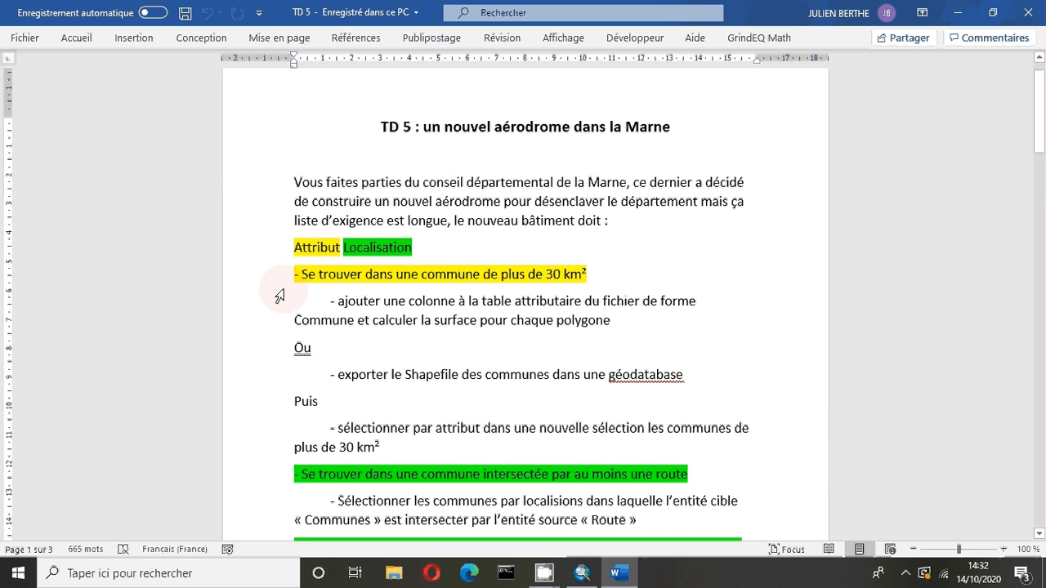
Step: Review the brief's instruction to select communes larger than 30 km² by attribute, and switch to ArcMap
scroll(270, 291, "down", 2)
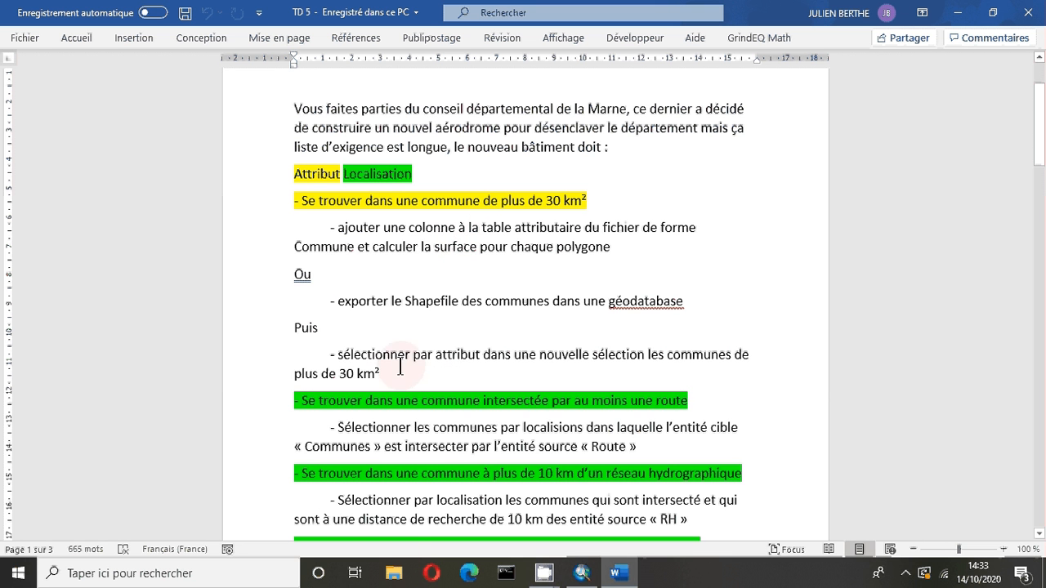
triple_click(333, 360)
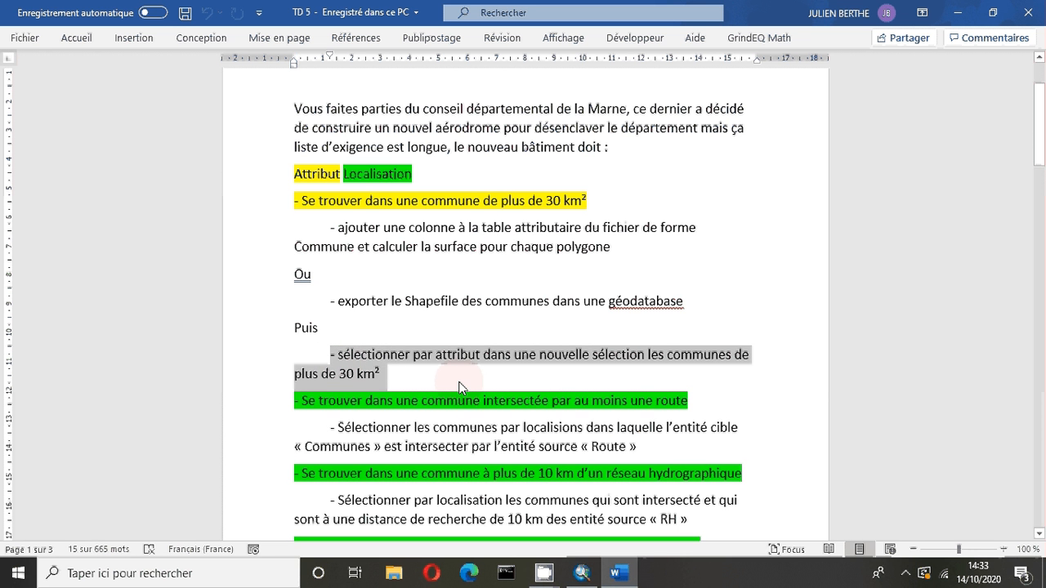
left_click(587, 583)
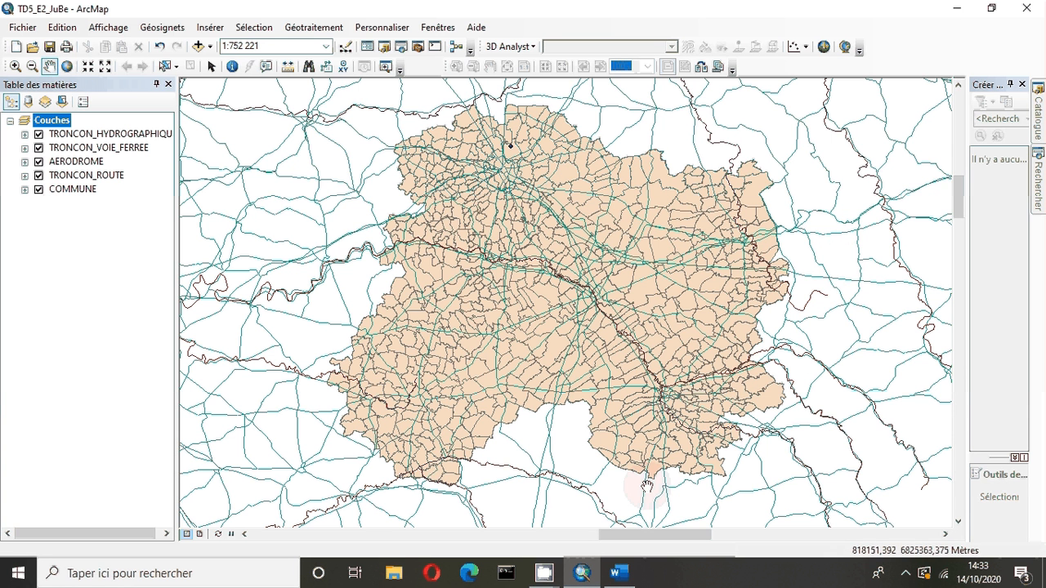
Step: Hide the hydrography, railway, aerodrome and road layers so only the COMMUNE layer is displayed
left_click(38, 134)
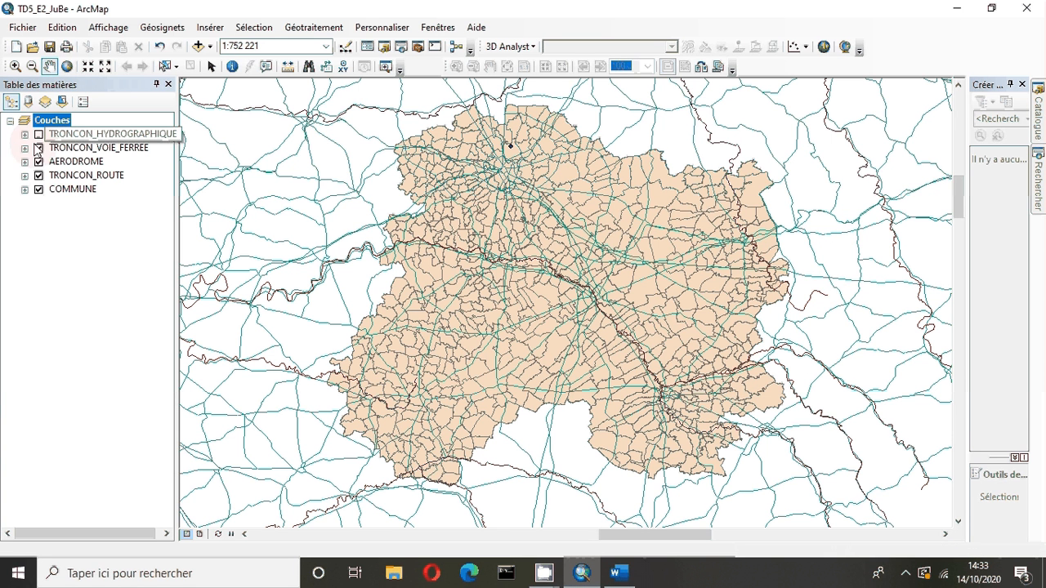
left_click(39, 148)
left_click(38, 161)
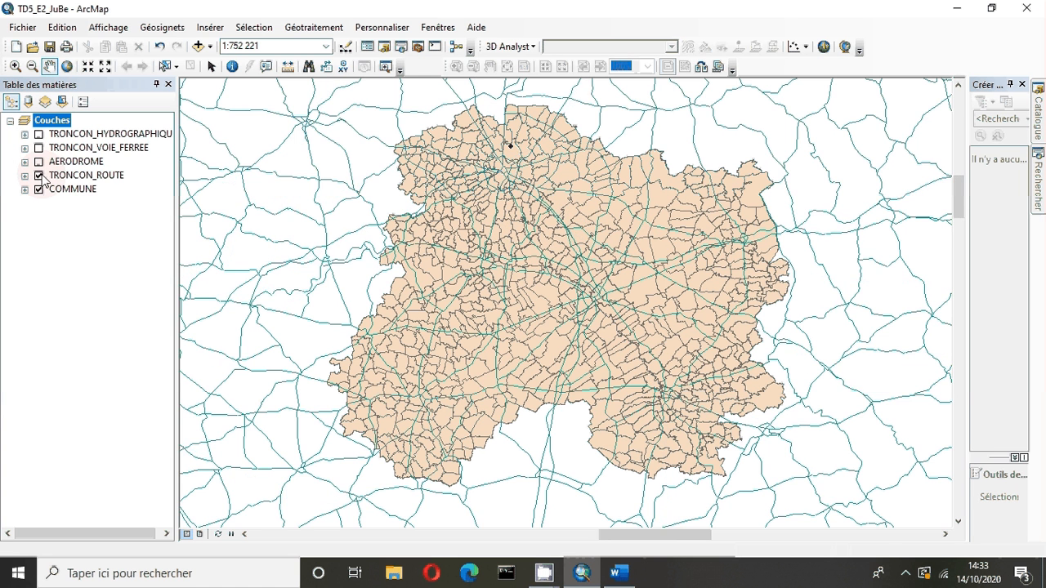
left_click(38, 176)
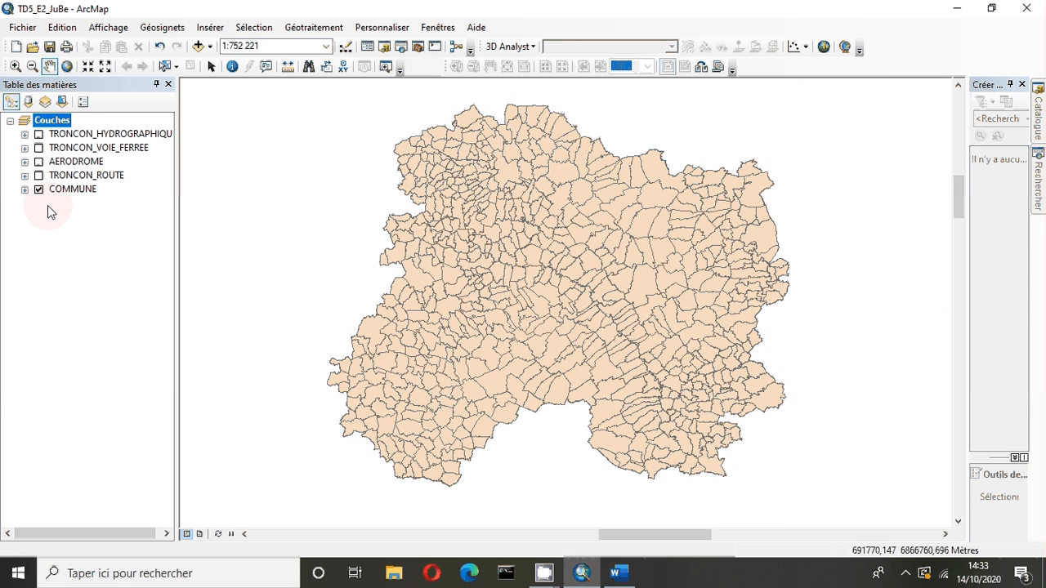
Step: Examine the fields in the COMMUNE layer's attribute table and close the table
right_click(75, 189)
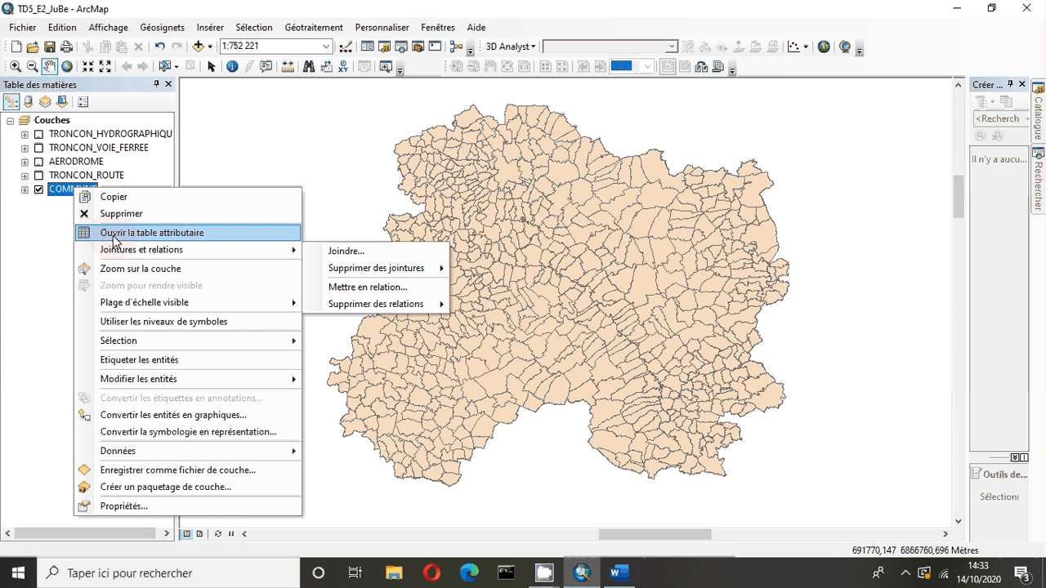
left_click(86, 233)
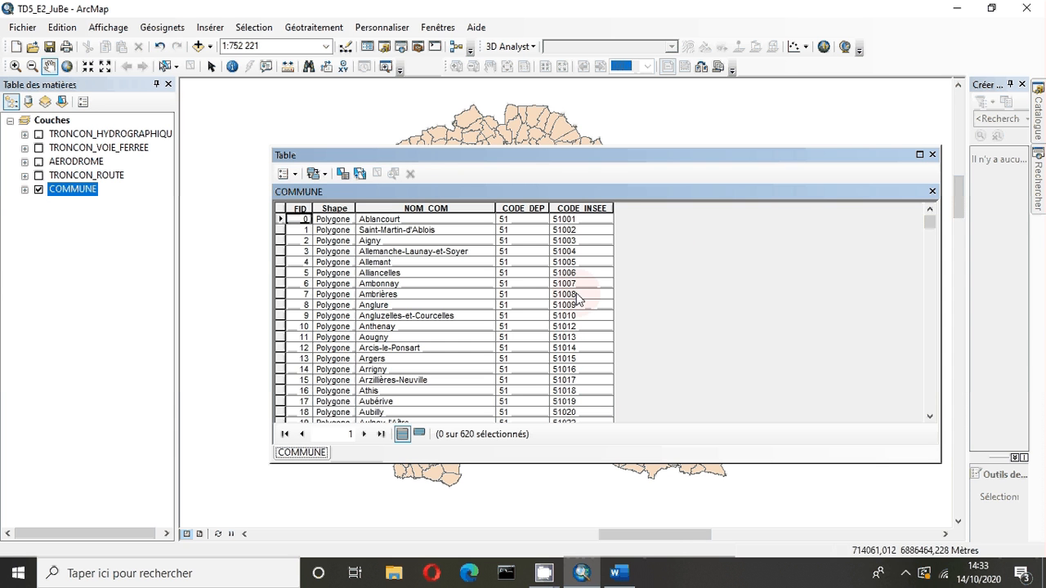
left_click(931, 156)
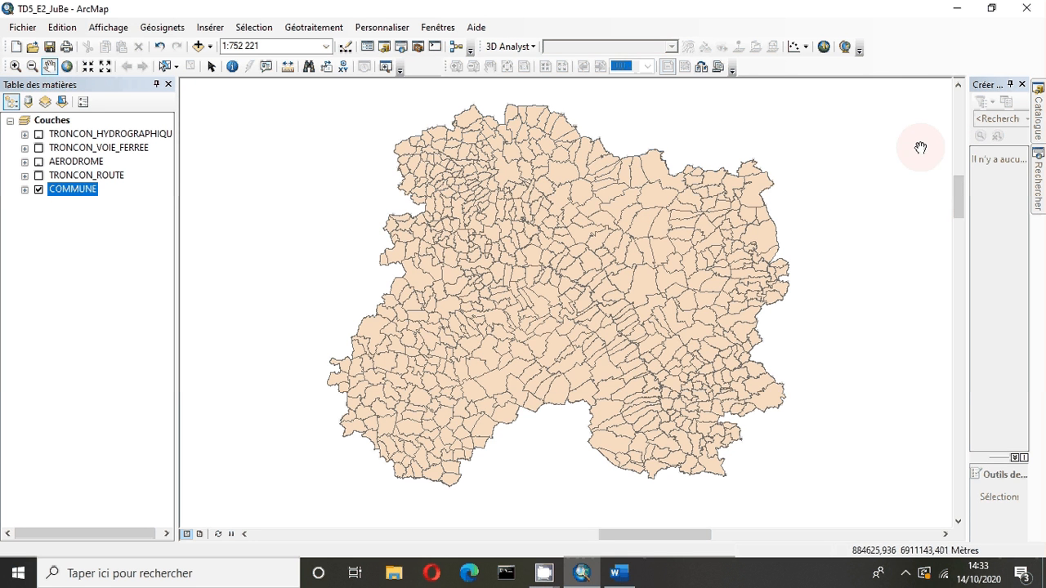
Step: Start exporting all COMMUNE features, creating a file geodatabase named DONNEE in the DONNEES folder as the output location
right_click(76, 193)
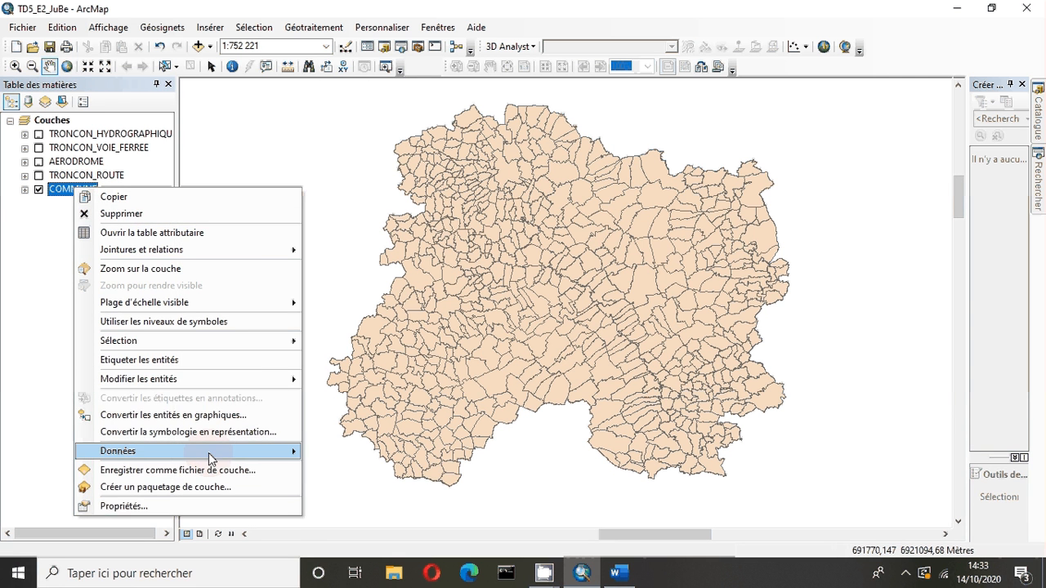
mouse_move(276, 452)
left_click(357, 478)
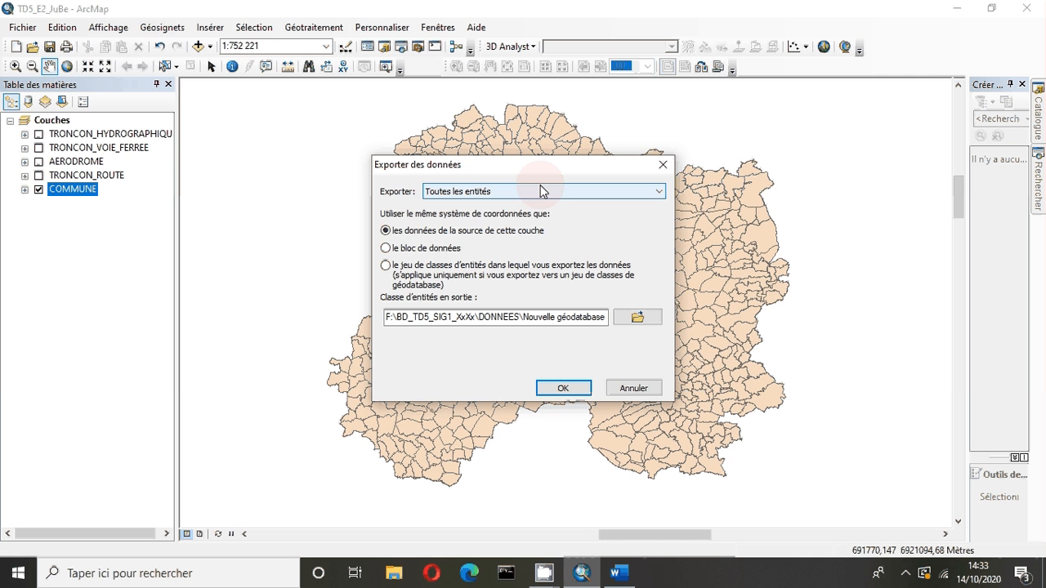
left_click(642, 317)
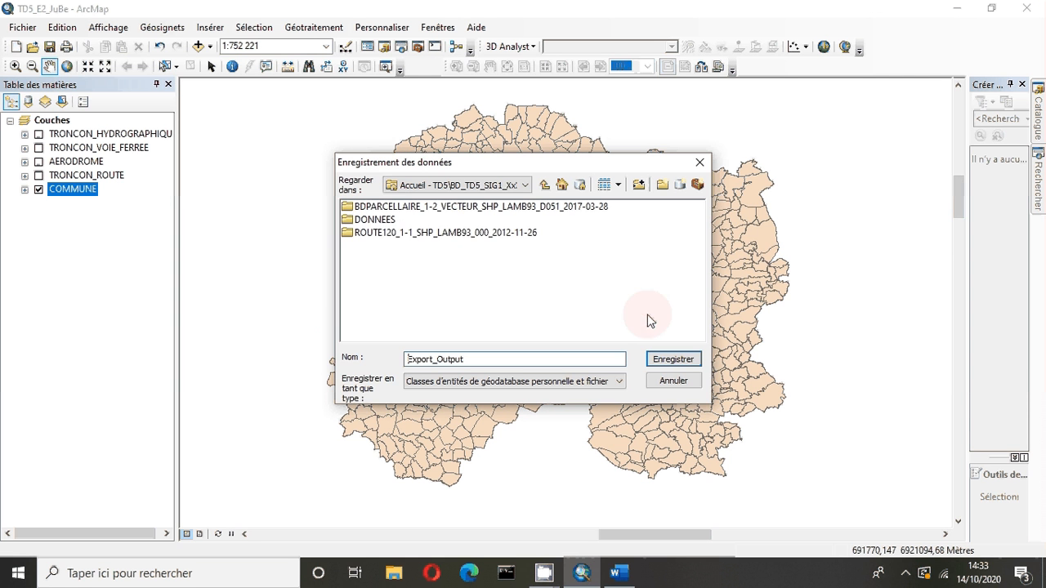
left_click(375, 219)
double_click(374, 219)
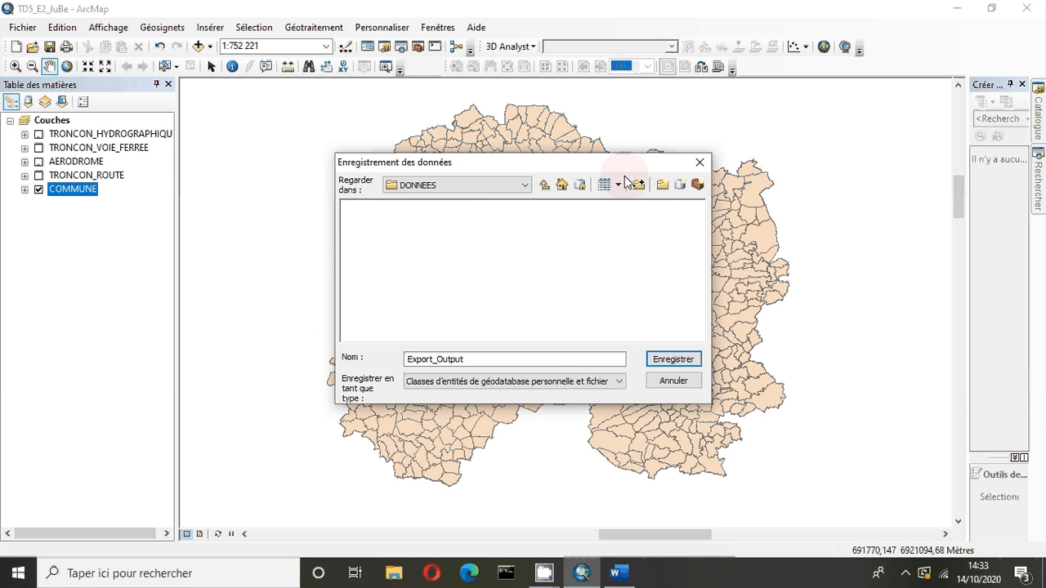
left_click(683, 189)
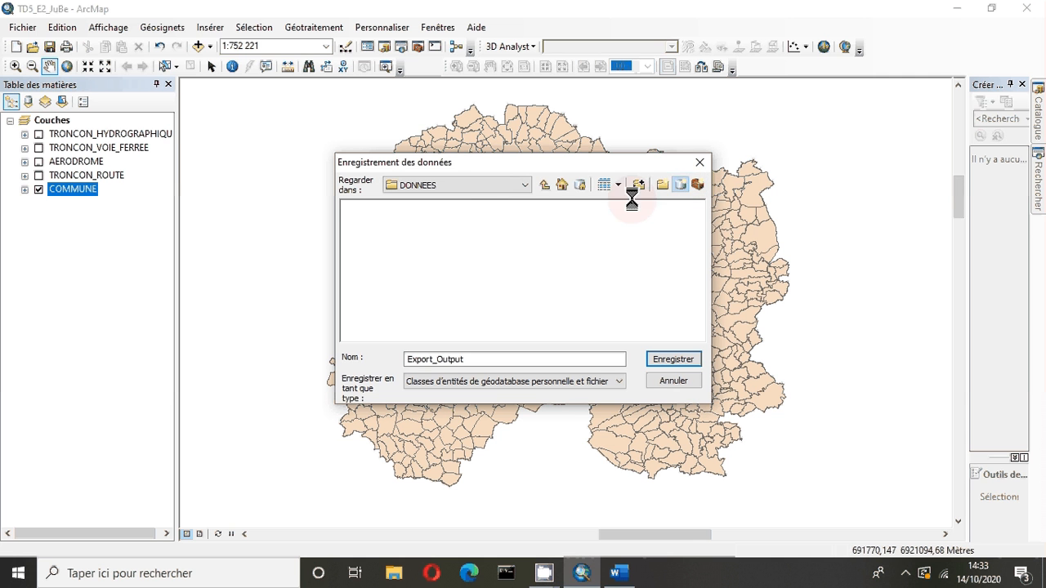
key("BackSpace")
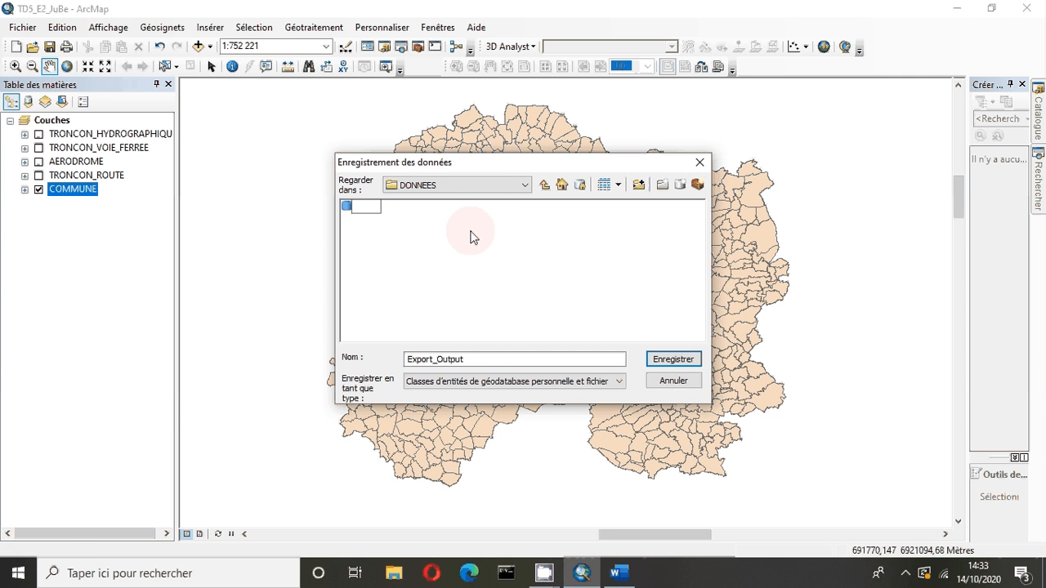
type("DONNEE")
key("Return")
double_click(388, 210)
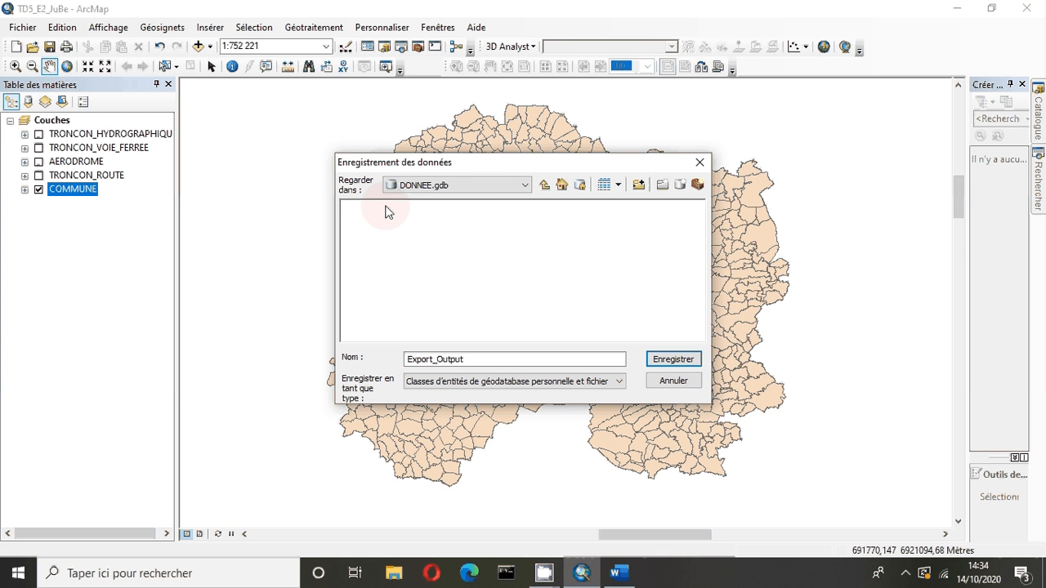
Step: Export the features as a geodatabase feature class named Commune and add it to the map as a layer
left_click(452, 388)
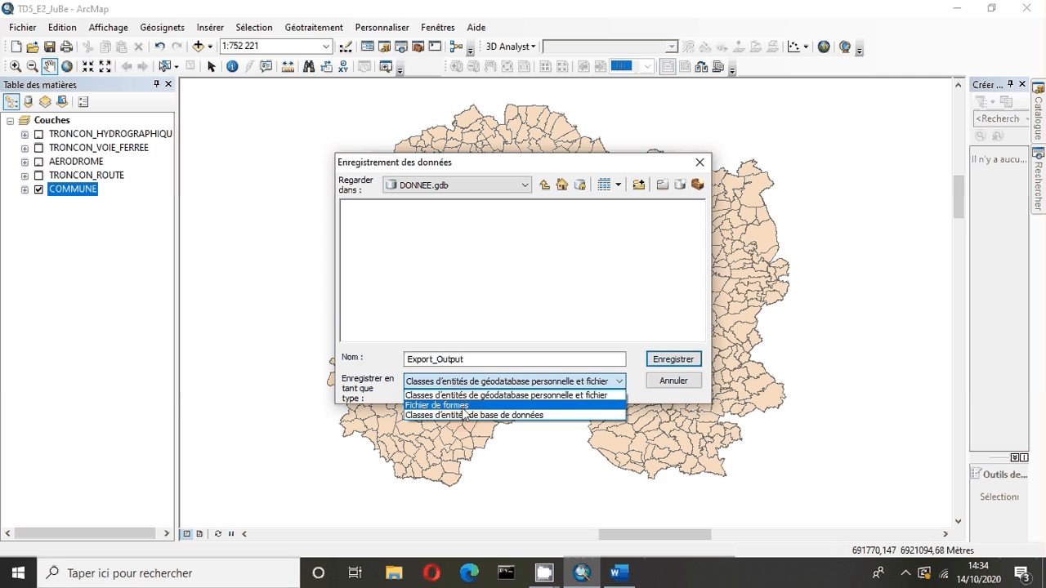
left_click(458, 399)
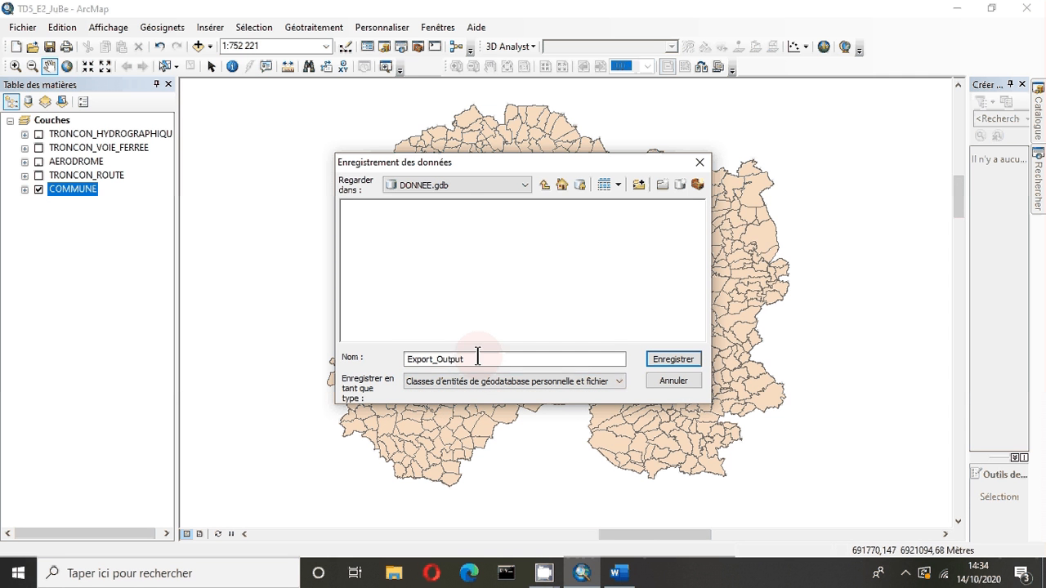
left_click_drag(478, 359, 386, 343)
key("BackSpace")
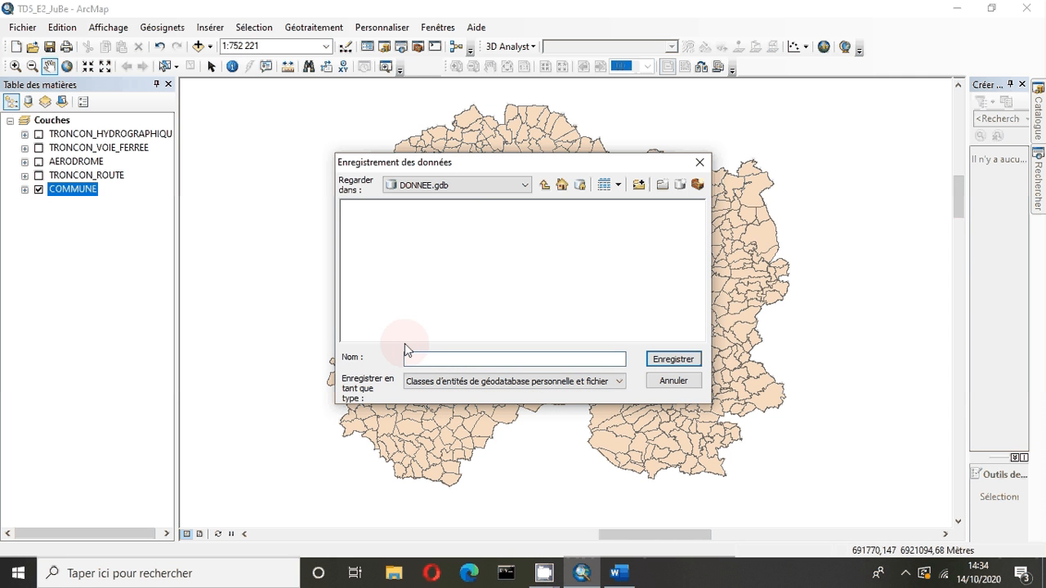
type("Commune")
left_click(671, 360)
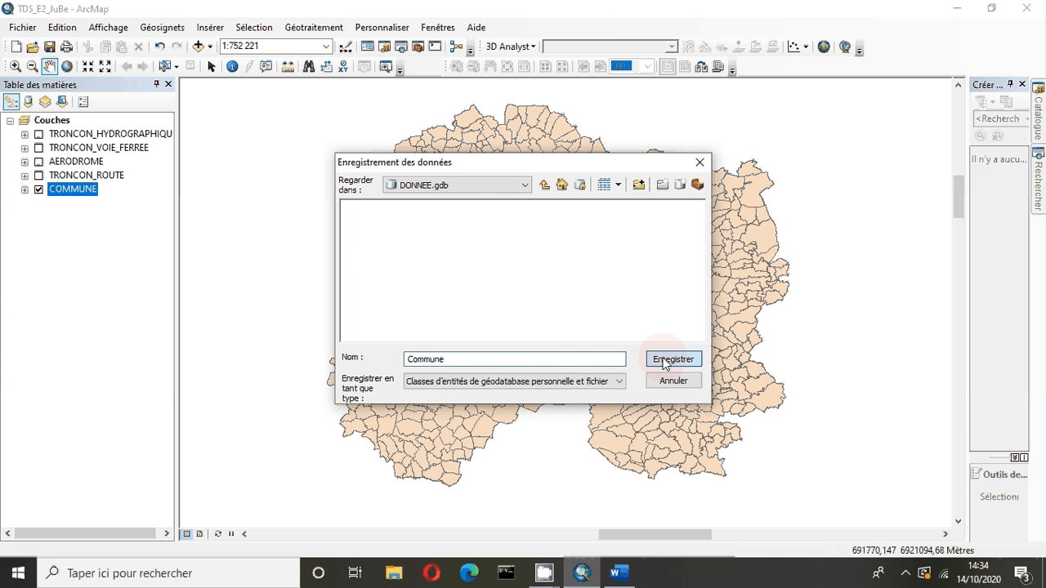
left_click(562, 389)
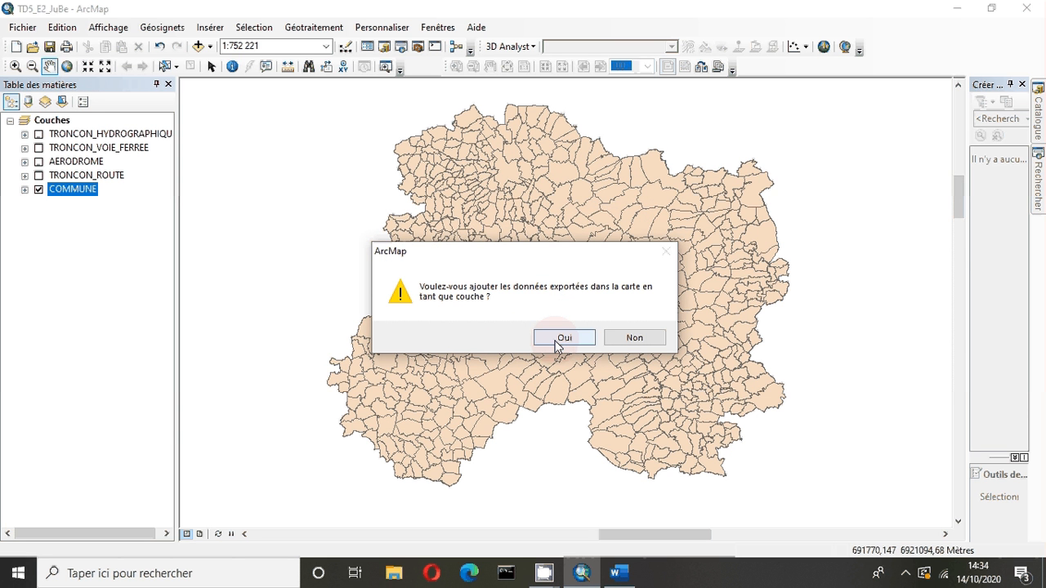
left_click(559, 340)
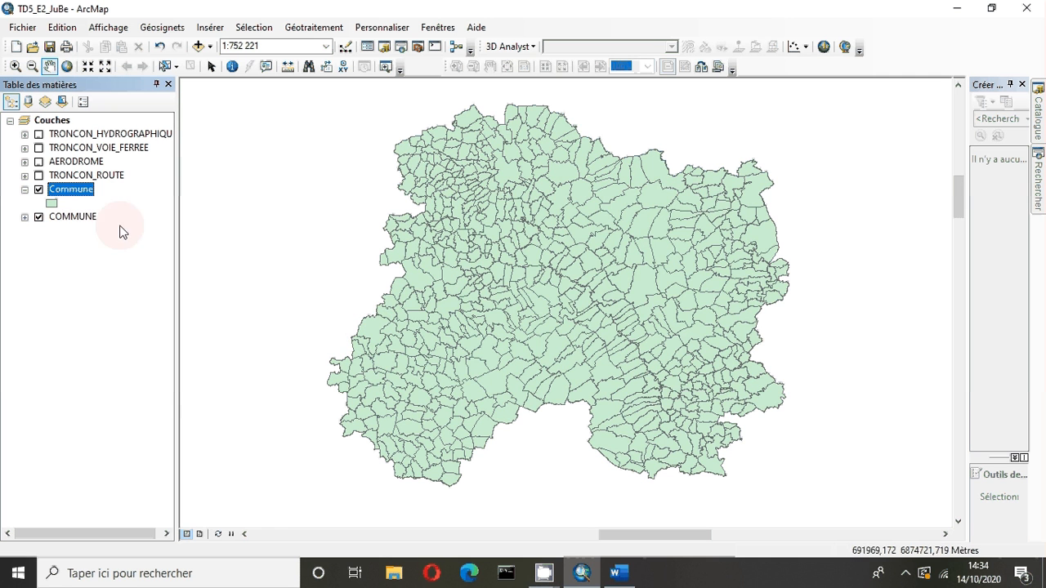
Step: Remove the original COMMUNE layer and examine the Shape_Area column in the exported Commune layer's attribute table
right_click(62, 218)
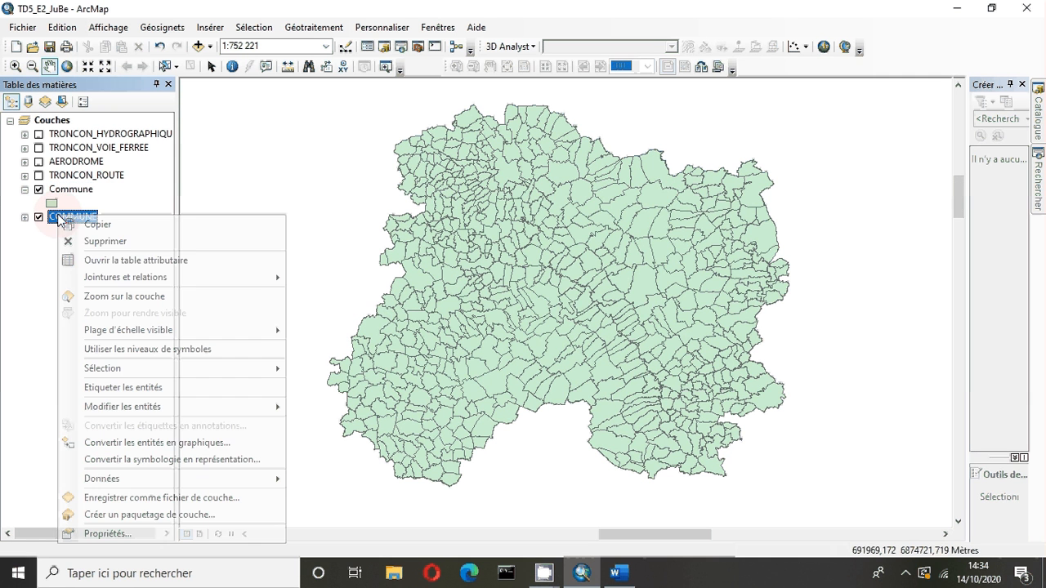
left_click(93, 243)
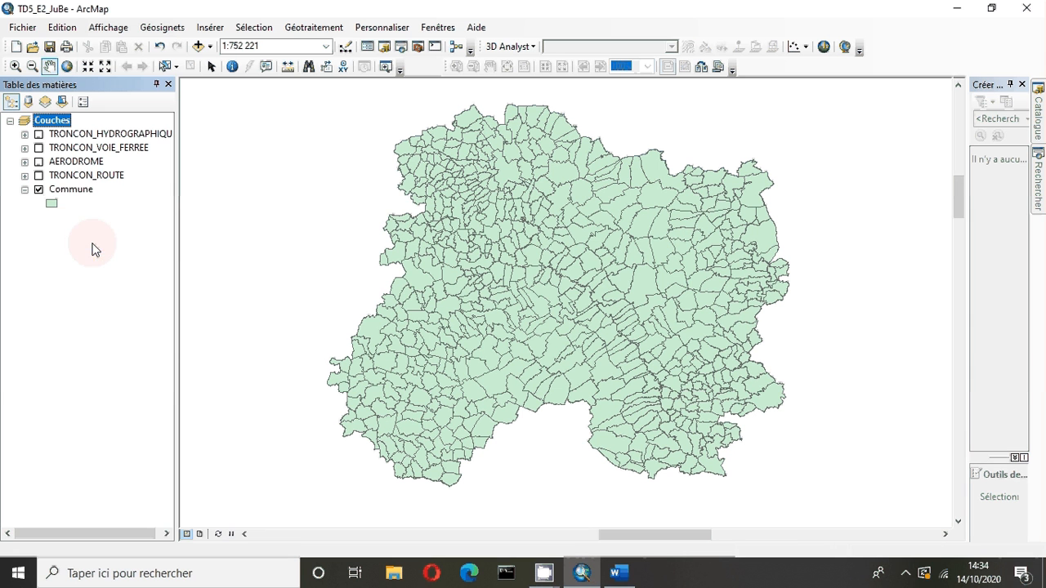
right_click(67, 190)
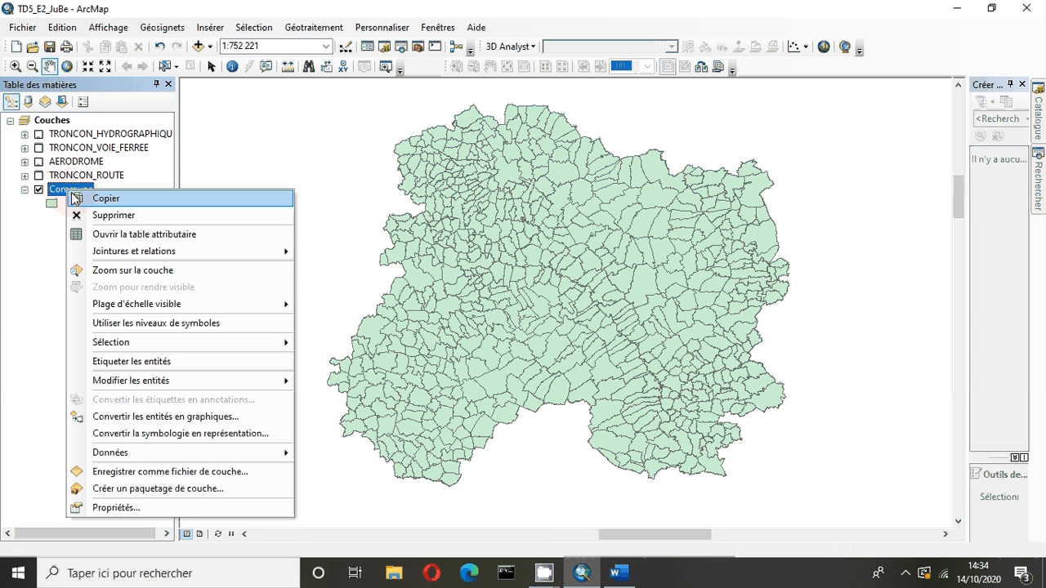
left_click(104, 239)
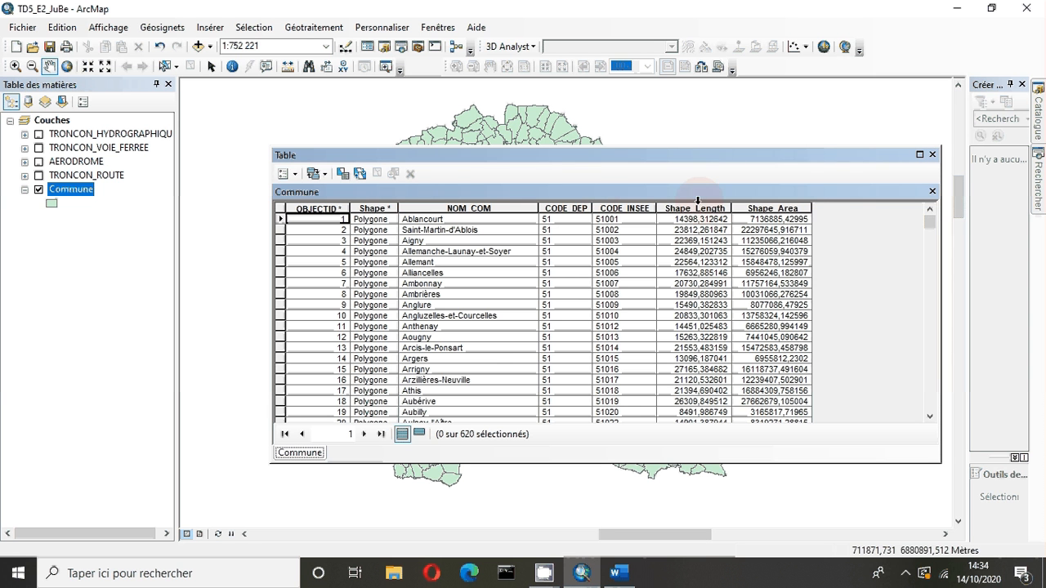
left_click(769, 209)
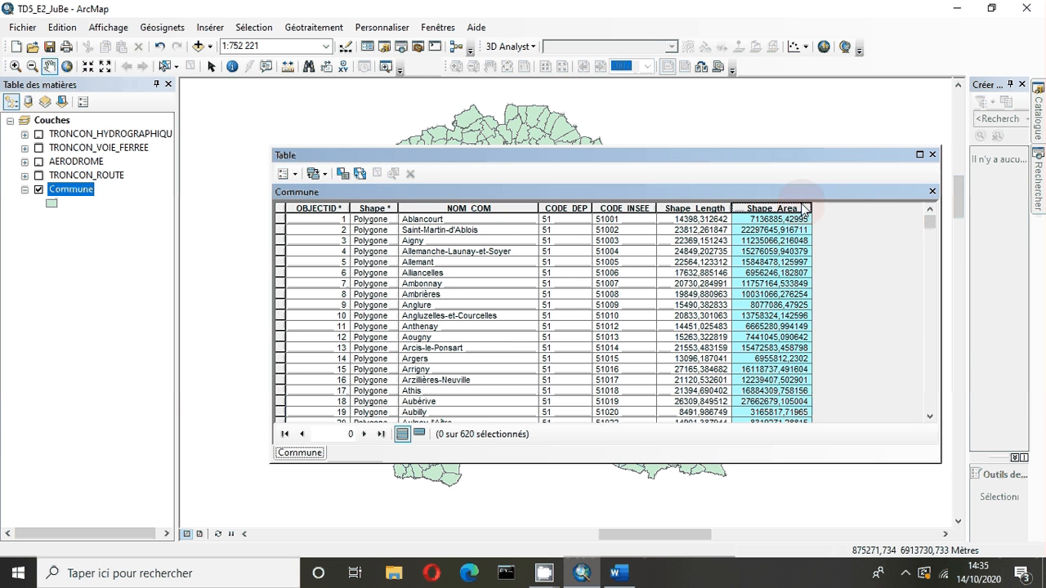
left_click(889, 219)
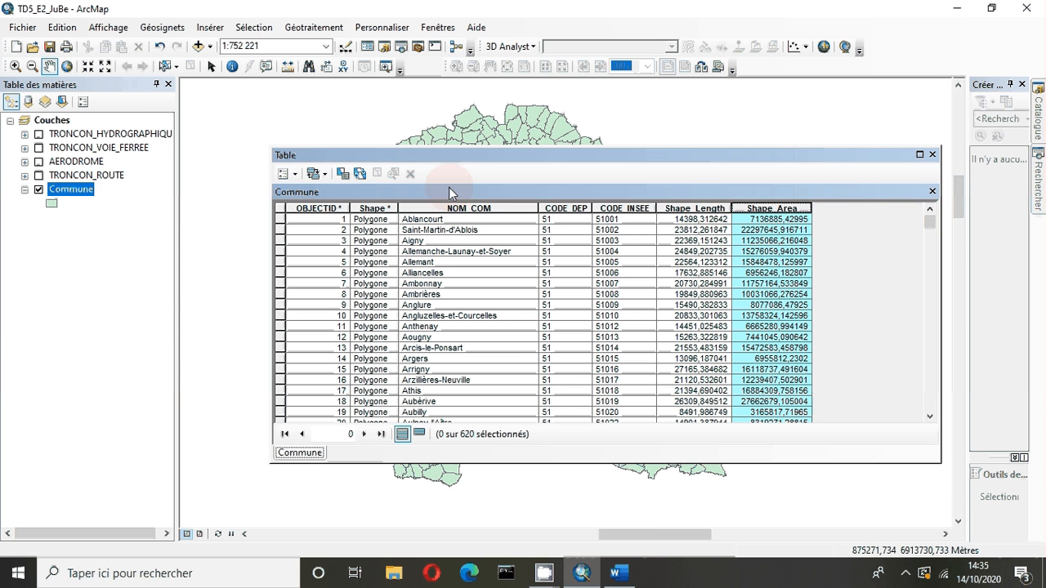
Step: Add a field named Surface of type Réel double to the Commune attribute table
left_click(294, 177)
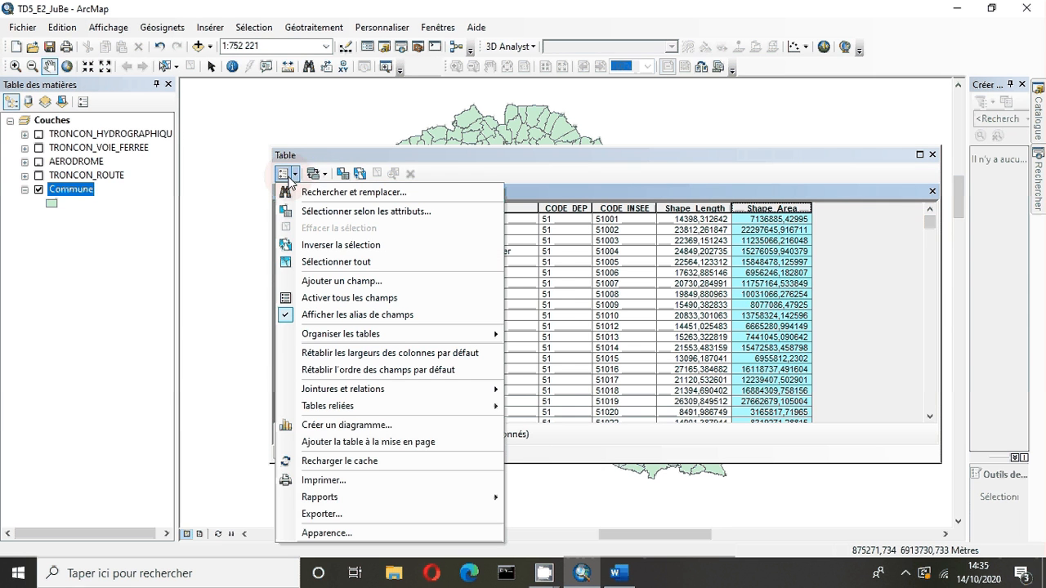
left_click(437, 175)
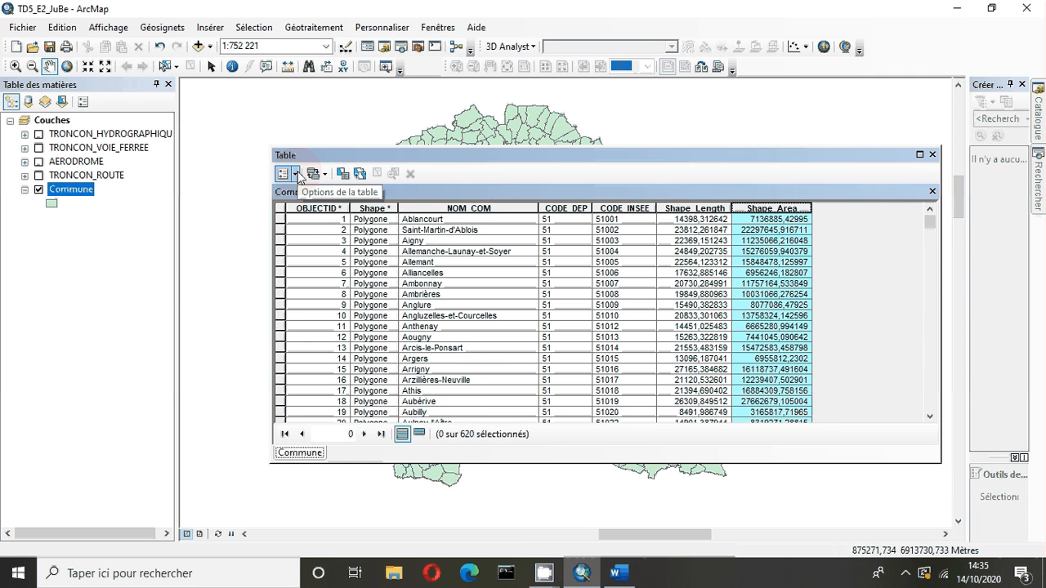
left_click(297, 174)
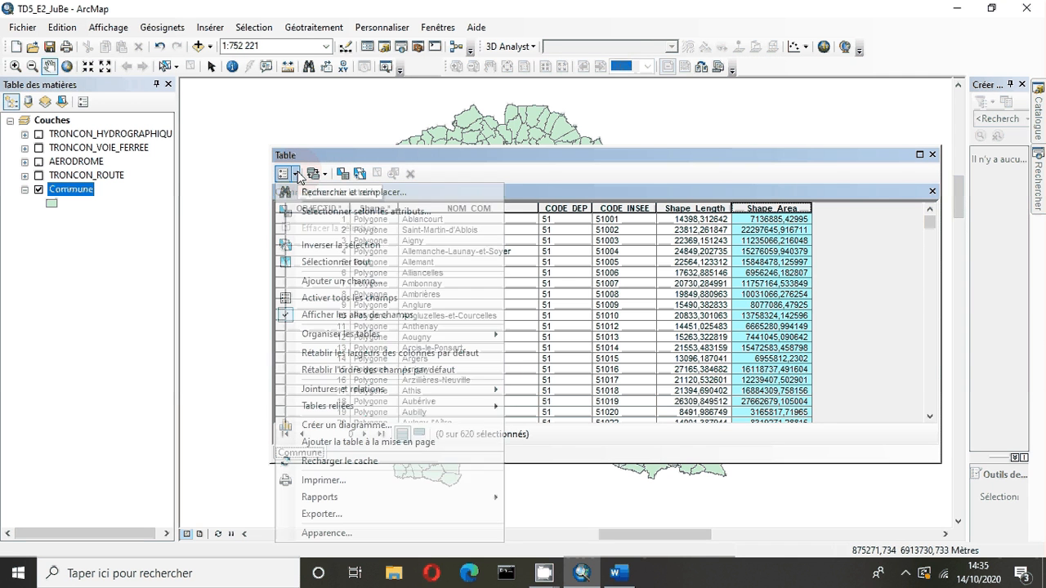
left_click(390, 286)
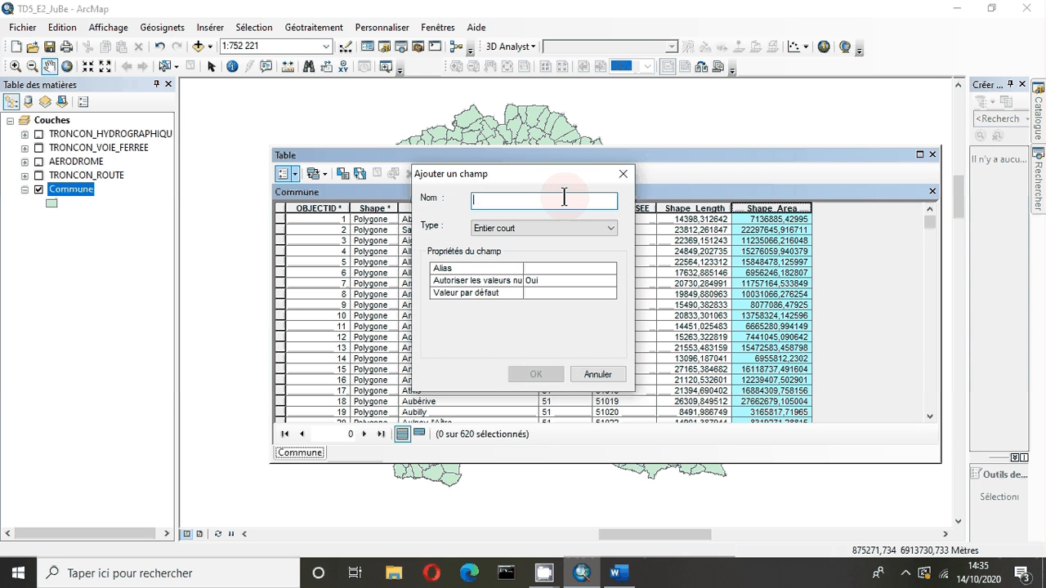
type("Surface")
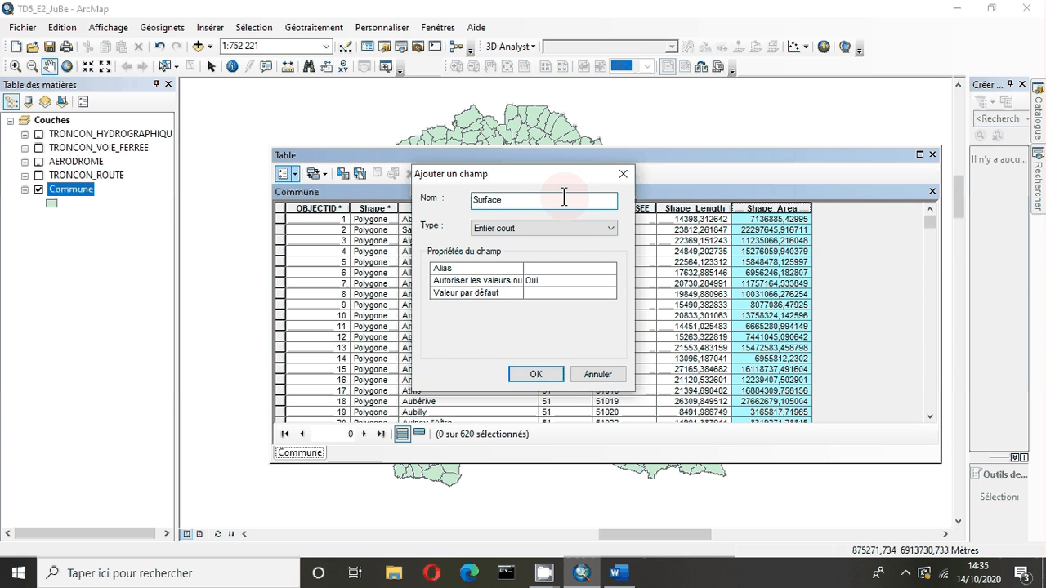
left_click(528, 229)
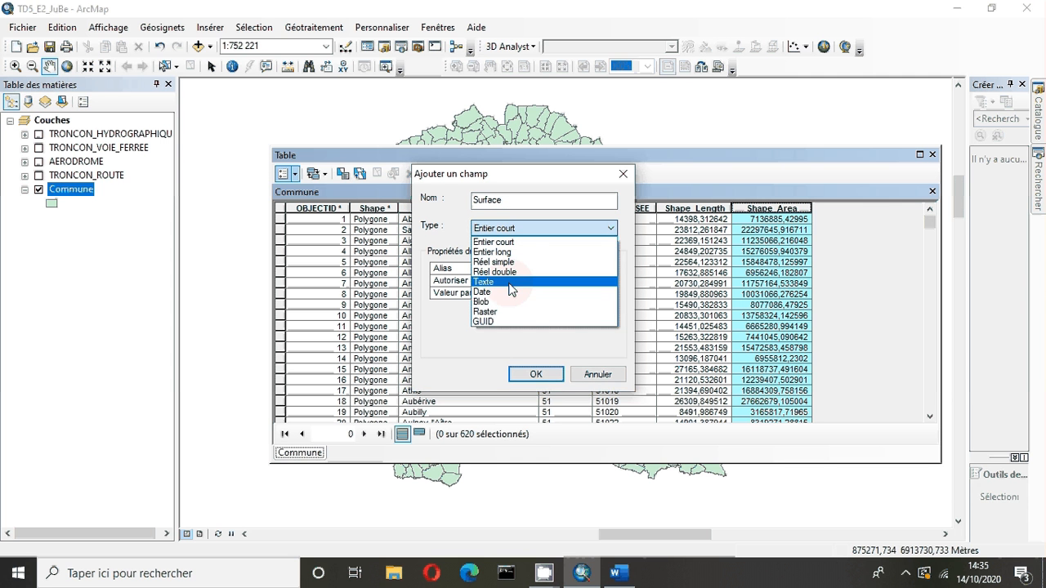
left_click(499, 272)
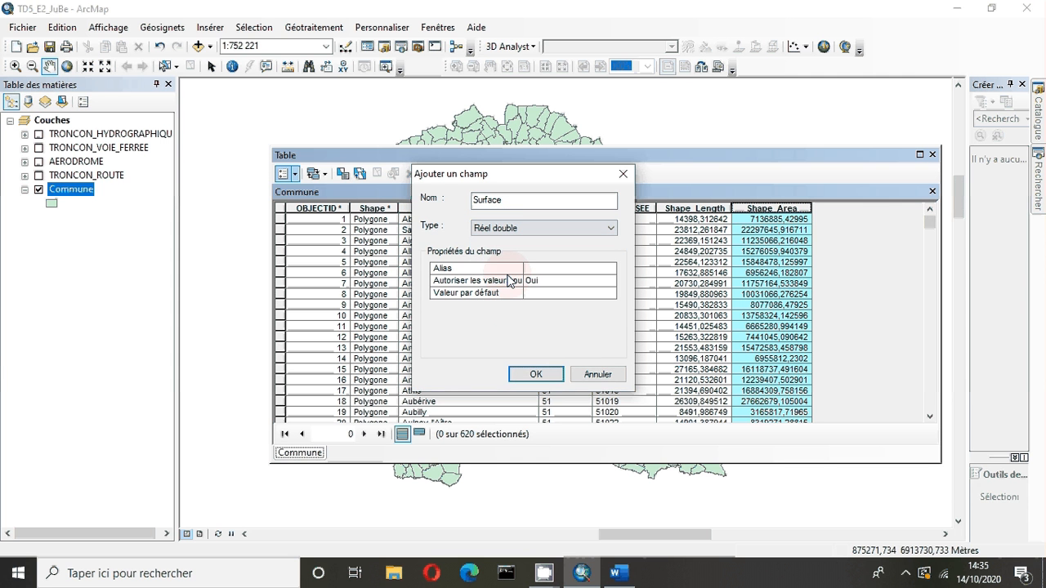
left_click(535, 375)
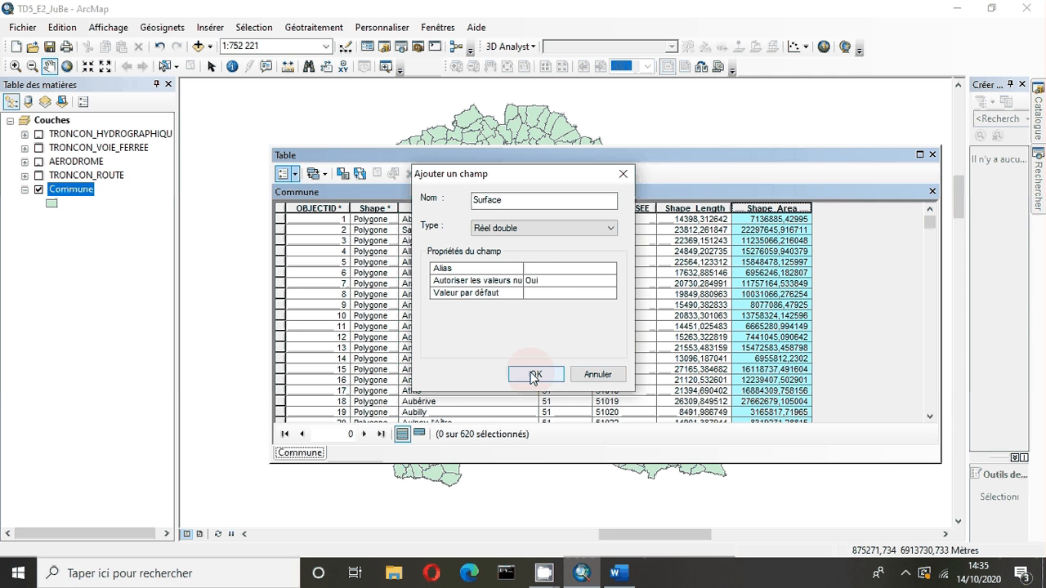
left_click(535, 374)
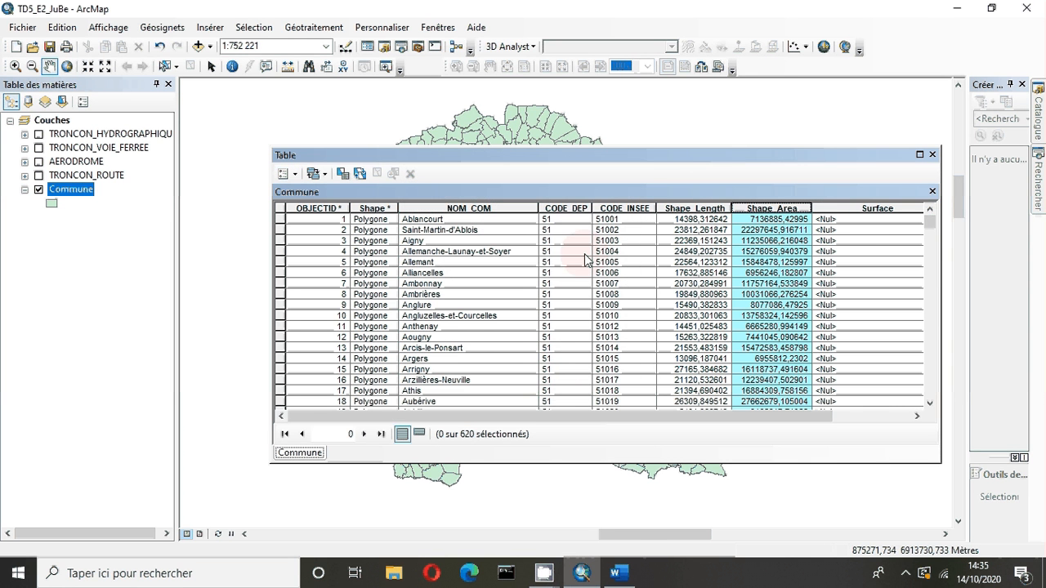
Step: Start calculating geometry for the Surface field, using the Surface property and the data source's coordinate system, RGF93 Lambert 93
left_click(852, 205)
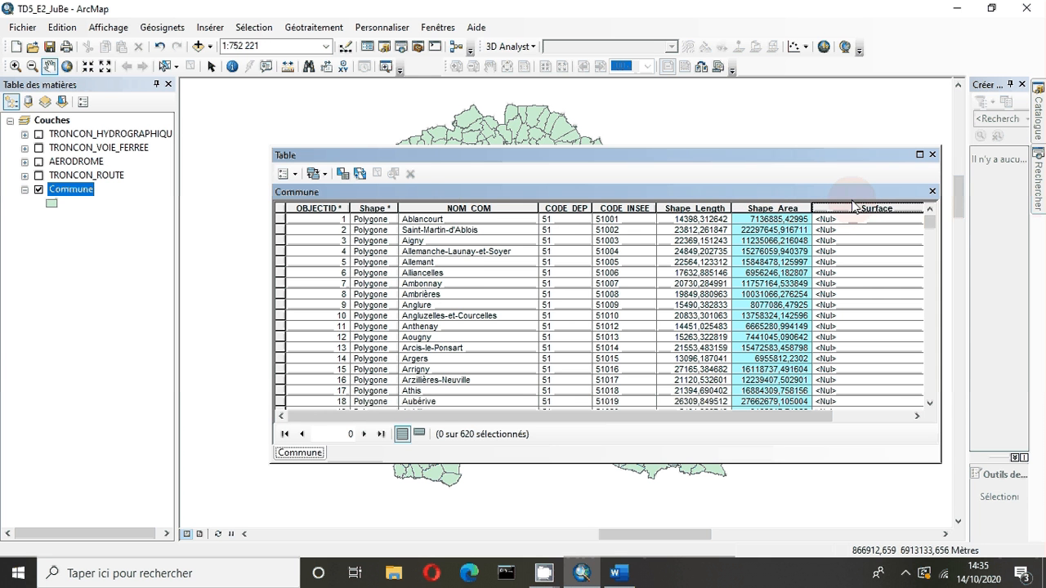
right_click(851, 204)
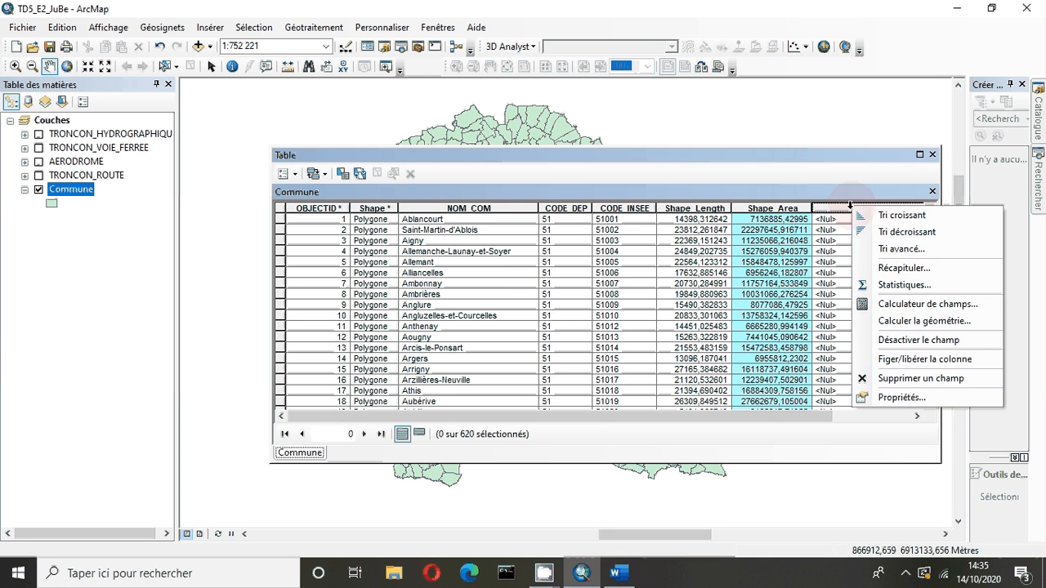
left_click(913, 323)
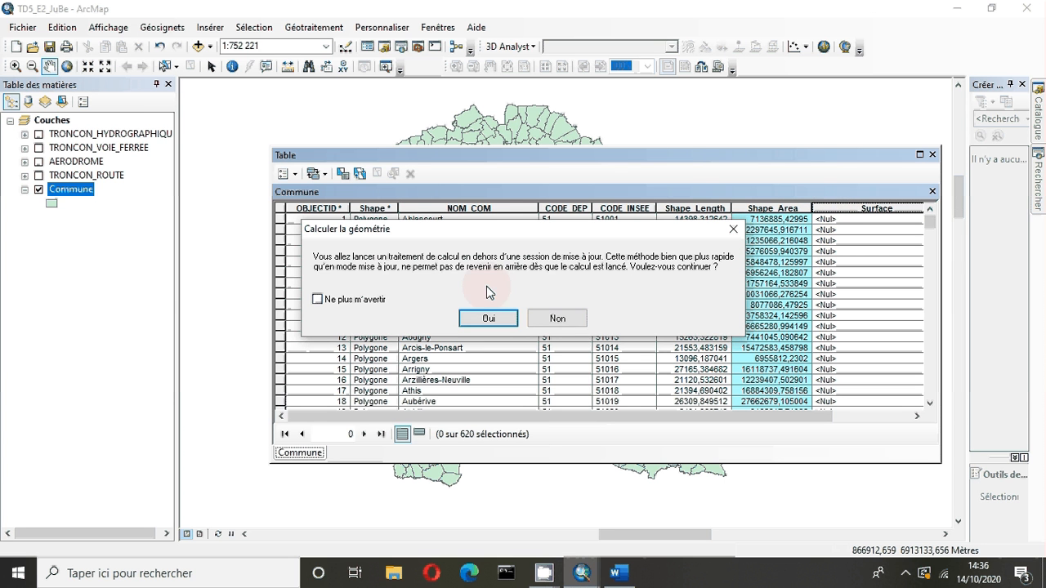
left_click(489, 319)
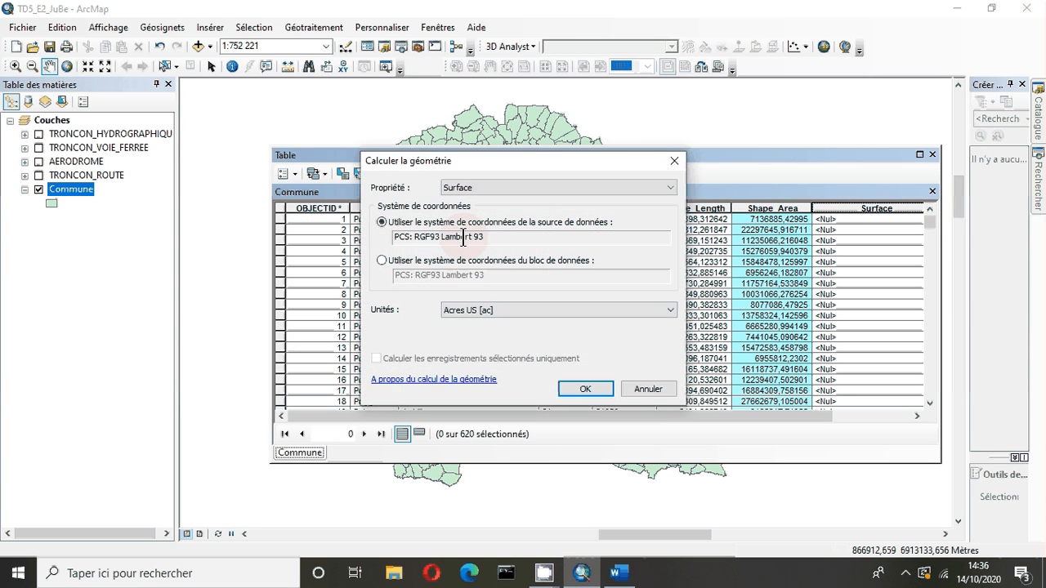
left_click(460, 191)
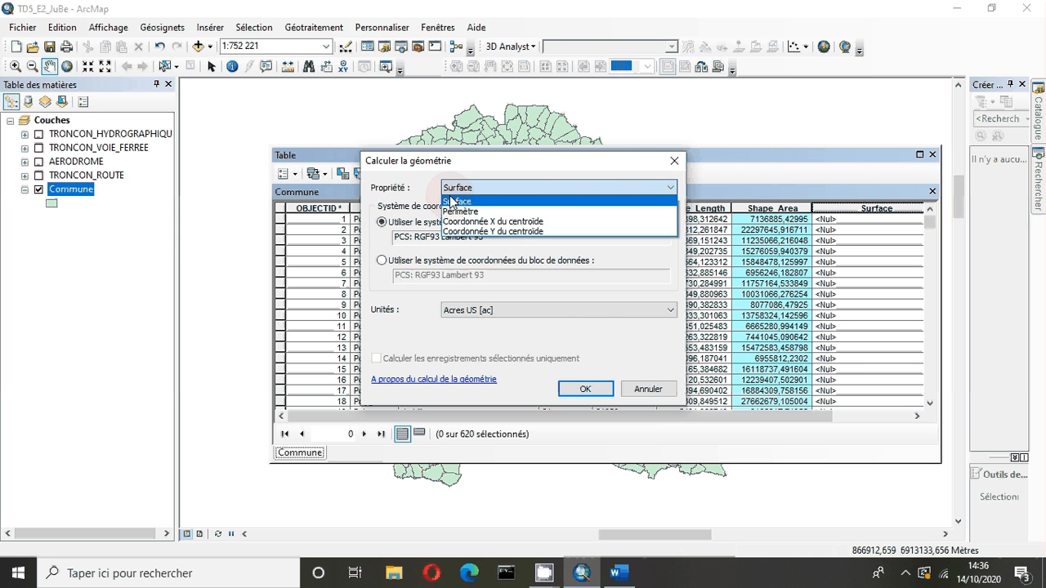
left_click(451, 201)
left_click(393, 204)
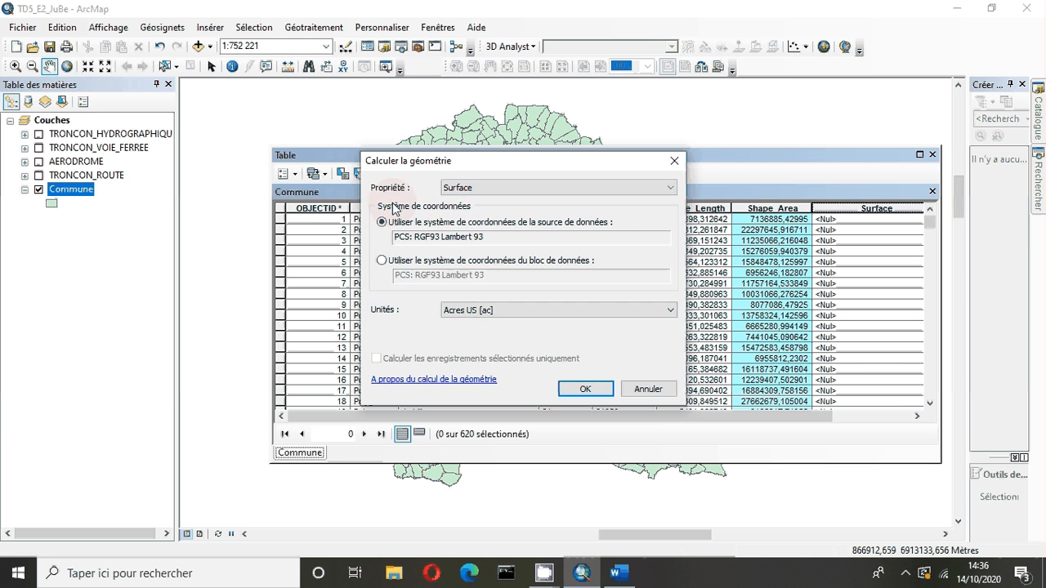
left_click(515, 226)
left_click(464, 211)
left_click(557, 219)
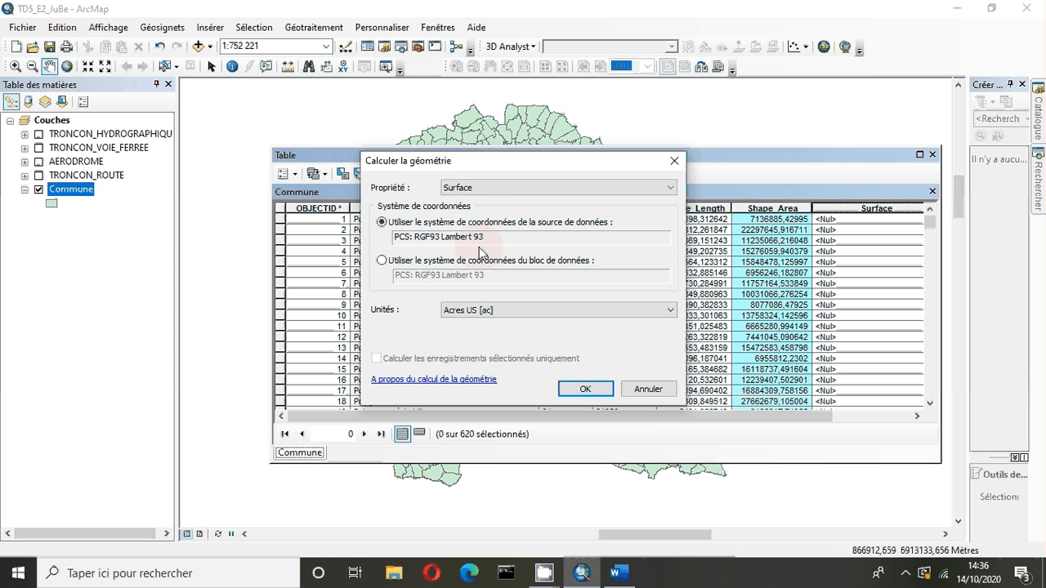
Step: Set the geometry units to Kilomètres carrés [km²] and run the calculation outside an edit session
left_click(486, 313)
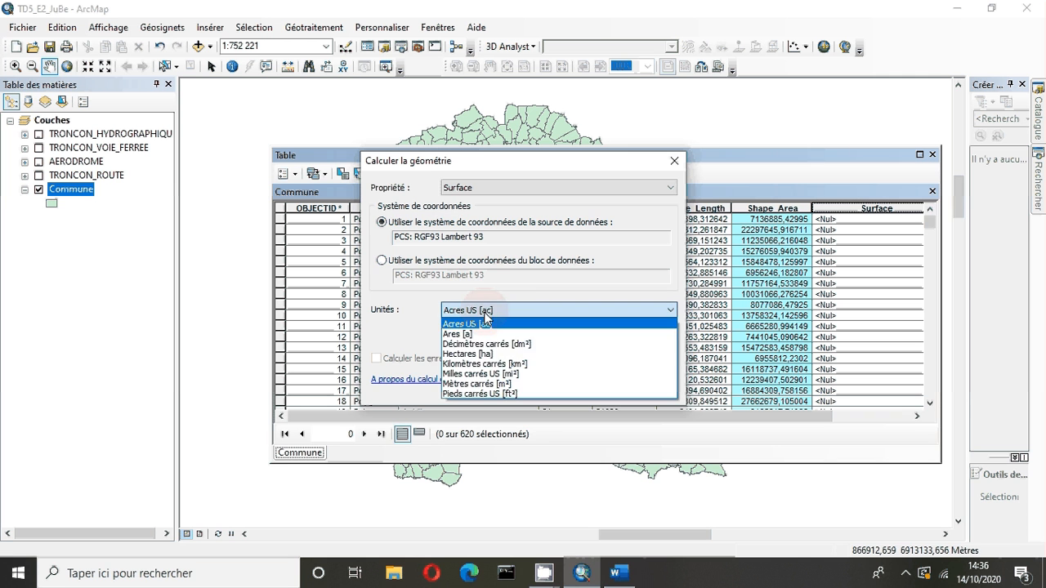
left_click(513, 364)
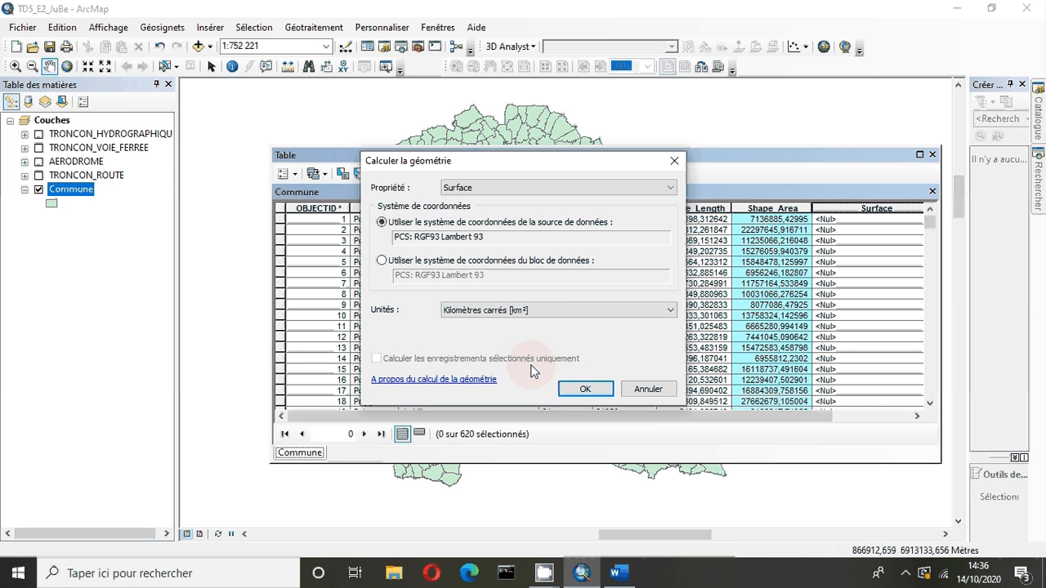
left_click(578, 390)
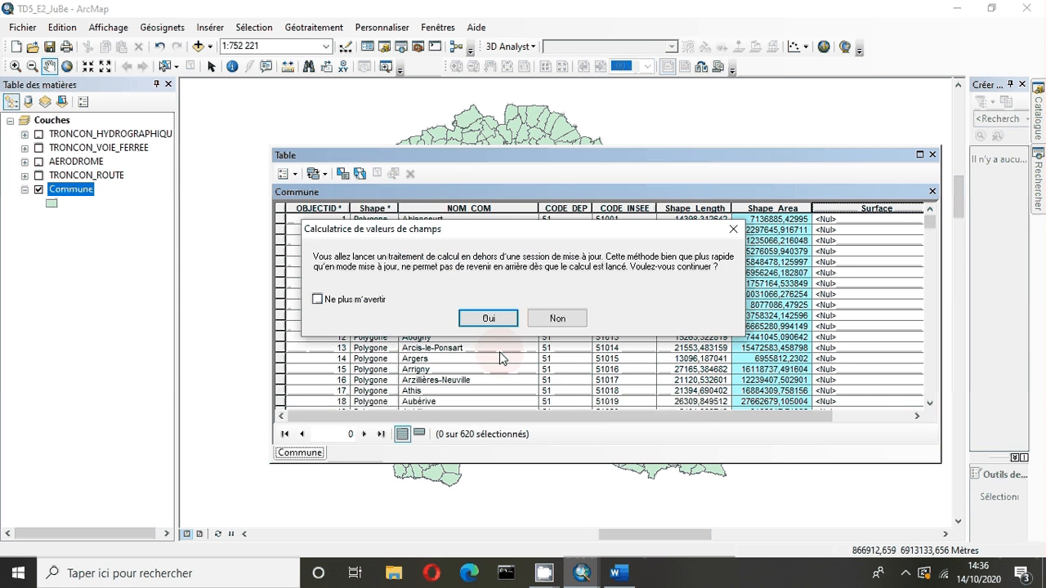
left_click(473, 317)
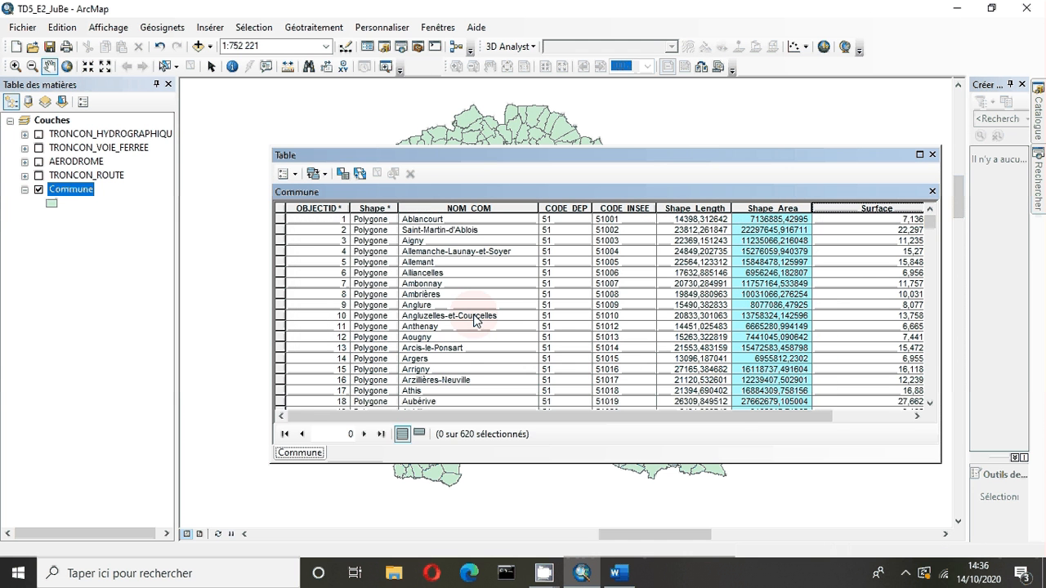
Step: Compare the calculated Surface values with the Shape_Area values in the Commune table
left_click_drag(738, 415, 820, 418)
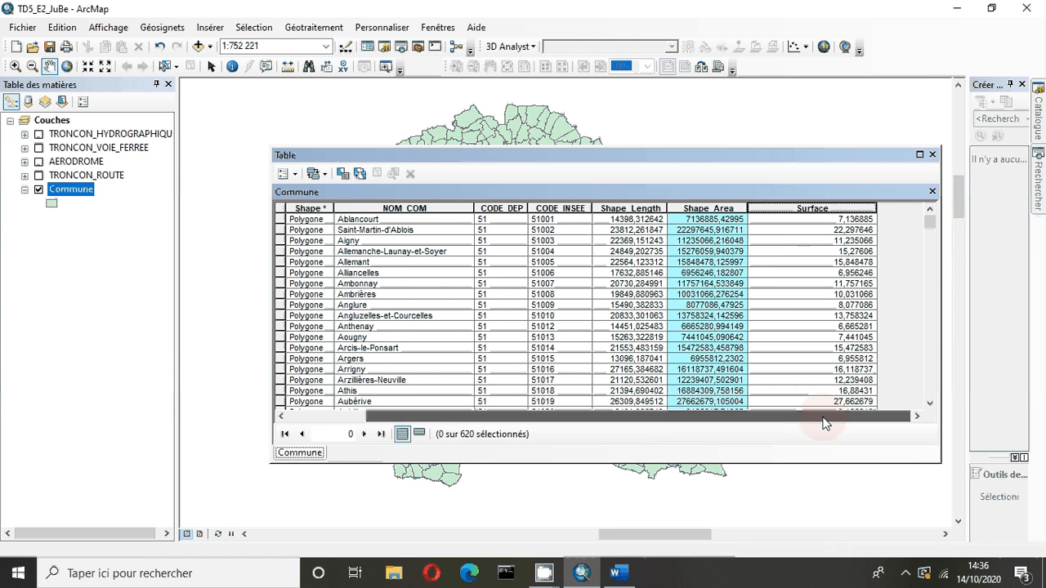
left_click(805, 251)
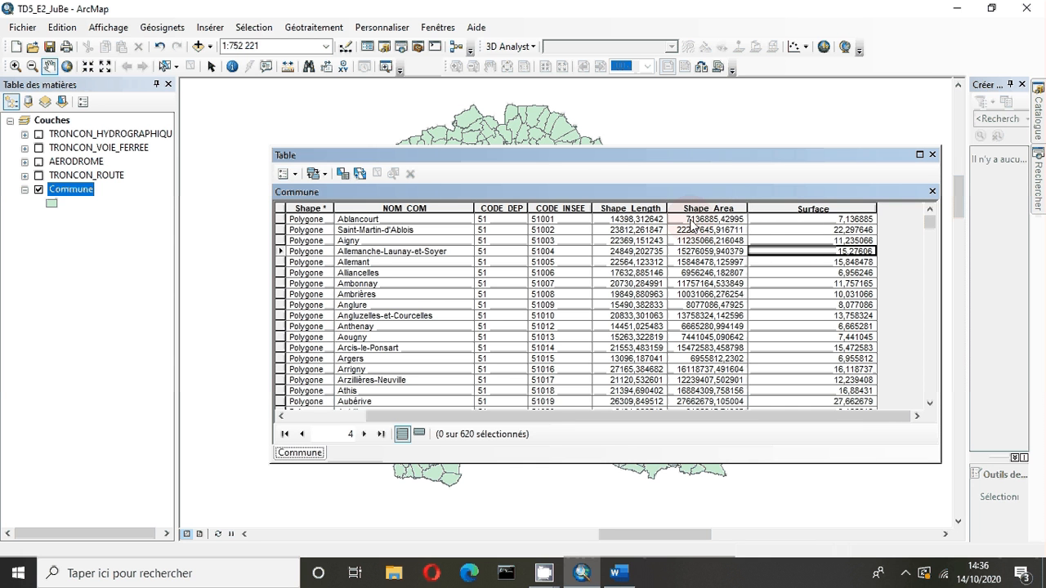
left_click(840, 219)
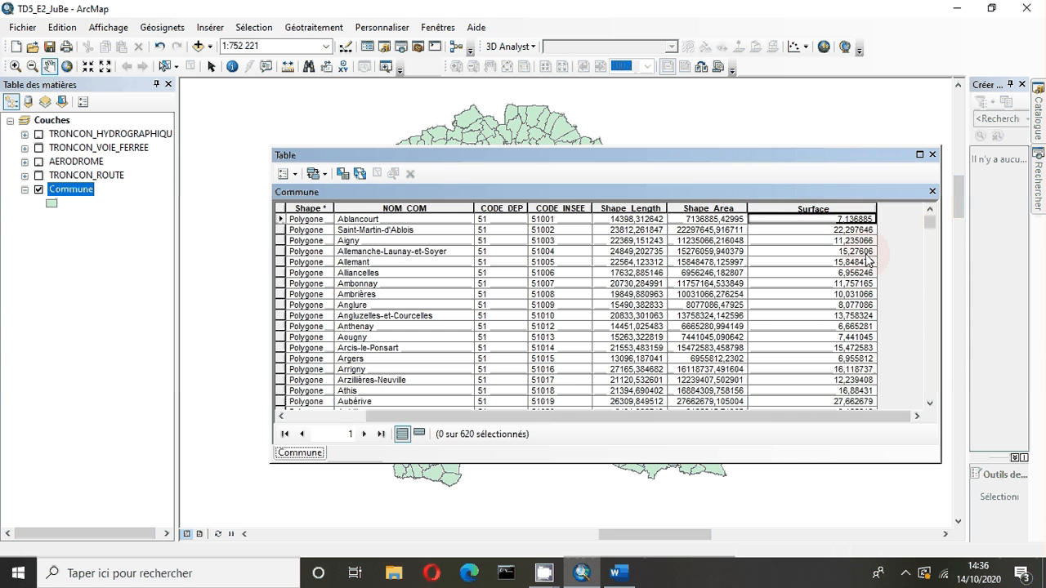
Step: Sort the Commune table by Surface in ascending order and look through the smallest communes
double_click(834, 205)
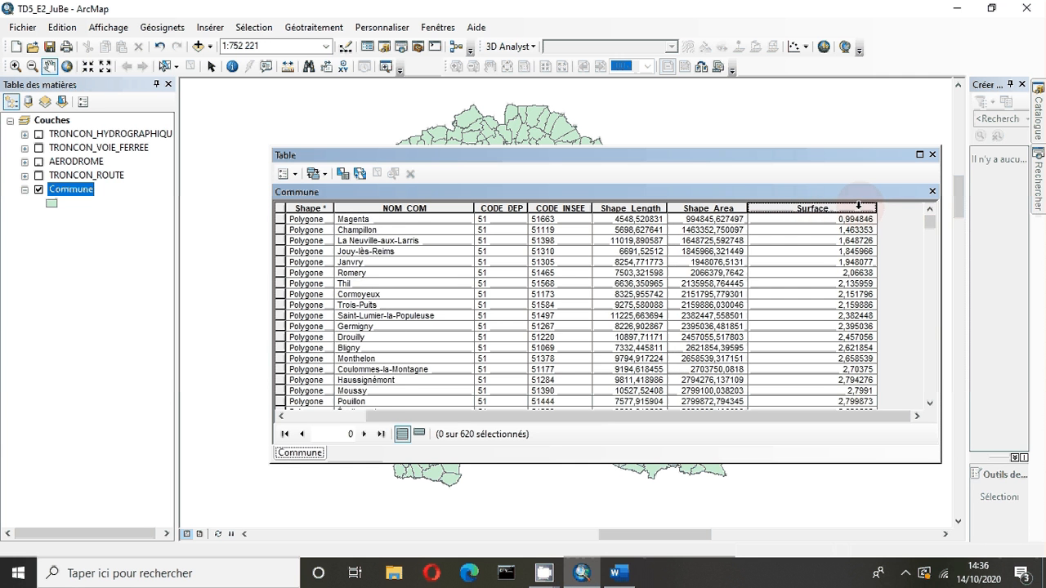
double_click(859, 206)
double_click(858, 206)
scroll(841, 263, "down", 10)
scroll(842, 264, "down", 1)
Step: Sort the table by Surface in descending order, look through the largest communes and close the table
double_click(835, 208)
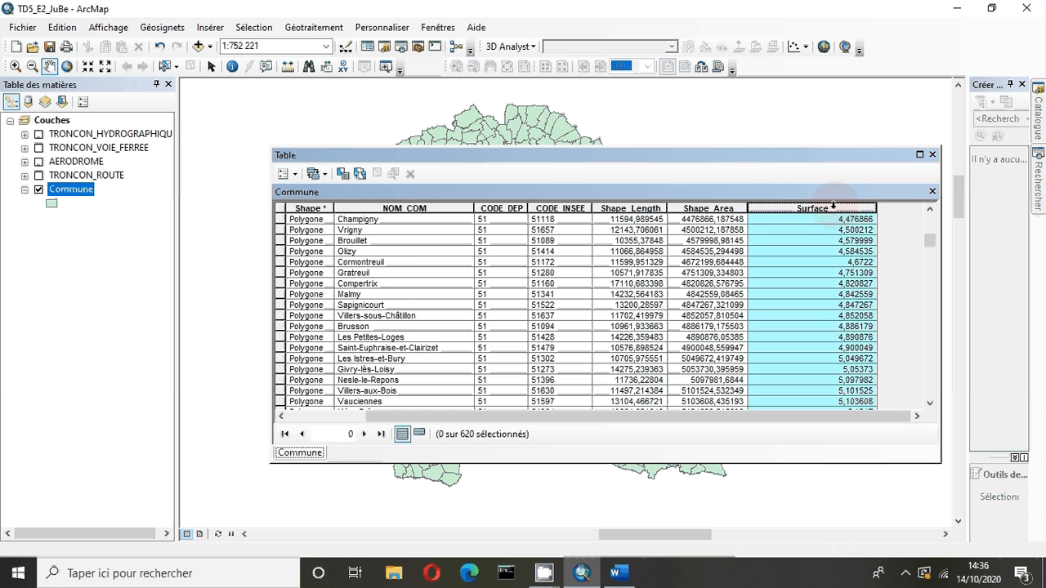
scroll(850, 226, "up", 20)
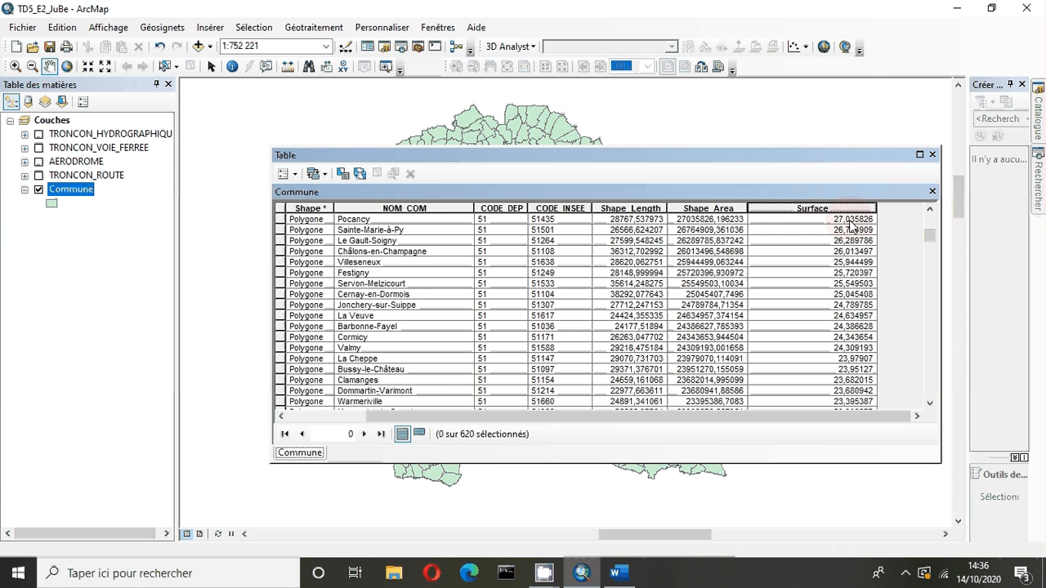
scroll(850, 233, "up", 2)
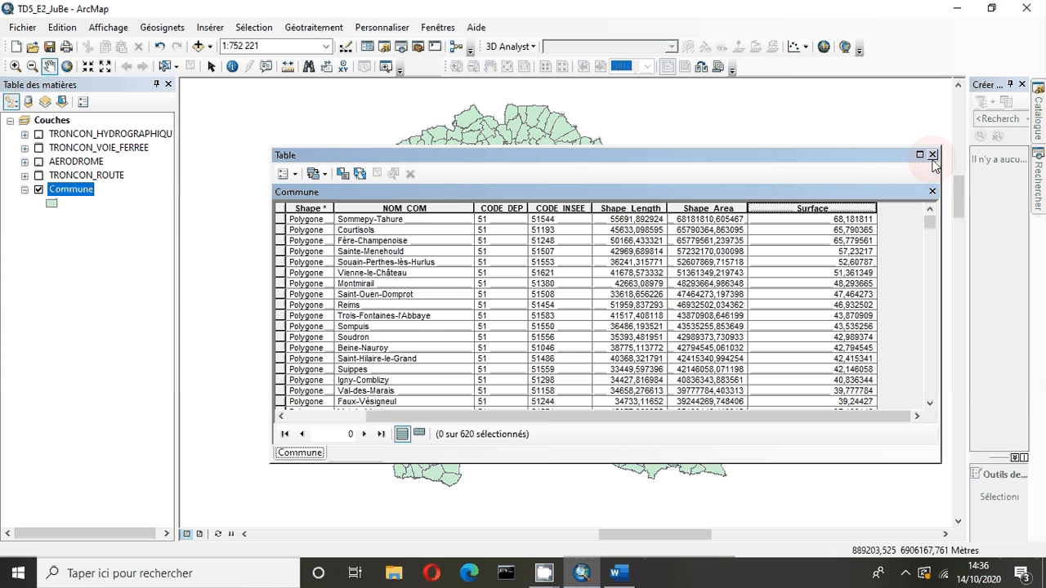
scroll(919, 334, "down", 1)
scroll(919, 334, "down", 3)
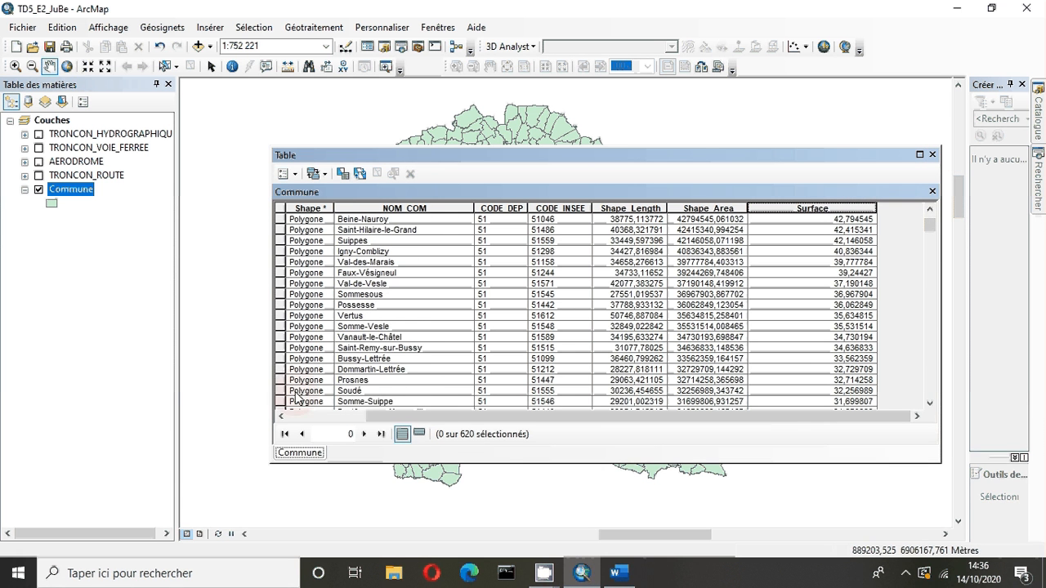
left_click(934, 153)
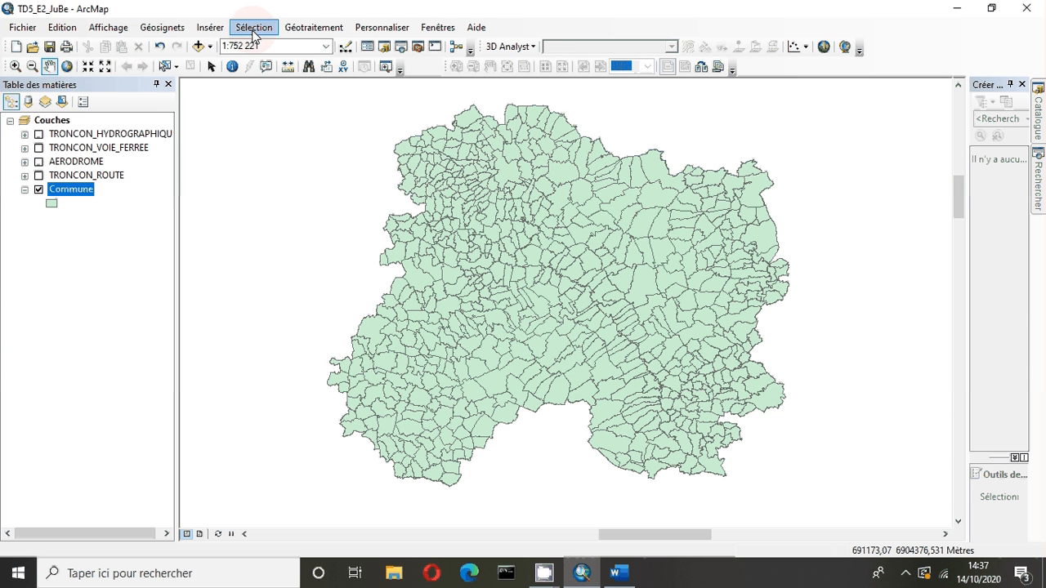
Step: Switch to the TD 5 Word document, review the commune area requirement of more than 30 km², and return to ArcMap
left_click(618, 573)
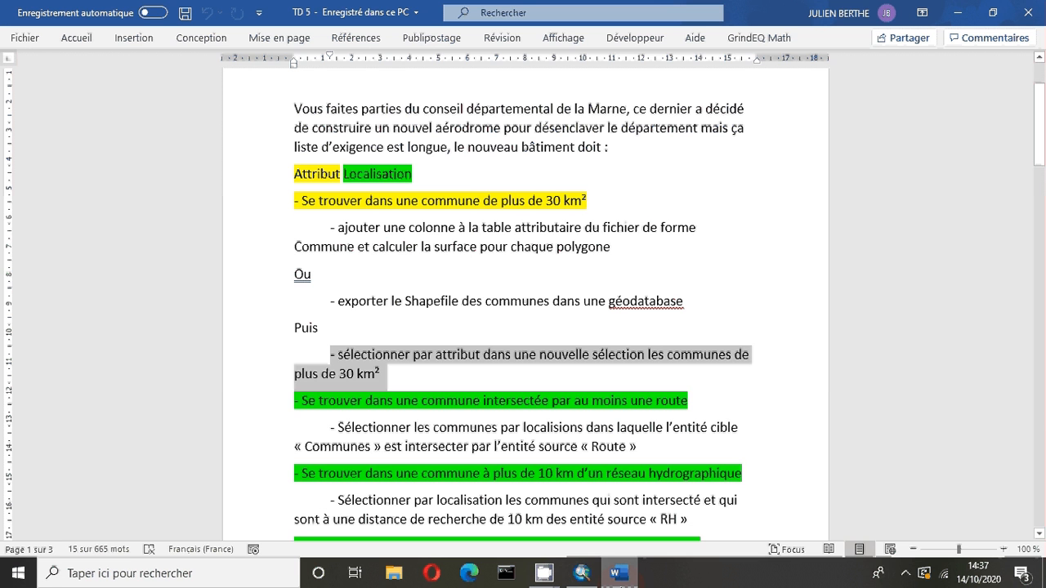
left_click(421, 201)
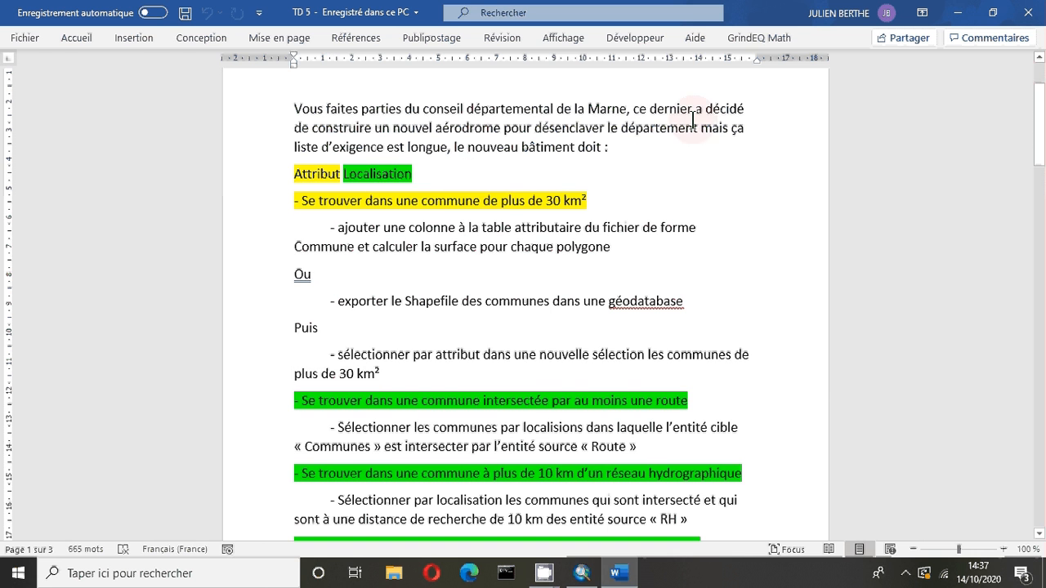
left_click(958, 13)
Step: Start a selection by attributes and set Commune as the layer to query
left_click(267, 32)
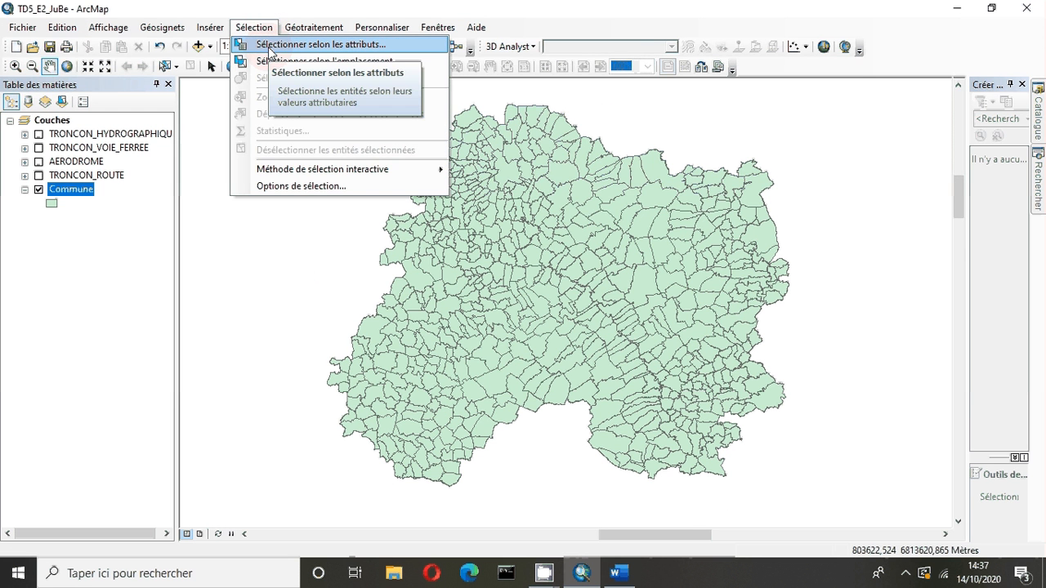
left_click(269, 46)
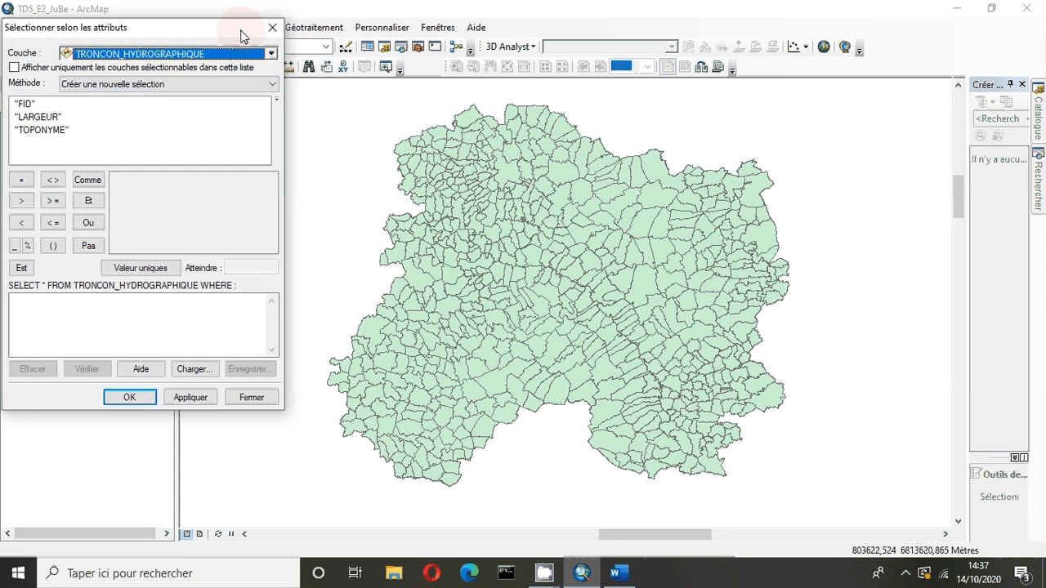
left_click_drag(312, 39, 689, 66)
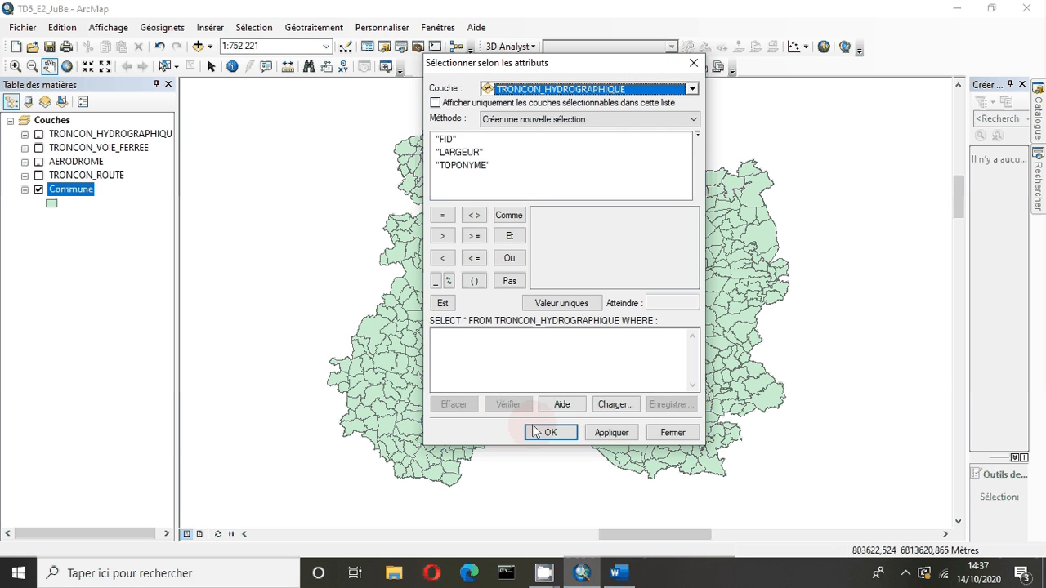
left_click(445, 342)
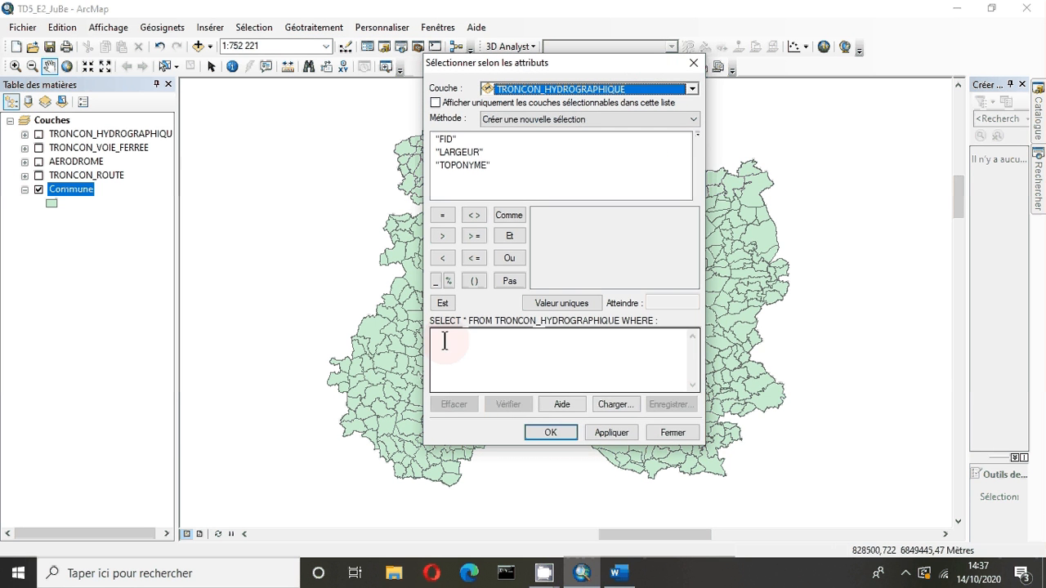
left_click(511, 96)
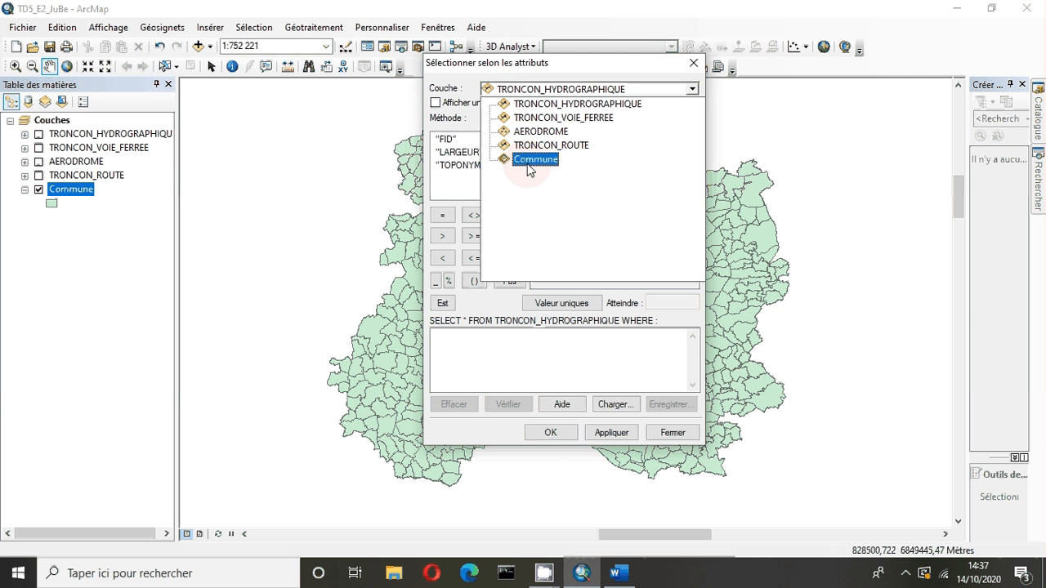
left_click(532, 169)
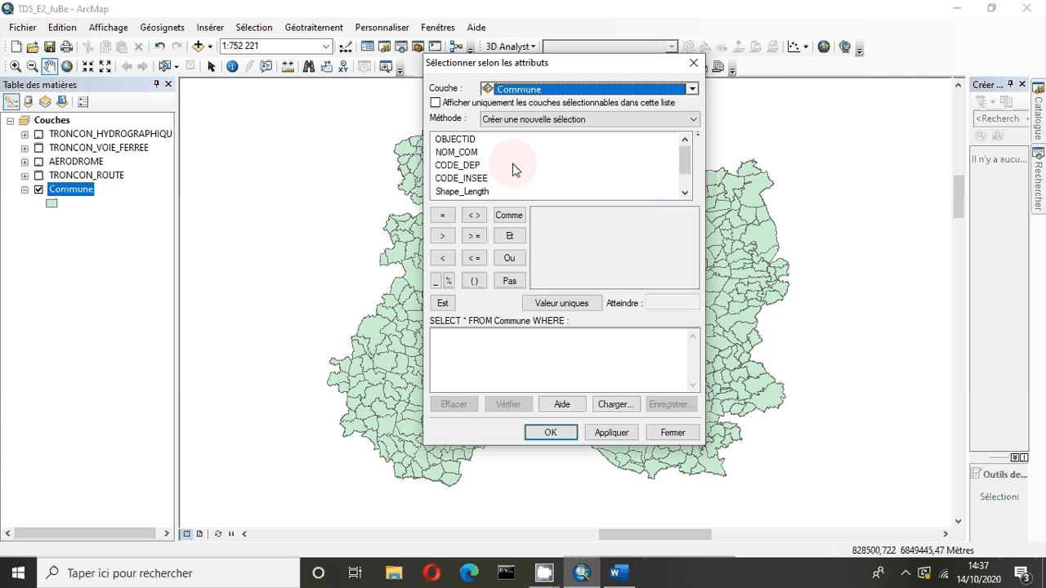
Step: Begin the query expression with the Surface field and the greater-than operator, and list the field's unique values
scroll(497, 166, "down", 1)
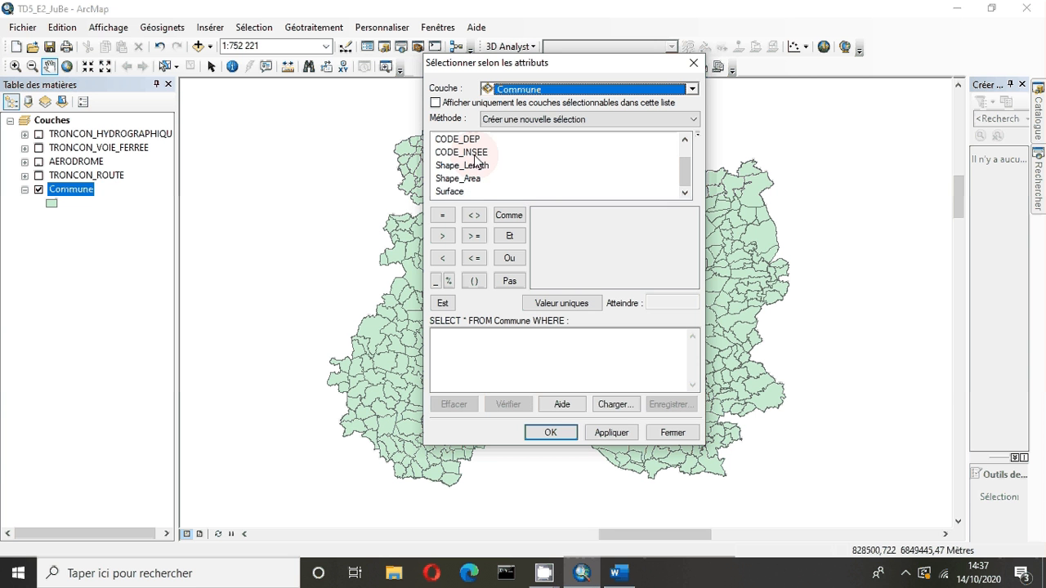
double_click(458, 193)
left_click(504, 336)
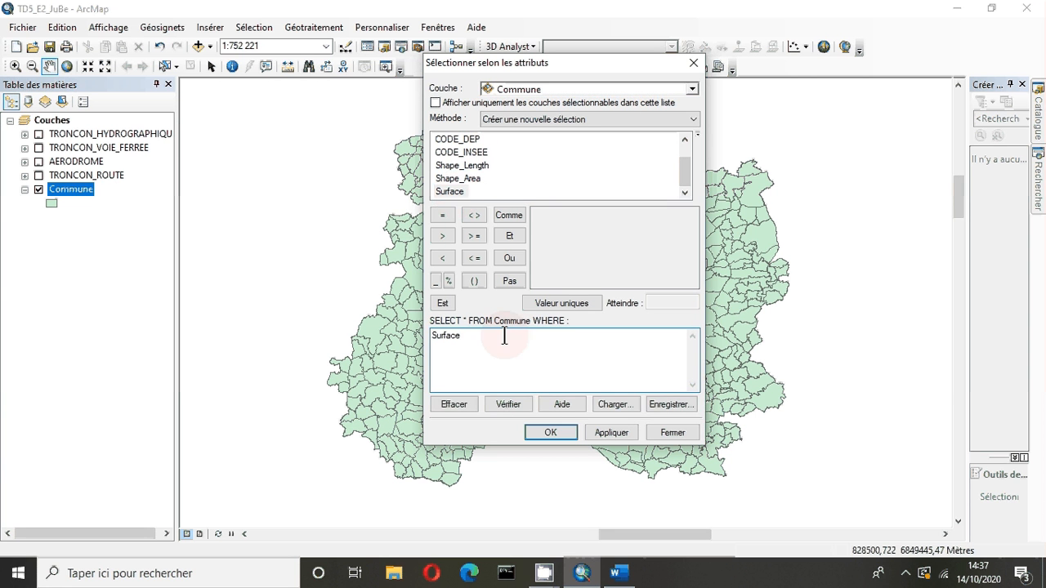
left_click(442, 237)
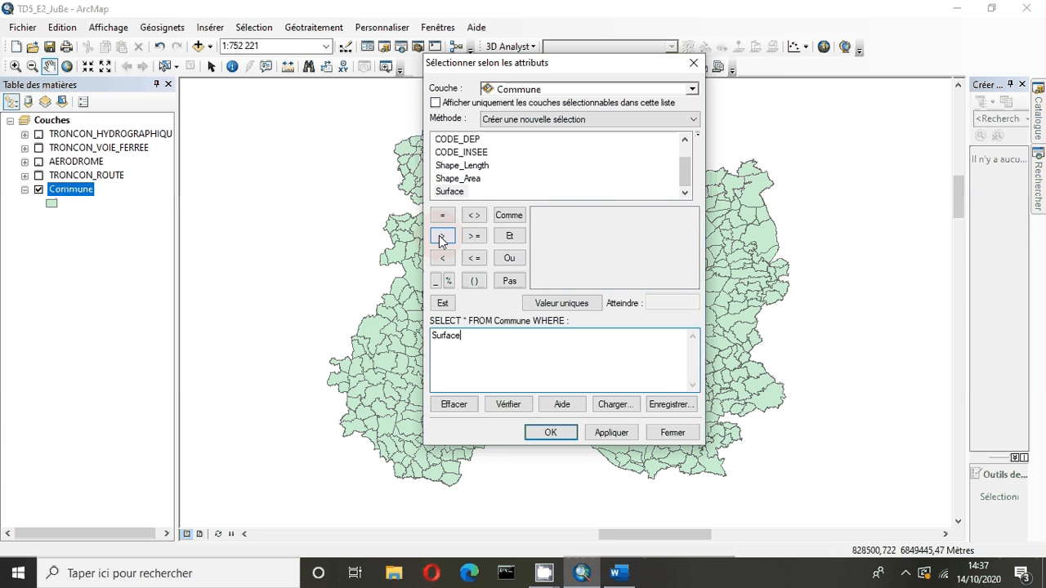
left_click(540, 302)
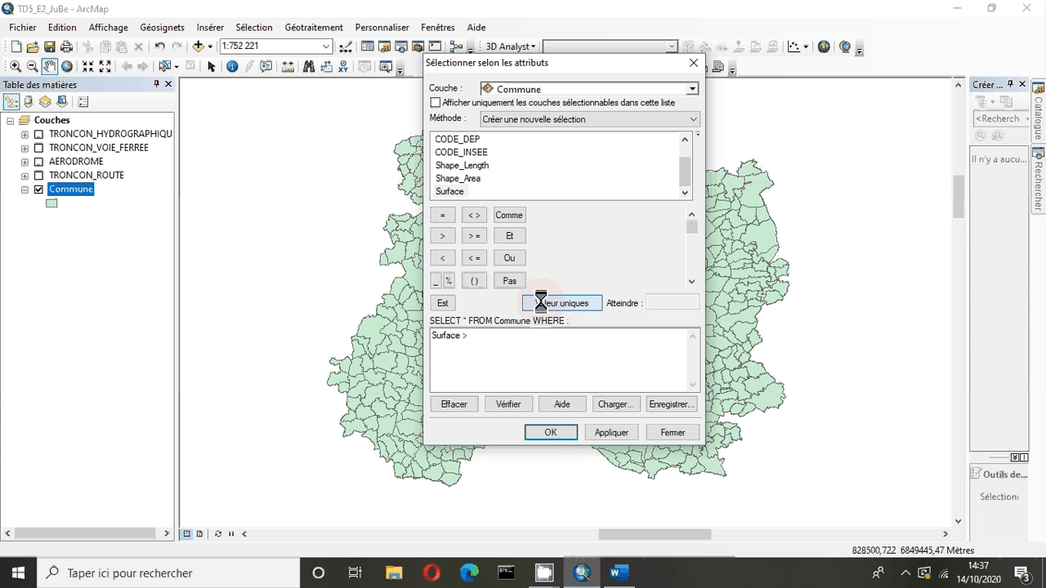
scroll(564, 253, "down", 10)
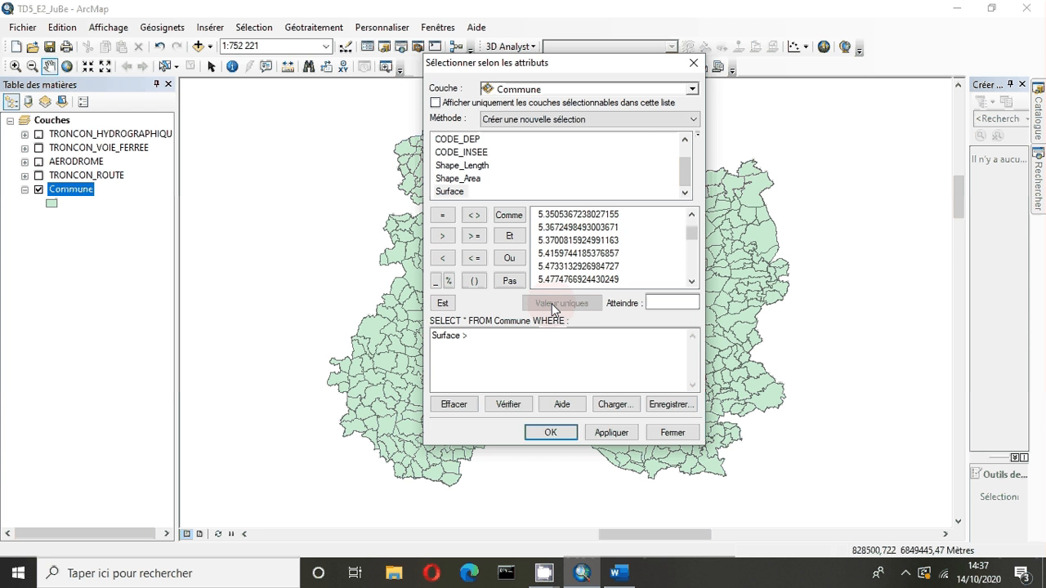
Step: Complete the query expression so that it reads Surface > 30
double_click(575, 255)
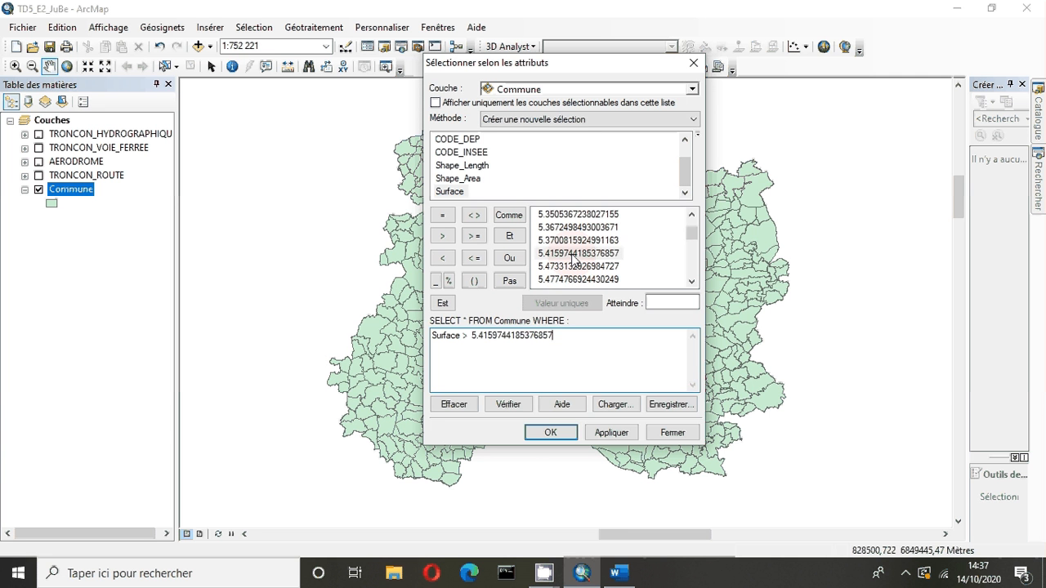
key("BackSpace")
key("BackSpace")
key("BackSpace")
key("BackSpace")
key("BackSpace")
key("BackSpace")
key("BackSpace")
key("BackSpace")
key("BackSpace")
key("BackSpace")
key("BackSpace")
key("BackSpace")
key("BackSpace")
key("BackSpace")
key("BackSpace")
key("BackSpace")
key("BackSpace")
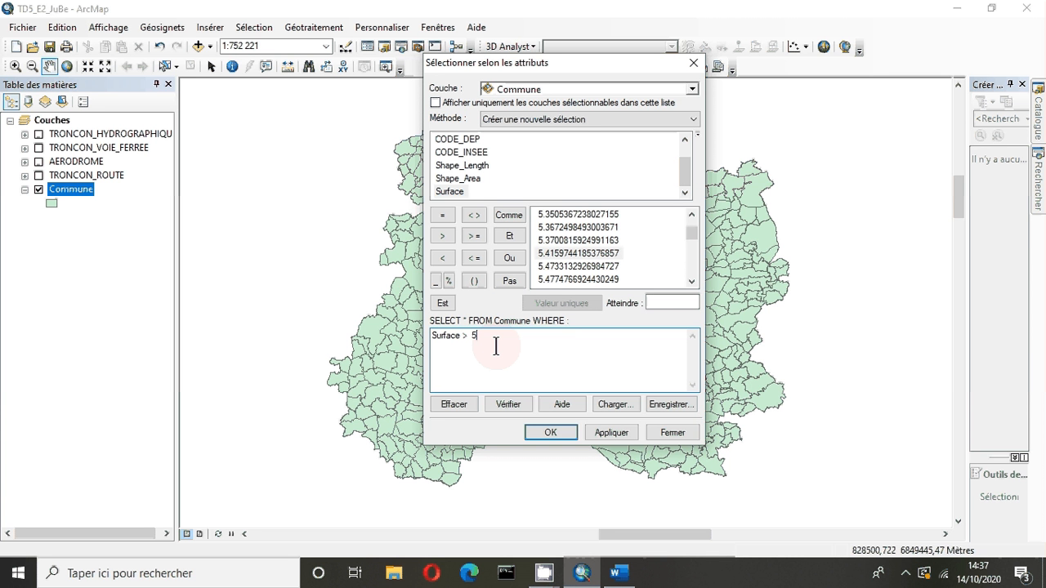
key("BackSpace")
type("30")
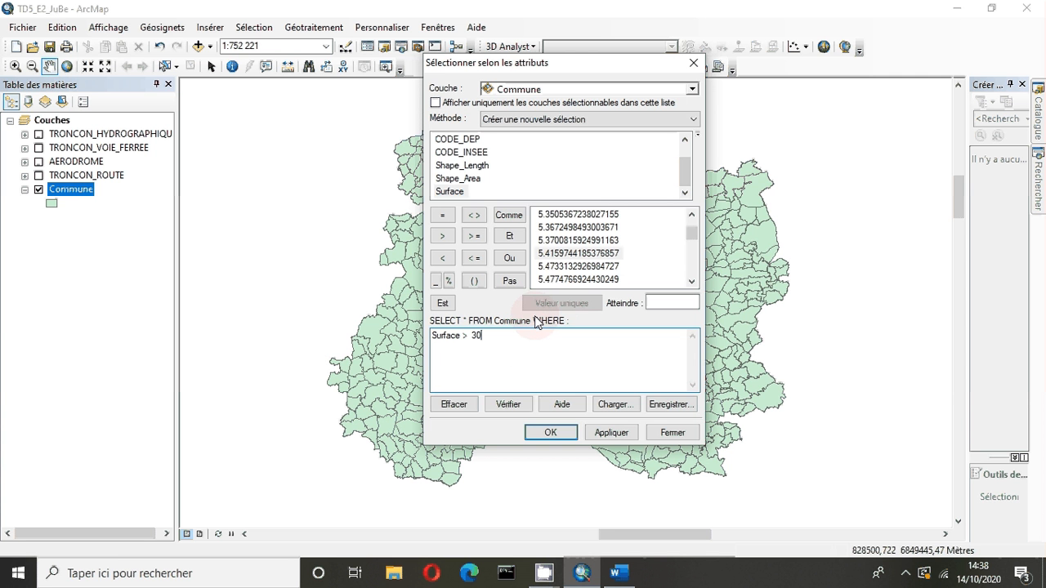
Step: Apply the query to select the matching communes, check them on the map and close the query dialog
left_click(609, 434)
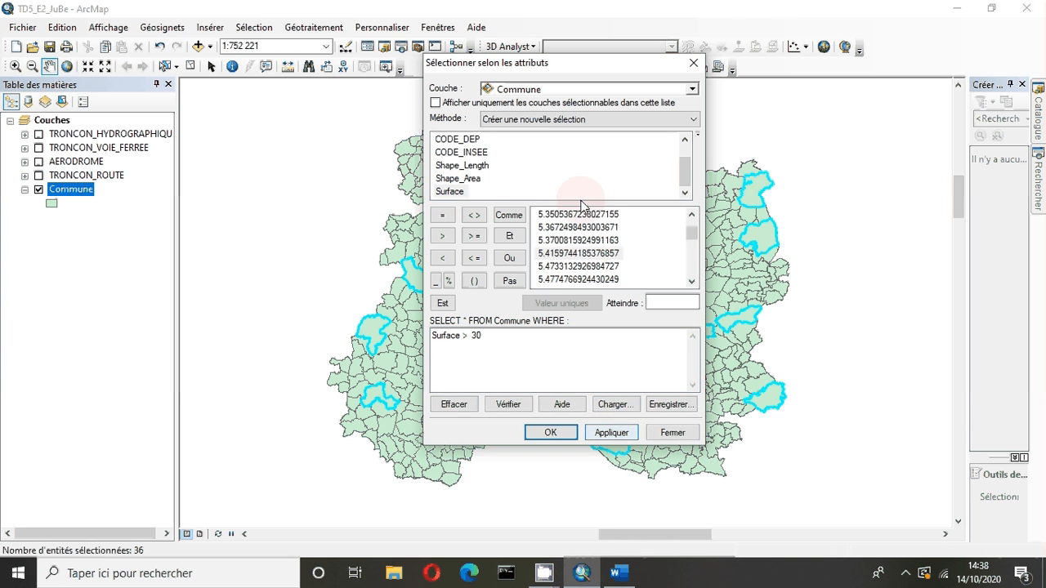
left_click_drag(584, 71, 178, 96)
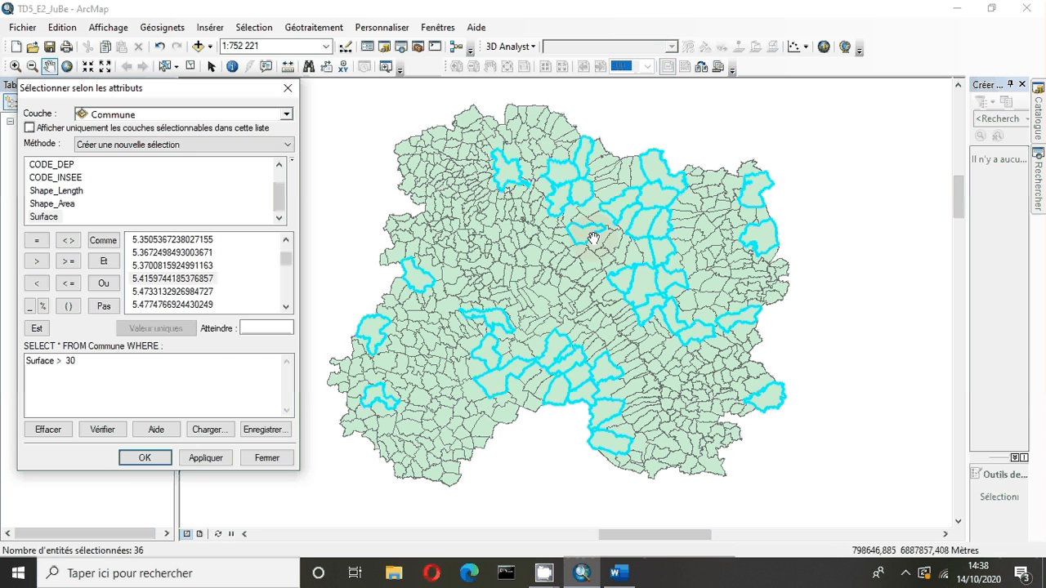
left_click(145, 457)
Step: Start a data export of the Commune layer limited to the selected features
left_click(62, 190)
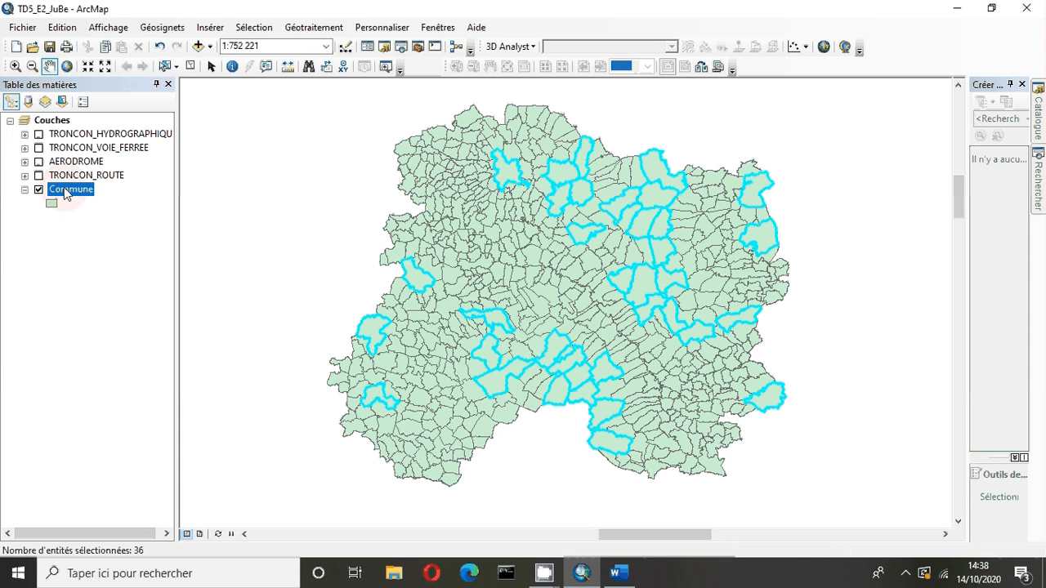
right_click(67, 191)
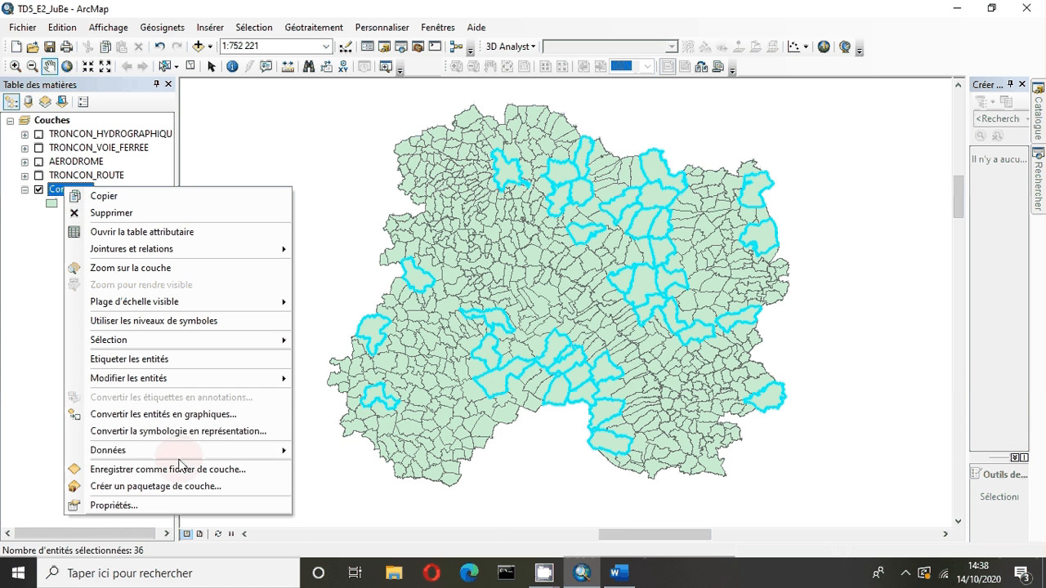
mouse_move(180, 460)
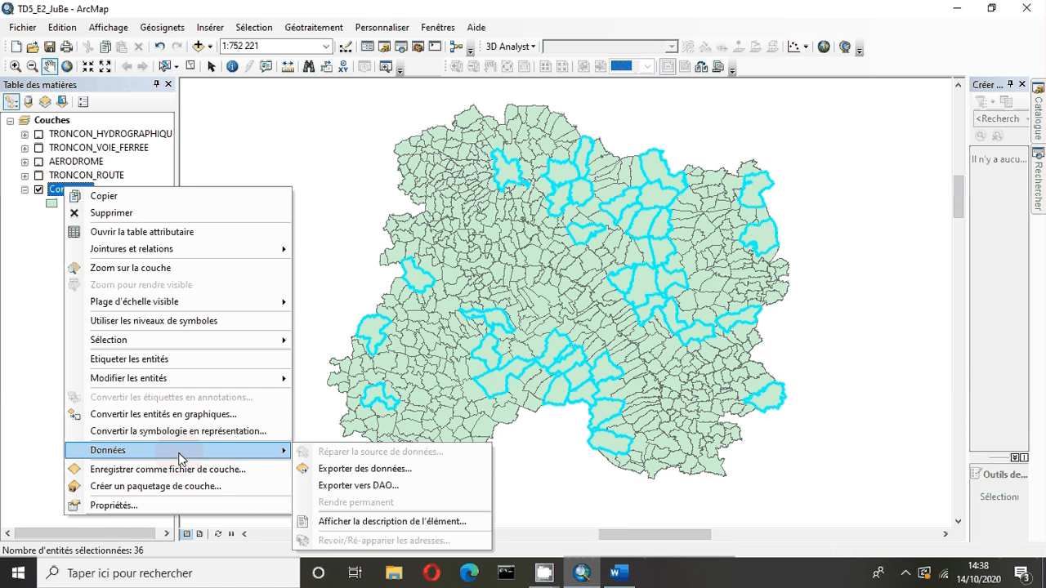
left_click(411, 476)
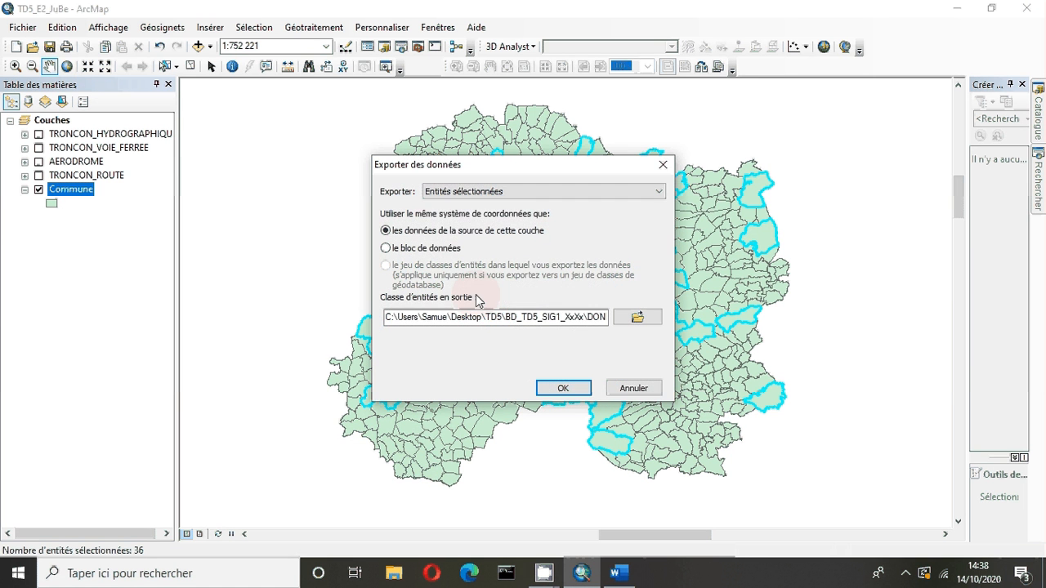
left_click(494, 193)
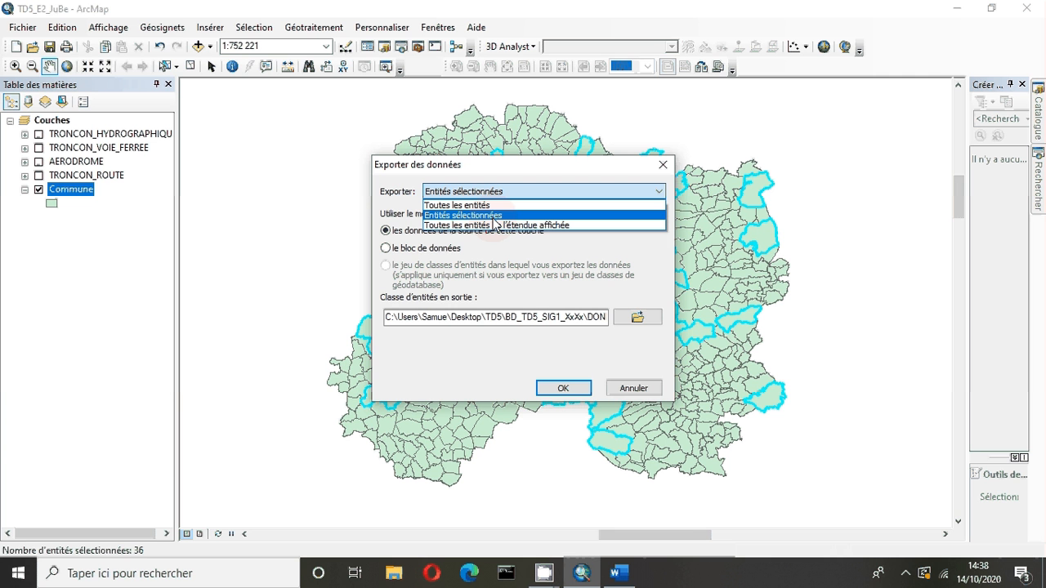
left_click(494, 218)
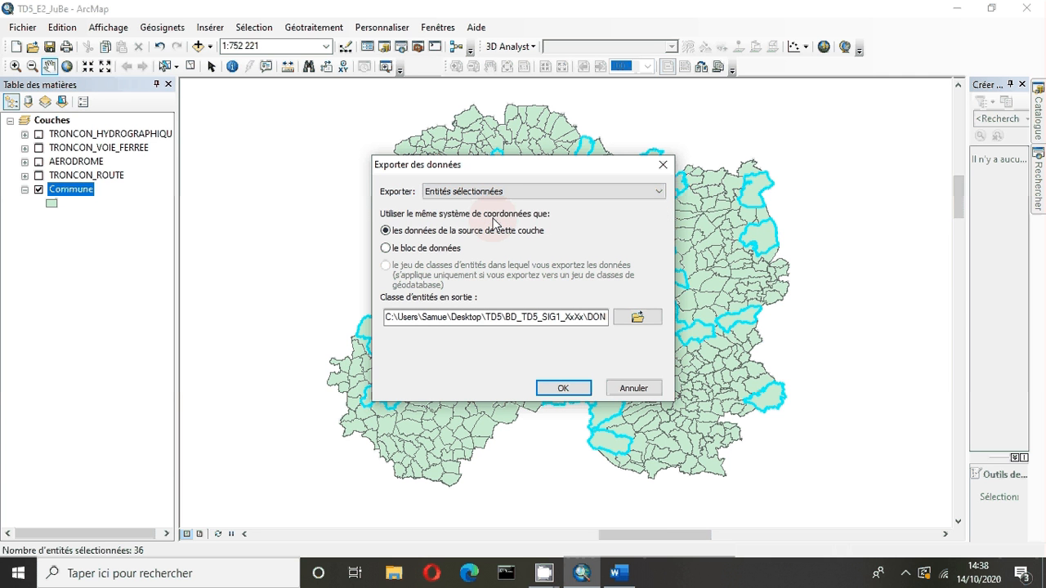
Step: Name the exported feature class C_30 in the DONNEE.gdb geodatabase
left_click(638, 317)
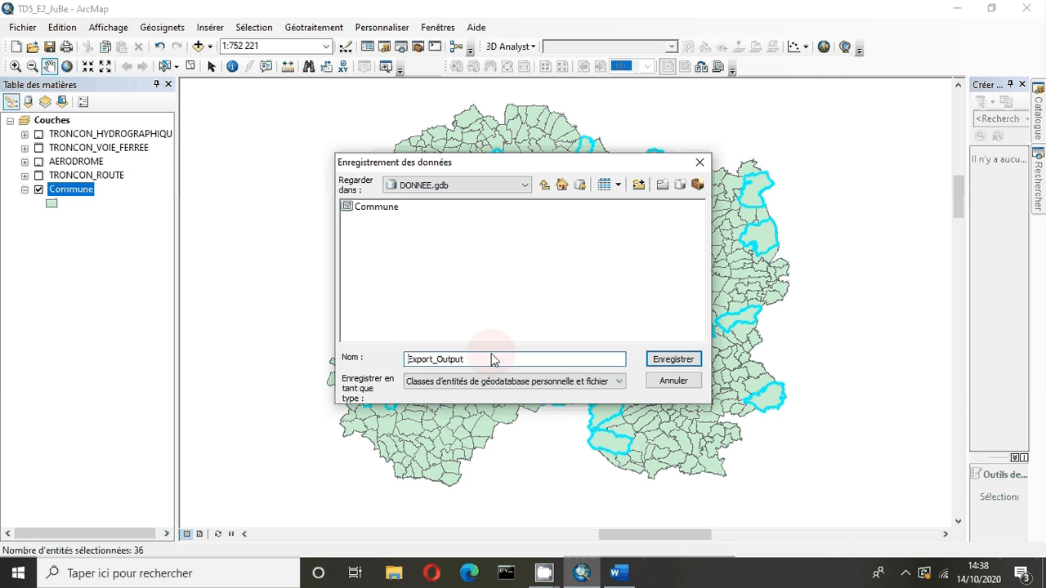
left_click_drag(496, 360, 340, 377)
key("BackSpace")
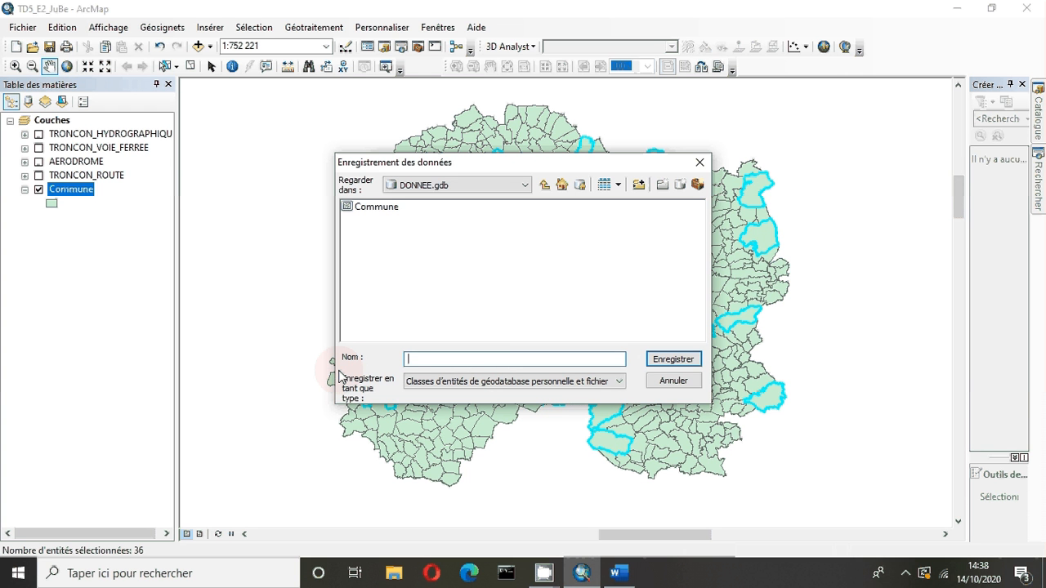
type("C_30")
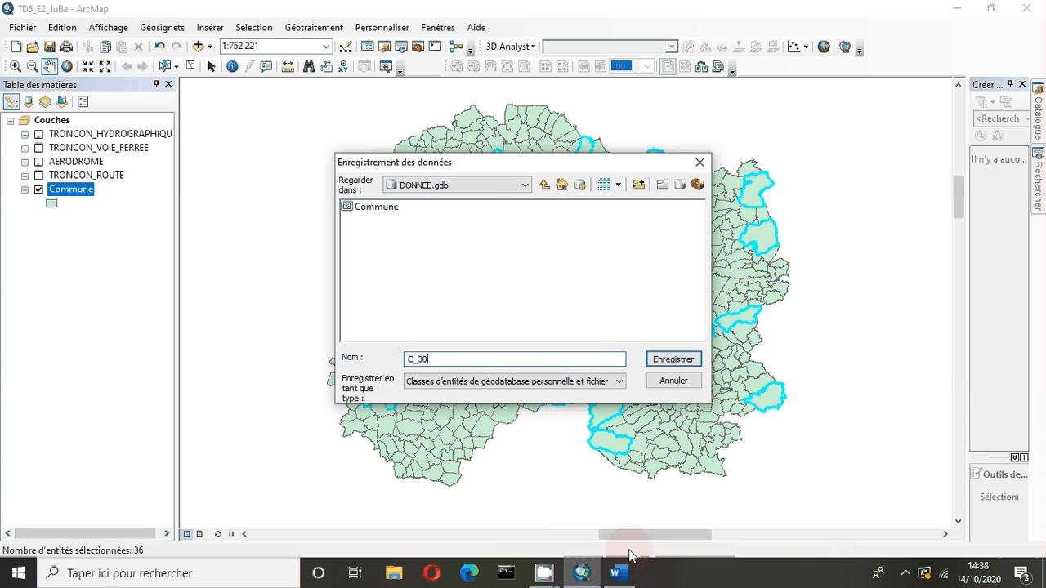
Step: Switch to the TD 5 Word document, read through the road, river, railway, population and buffer-zone criteria, and return to ArcMap
left_click(614, 575)
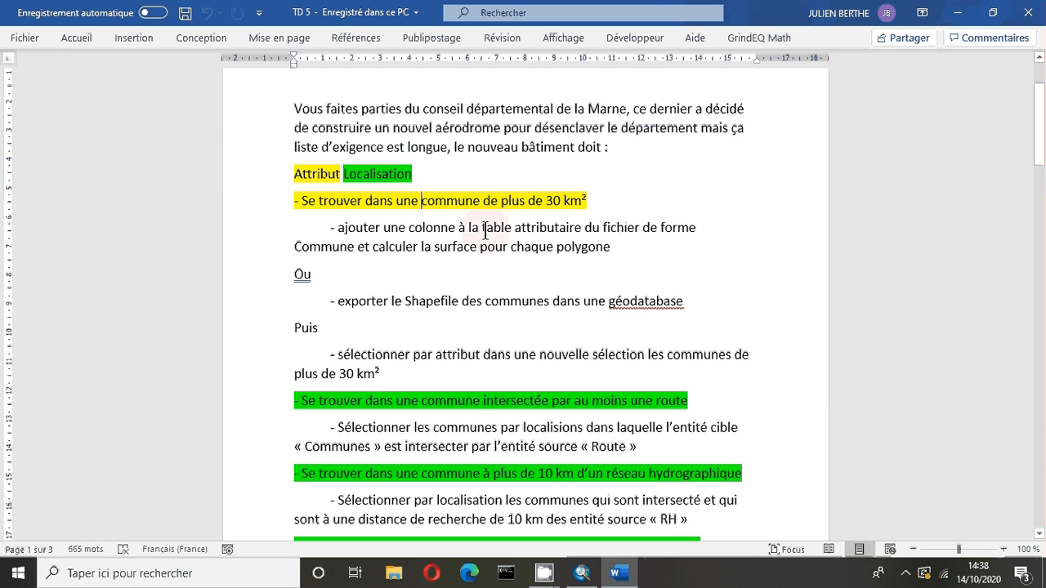
left_click(597, 199)
scroll(756, 418, "down", 1)
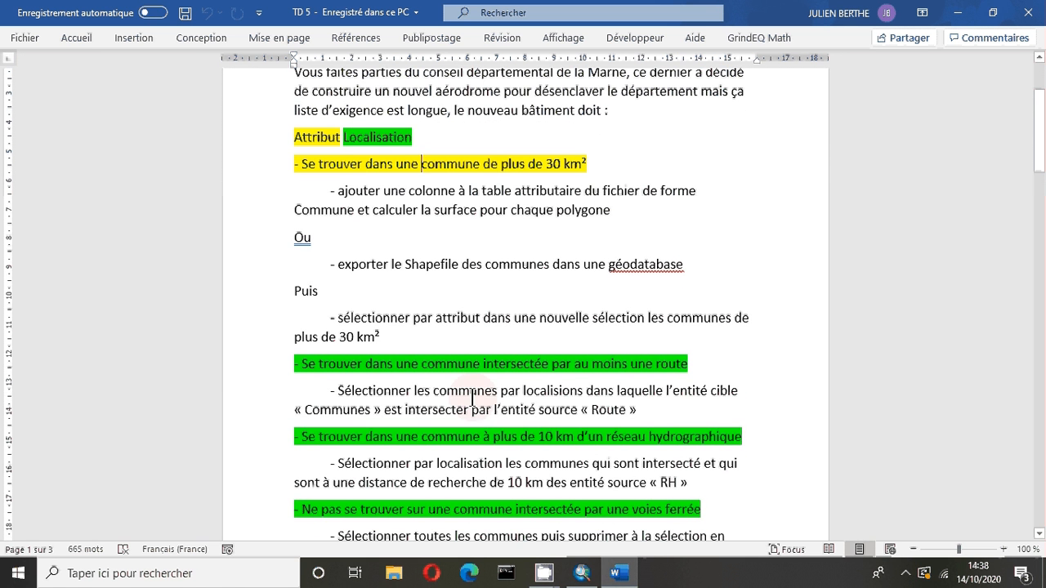
scroll(699, 515, "down", 4)
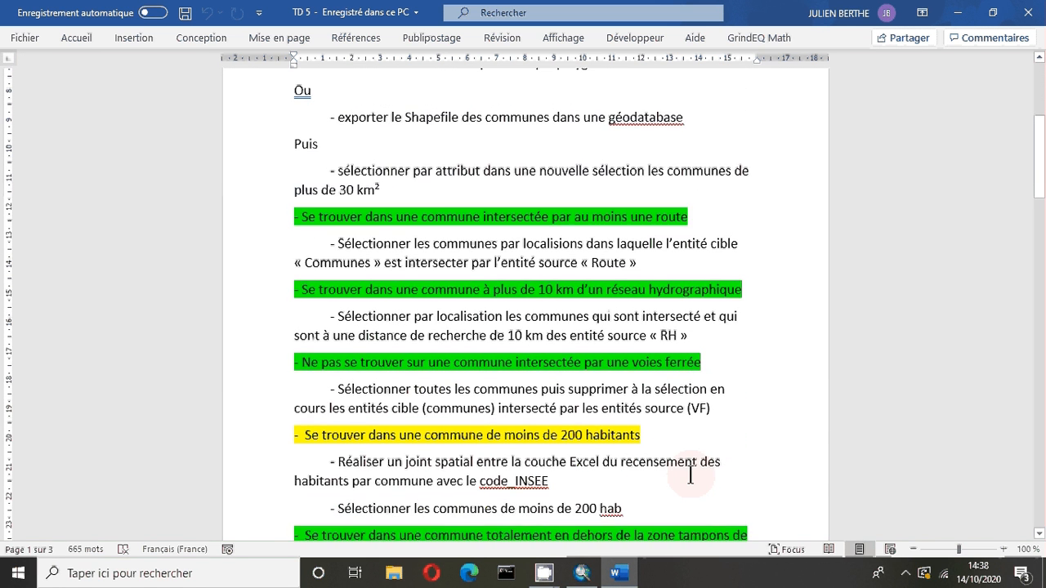
scroll(719, 425, "up", 3)
scroll(572, 245, "down", 1)
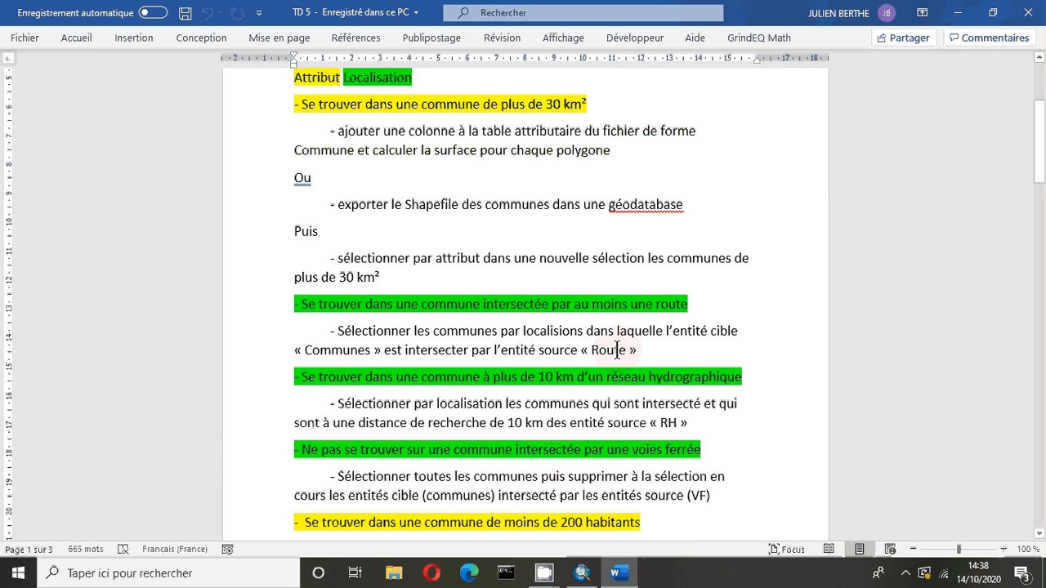
scroll(654, 272, "down", 2)
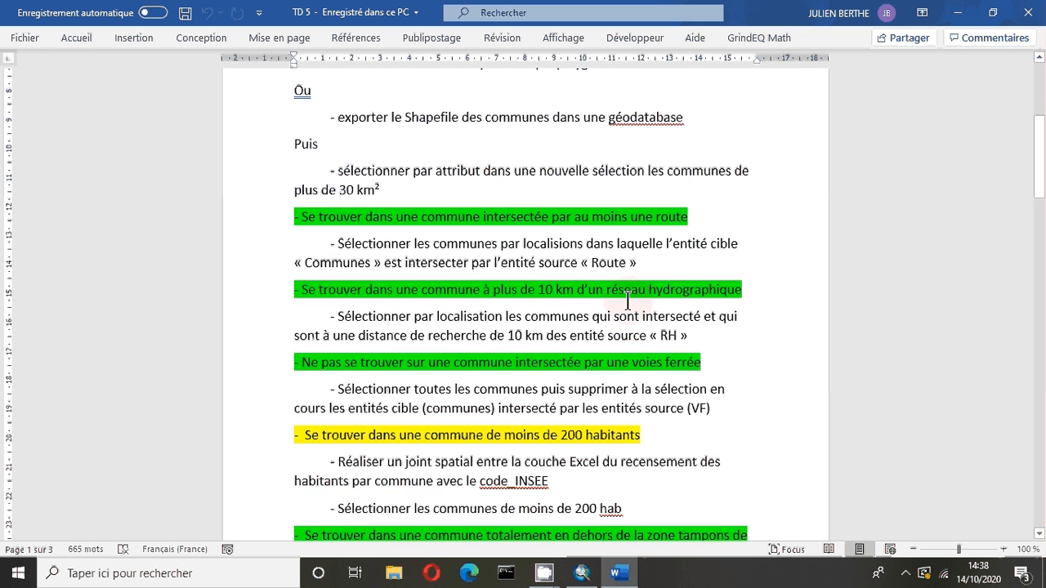
scroll(644, 343, "down", 1)
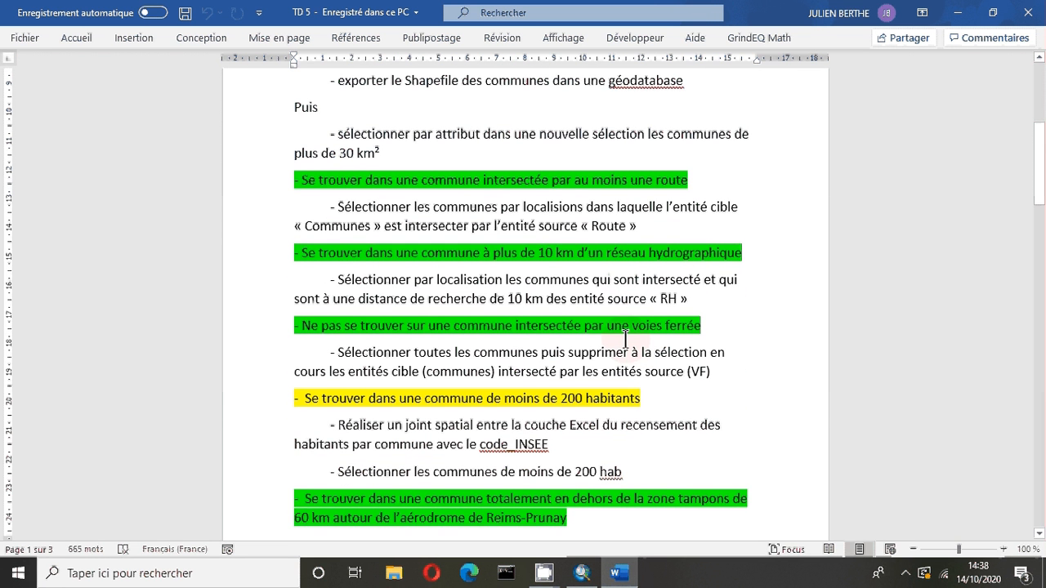
scroll(619, 286, "down", 2)
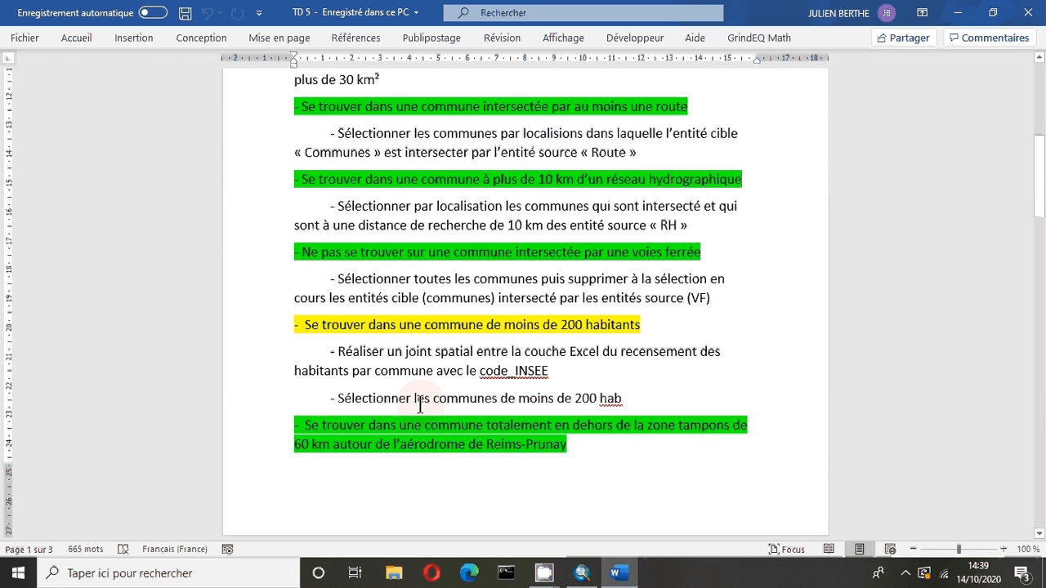
scroll(584, 330, "up", 3)
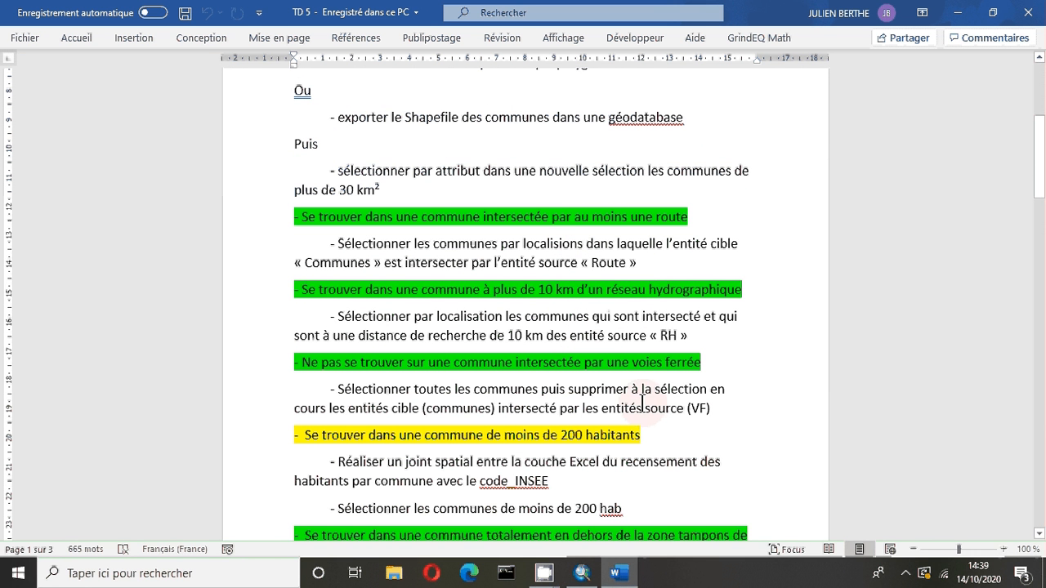
scroll(642, 389, "down", 4)
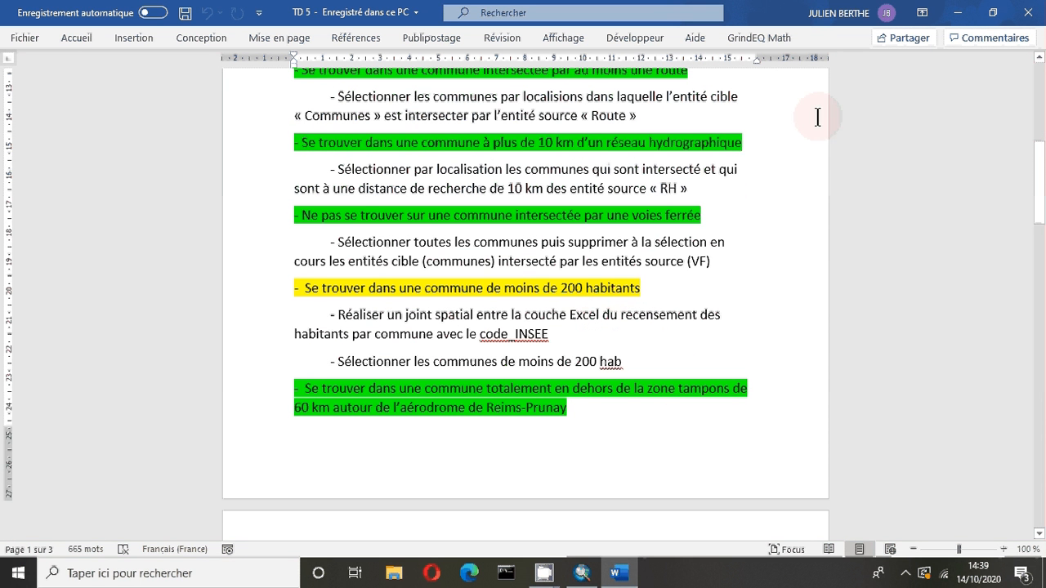
left_click(958, 12)
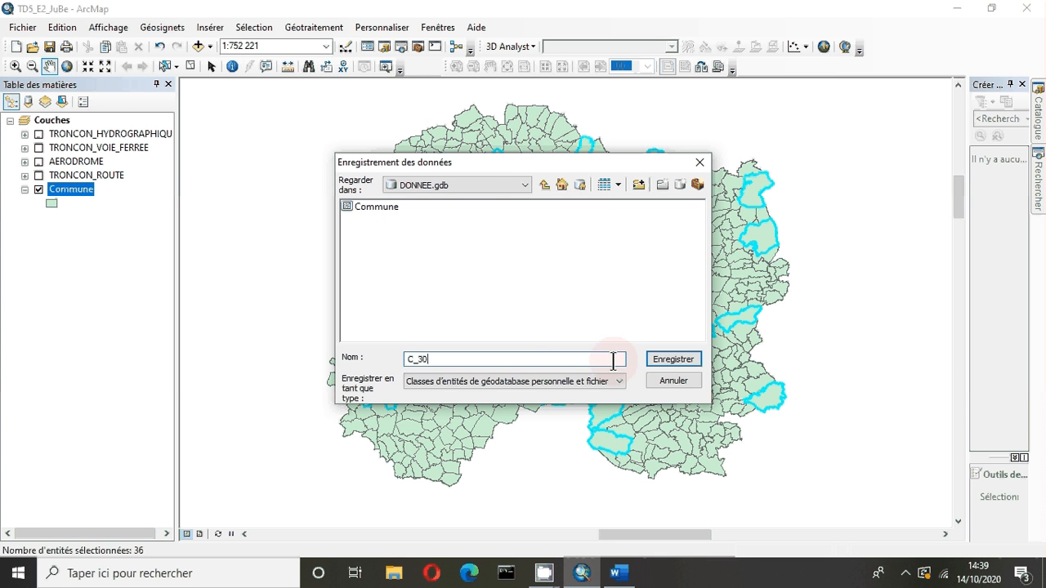
Step: Save and run the export of the selected communes, adding the exported data to the map as a layer
left_click(672, 360)
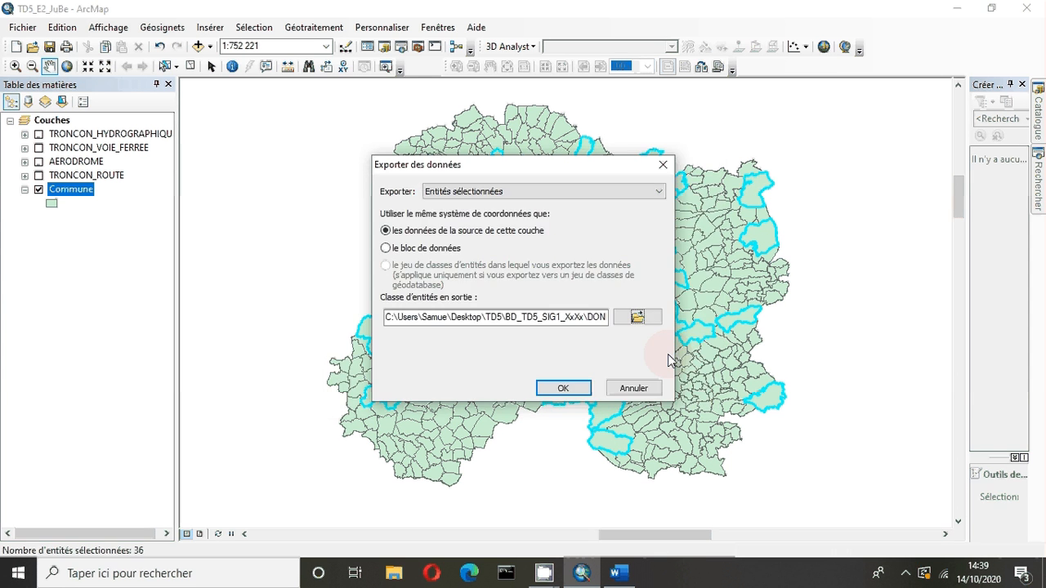
left_click(561, 389)
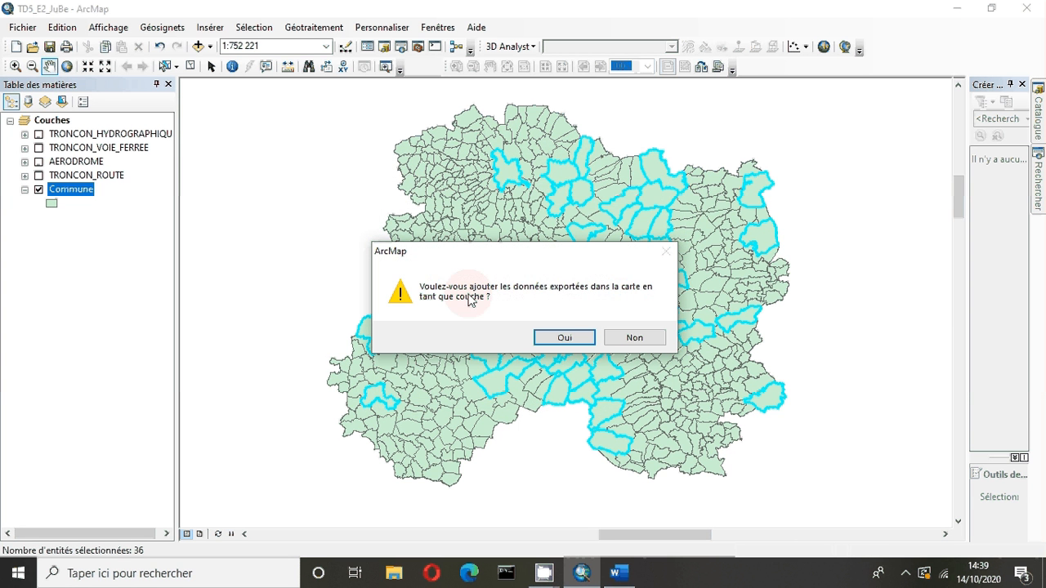
left_click(565, 337)
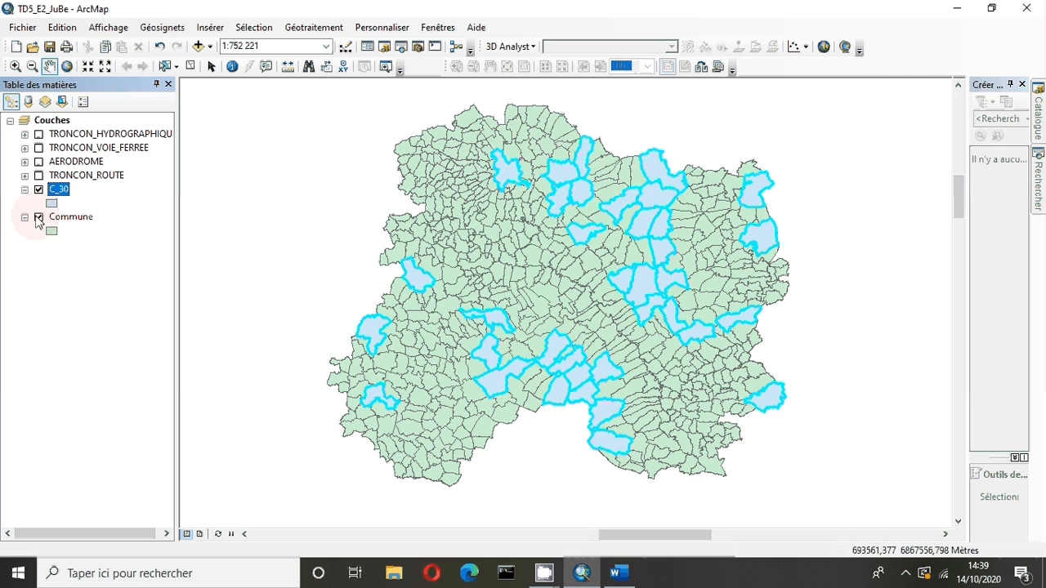
Step: Give the C_30 layer the Rose fill symbol and clear the current feature selection
left_click(57, 206)
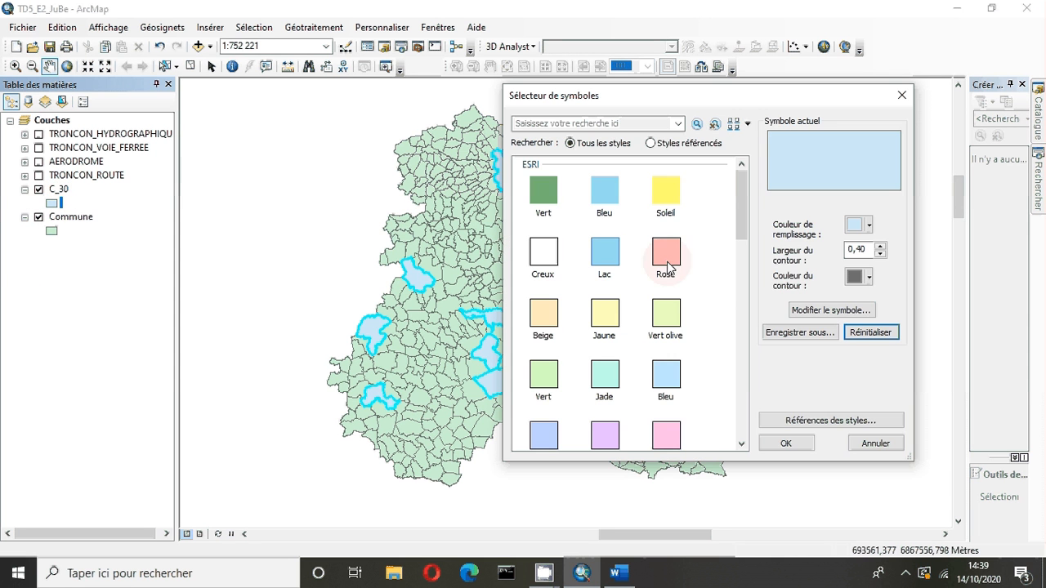
left_click(666, 263)
left_click(784, 444)
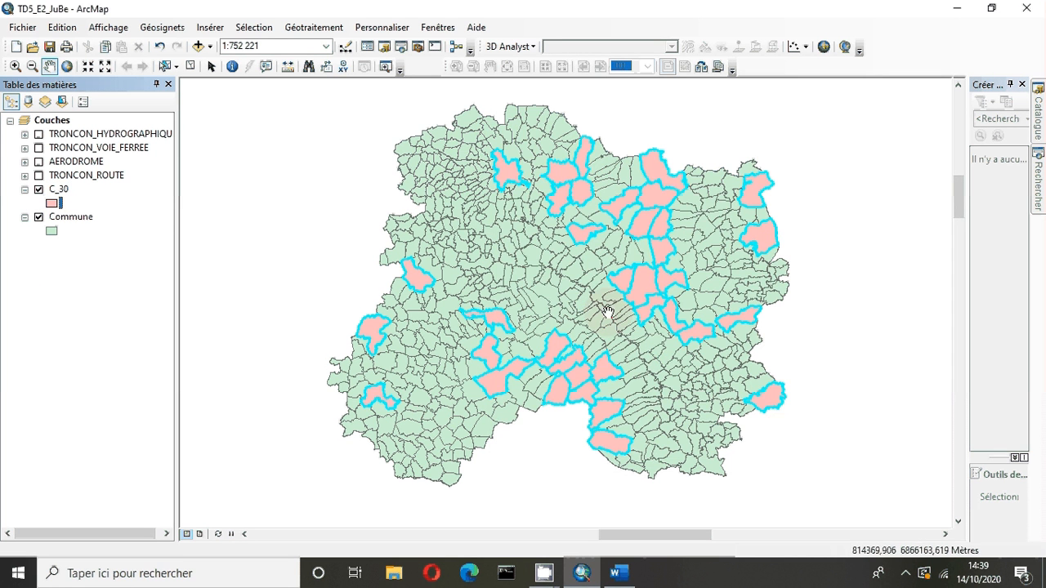
left_click(190, 66)
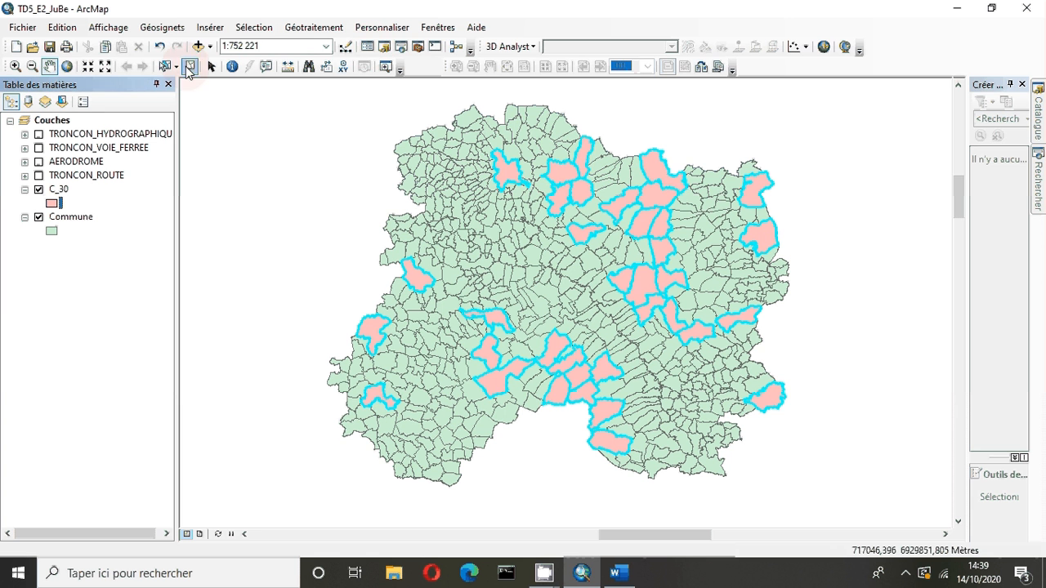
left_click(72, 226)
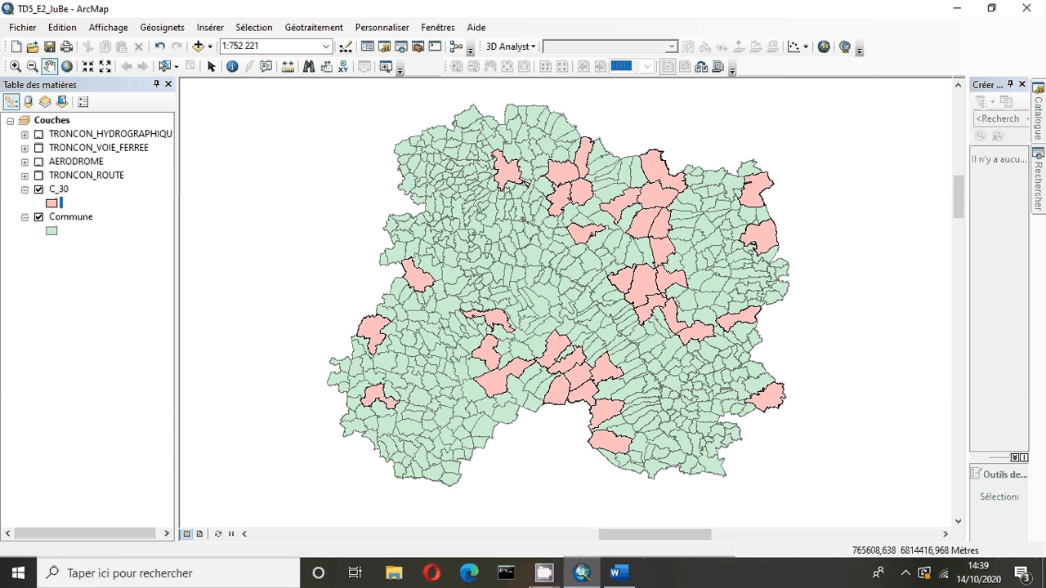
Step: Remove the original Commune layer from the map, keeping C_30
left_click(619, 574)
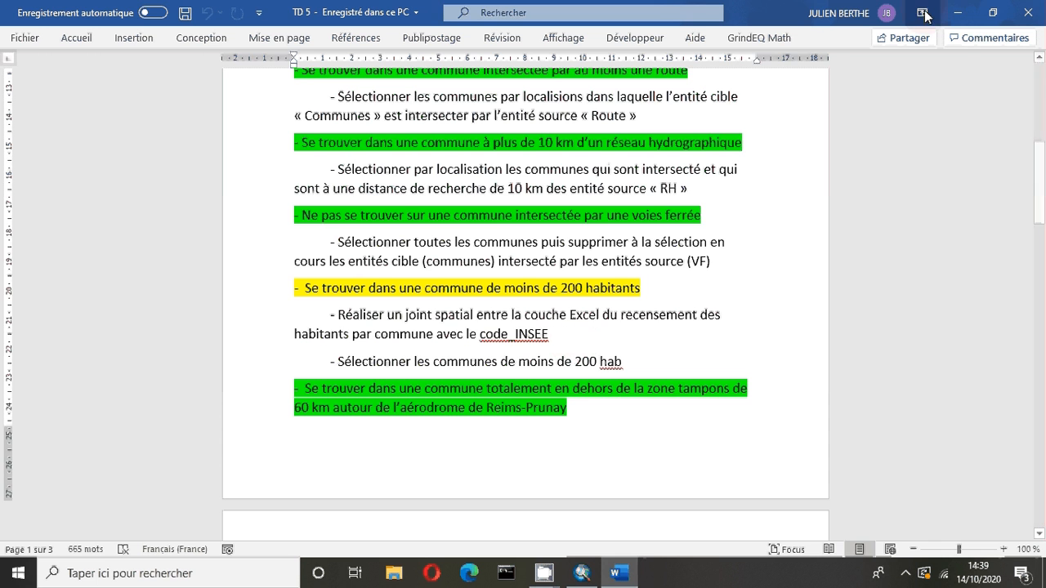
left_click(957, 12)
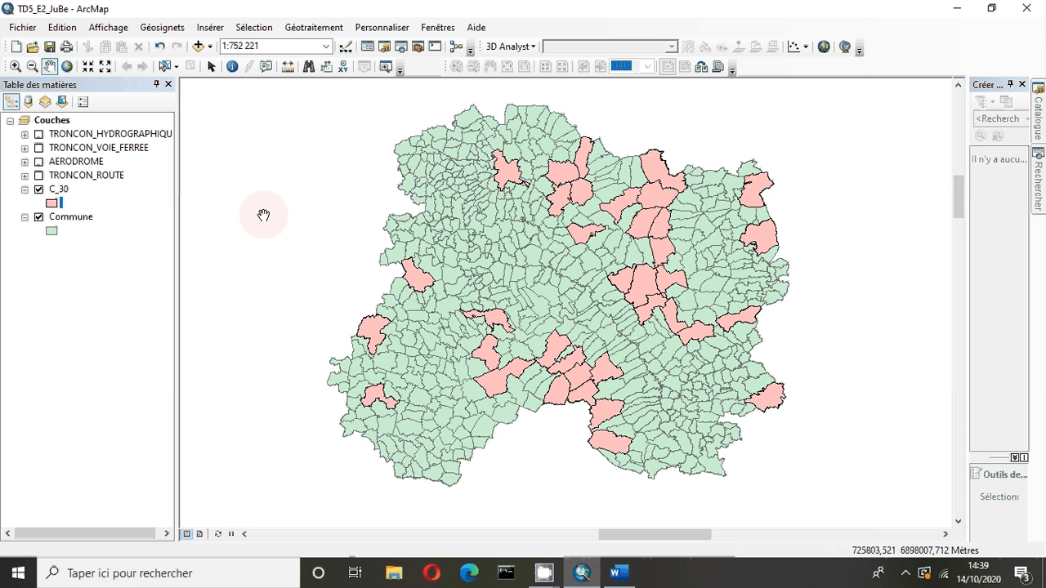
right_click(73, 218)
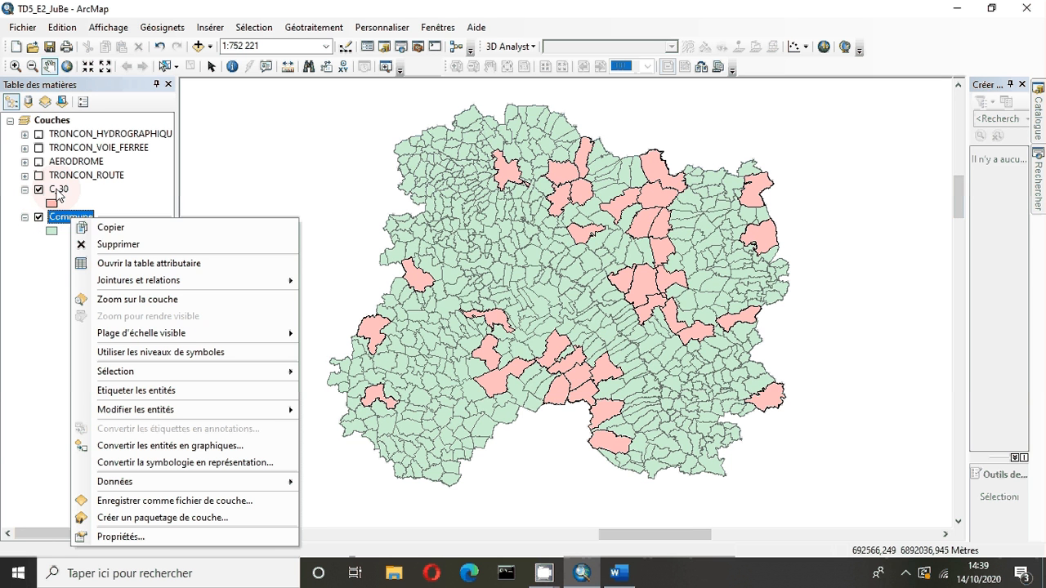
left_click(98, 249)
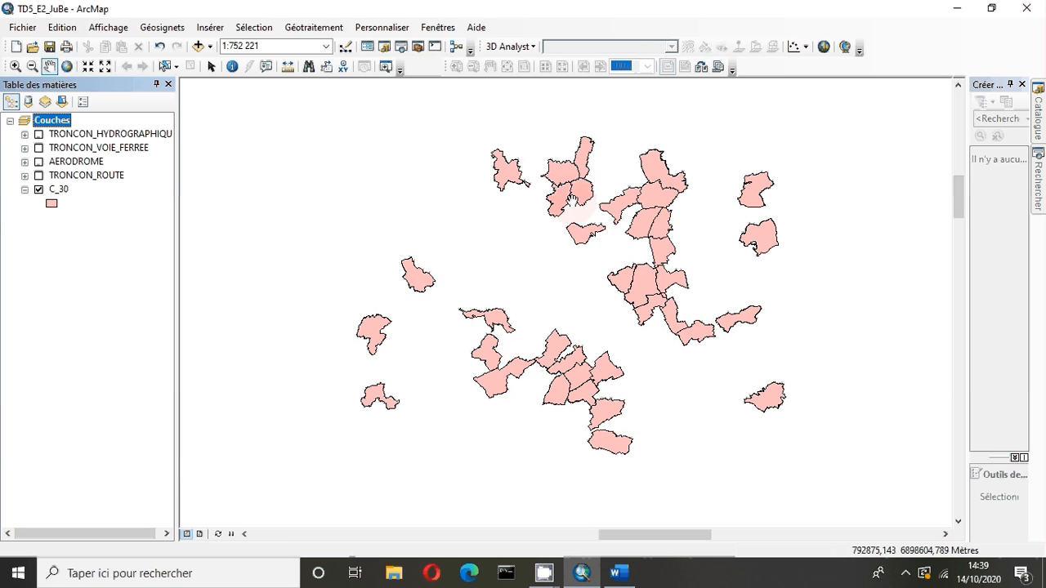
left_click(1040, 121)
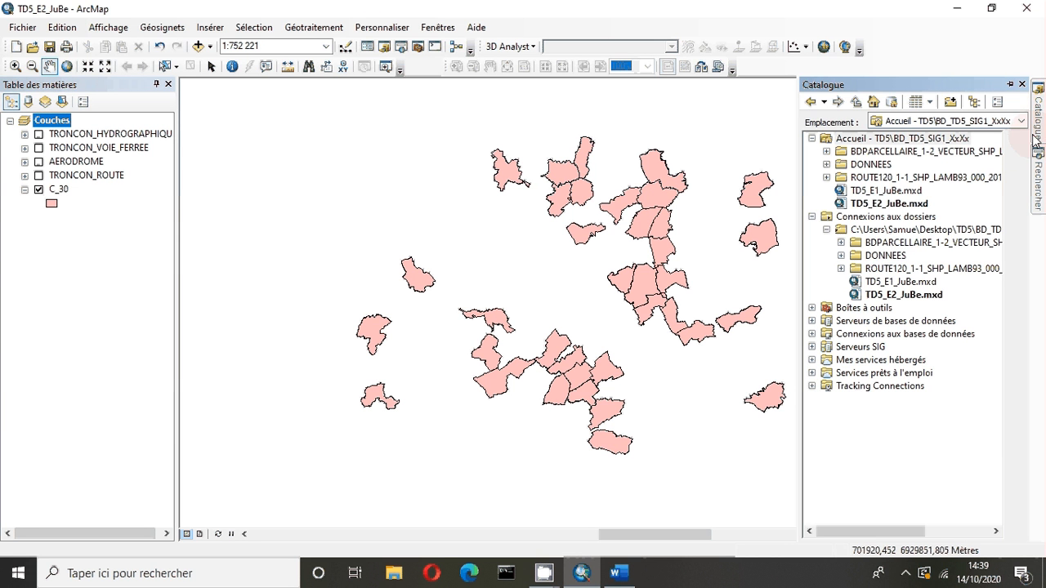
left_click(134, 227)
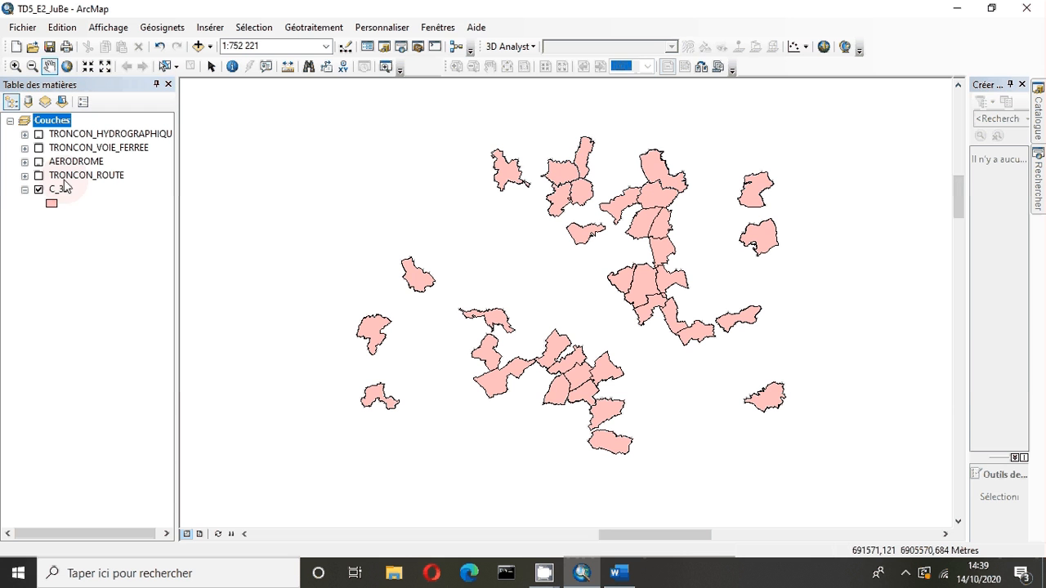
Step: Switch to the TD 5 Word document, read the criterion on communes intersected by at least one road, and return to ArcMap
left_click(619, 573)
scroll(292, 242, "up", 2)
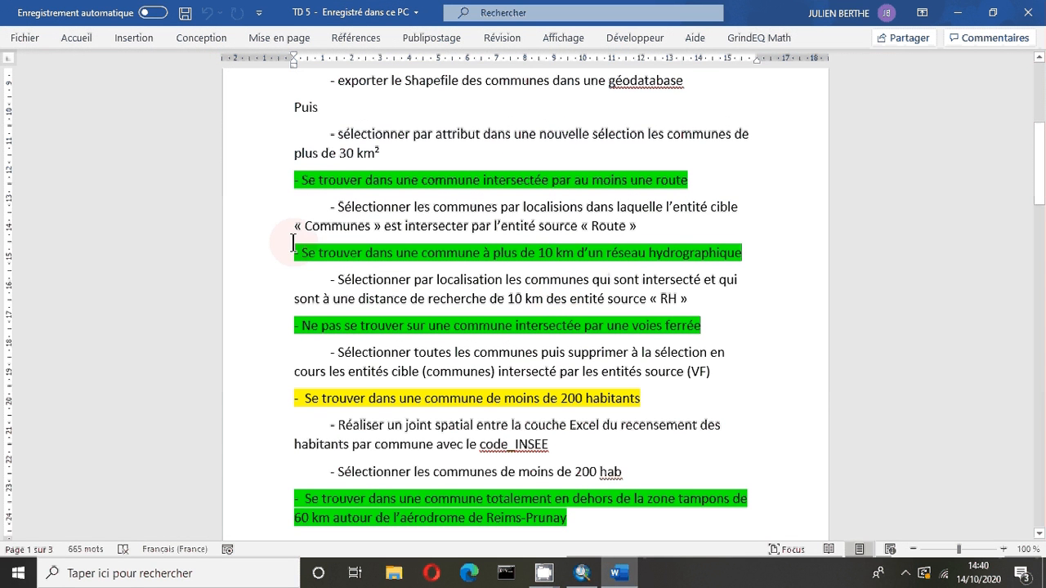
scroll(291, 286, "up", 3)
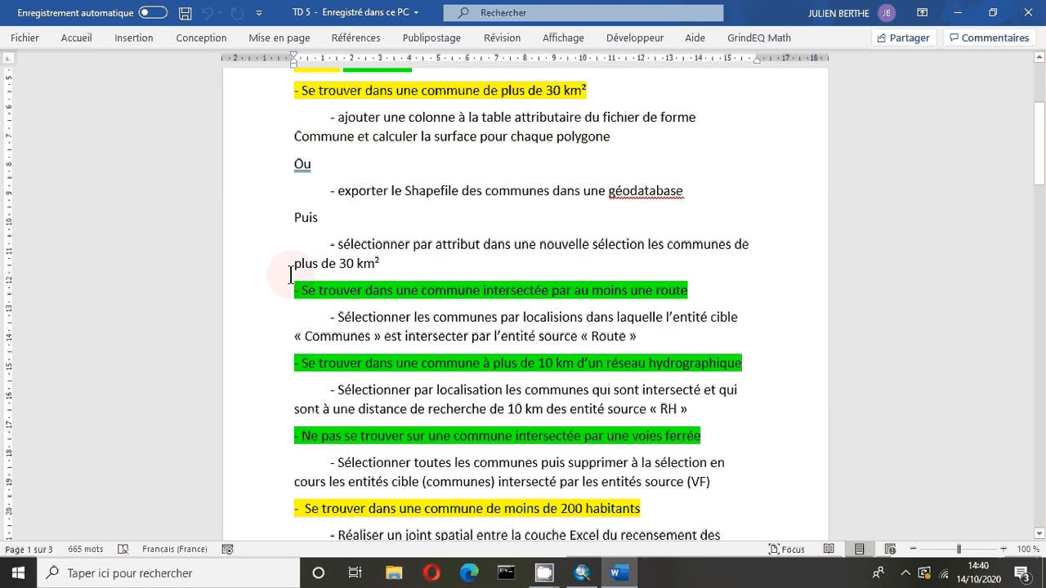
left_click_drag(293, 263, 689, 290)
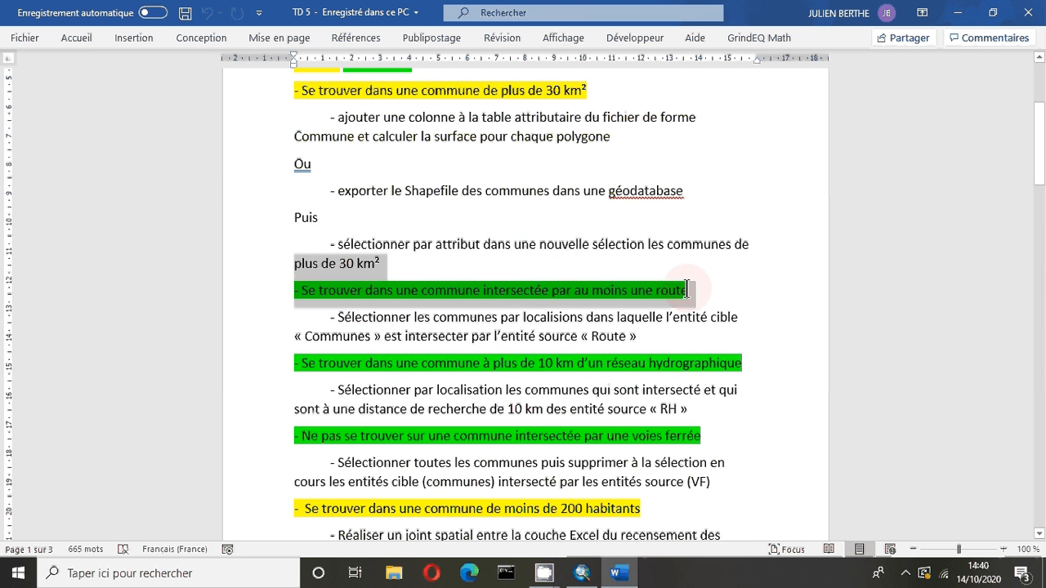
left_click(958, 10)
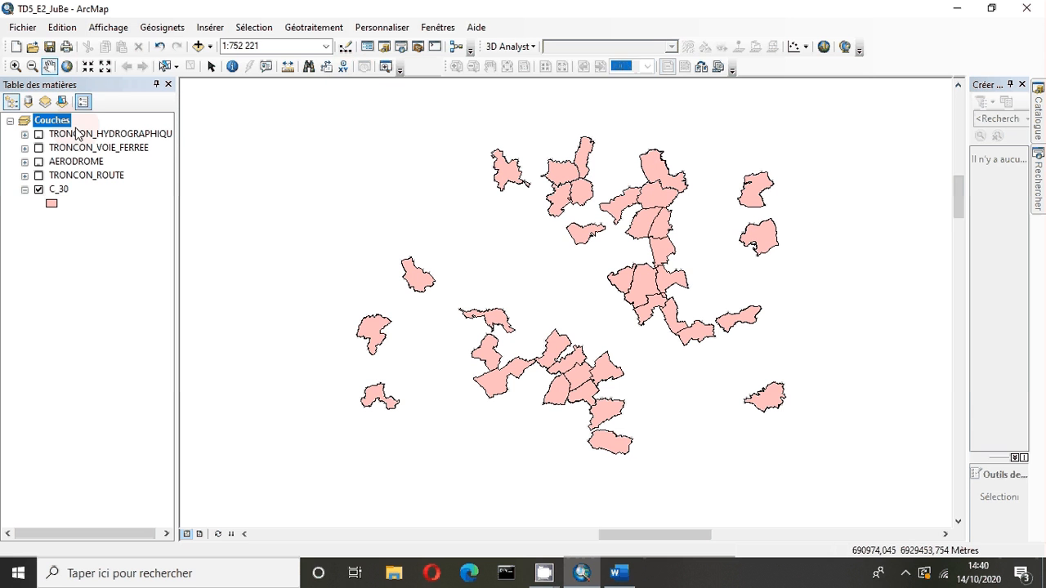
Step: Display the TRONCON_ROUTE layer on the map and open the Select By Location dialog
left_click(38, 175)
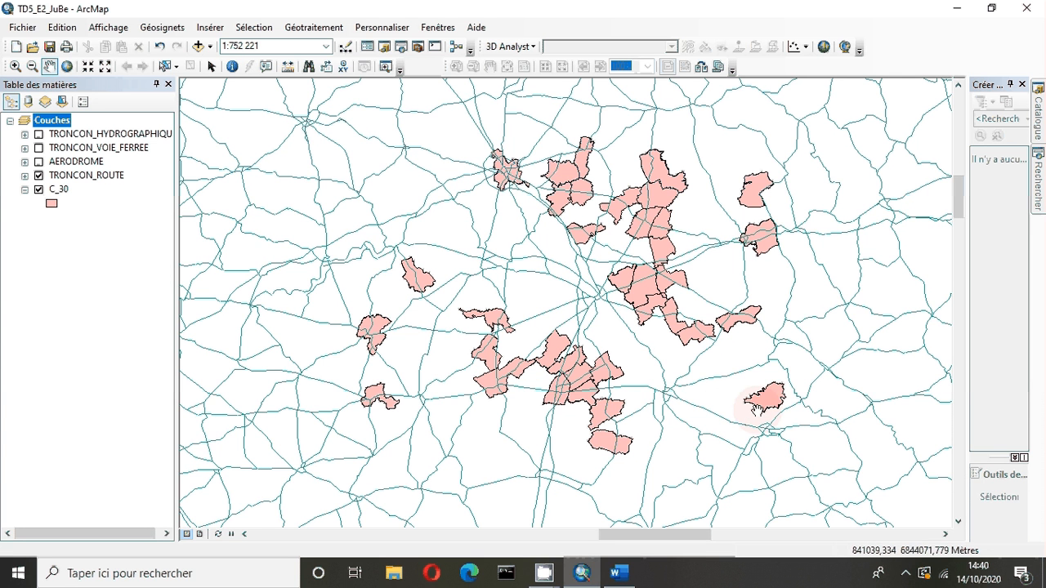
left_click(245, 30)
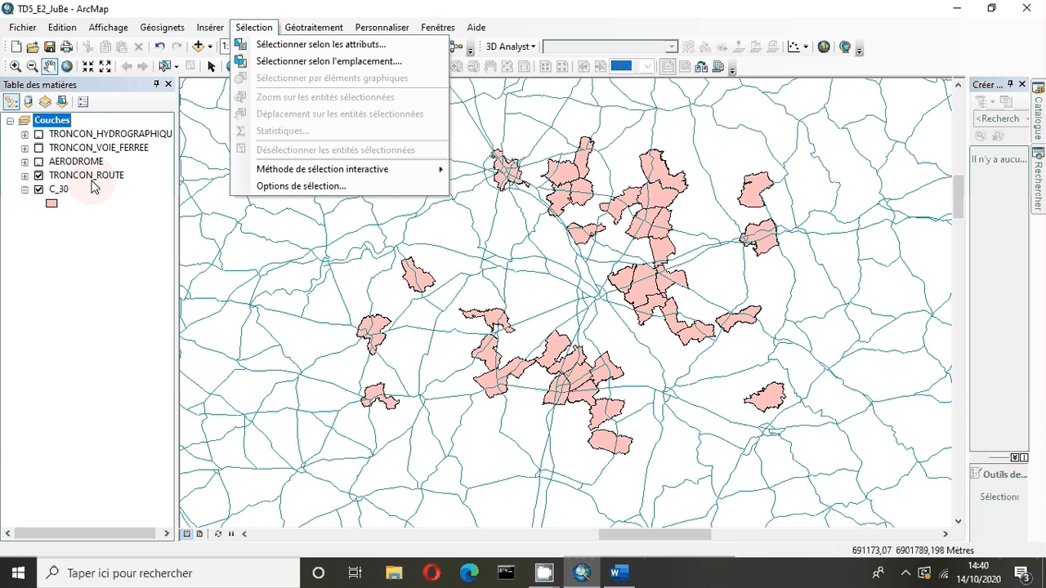
left_click(343, 61)
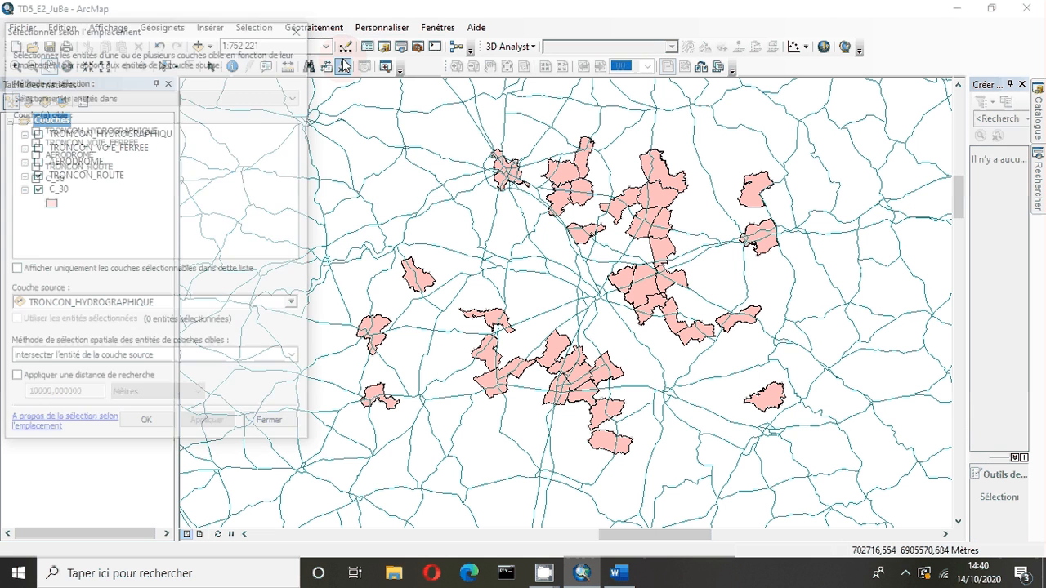
left_click_drag(223, 27, 575, 68)
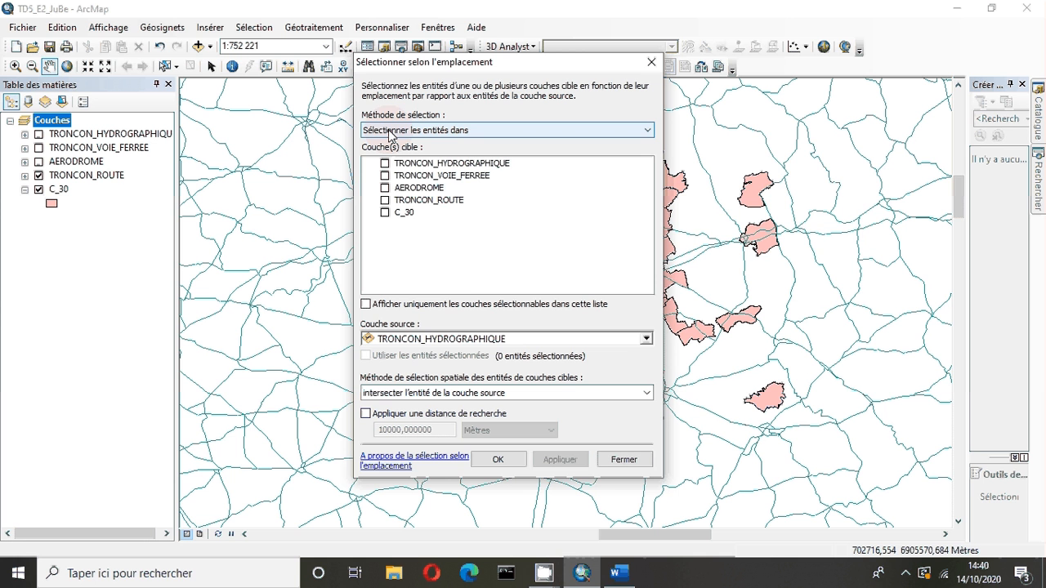
Step: Set C_30 as the target layer and TRONCON_ROUTE as the source layer, using the "intersecter l'entité de la couche source" method
left_click(385, 213)
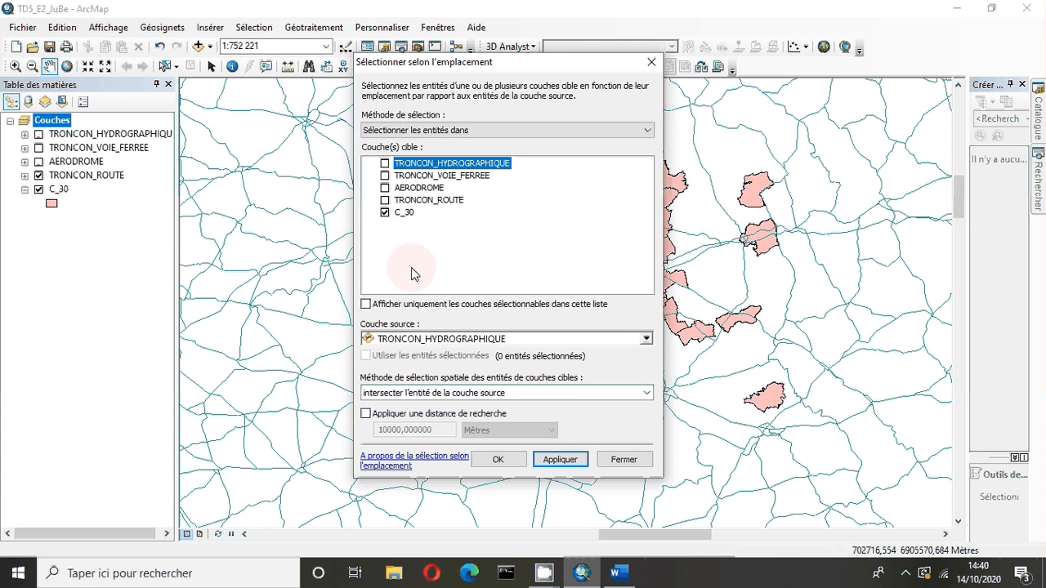
left_click(379, 332)
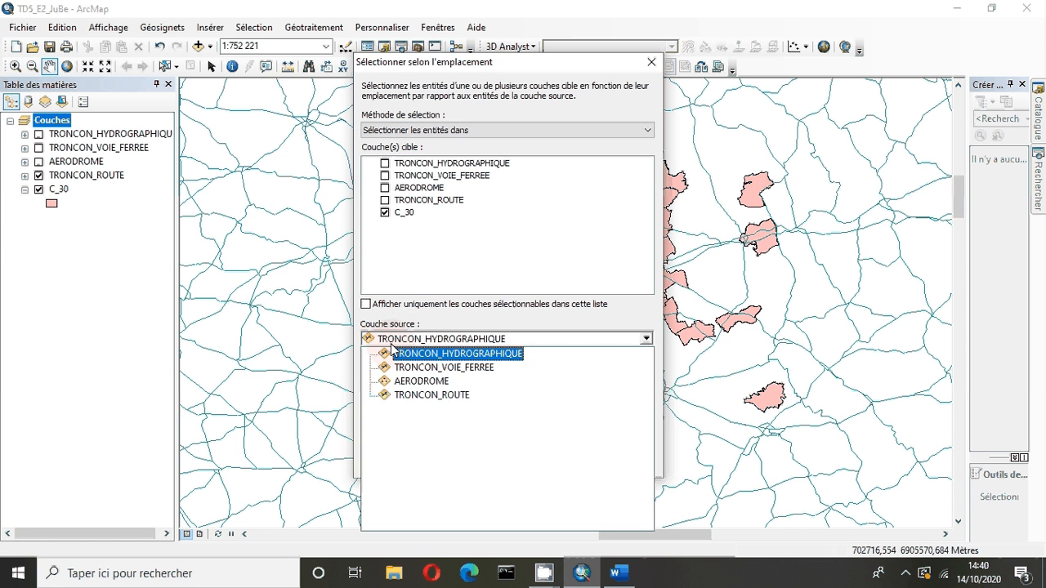
left_click(427, 395)
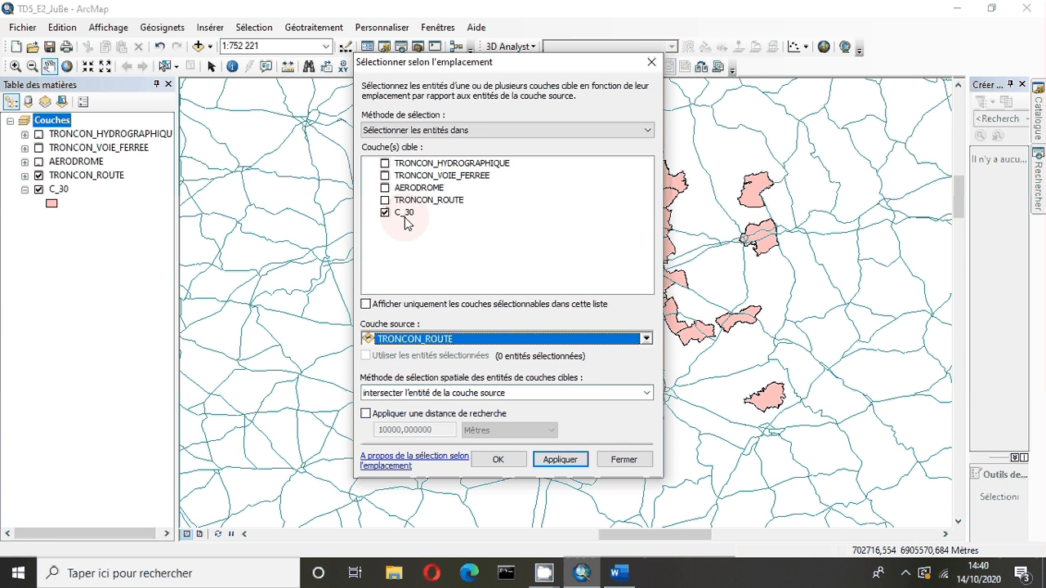
left_click(411, 397)
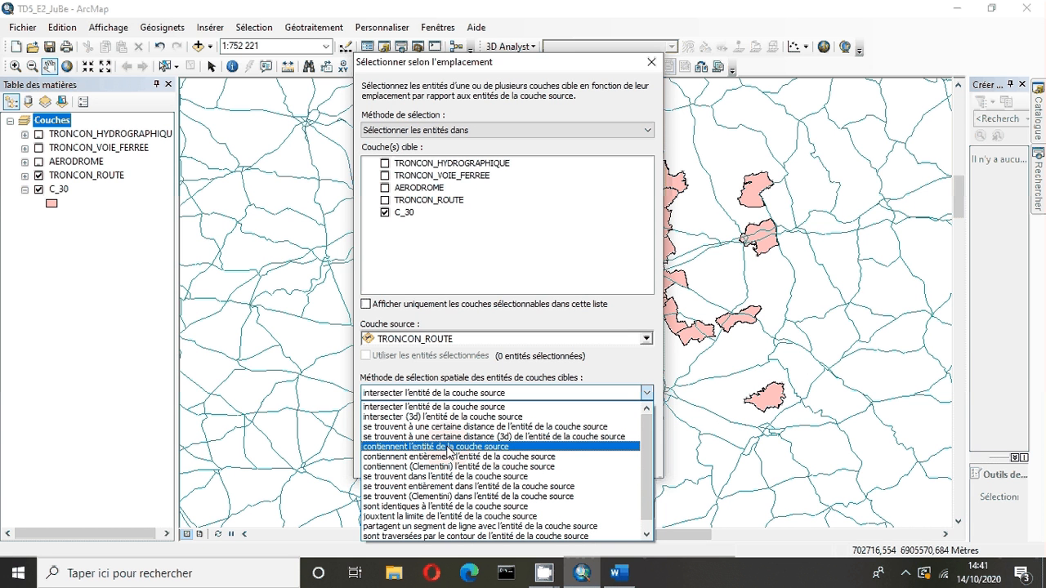
left_click(479, 309)
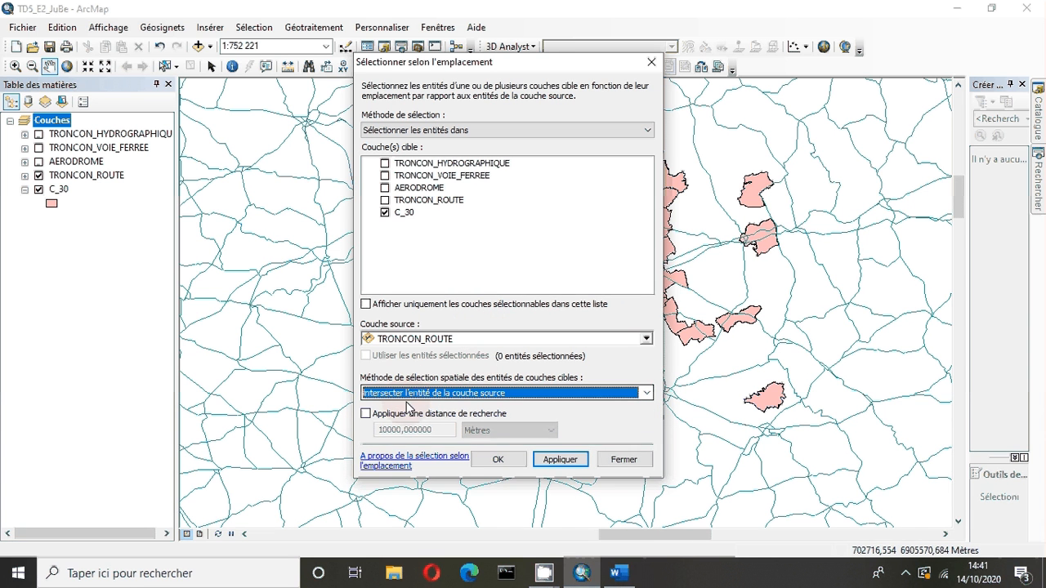
Step: Apply the location query to select the C_30 communes crossed by a road and close the dialog
left_click(448, 66)
left_click_drag(451, 69, 138, 83)
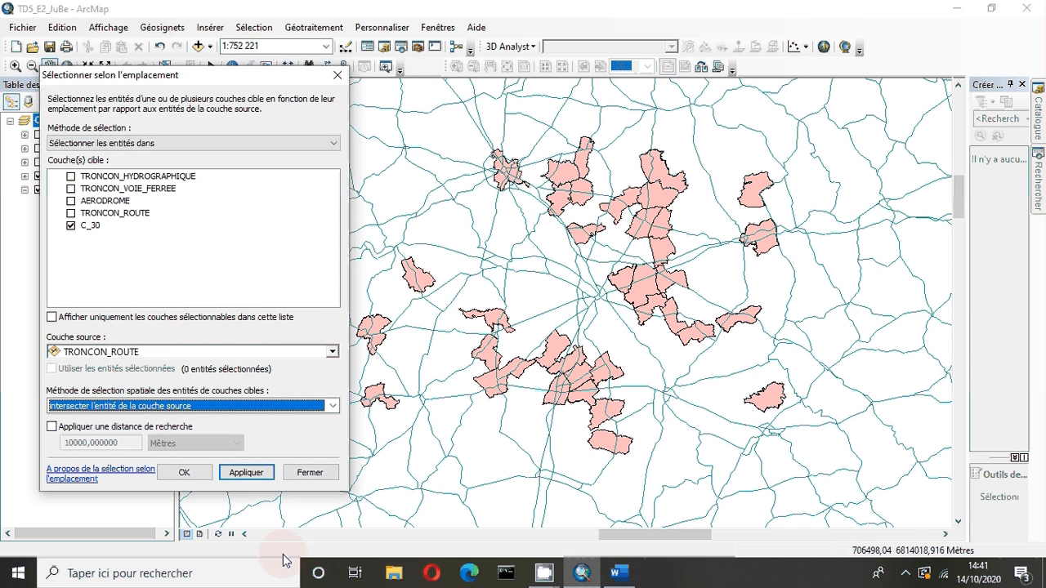
left_click(184, 472)
left_click(245, 474)
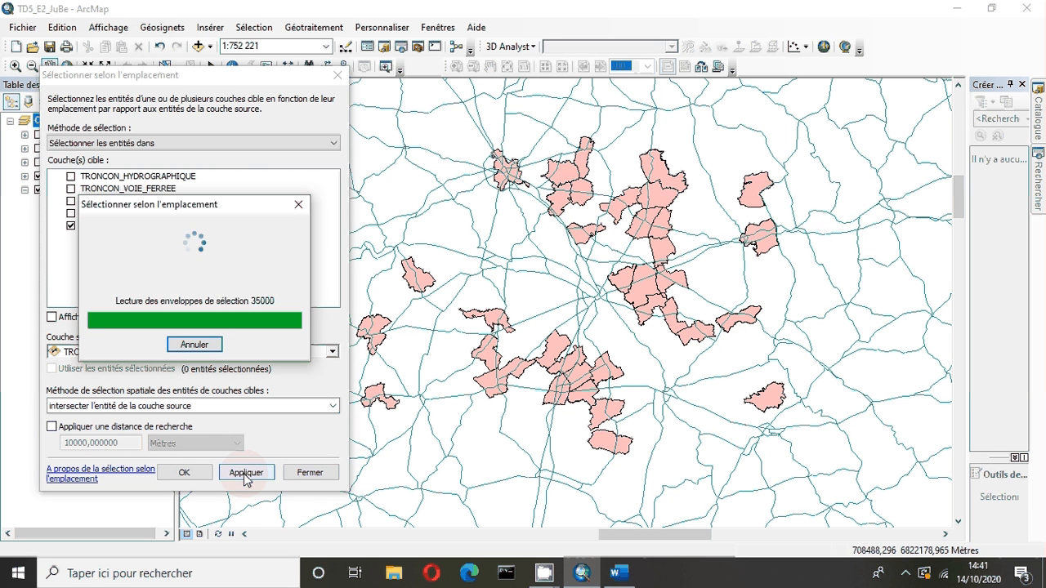
left_click(184, 474)
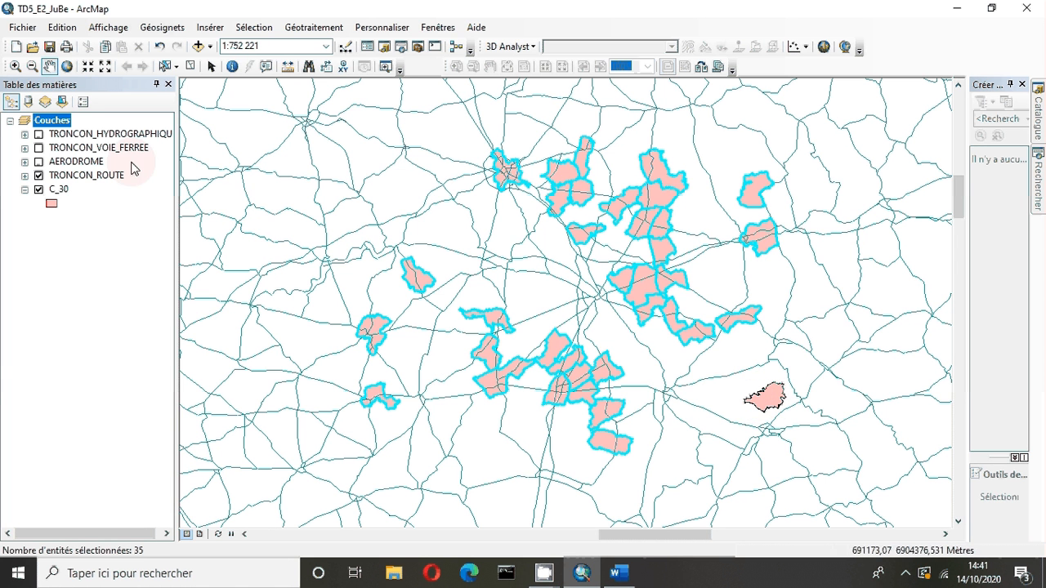
Step: Export the selected C_30 features to DONNEE.gdb as C_30_R and add the exported layer to the map
right_click(59, 191)
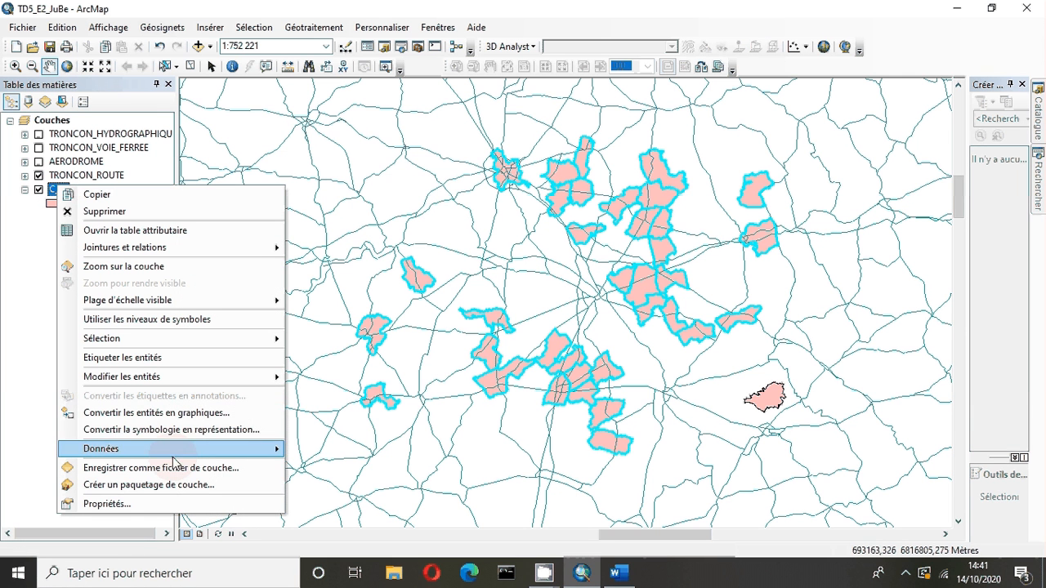
mouse_move(269, 448)
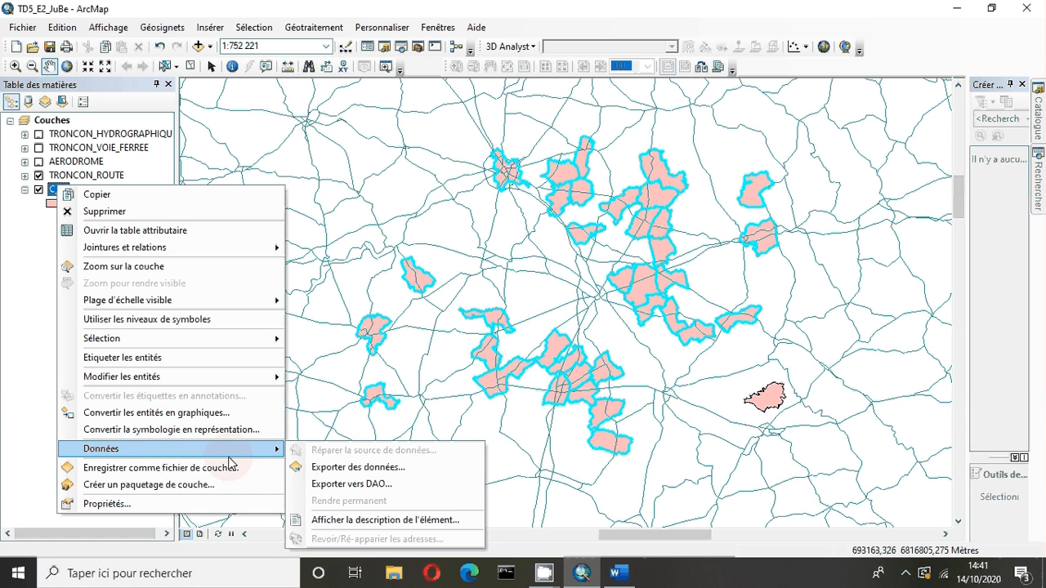
left_click(364, 467)
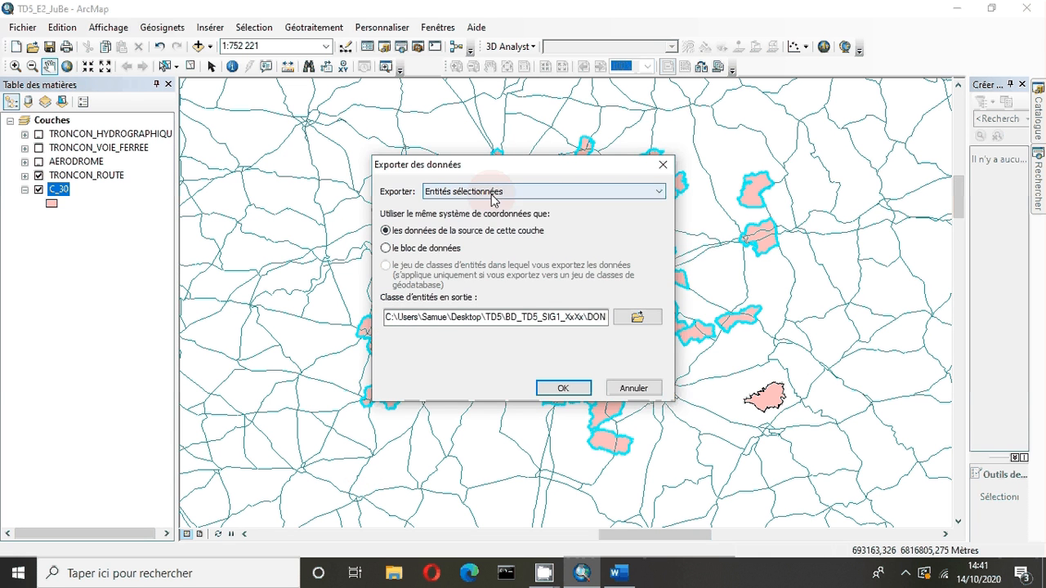
left_click(637, 317)
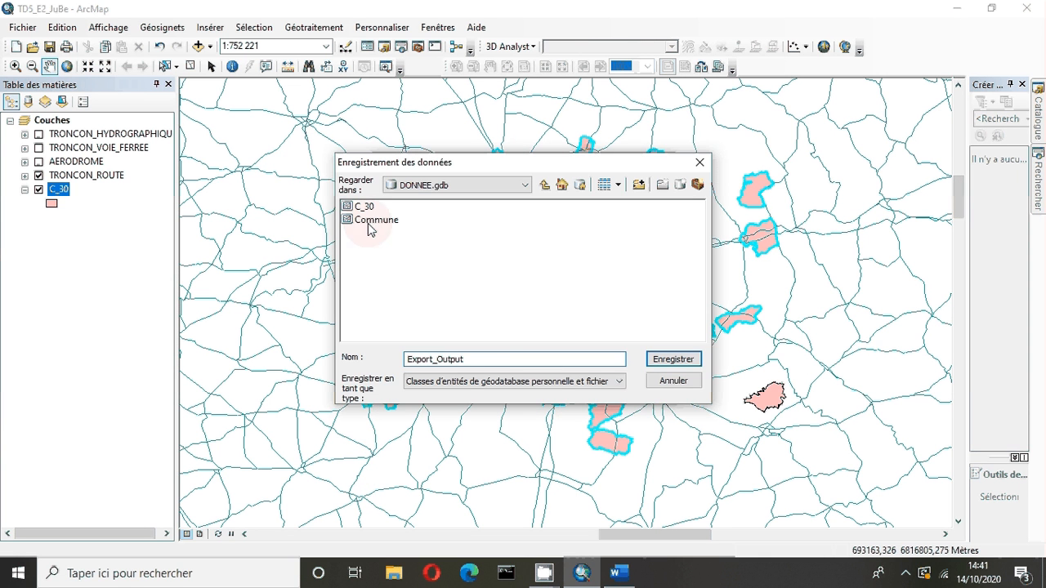
left_click_drag(490, 358, 362, 368)
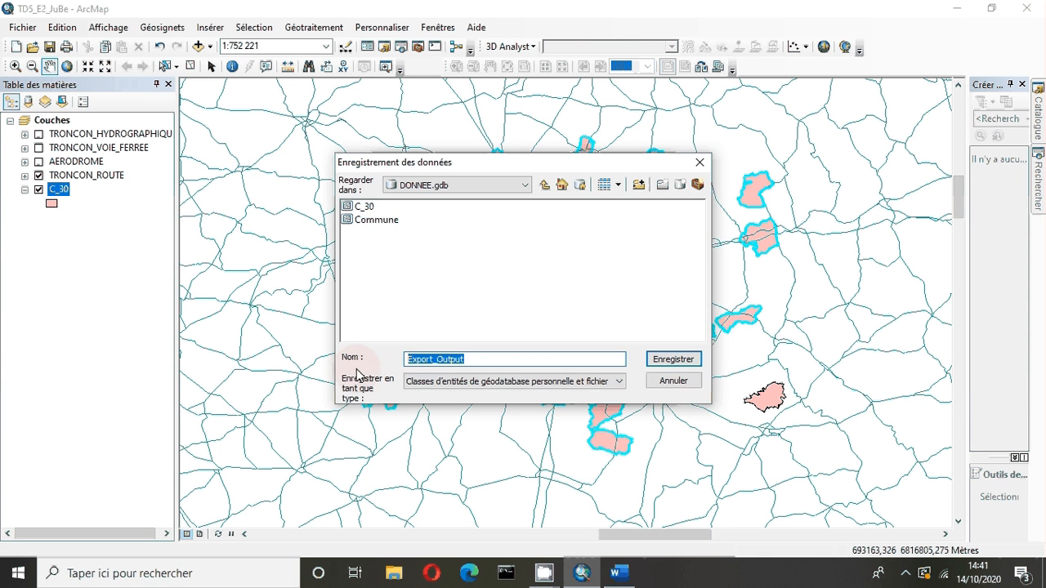
type("C")
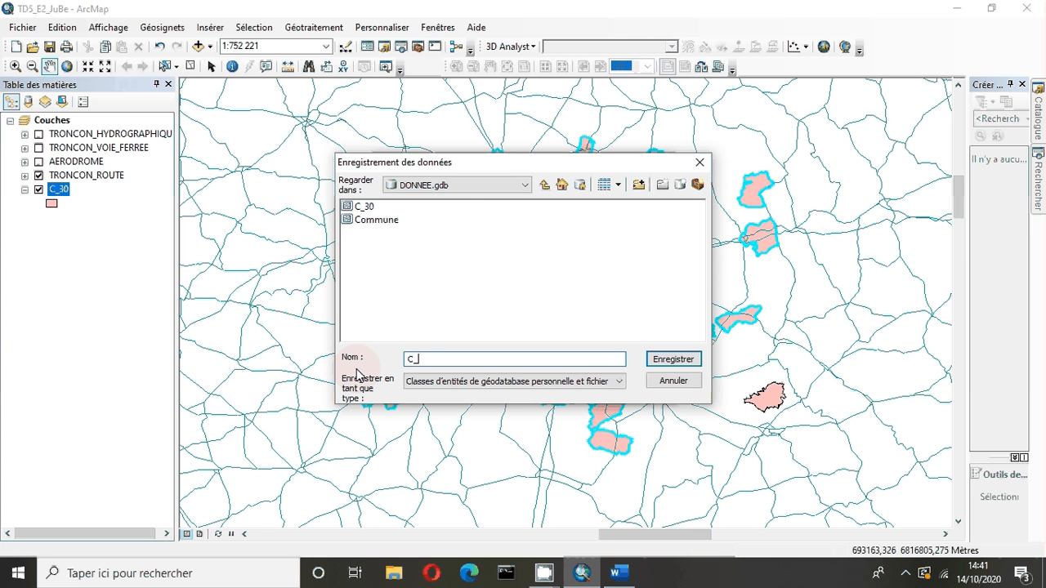
type("_30_R")
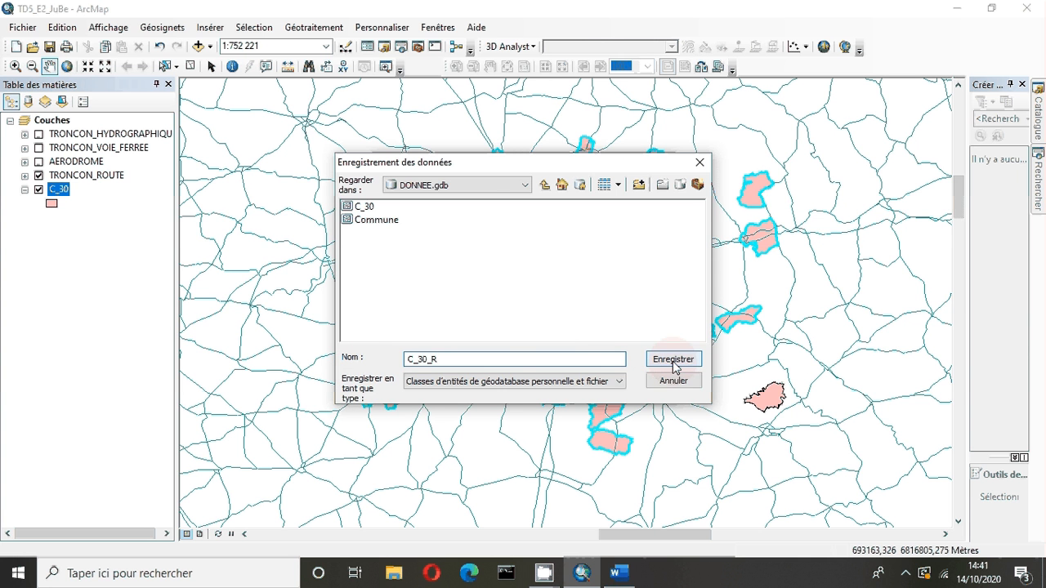
left_click(673, 361)
left_click(558, 389)
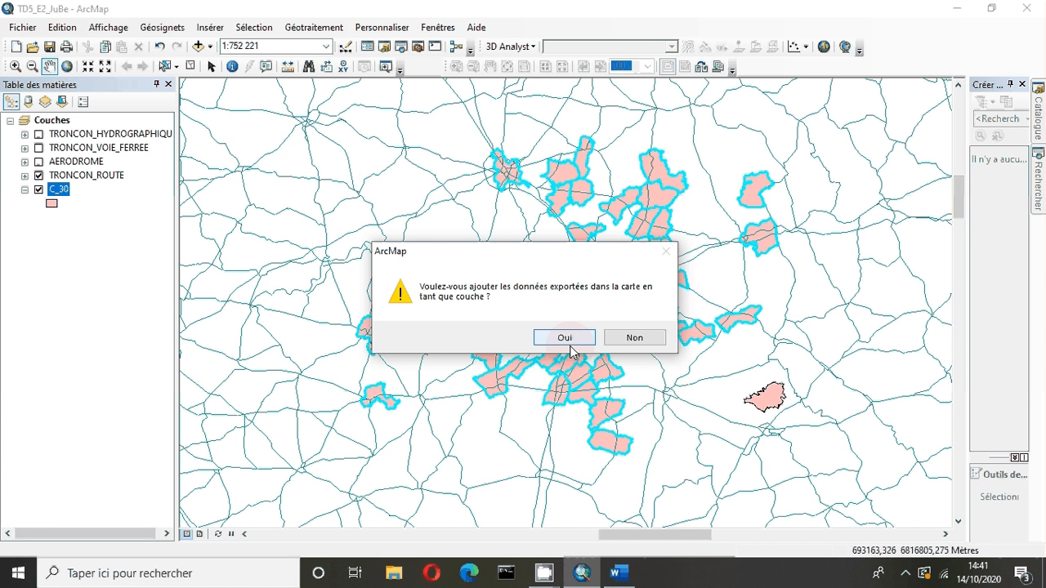
left_click(565, 338)
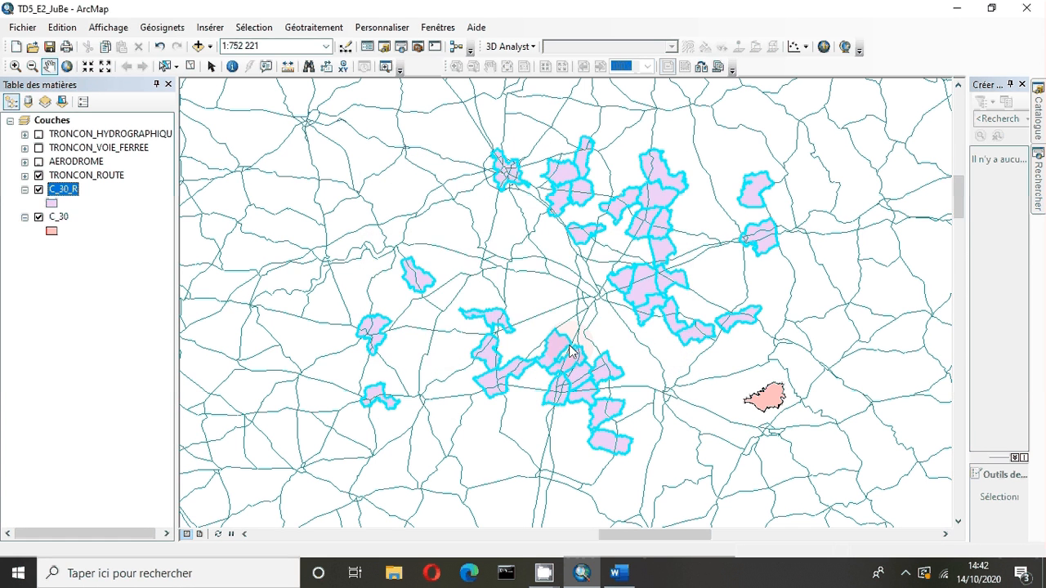
Step: Change the C_30_R layer's fill symbol to the ESRI "Lac" style
left_click(78, 214)
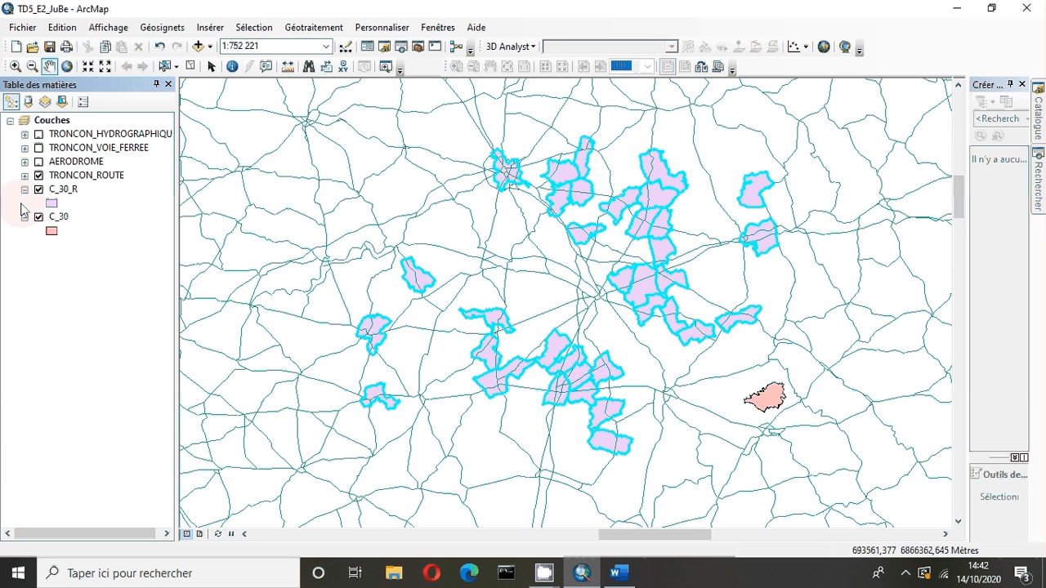
left_click(52, 204)
left_click(604, 252)
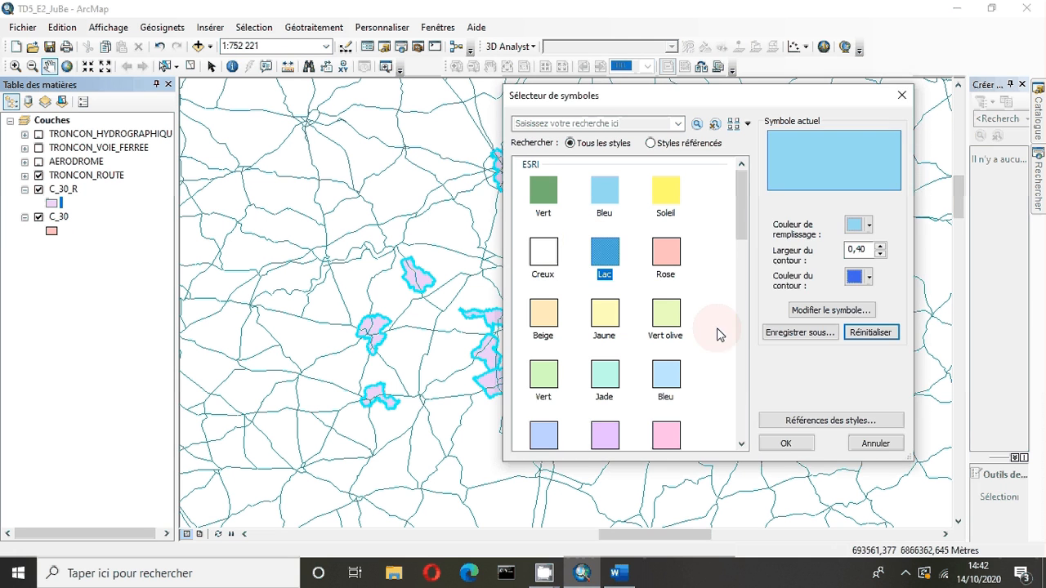
left_click(785, 444)
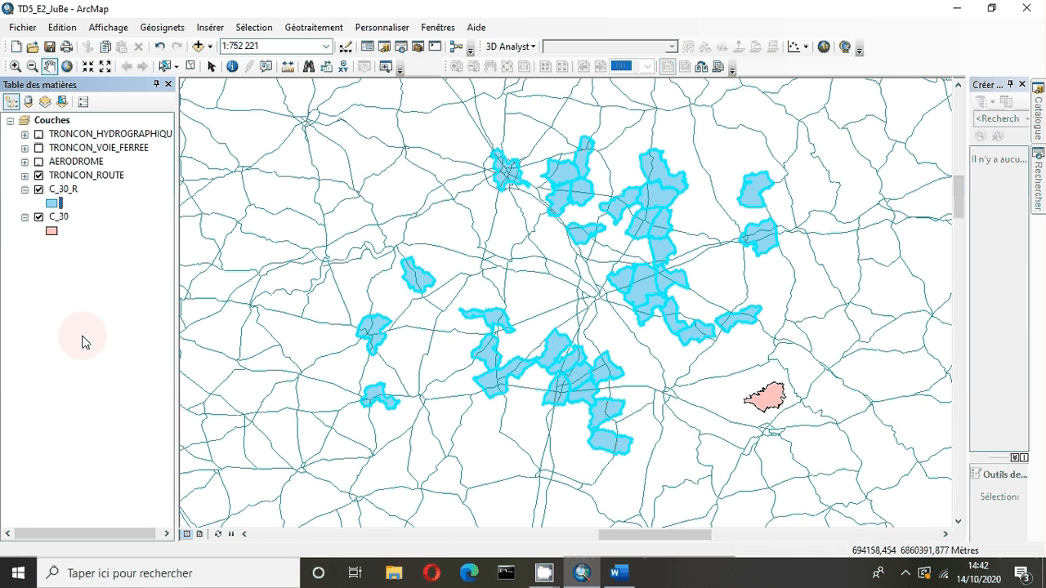
Step: Remove the C_30 layer from the map
left_click(58, 217)
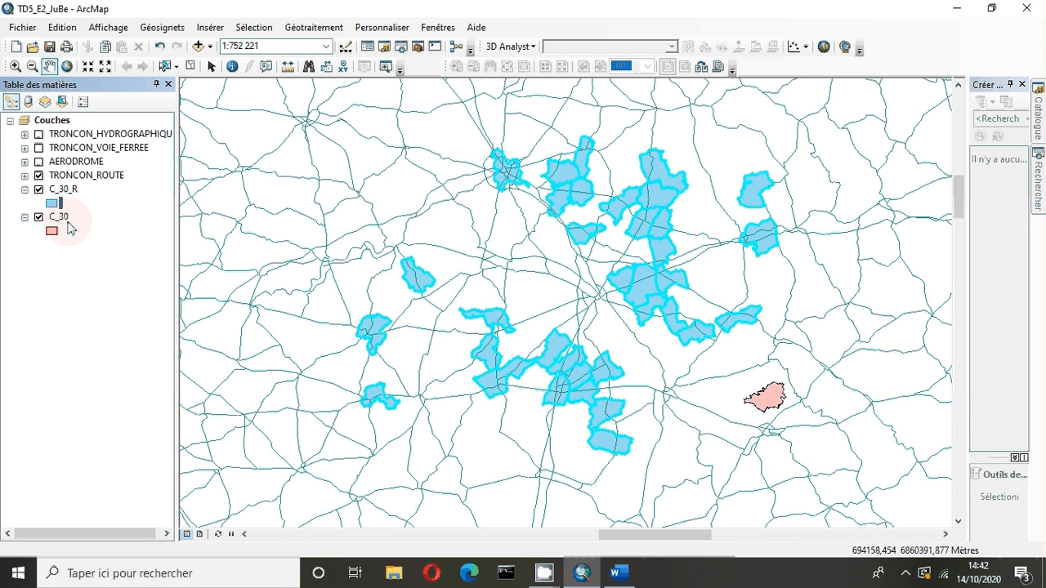
right_click(66, 223)
left_click(88, 244)
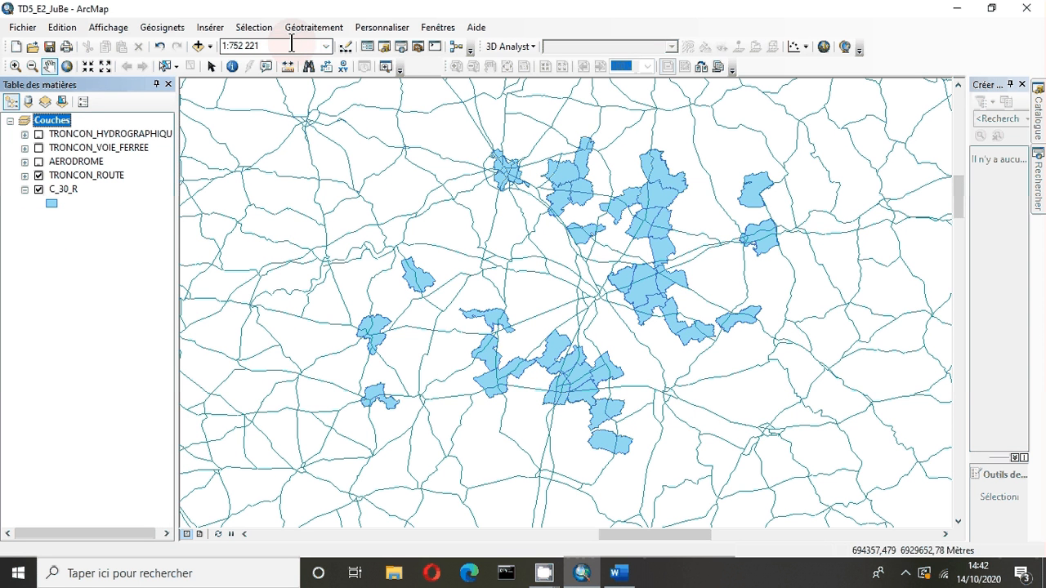
Step: Switch to the TD 5 Word document, read the criterion on the 10 km distance from the hydrographic network, and return to ArcMap
left_click(614, 576)
scroll(347, 262, "down", 3)
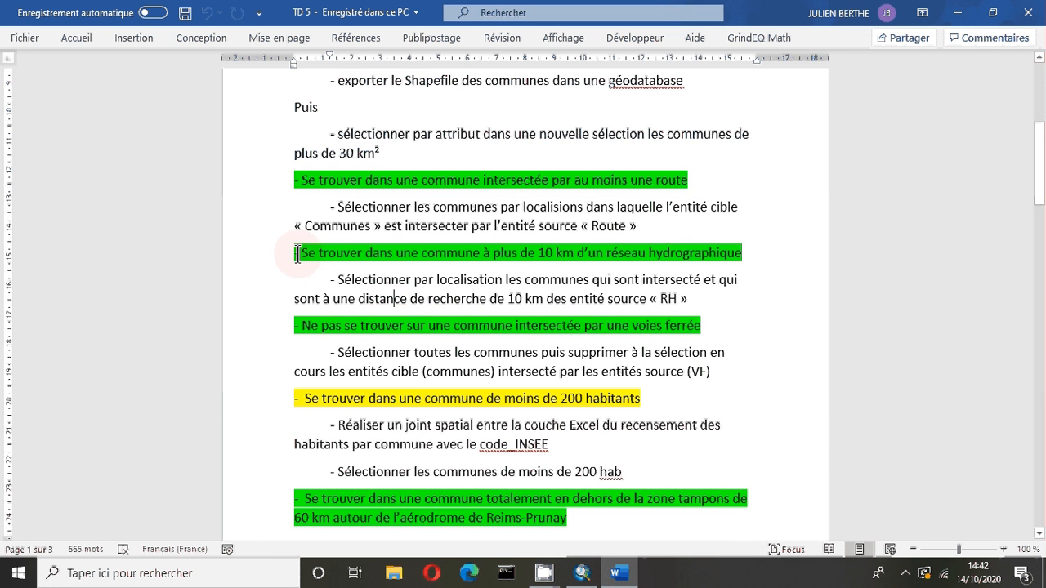
left_click_drag(296, 255, 744, 273)
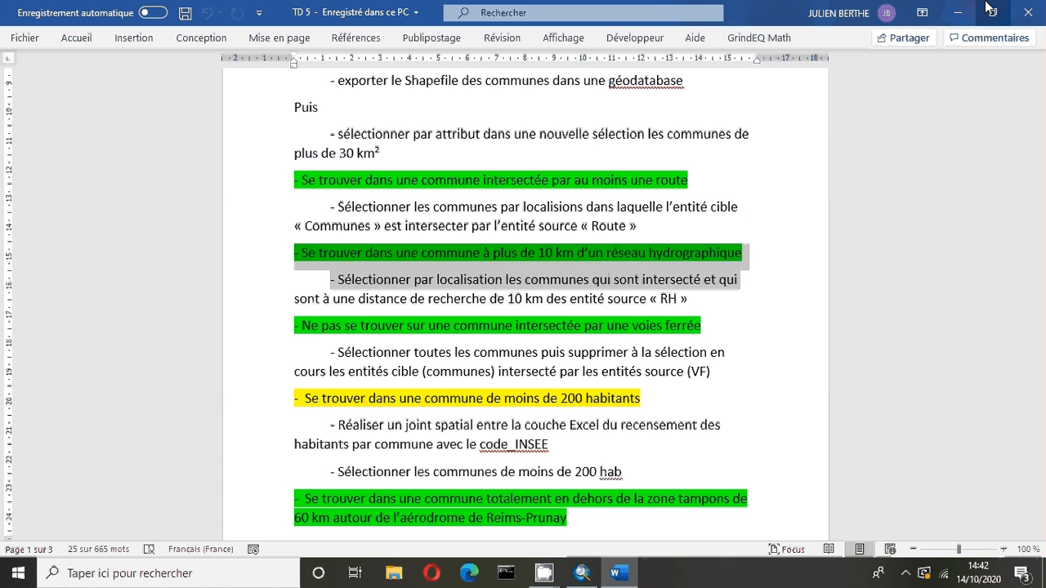
left_click(958, 12)
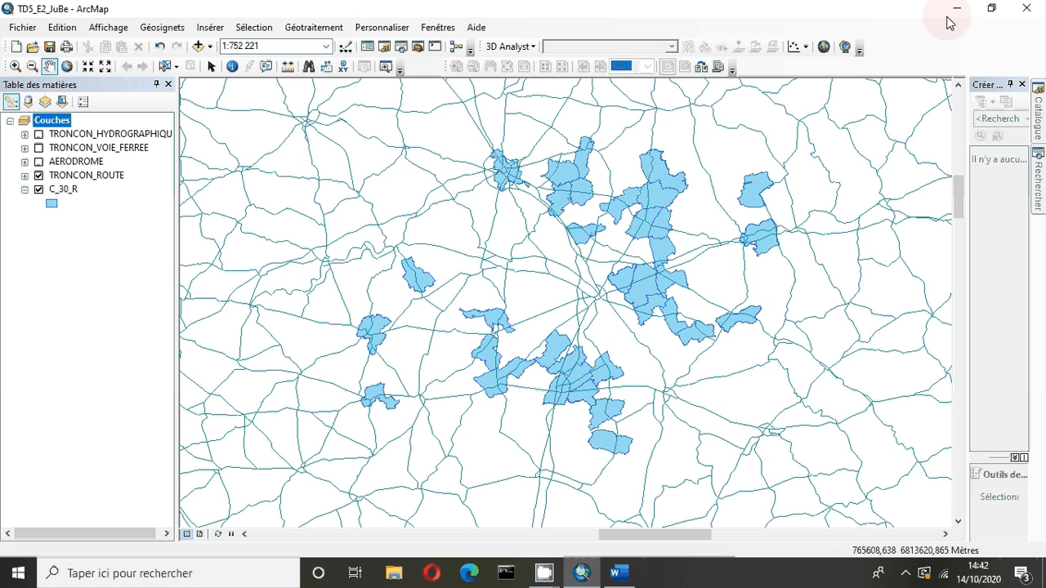
Step: Open the Select By Location dialog and display TRONCON_HYDROGRAPHIQUE on the map in place of TRONCON_ROUTE
left_click(246, 29)
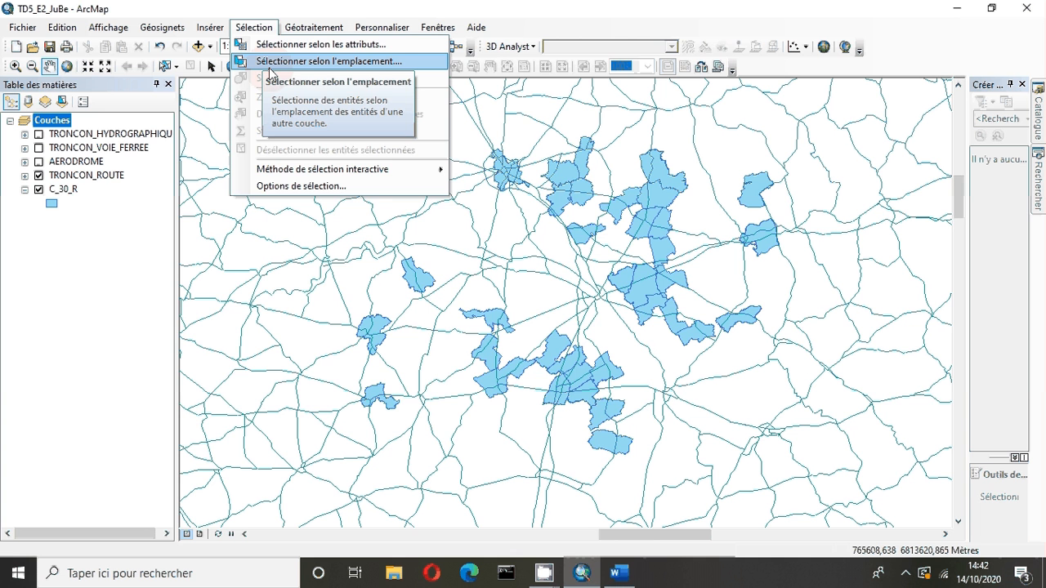
left_click(269, 65)
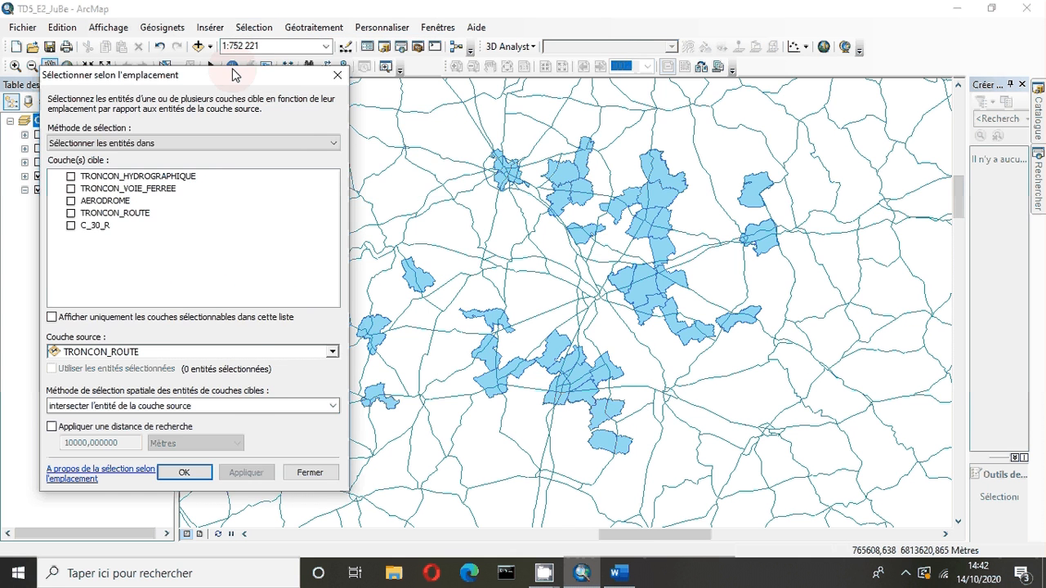
left_click_drag(231, 75, 507, 46)
left_click(38, 174)
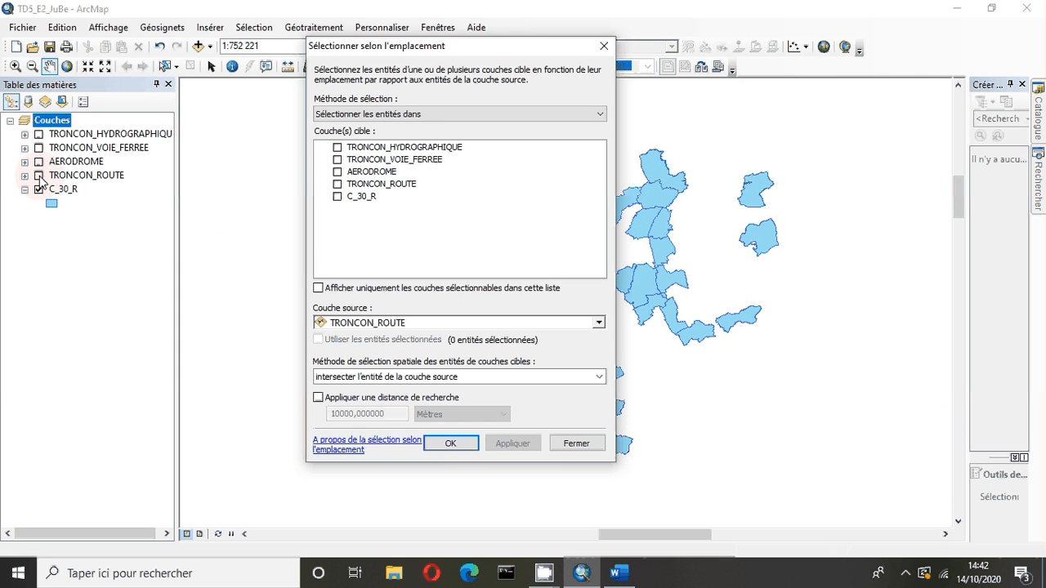
left_click(41, 147)
left_click(39, 148)
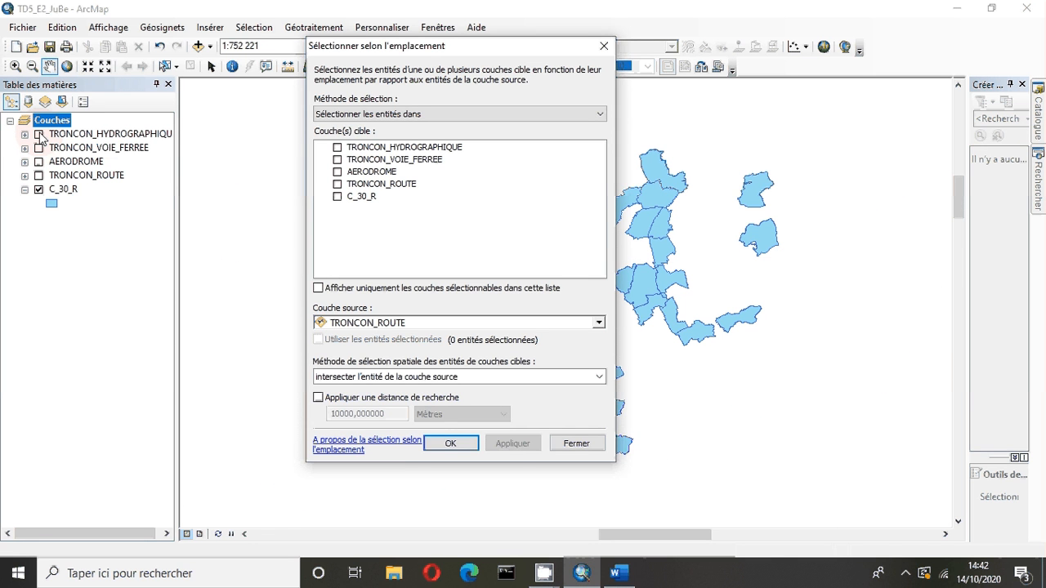
left_click(38, 134)
mouse_move(476, 47)
left_mouse_down()
mouse_move(338, 97)
mouse_move(317, 78)
left_mouse_up()
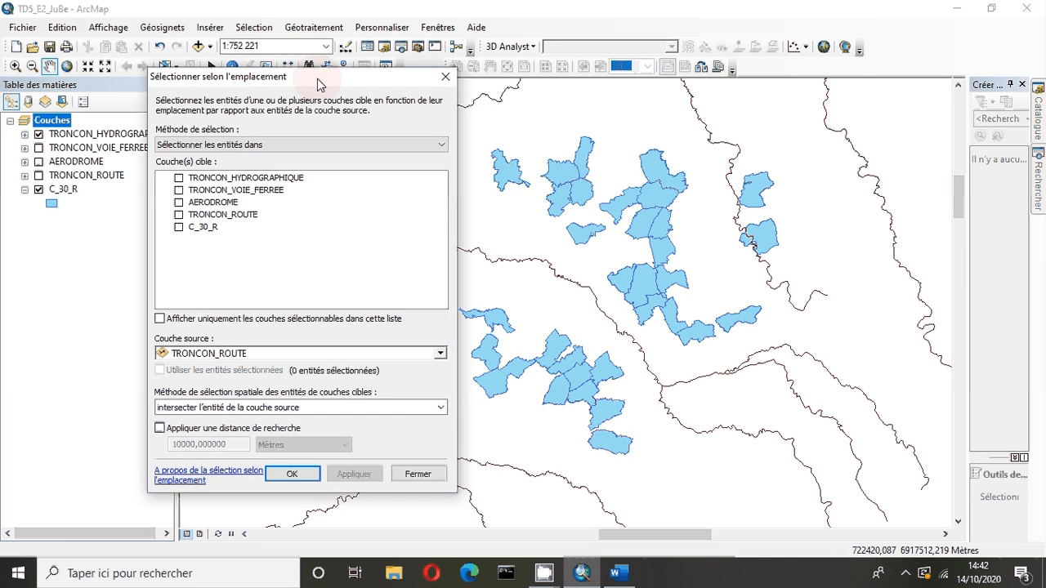
Step: Set C_30_R as the target layer and TRONCON_HYDROGRAPHIQUE as the source layer of the location query
left_click(180, 228)
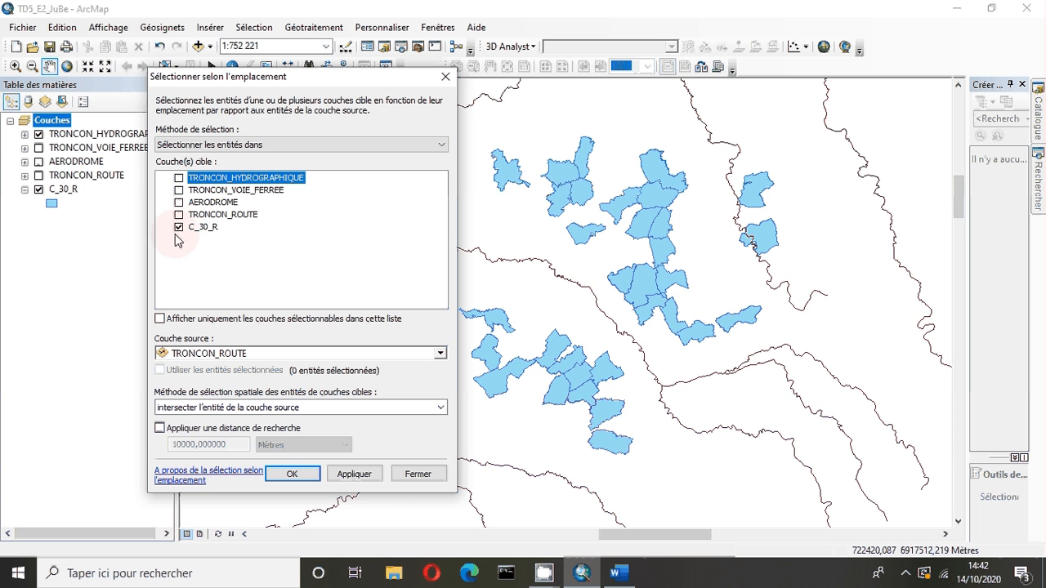
left_click(201, 355)
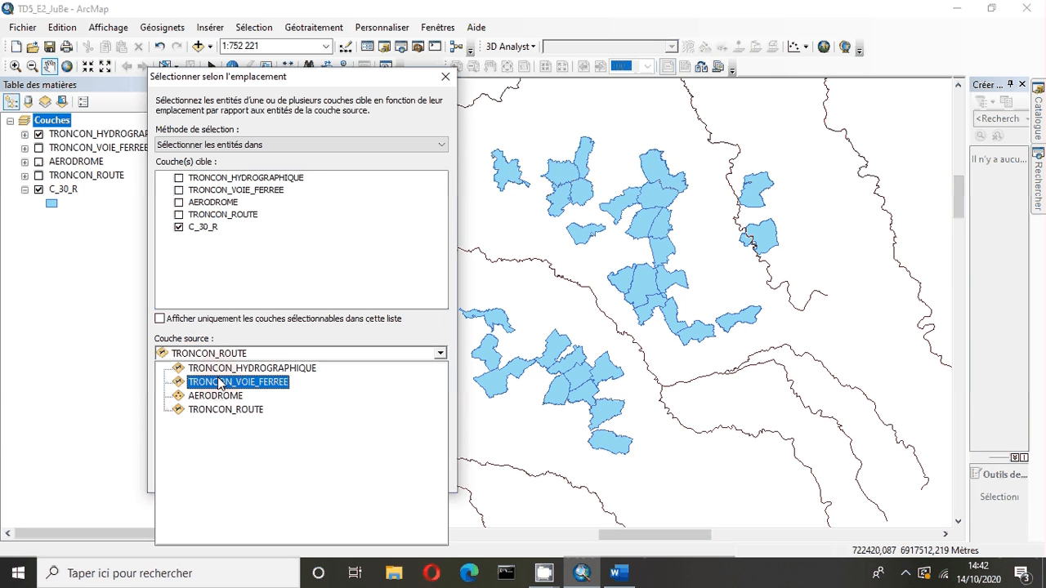
left_click(217, 368)
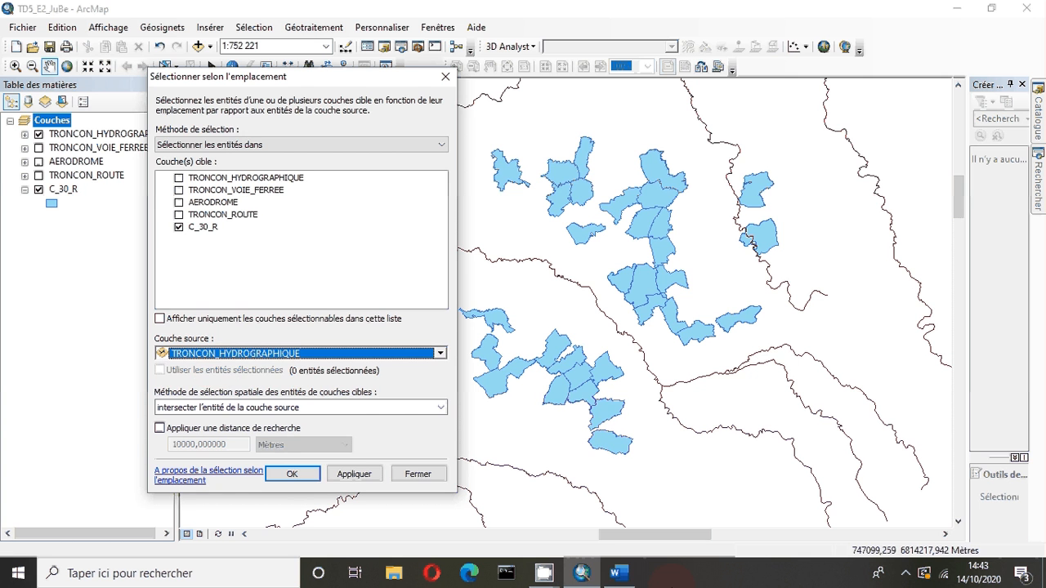
Step: Reread the hydrographic network criterion in the TD 5 Word document and return to ArcMap
left_click(618, 575)
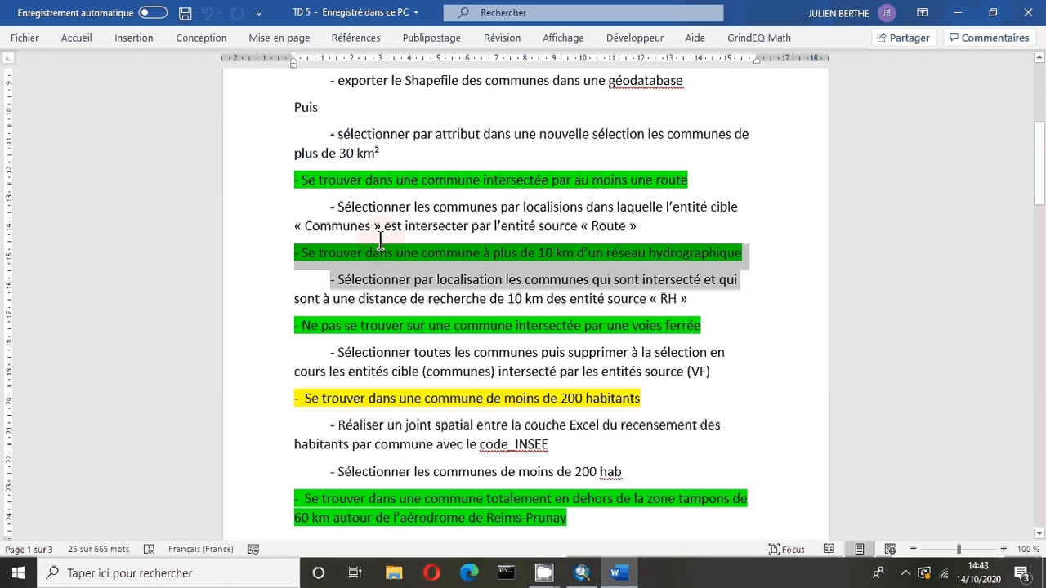
left_click(375, 254)
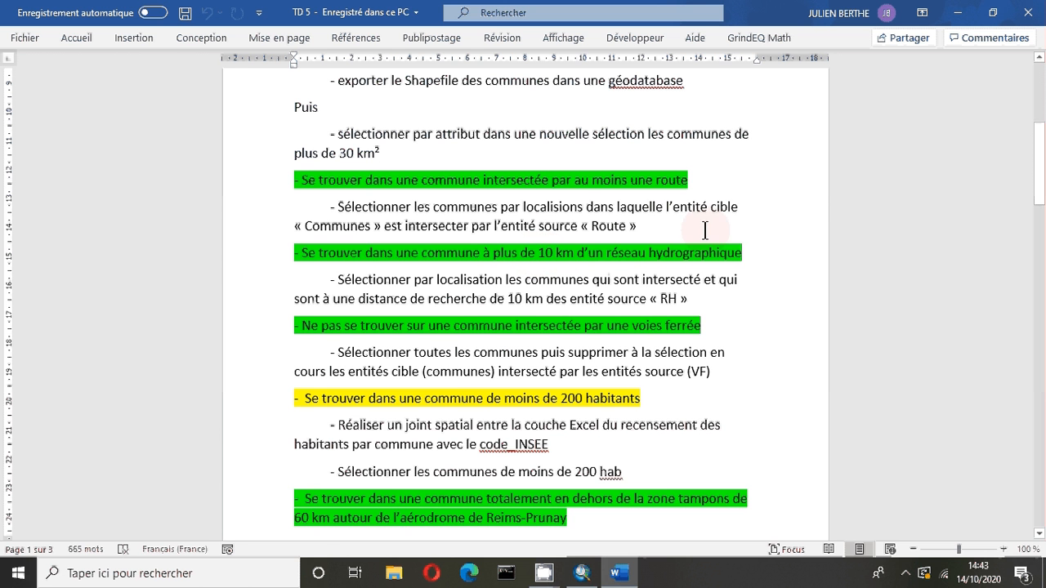
left_click(957, 14)
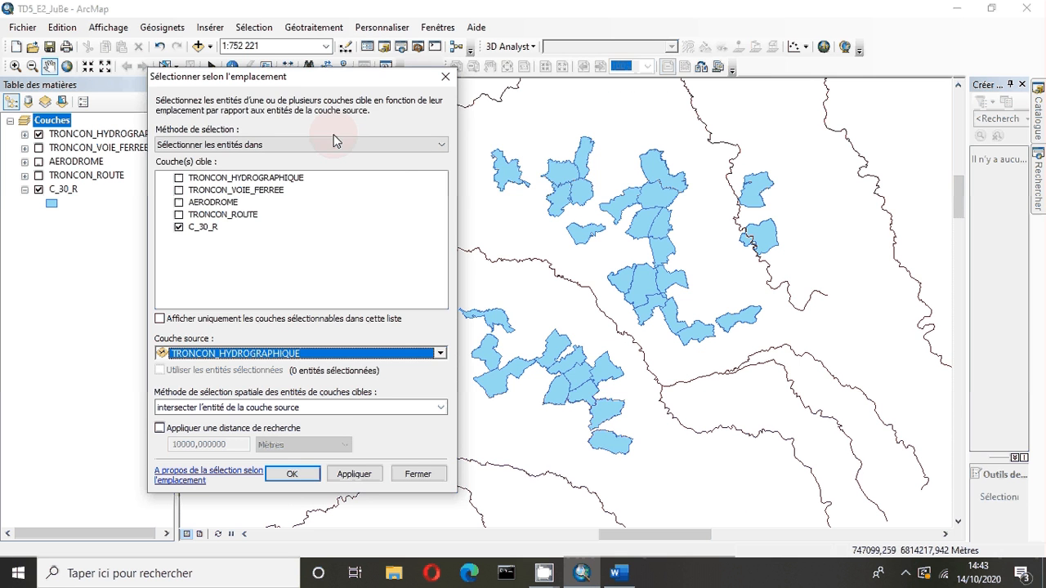
Step: Select all features of the C_30_R layer, keeping the Select By Location dialog open
left_click_drag(426, 85, 304, 61)
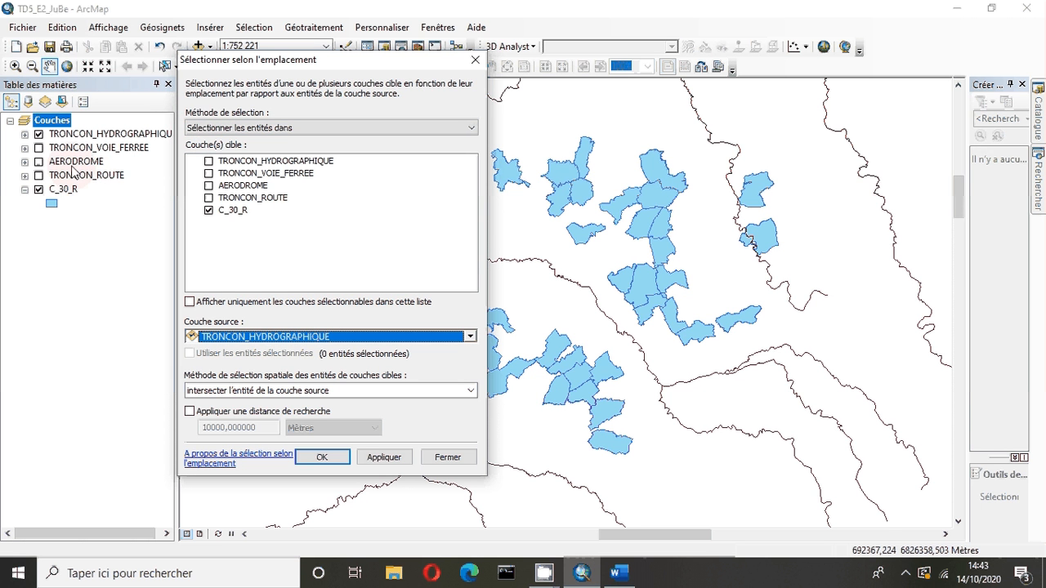
right_click(58, 192)
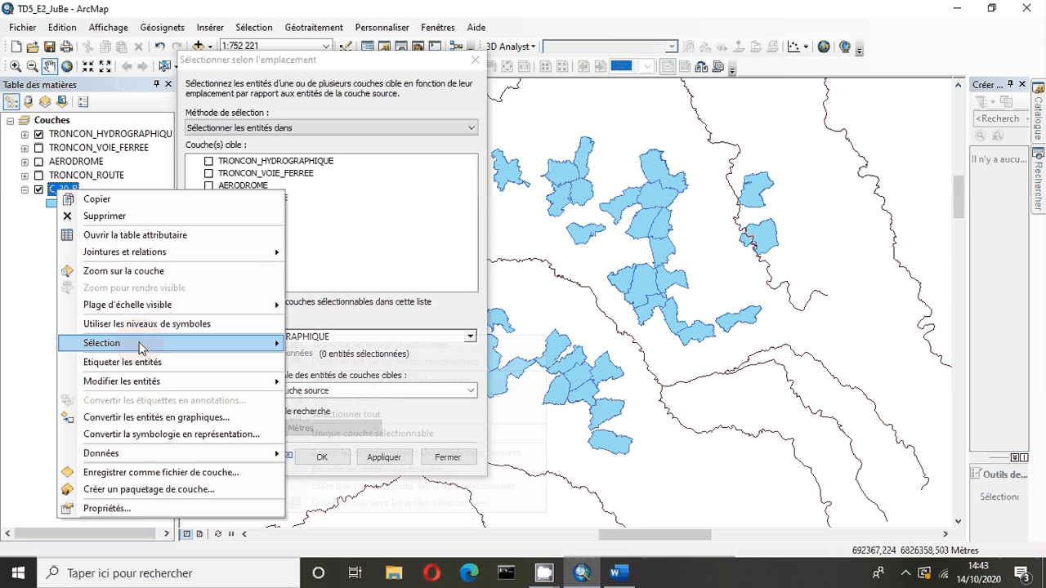
mouse_move(147, 350)
left_click(360, 414)
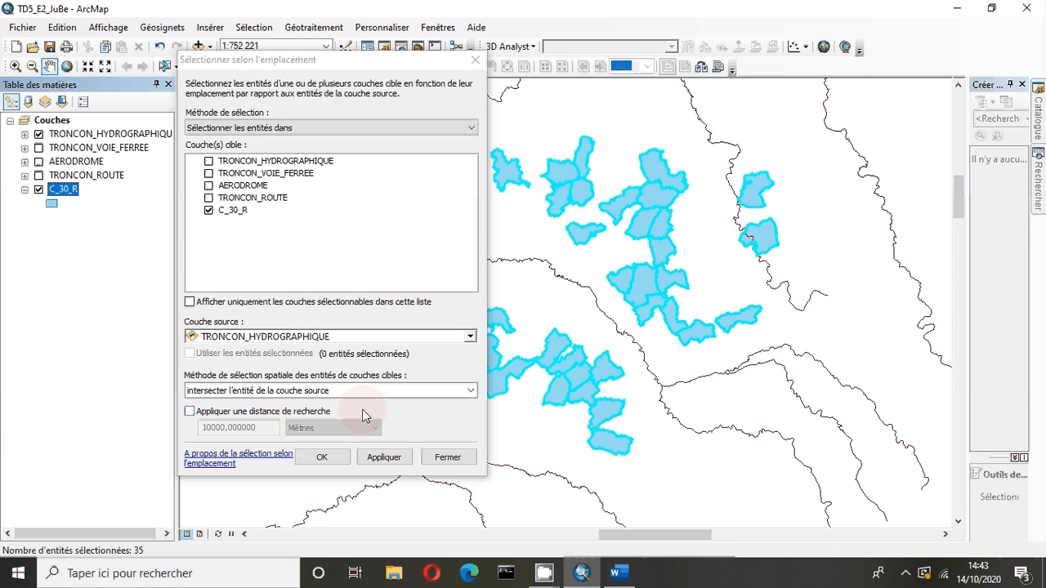
left_click_drag(323, 59, 290, 70)
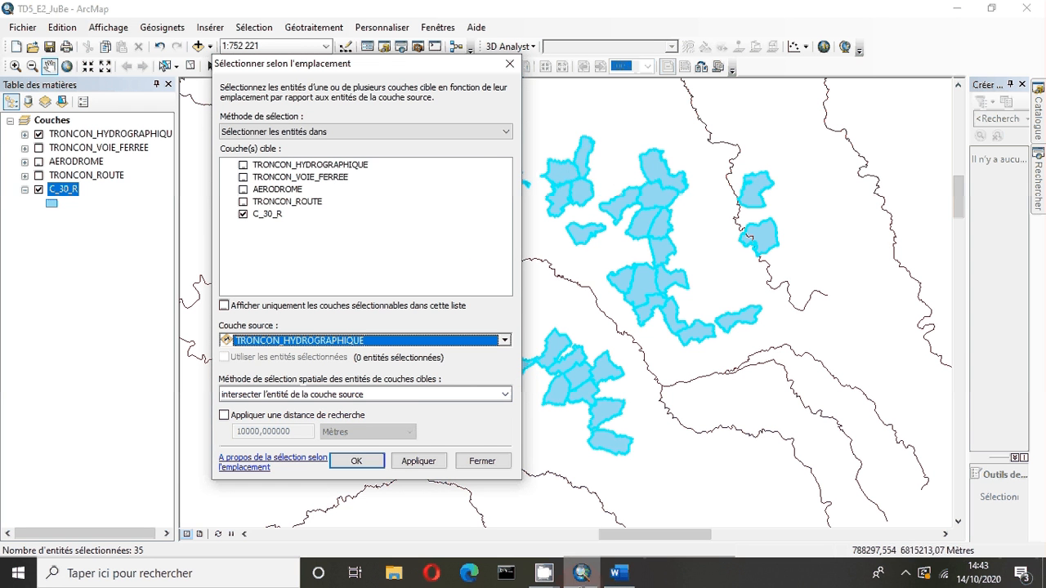
Step: Reread the hydrographic criterion in the TD 5 Word document, then set ArcMap's location selection method to remove from the current selection
left_click(623, 574)
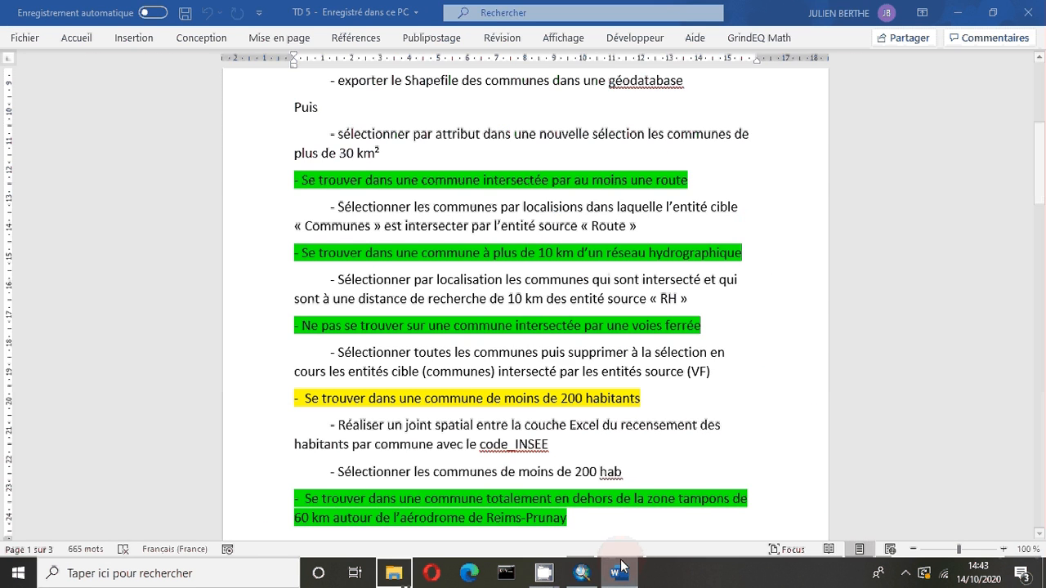
left_click(622, 574)
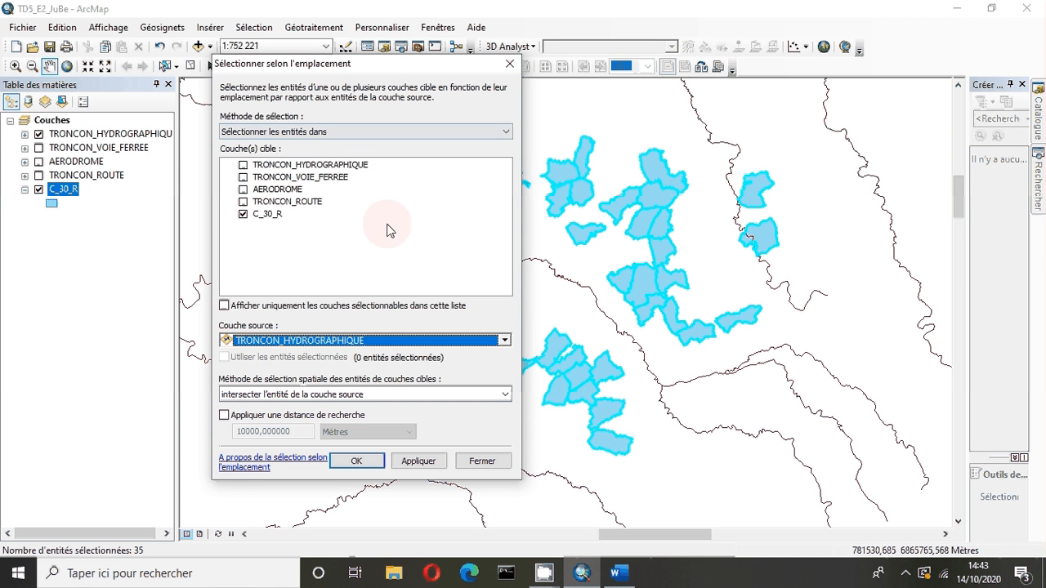
left_click(300, 133)
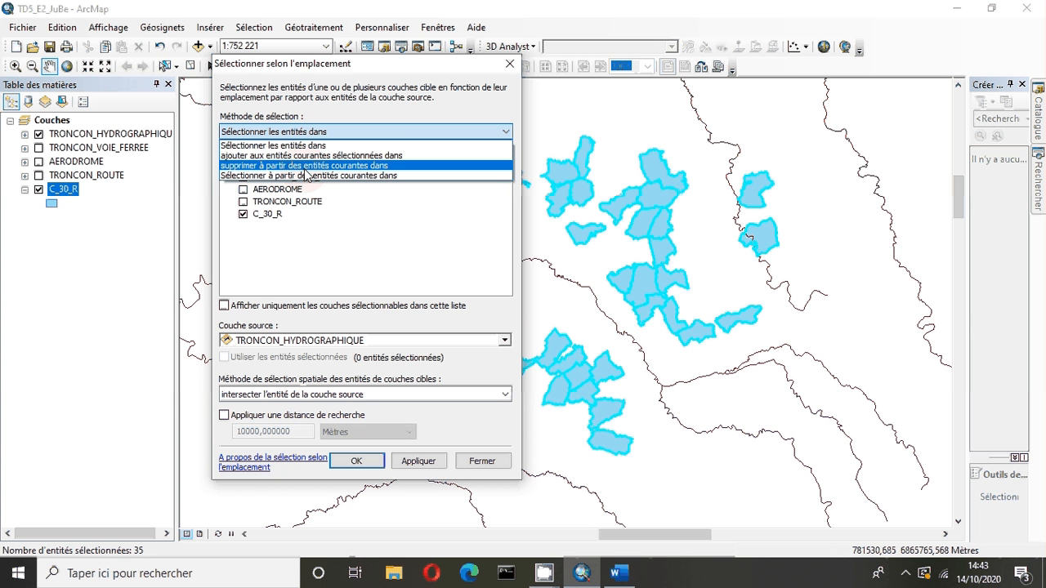
left_click(306, 167)
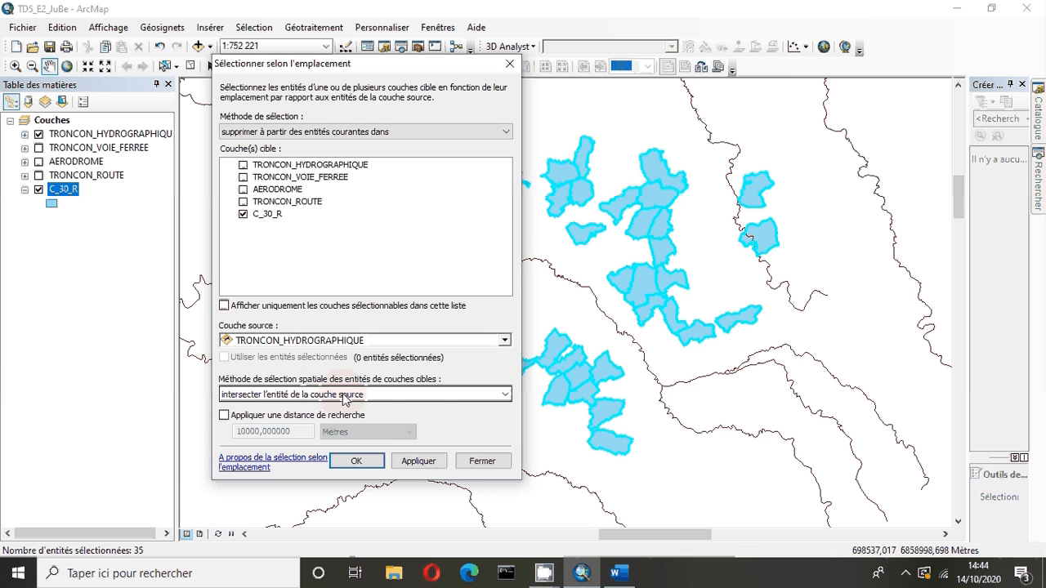
Step: Apply a search distance of 10 kilometres to the location query and run it to remove communes near TRONCON_HYDROGRAPHIQUE
left_click(251, 416)
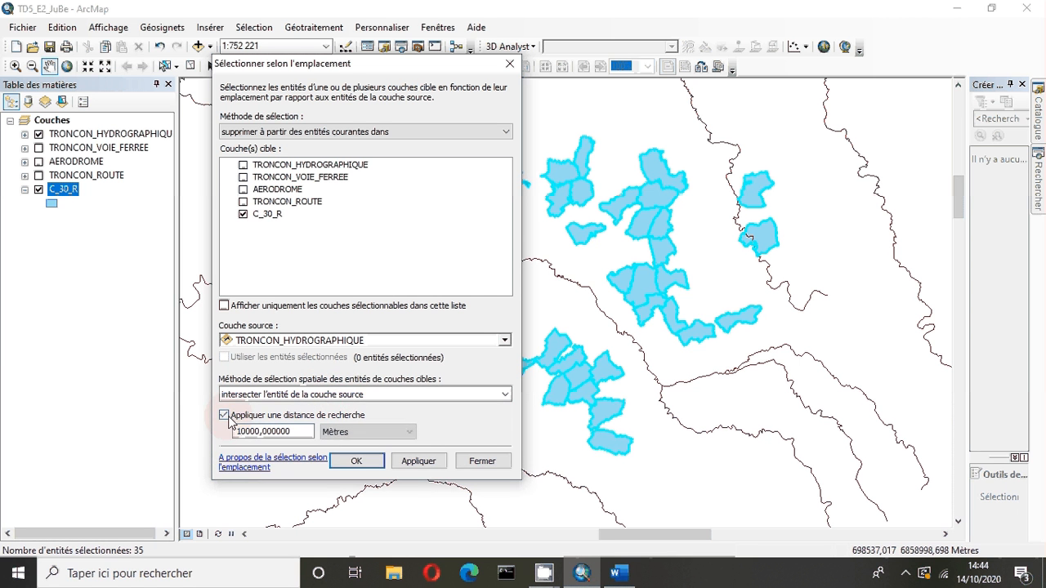
left_click(335, 431)
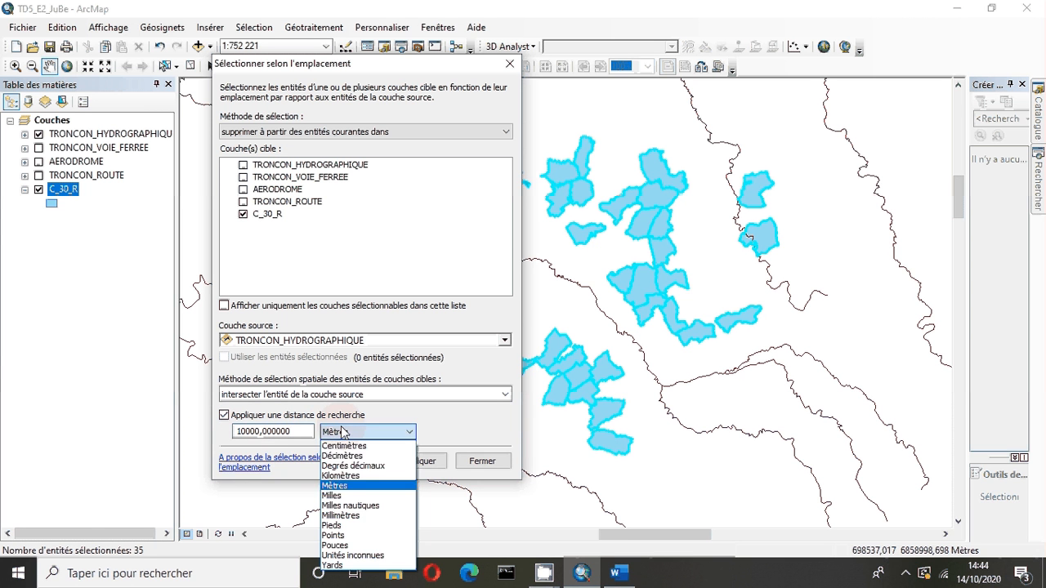
left_click(340, 475)
left_click_drag(311, 432, 176, 413)
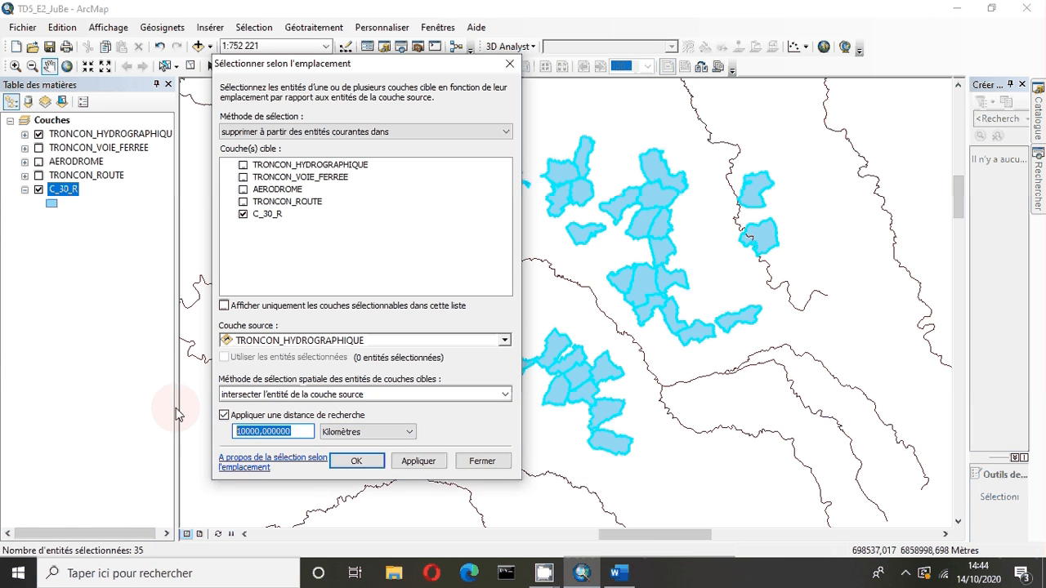
type("10")
left_click(224, 415)
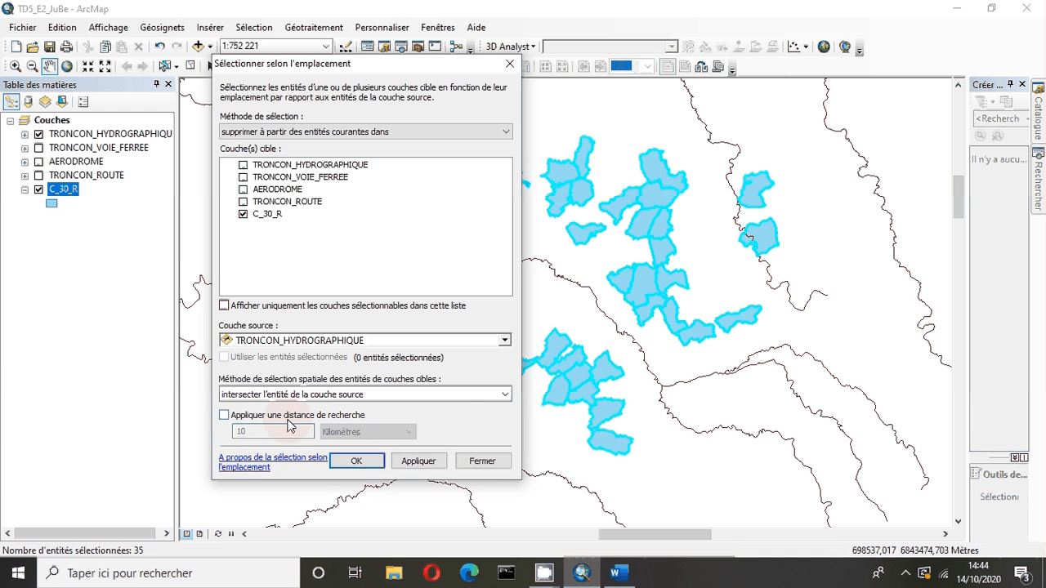
left_click(224, 416)
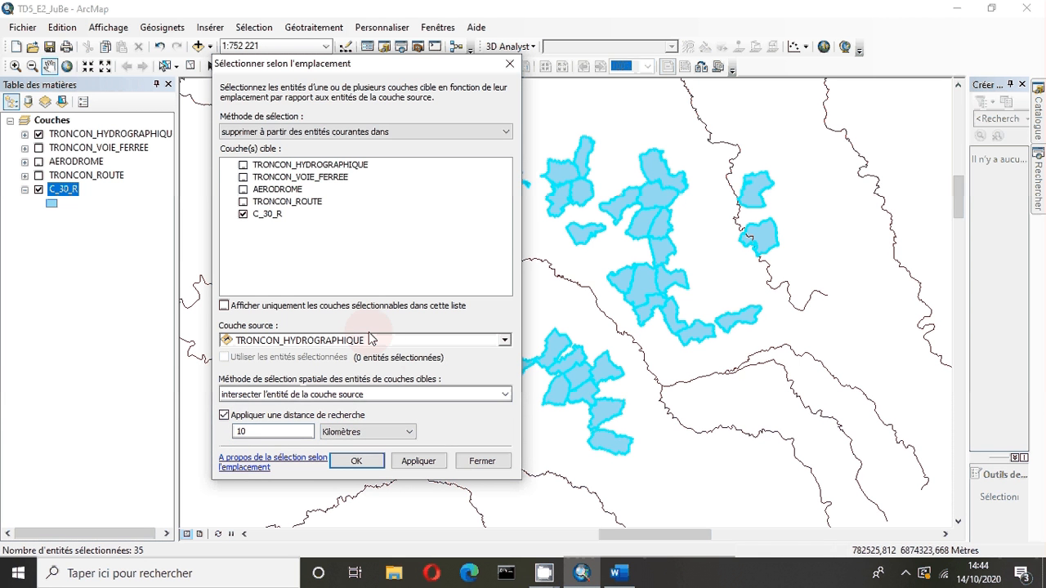
left_click(419, 462)
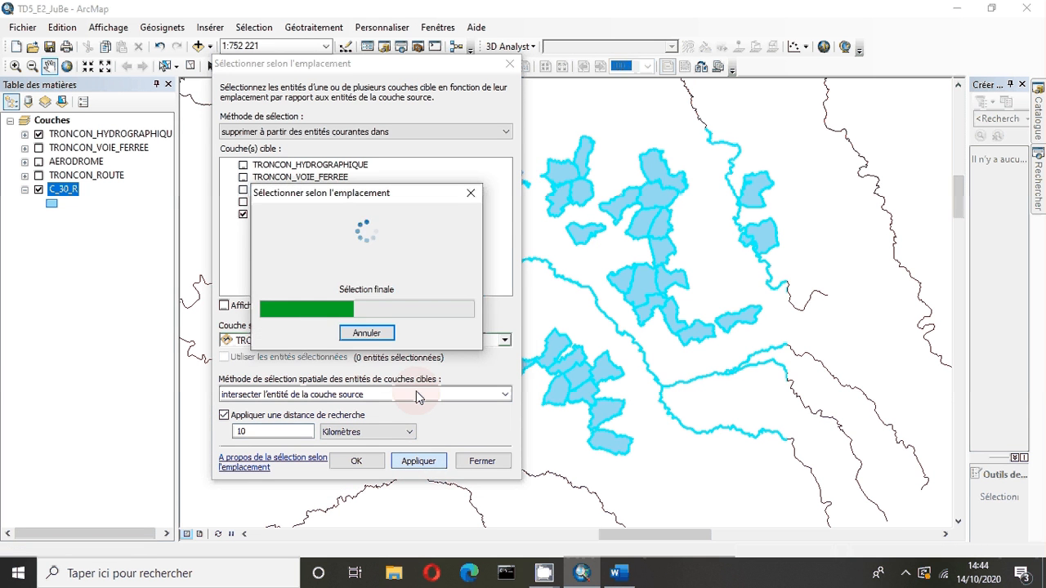
left_click(358, 462)
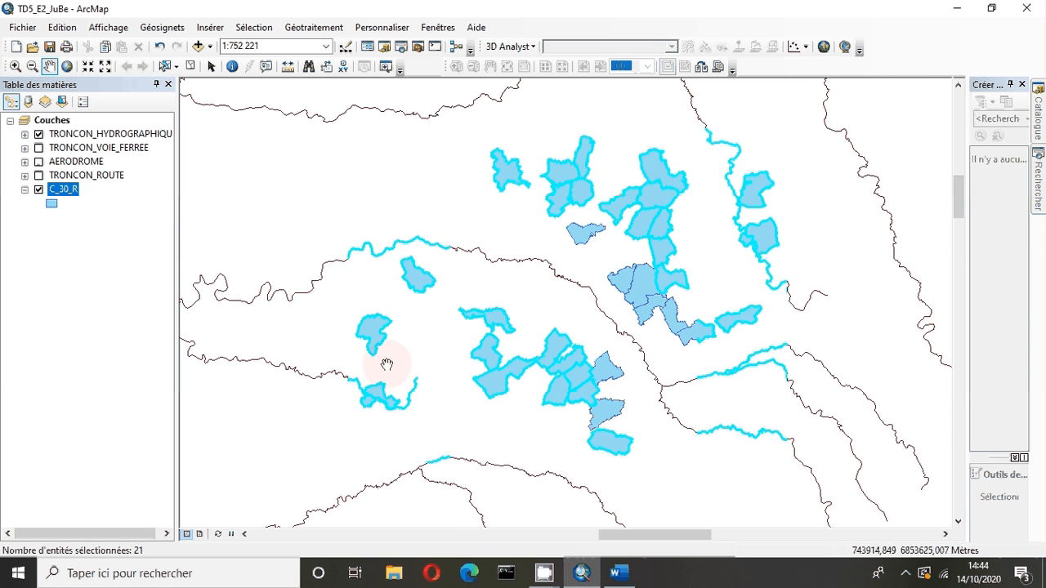
left_click(165, 69)
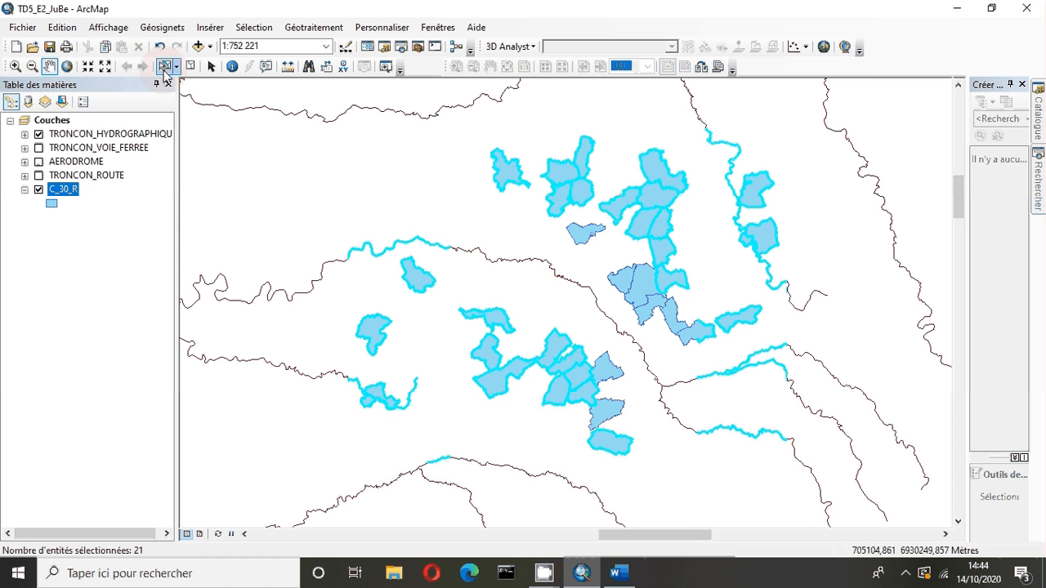
left_click(50, 67)
left_click(253, 205)
left_click_drag(490, 290, 460, 289)
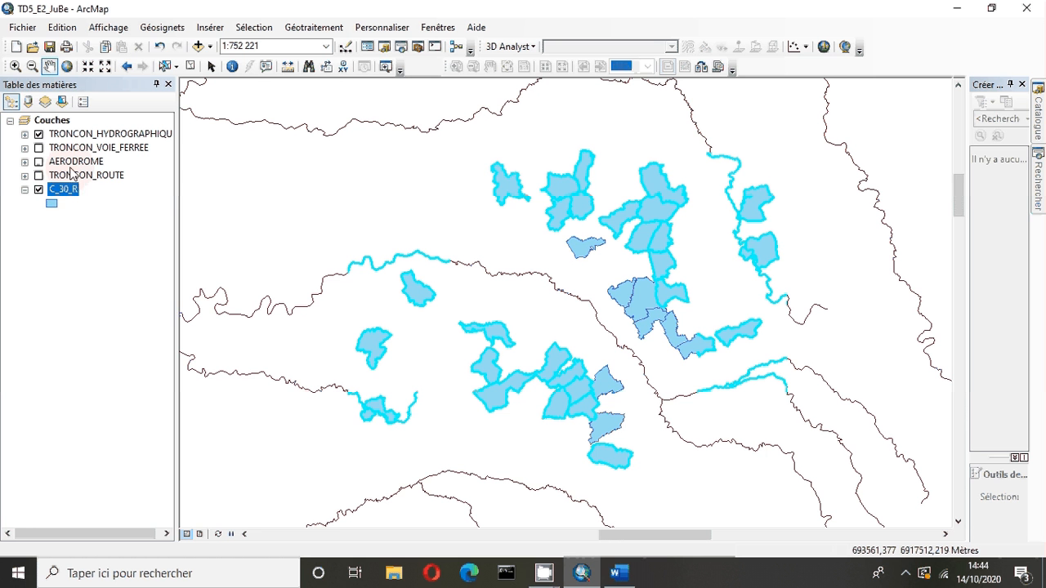
Step: Start exporting the selected features of the C_30_R layer, naming the output feature class C_30_R_10 in DONNEE.gdb
right_click(64, 193)
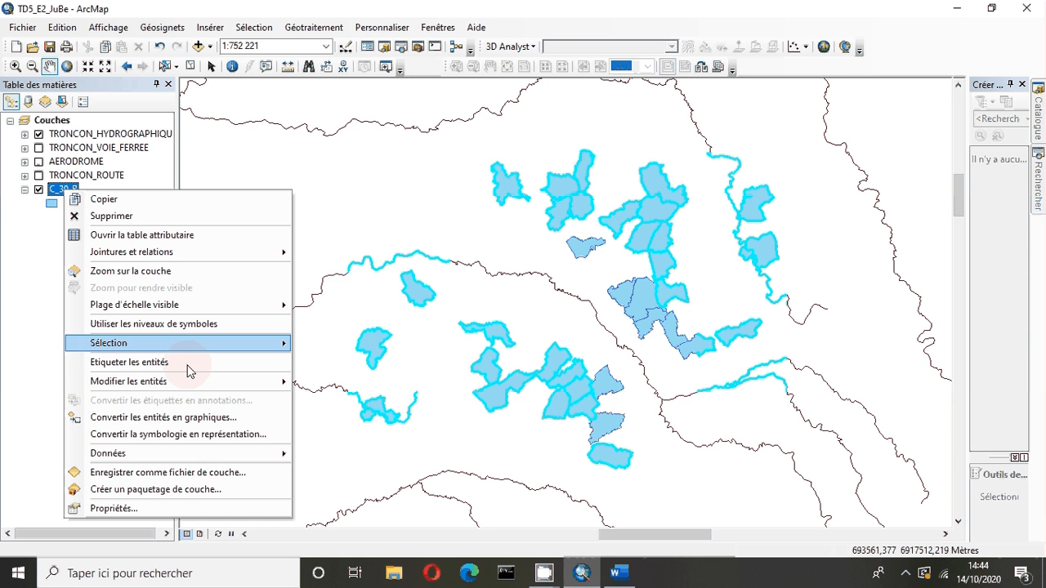
mouse_move(177, 454)
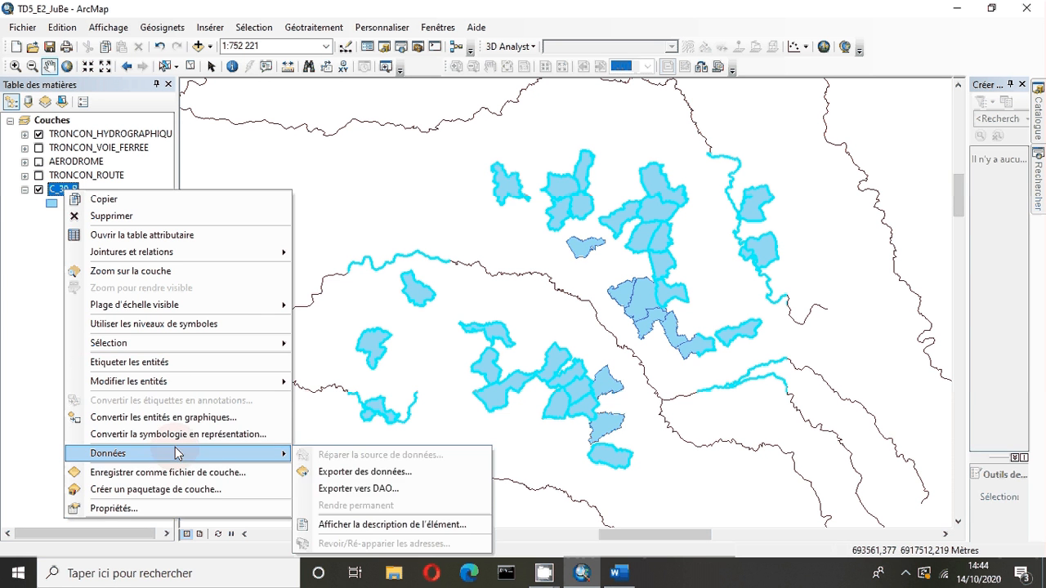
left_click(362, 472)
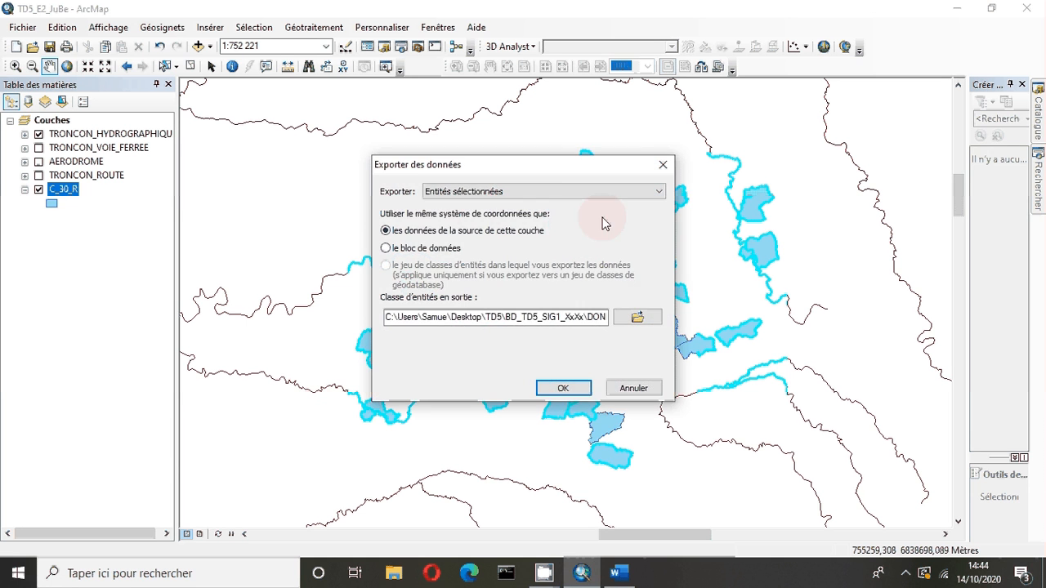
left_click(637, 317)
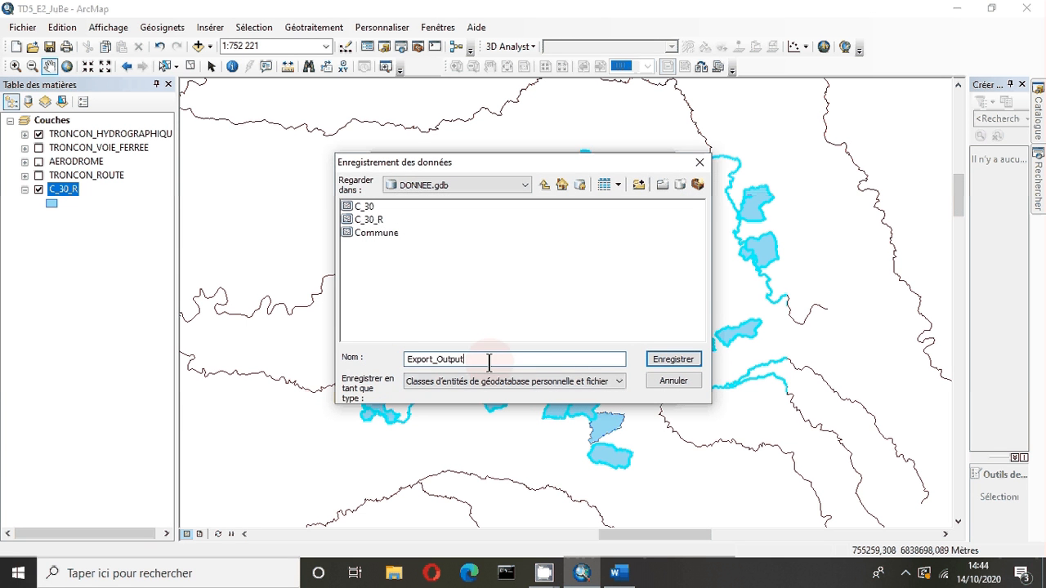
left_click_drag(495, 359, 319, 351)
key("BackSpace")
type("C")
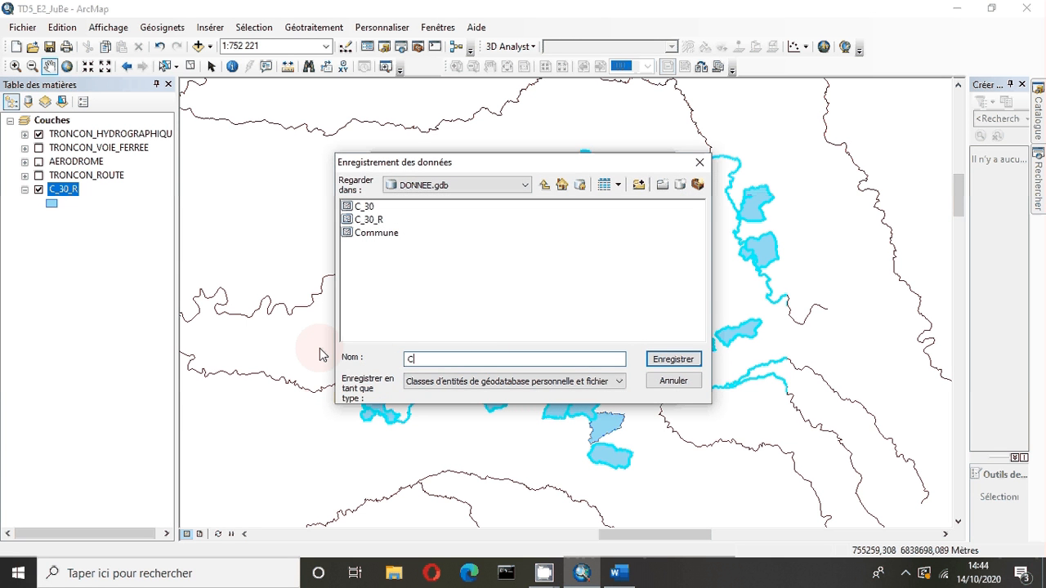
type("_30_R_10")
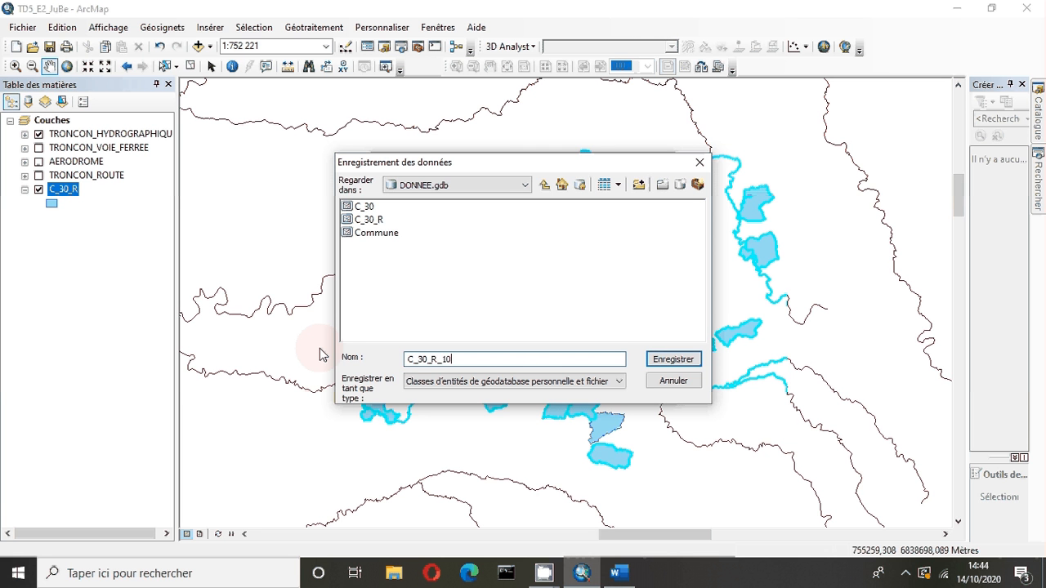
left_click(671, 363)
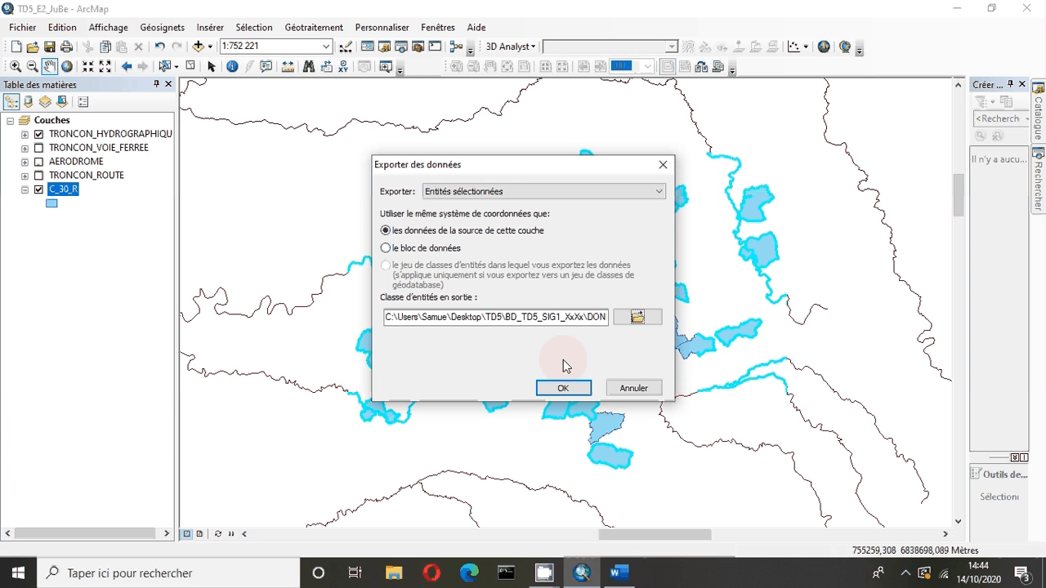
Step: Keep the export limited to the selected features, run it and add the exported layer to the map
left_click(494, 193)
left_click(493, 215)
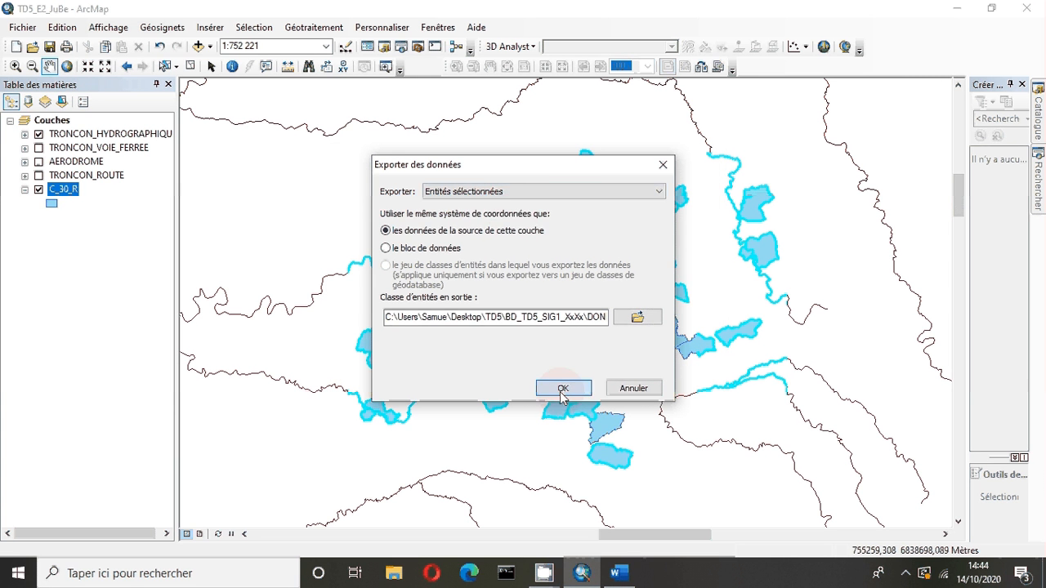
left_click(563, 388)
left_click(562, 337)
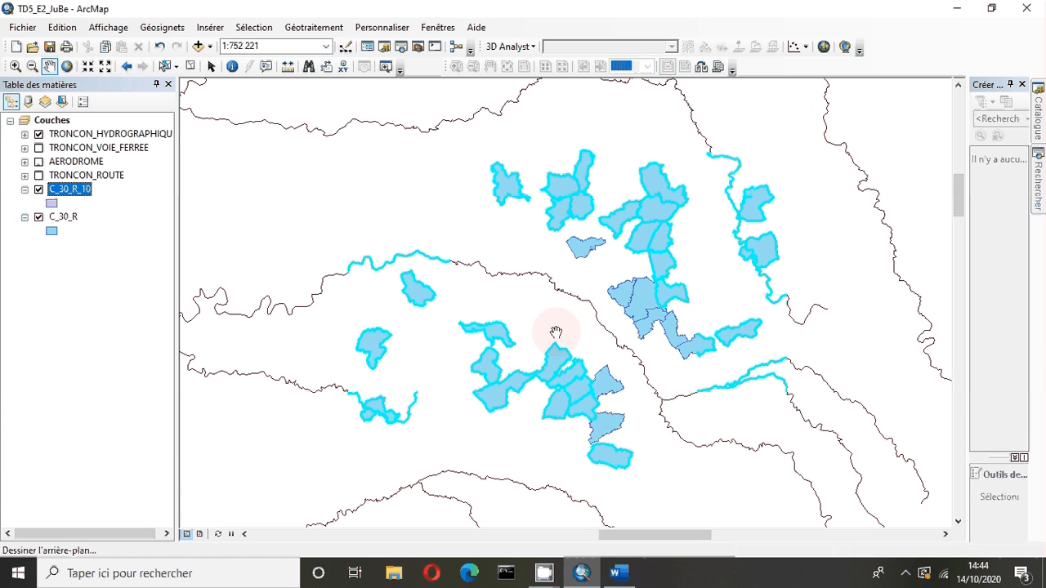
Step: Clear the feature selection and remove the C_30_R layer from the map after comparing it with C_30_R_10
left_click(190, 67)
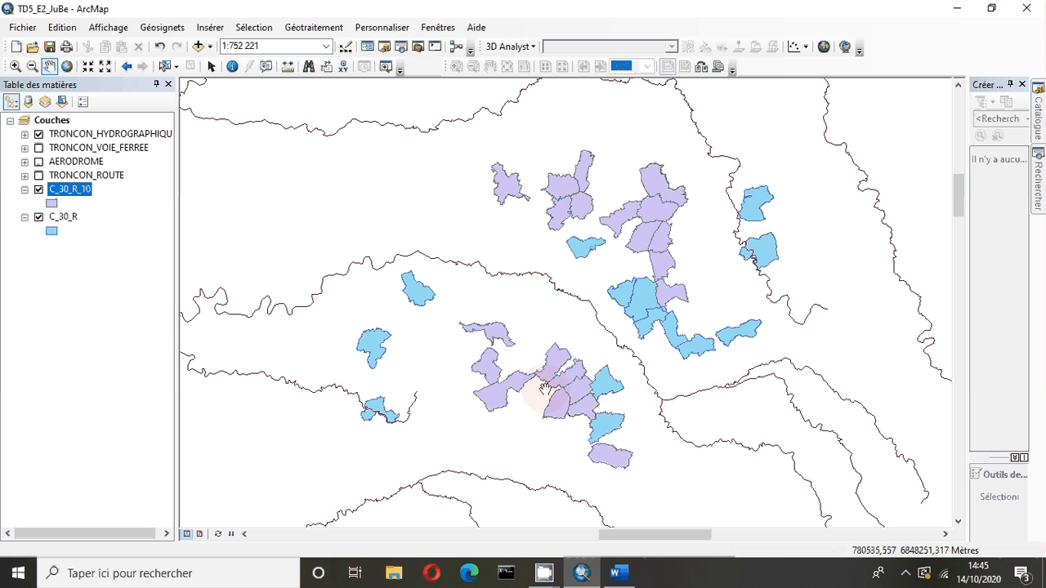
left_click(38, 217)
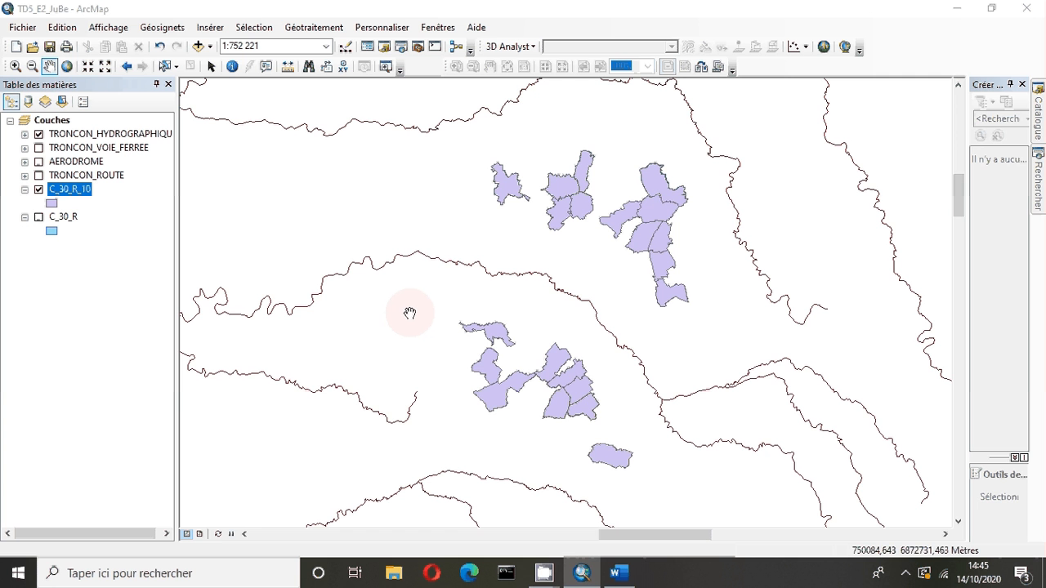
left_click(38, 218)
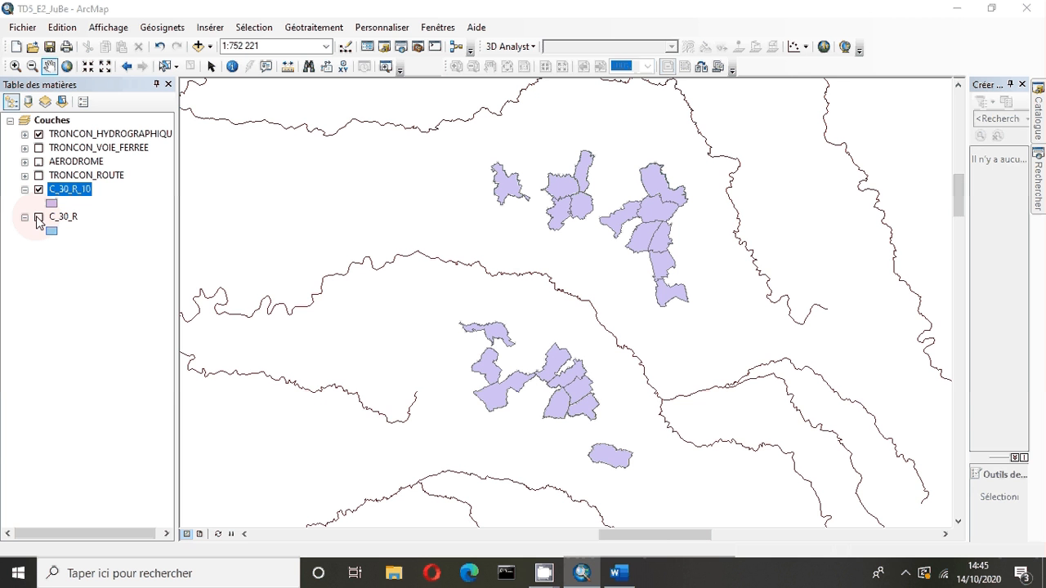
left_click(38, 216)
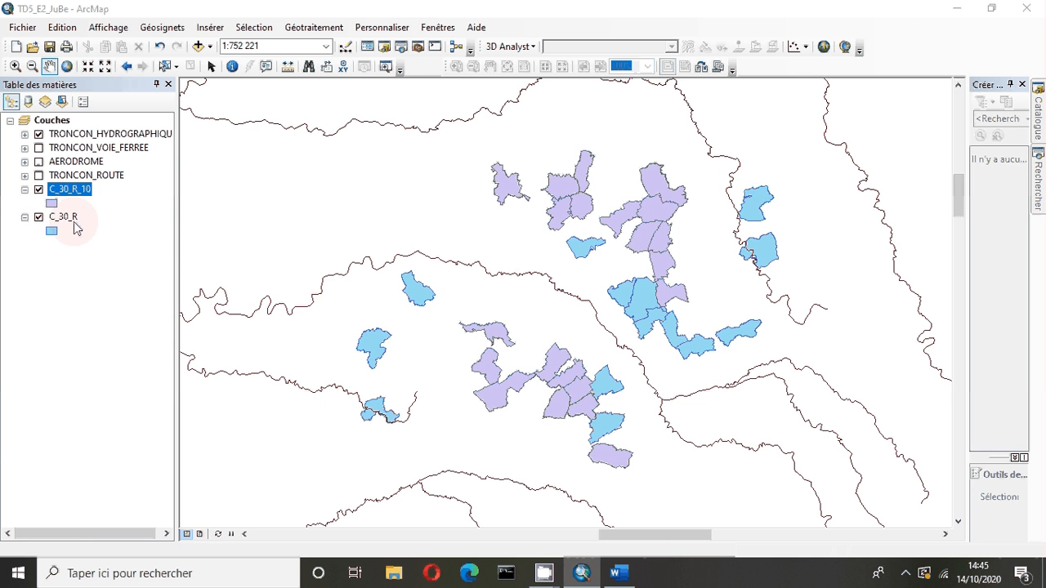
right_click(73, 222)
left_click(97, 252)
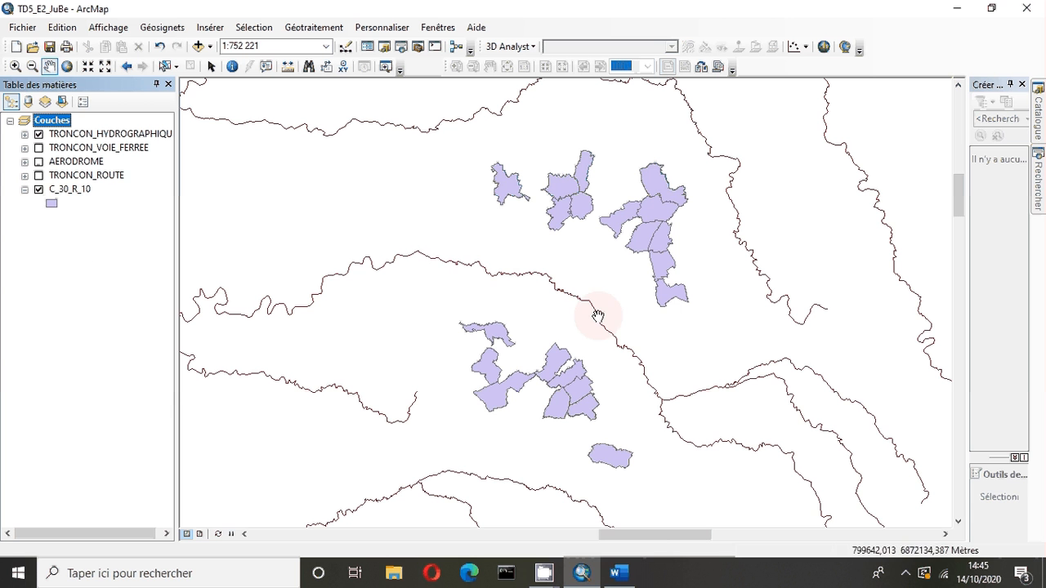
Step: Check the railway criterion in the TD 5 Word document, then display TRONCON_VOIE_FERREE in place of TRONCON_HYDROGRAPHIQUE in ArcMap
left_click(626, 584)
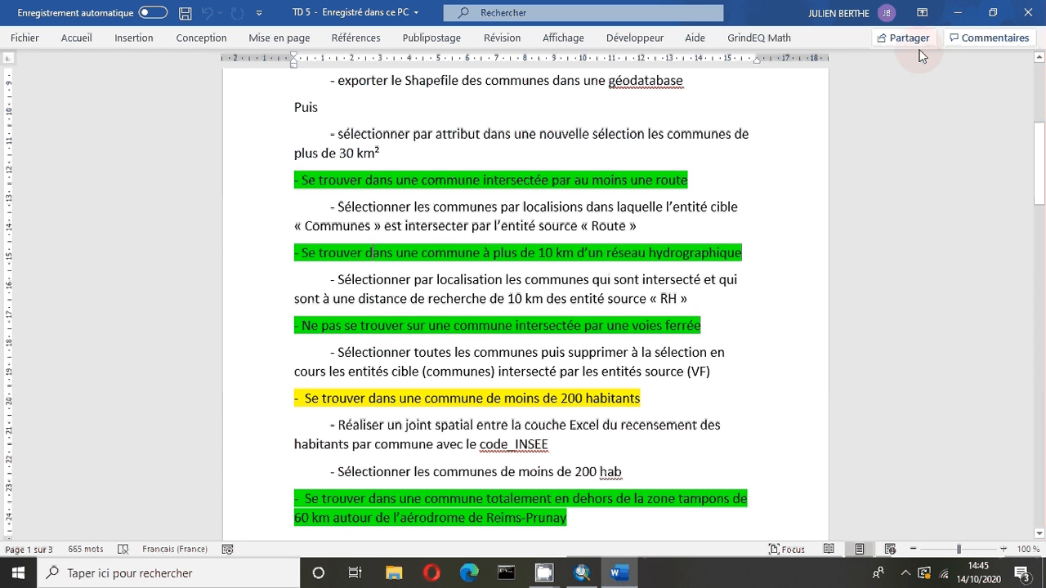
left_click(958, 13)
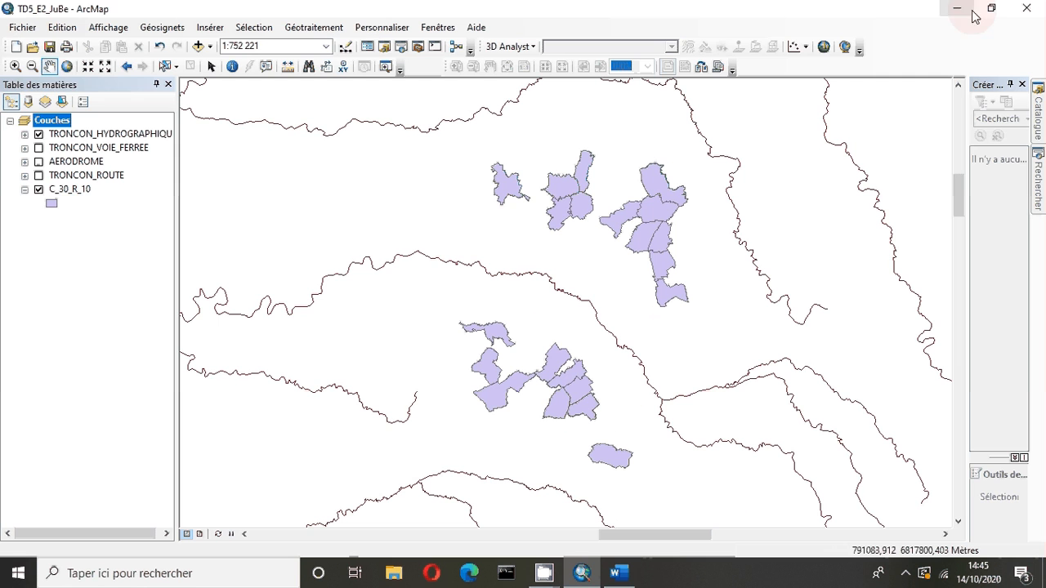
left_click(38, 148)
left_click(38, 134)
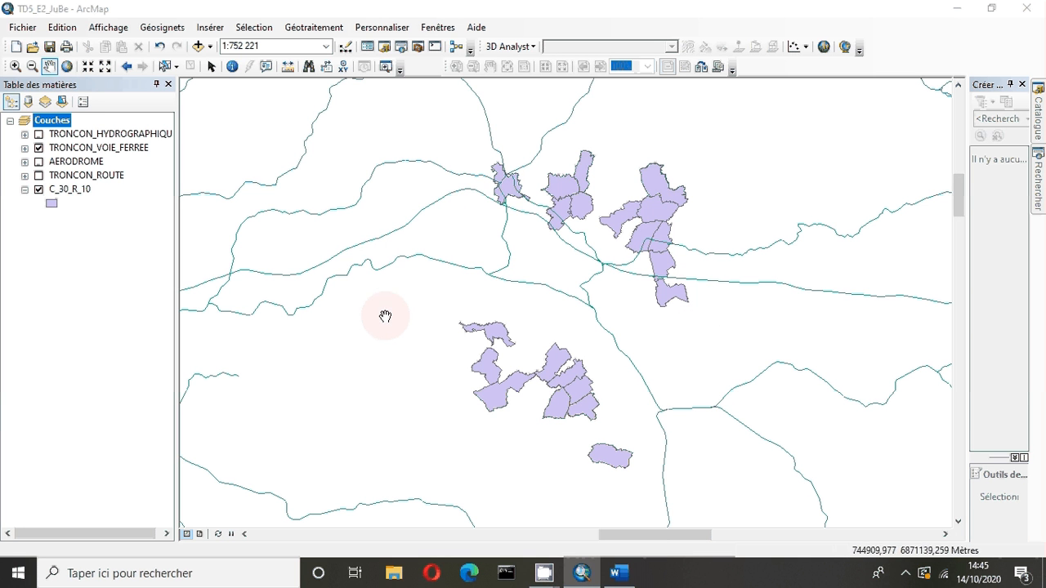
Step: With the Select By Location dialog open, select all features of C_30_R_10 and make it the query's target layer
left_click(233, 28)
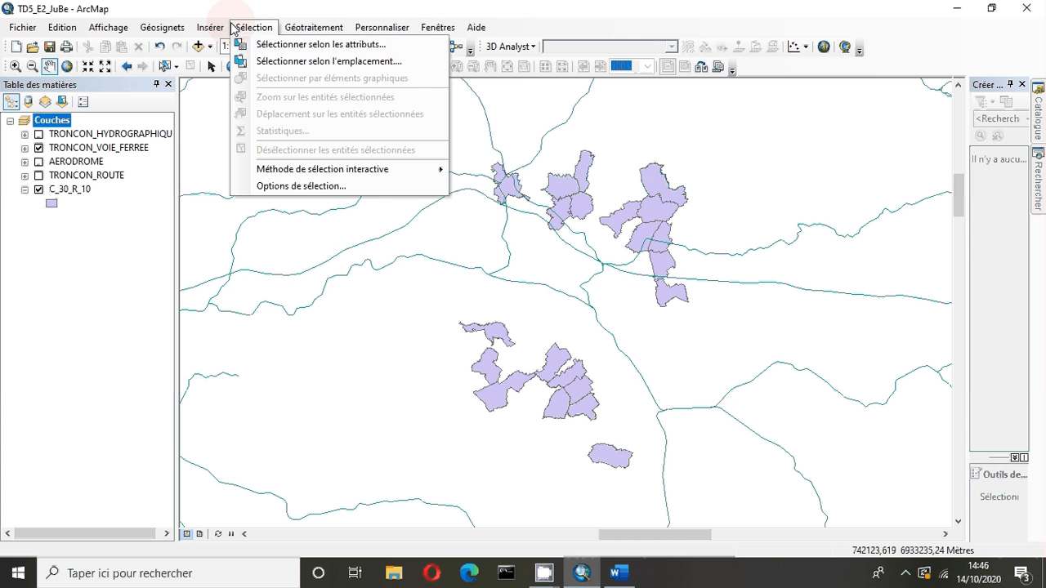
left_click(284, 62)
right_click(61, 190)
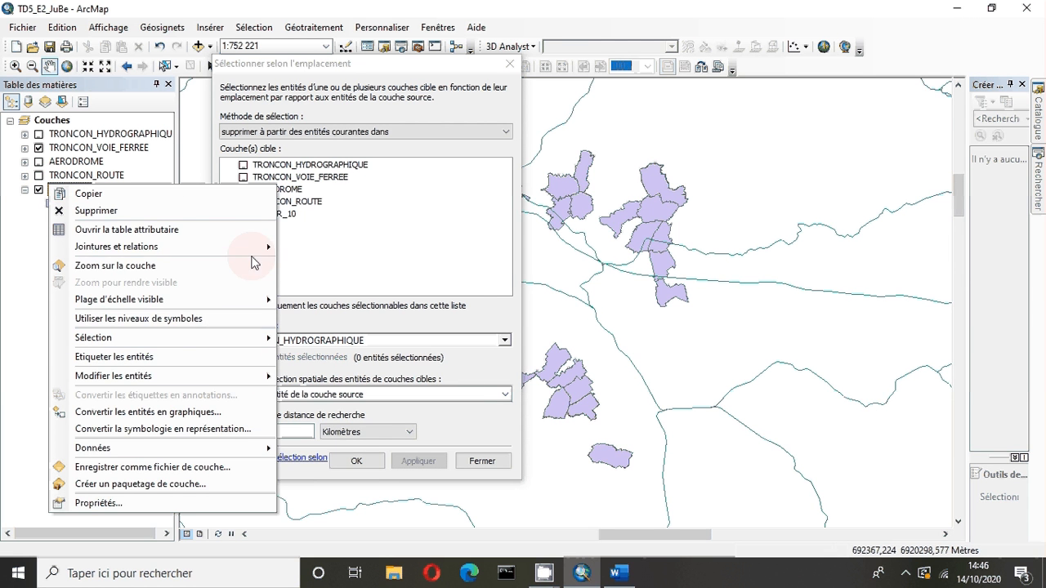
mouse_move(245, 338)
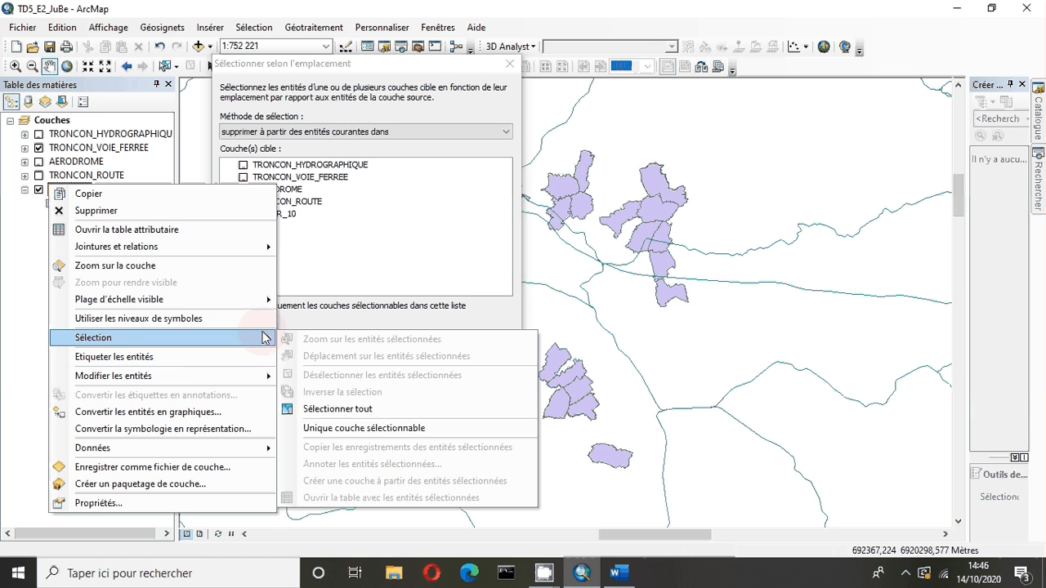
left_click(333, 410)
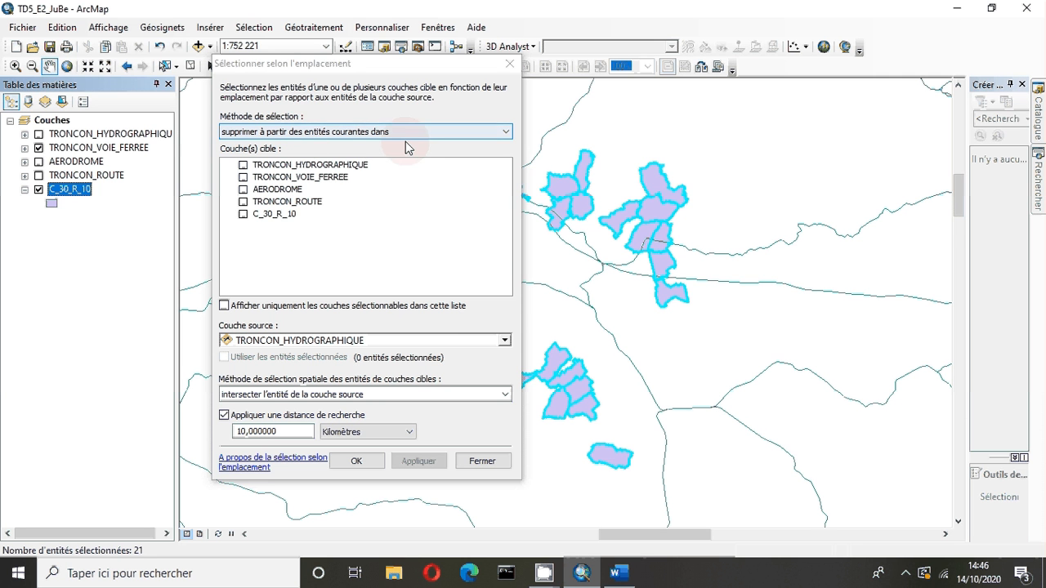
left_click(243, 214)
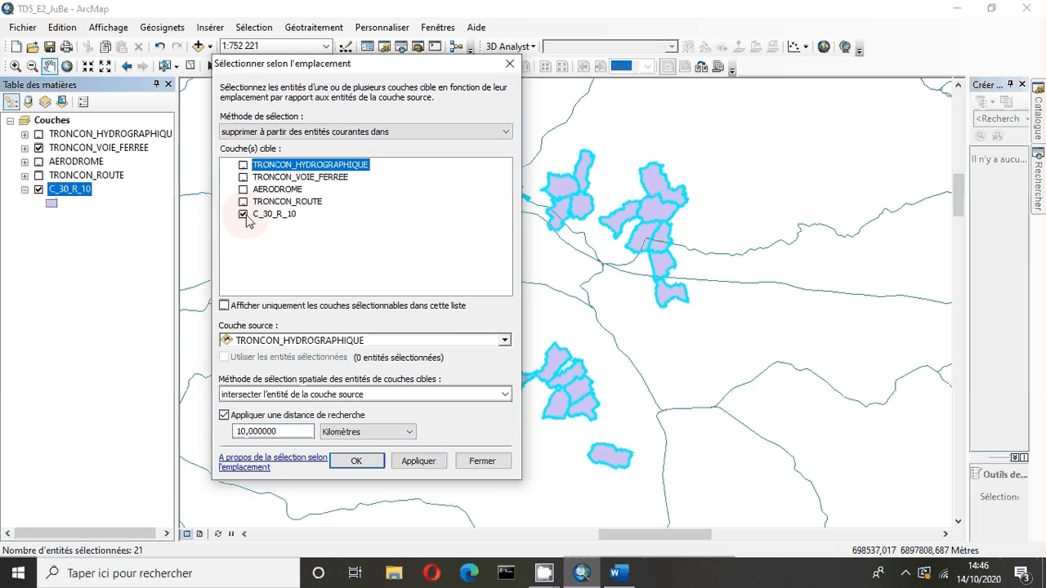
Step: Remove the C_30_R_10 communes intersecting TRONCON_VOIE_FERREE from the current selection, without applying a search distance
left_click(254, 340)
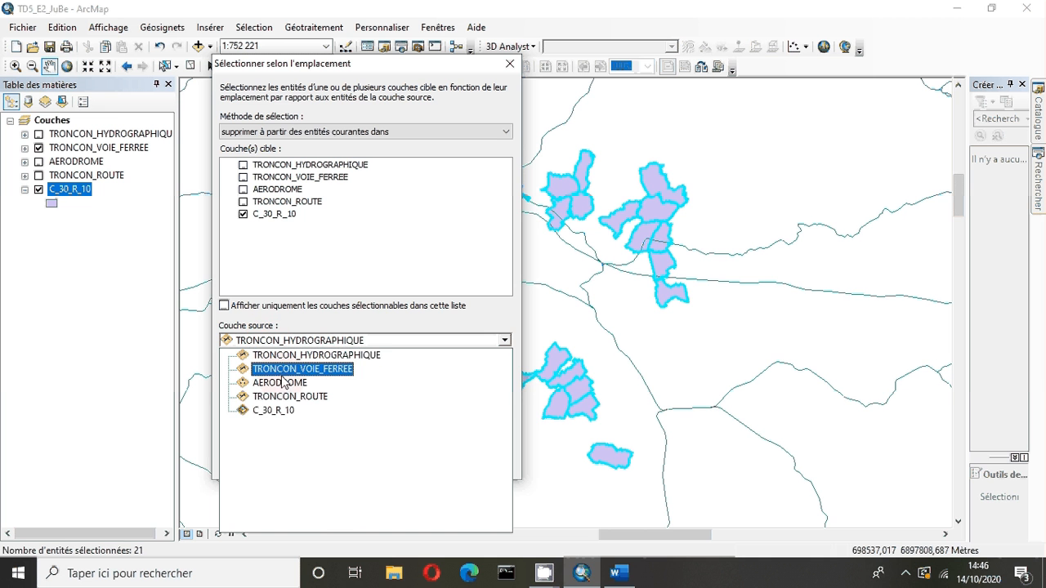
left_click(291, 369)
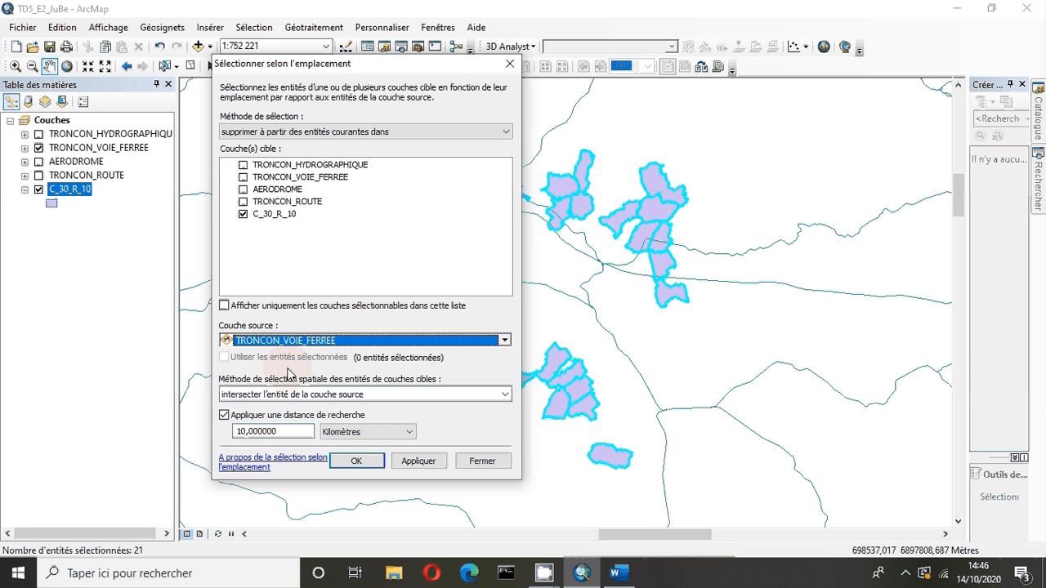
left_click(224, 417)
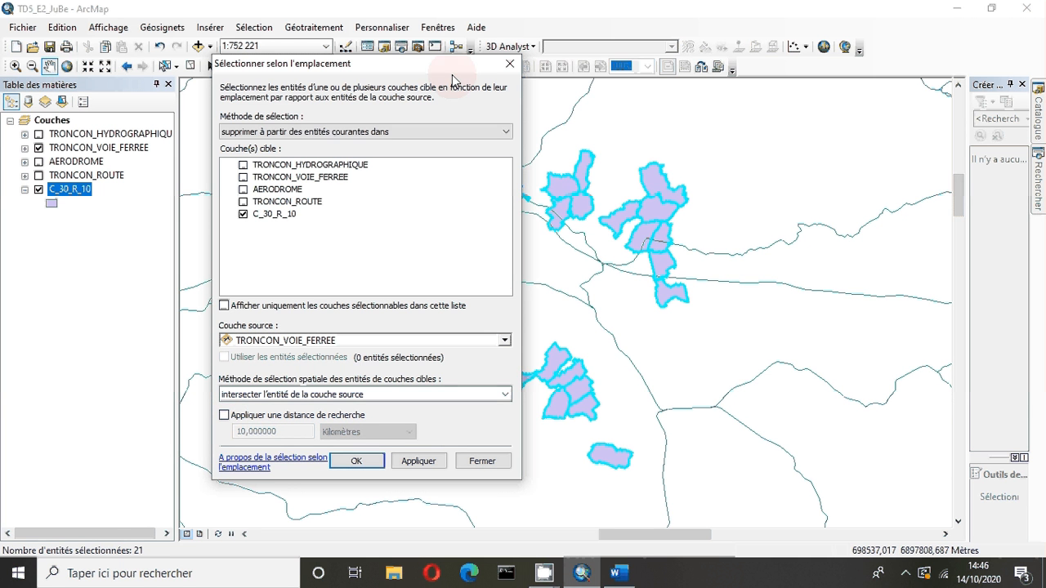
left_click_drag(374, 69, 201, 73)
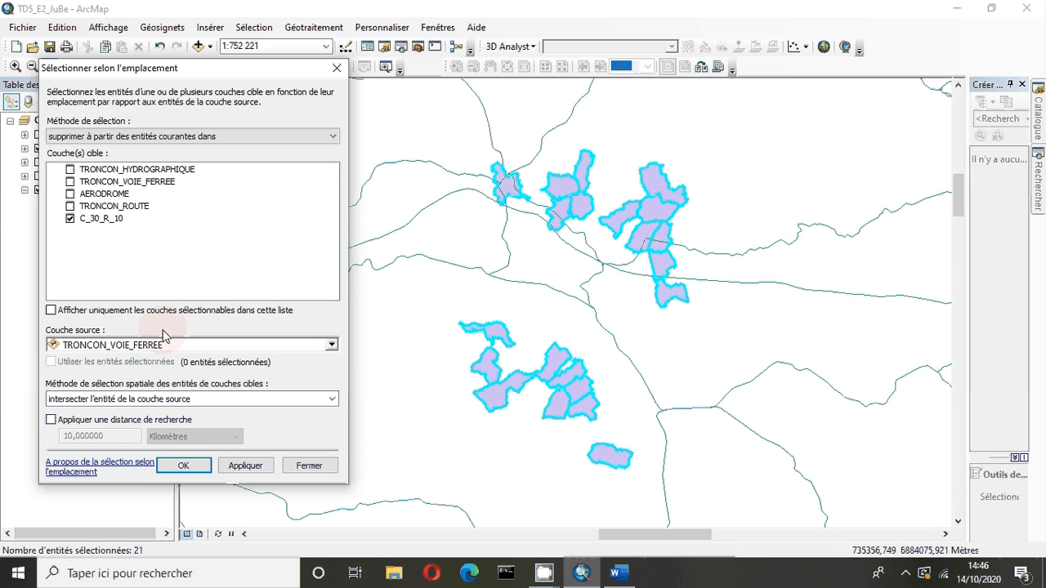
left_click(183, 468)
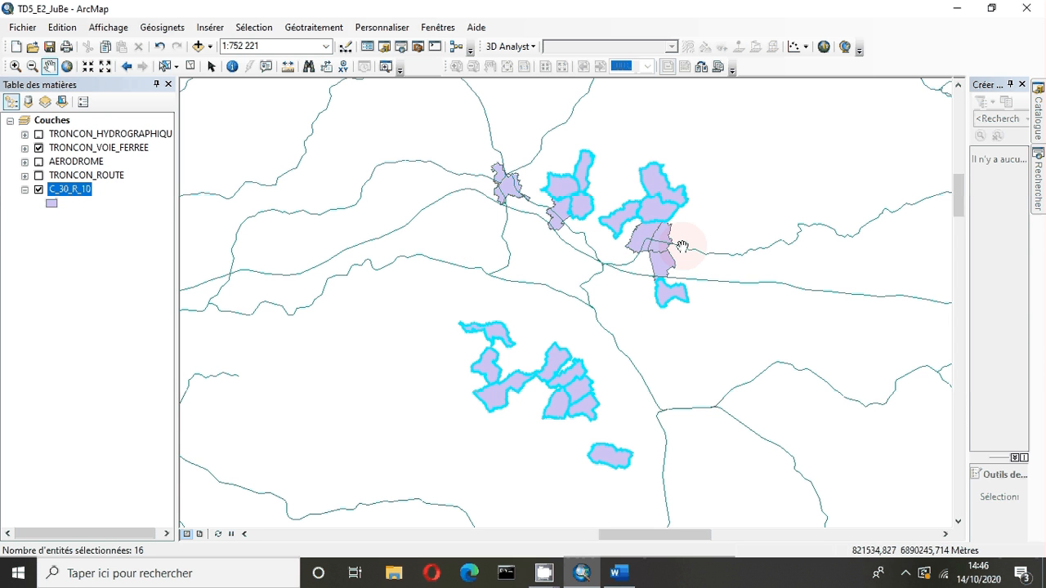
Step: Export the selected C_30_R_10 features to DONNEE.gdb as C_30_R_10_VF and add the exported layer to the map
right_click(76, 191)
mouse_move(237, 449)
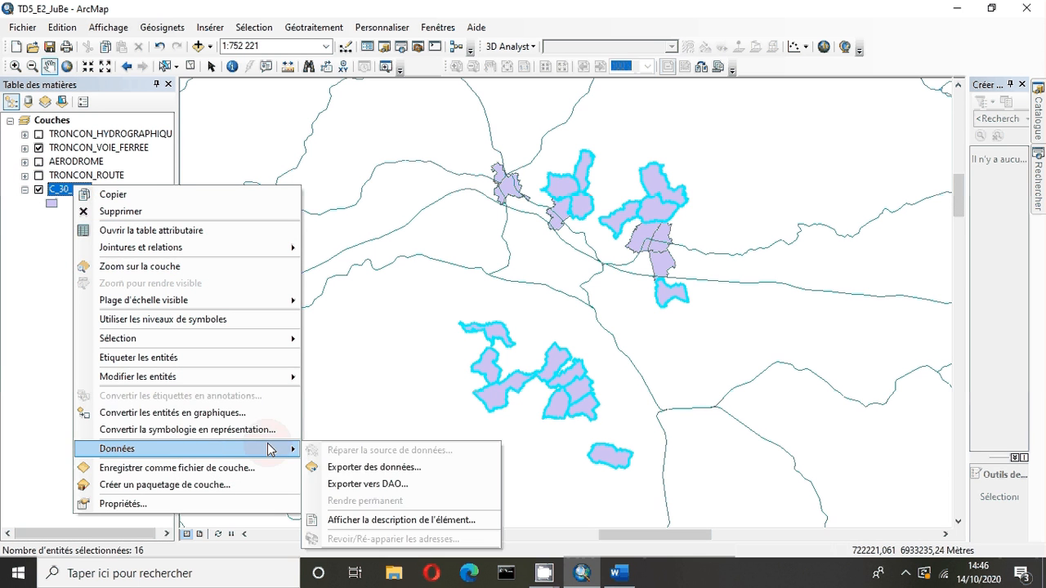
left_click(342, 477)
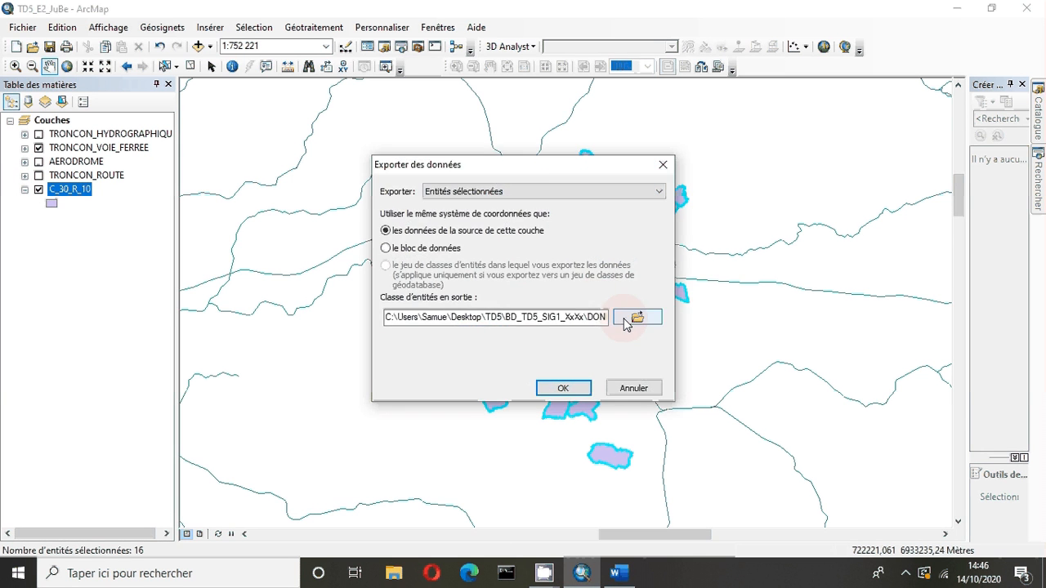
left_click(628, 316)
left_click(368, 354)
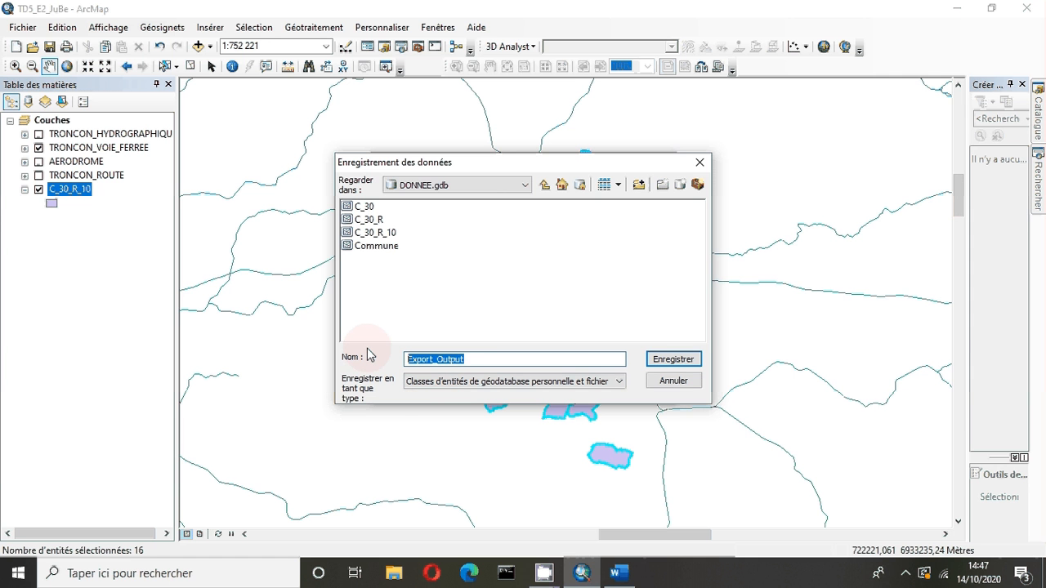
type("C_30_R_10")
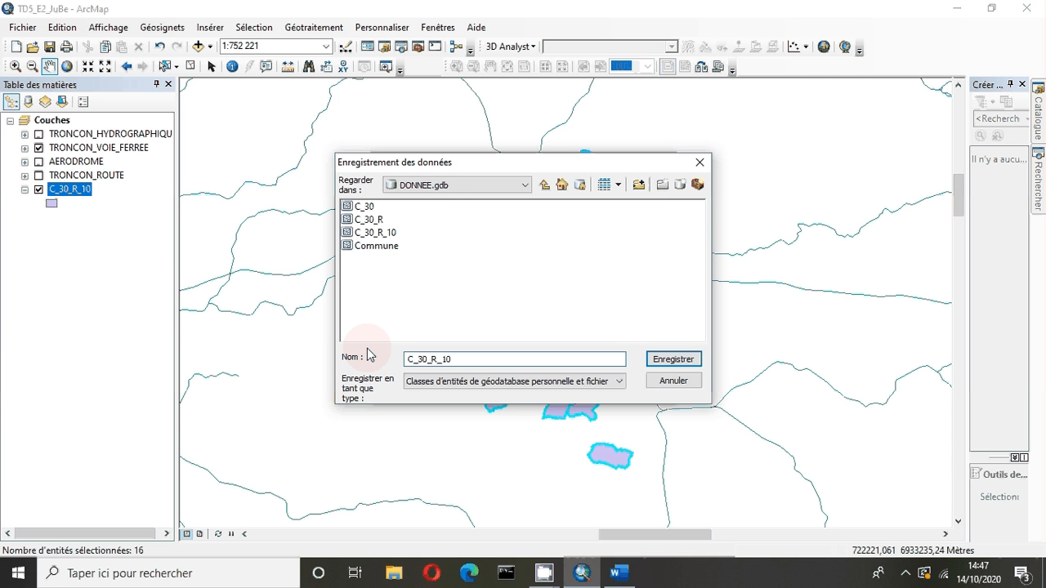
type("_VF")
left_click(674, 360)
left_click(562, 389)
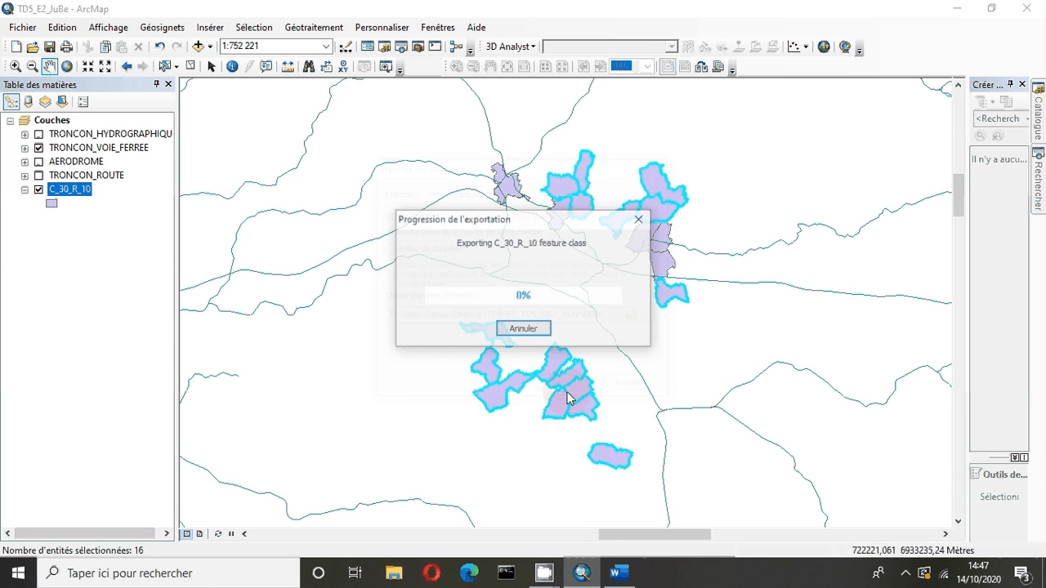
left_click(572, 339)
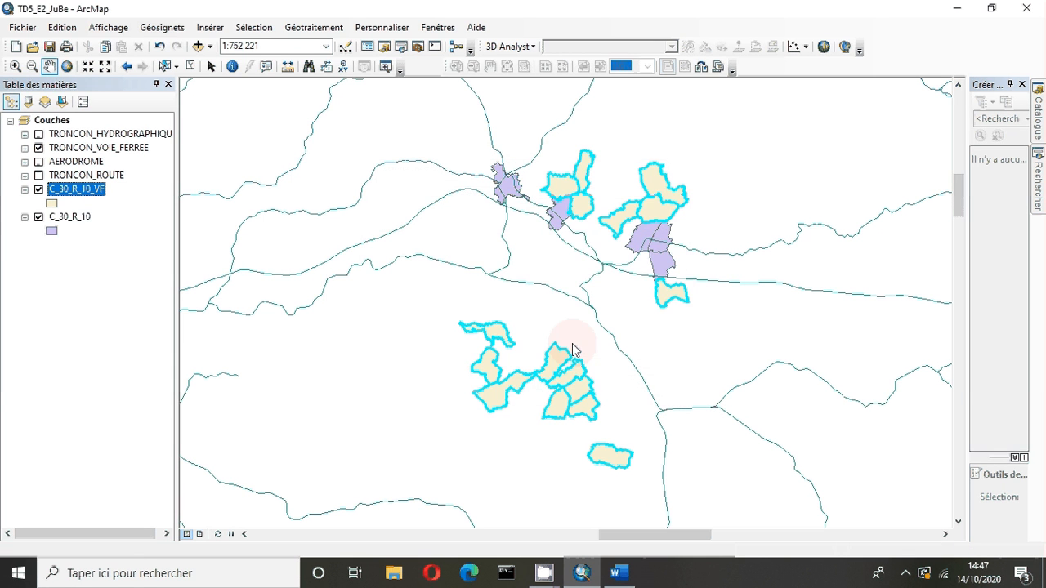
Step: Remove the C_30_R_10 layer from the map and hide TRONCON_VOIE_FERREE, leaving only C_30_R_10_VF displayed
left_click(38, 218)
right_click(62, 216)
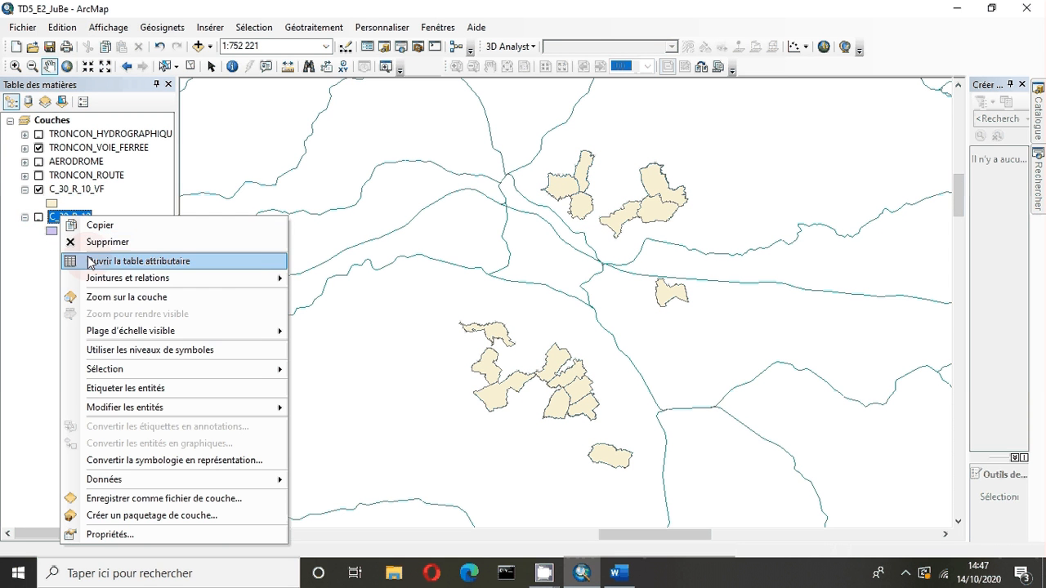
left_click(74, 242)
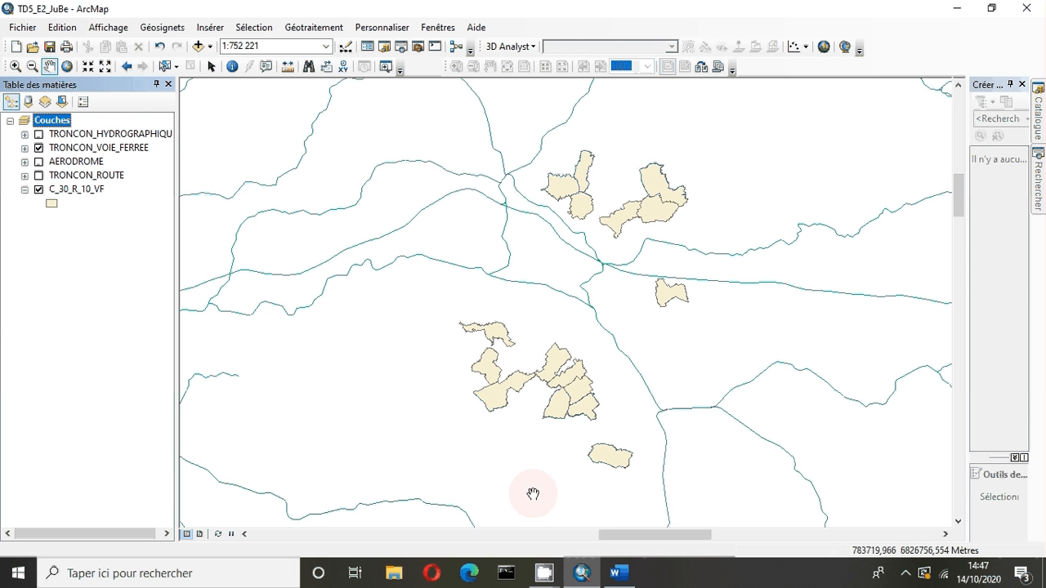
left_click(39, 147)
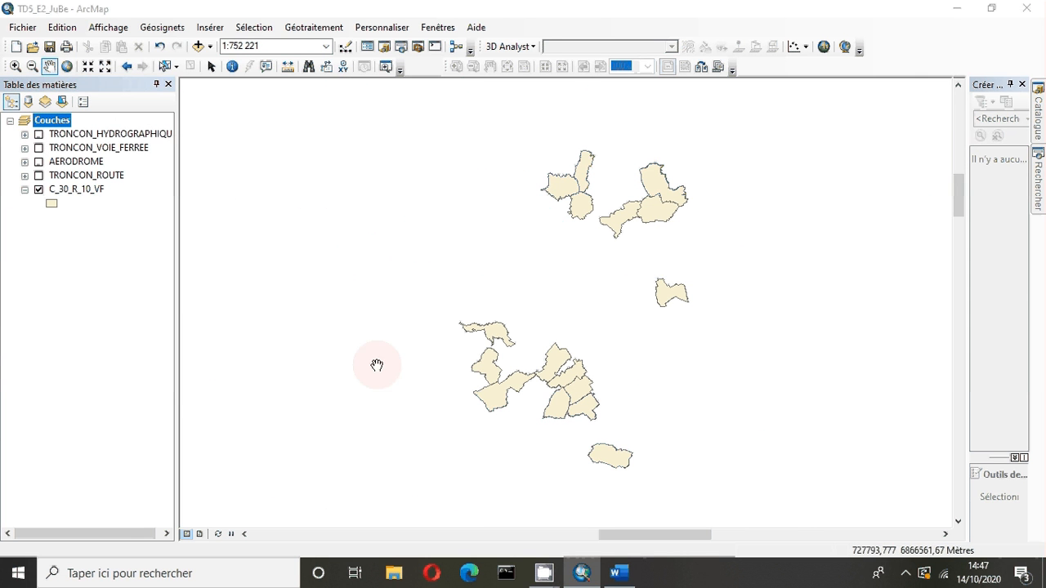
Step: Switch to the TD 5 Word document and read the criterion on communes with fewer than 200 inhabitants
left_click(619, 573)
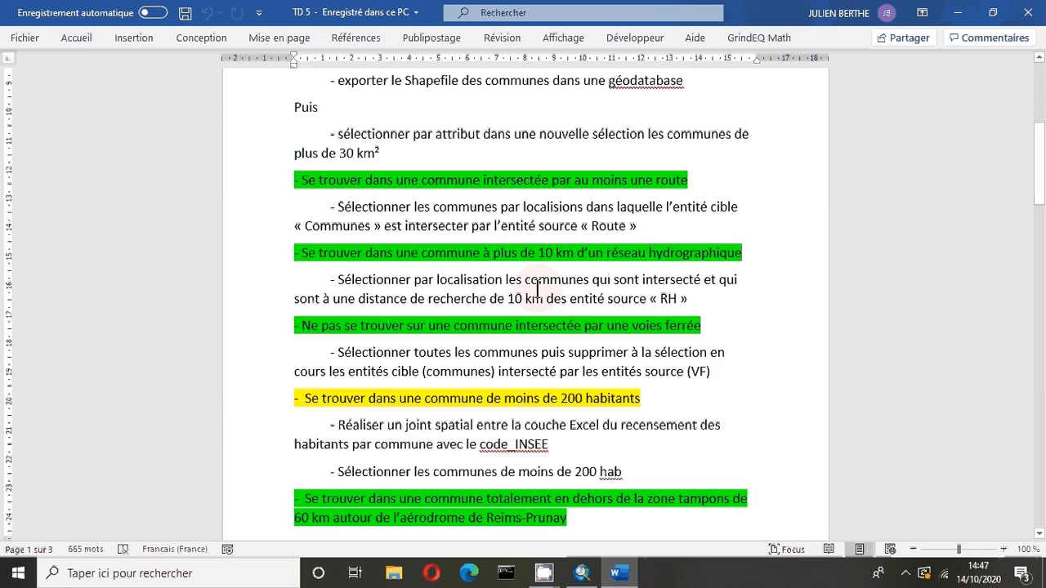
scroll(537, 290, "down", 3)
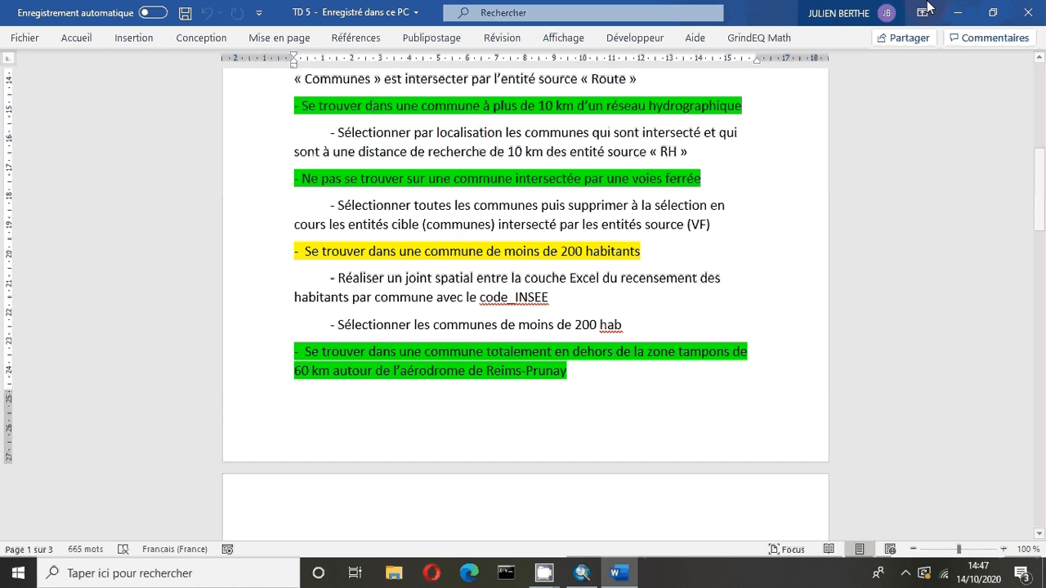
Step: Switch to ArcMap, view the attribute table of the C_30_R_10_VF layer and close it again
left_click(957, 11)
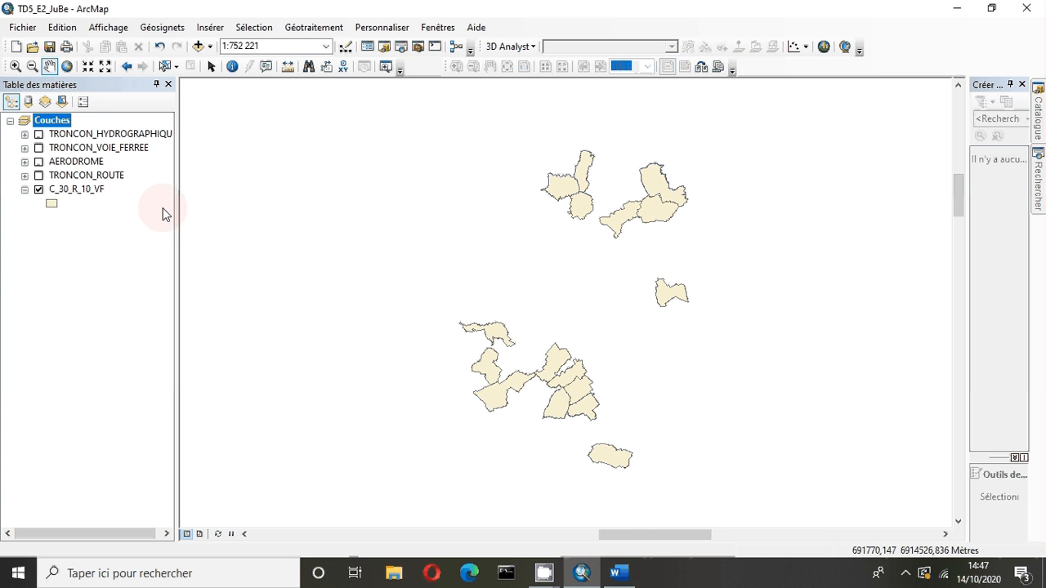
right_click(76, 193)
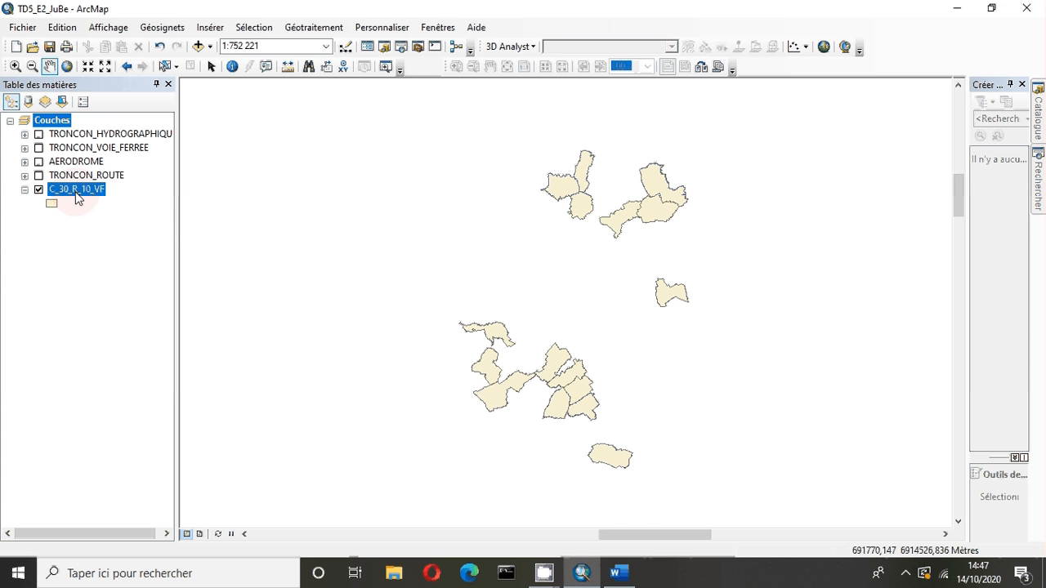
left_click(117, 238)
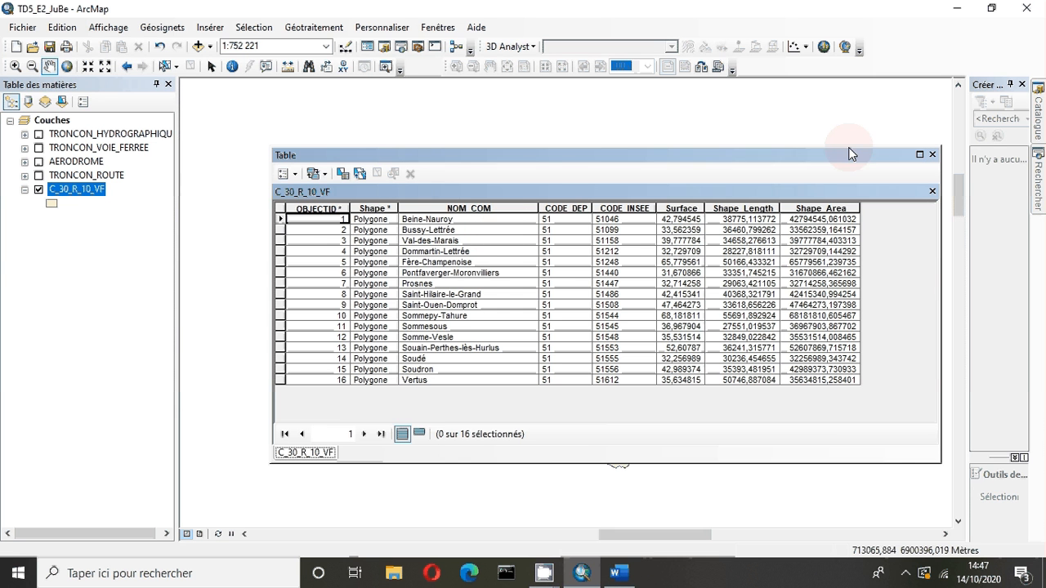
left_click(933, 154)
mouse_move(1036, 136)
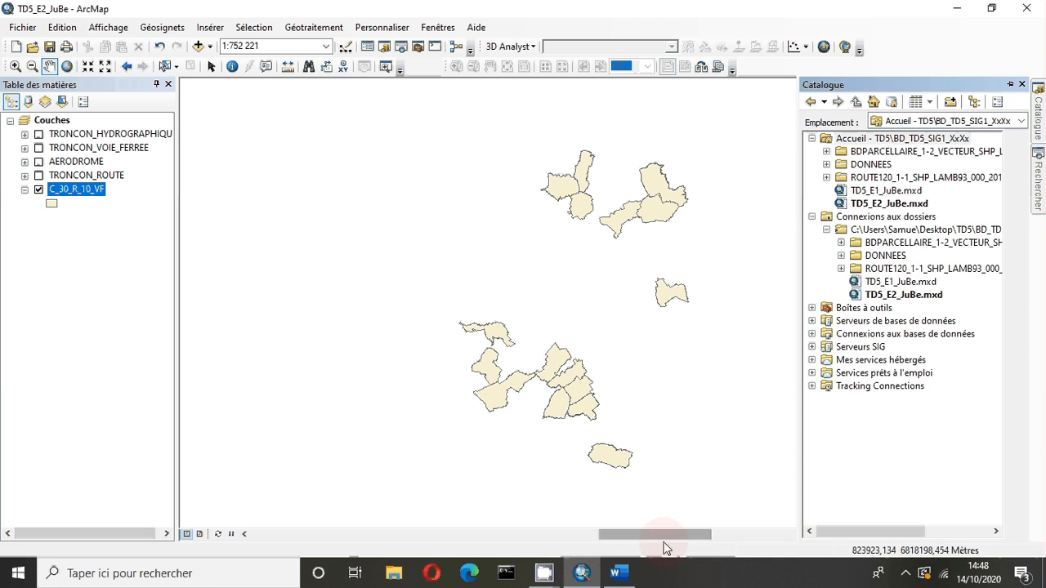
mouse_move(545, 572)
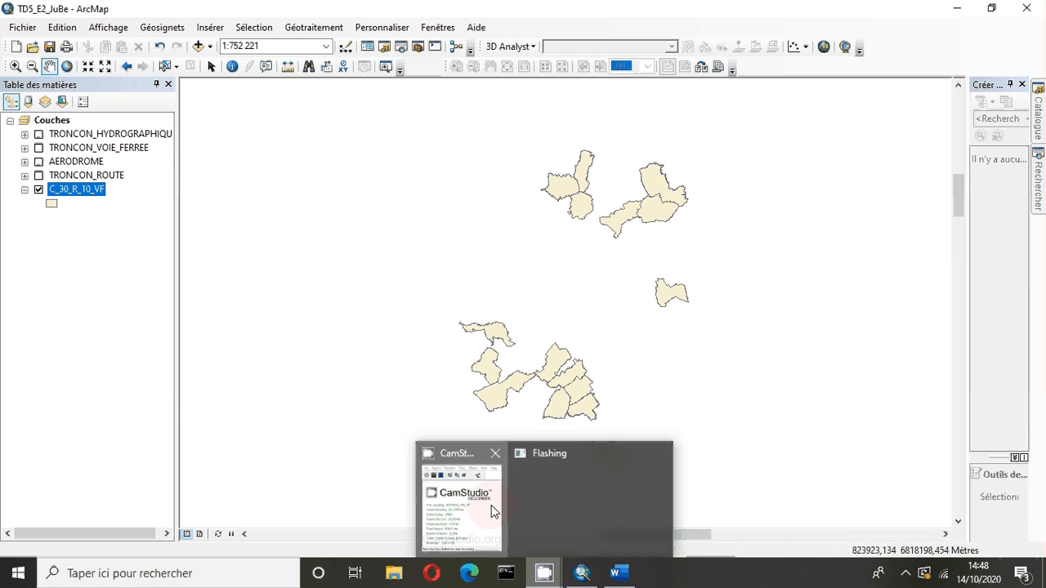
left_click(493, 508)
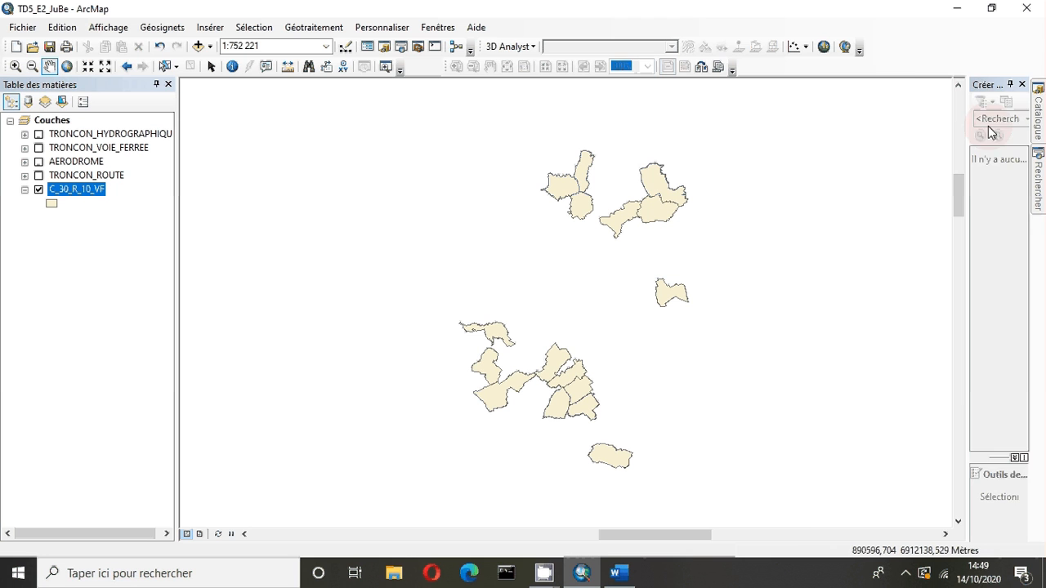
Step: Add the pop_com$ sheet of population communal marne.xlsx from the connected folder to the map's table of contents
mouse_move(1034, 114)
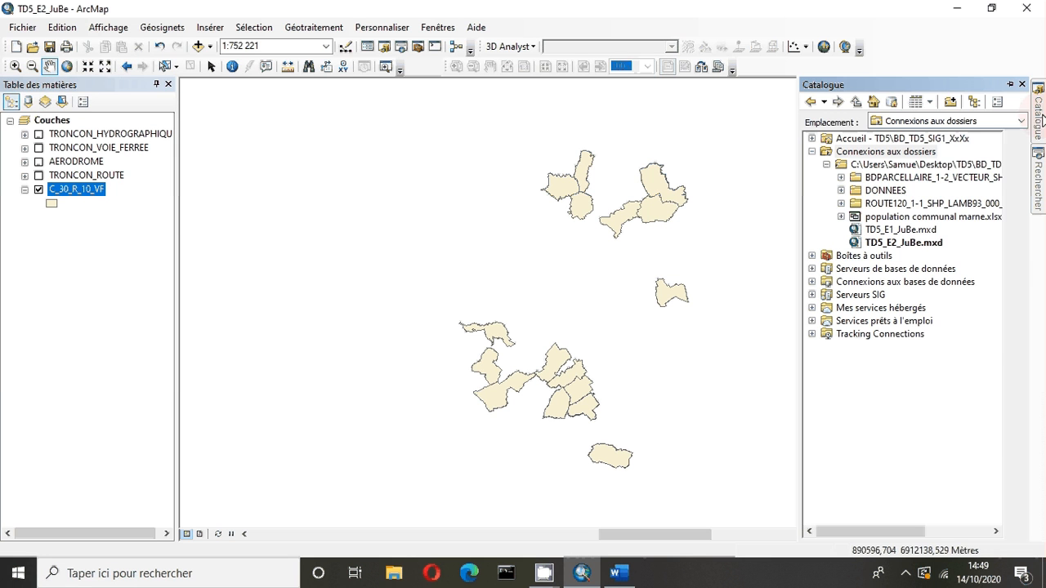
left_click(842, 215)
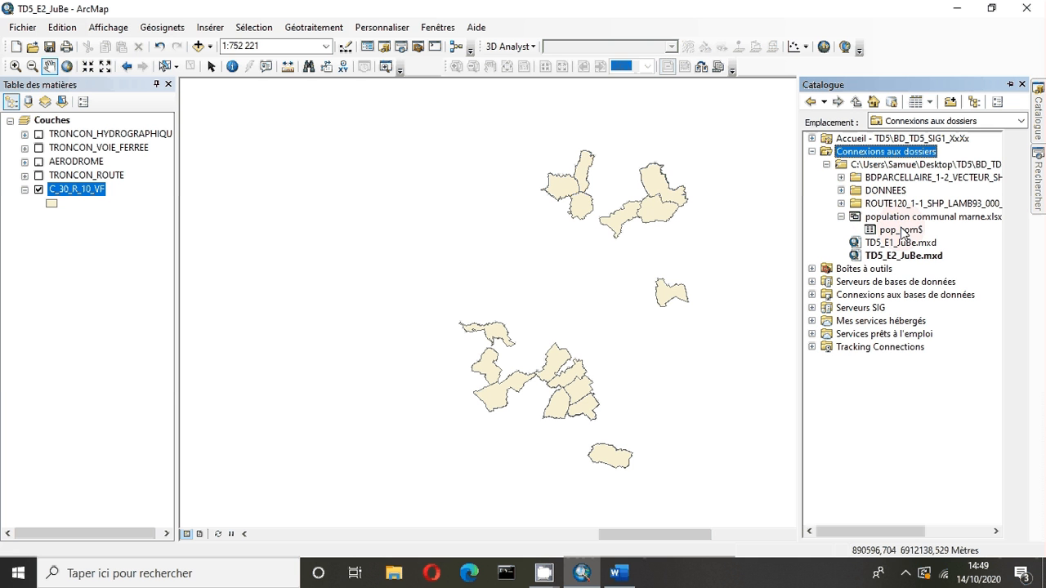
left_click_drag(903, 232, 33, 254)
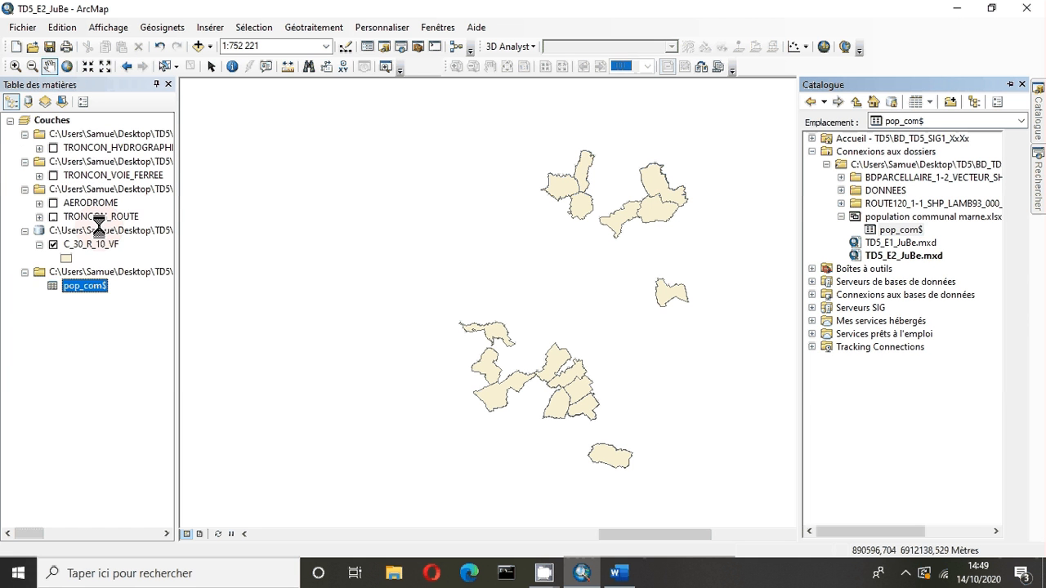
Step: Open the pop_com$ table and the attribute table of the C_30_R_10_VF layer together in the table window
left_click(90, 299)
right_click(85, 288)
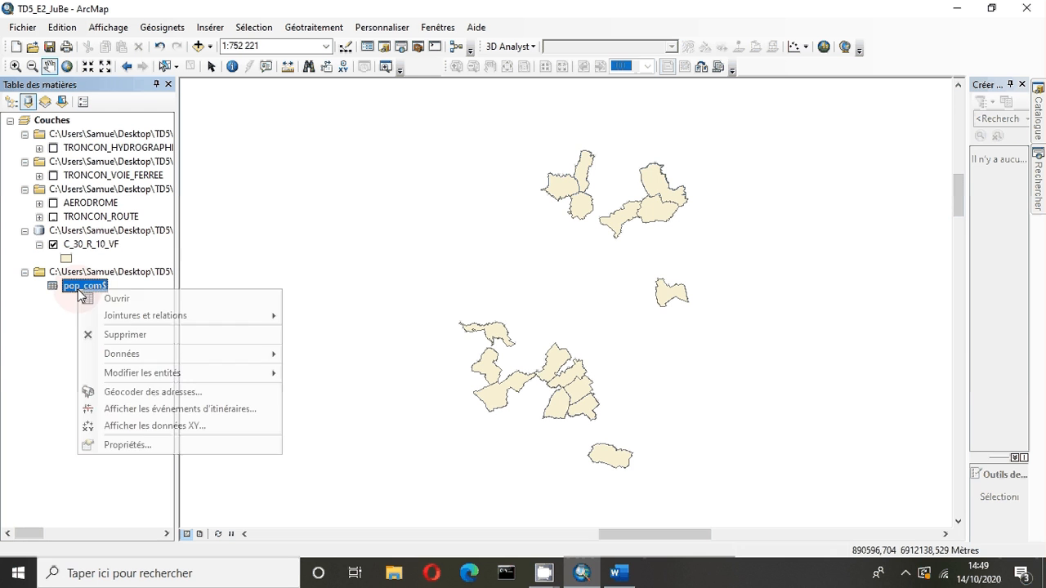
left_click(98, 298)
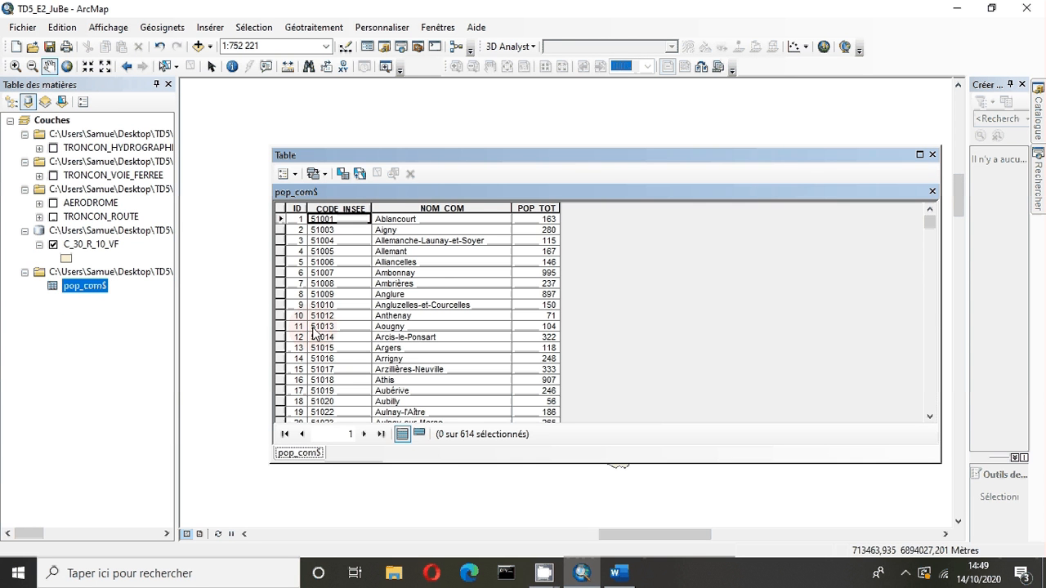
left_click(53, 245)
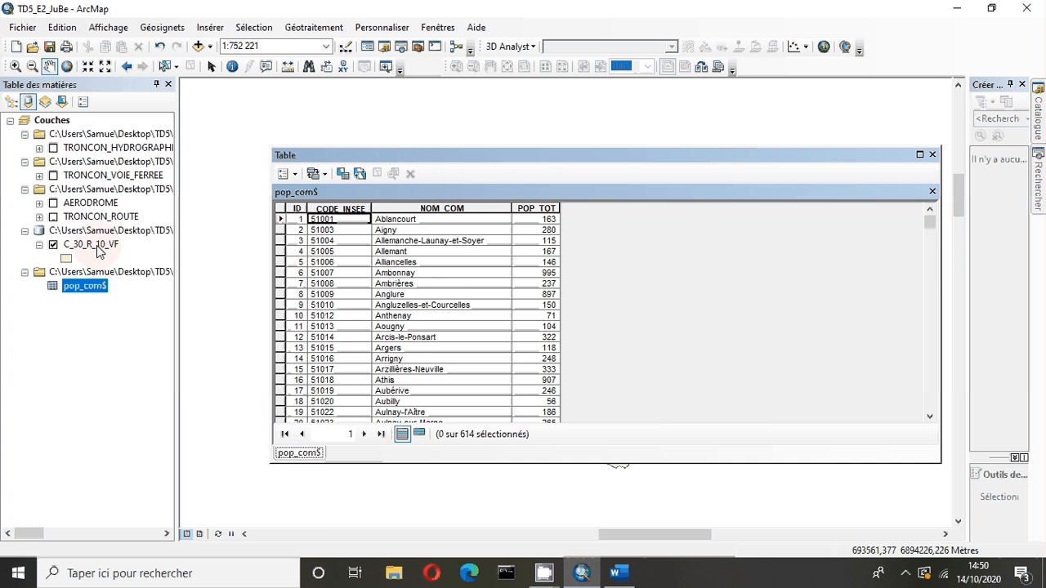
right_click(82, 245)
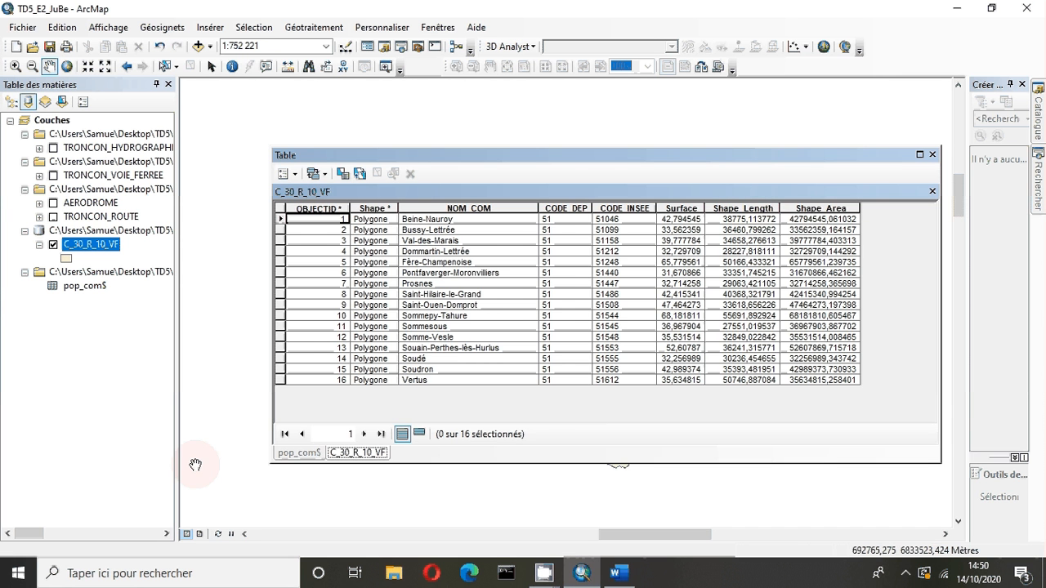
Step: Compare the fields of the pop_com$ table with those of the C_30_R_10_VF attribute table to identify the common ones
left_click(298, 454)
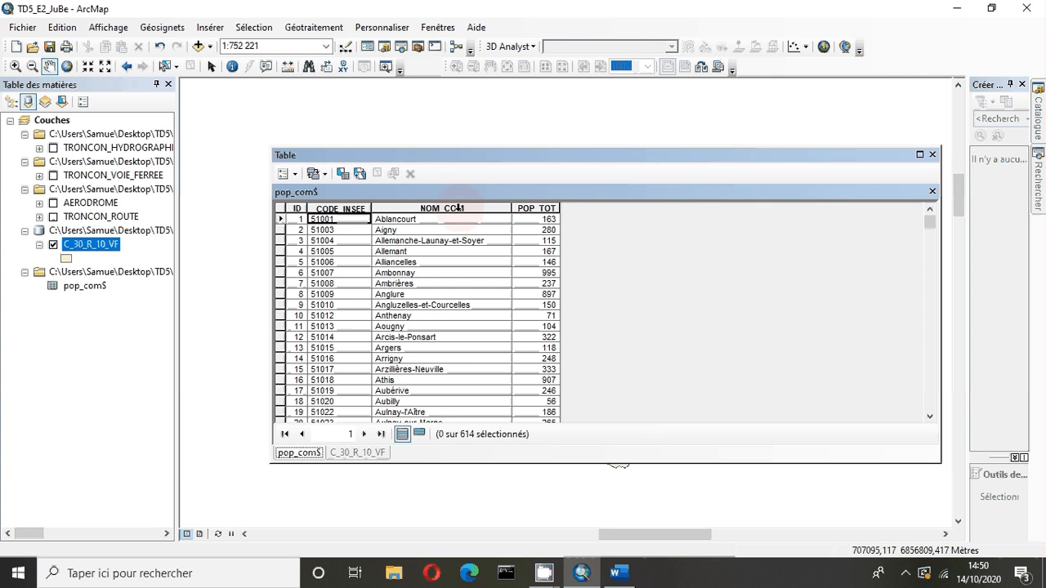
left_click(344, 454)
left_click(314, 456)
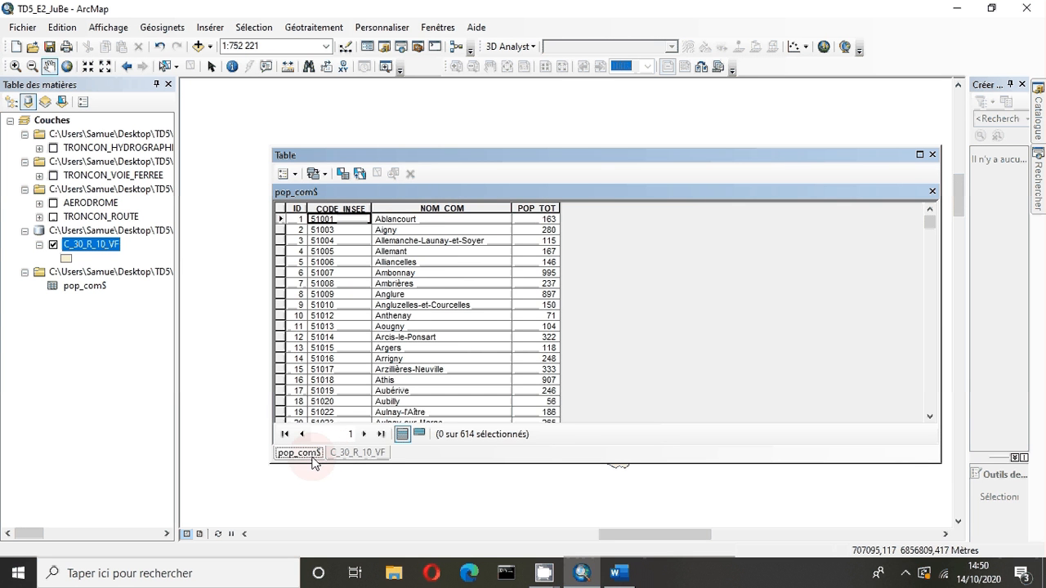
left_click(354, 455)
left_click(301, 455)
left_click(350, 454)
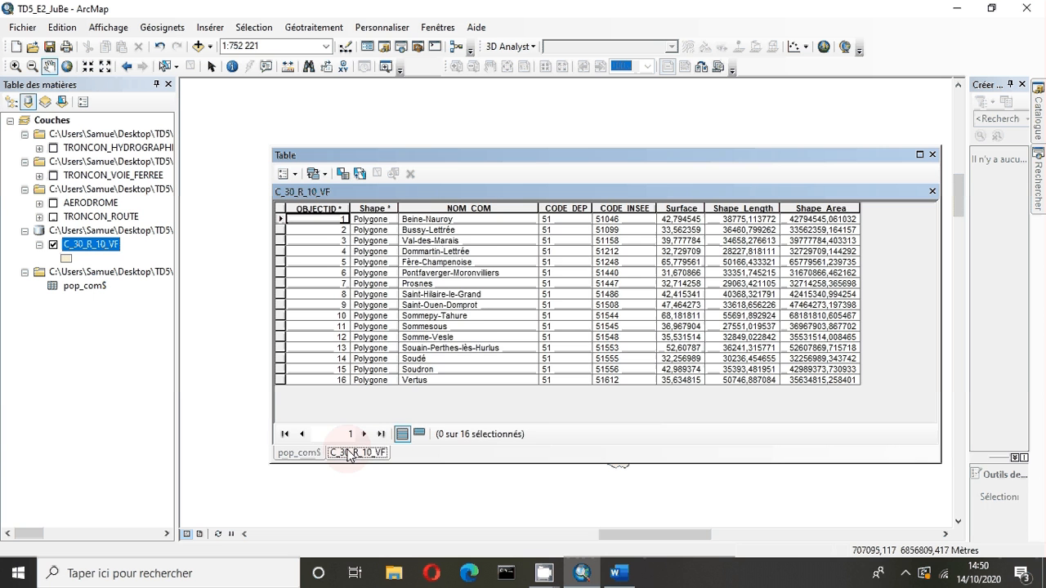
left_click(301, 455)
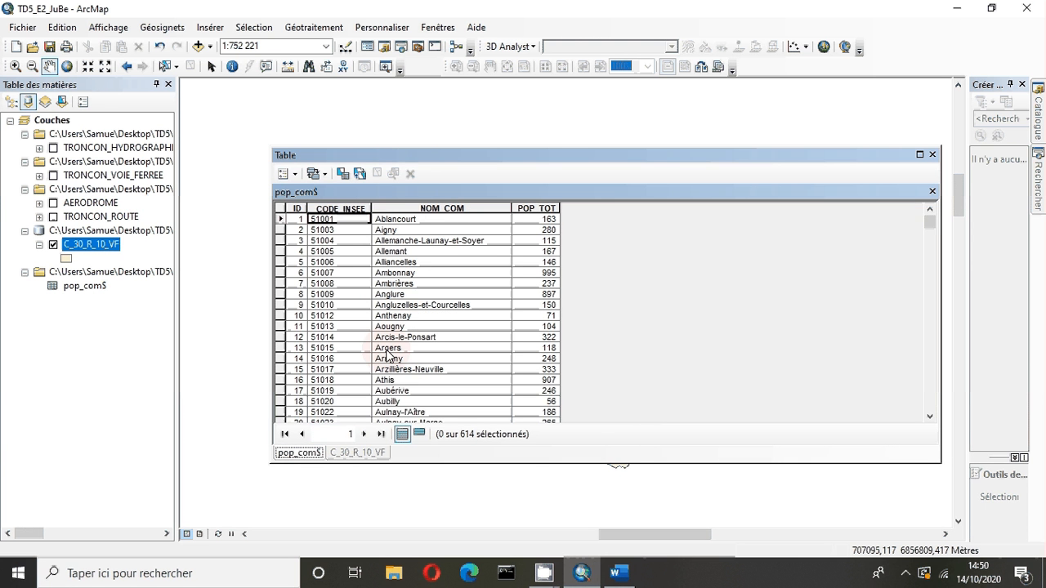
left_click(356, 454)
left_click(300, 455)
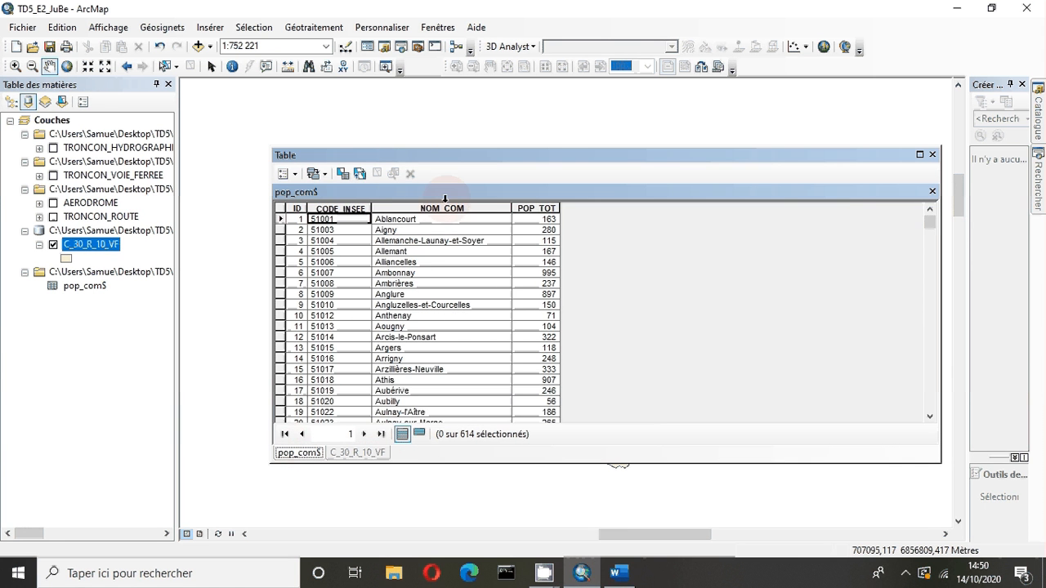
left_click(355, 453)
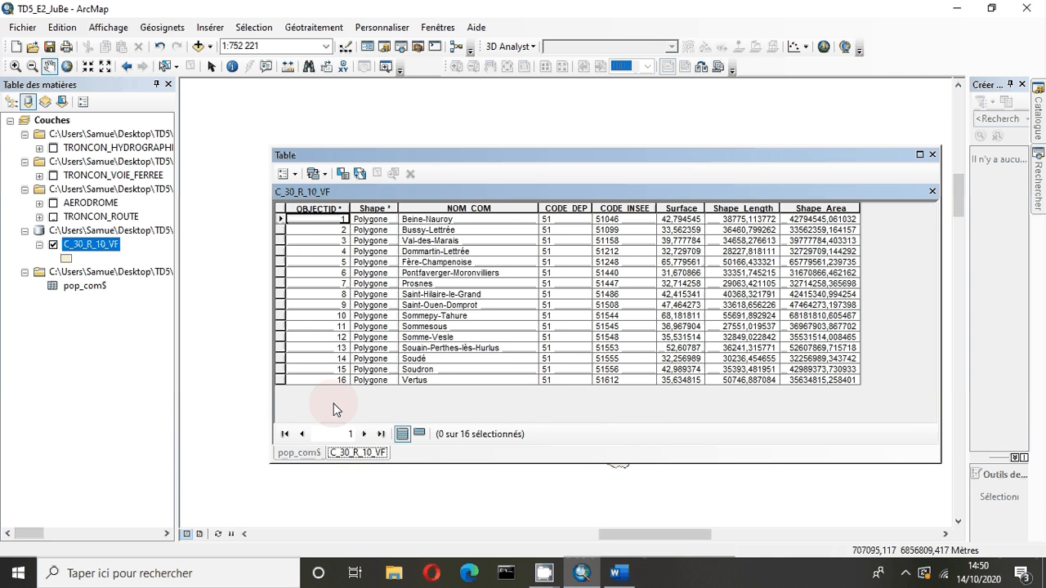
left_click(294, 454)
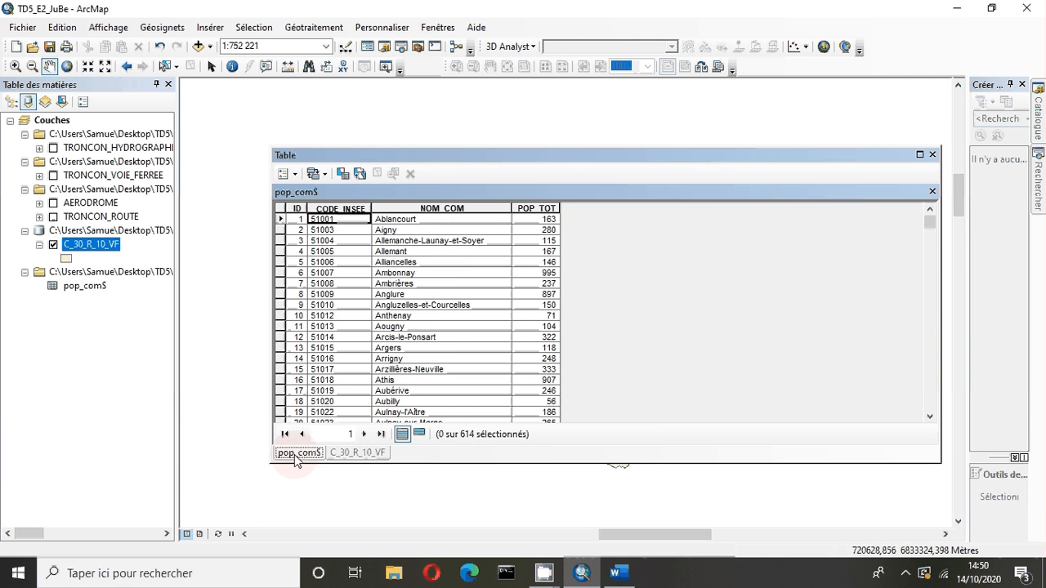
left_click(357, 453)
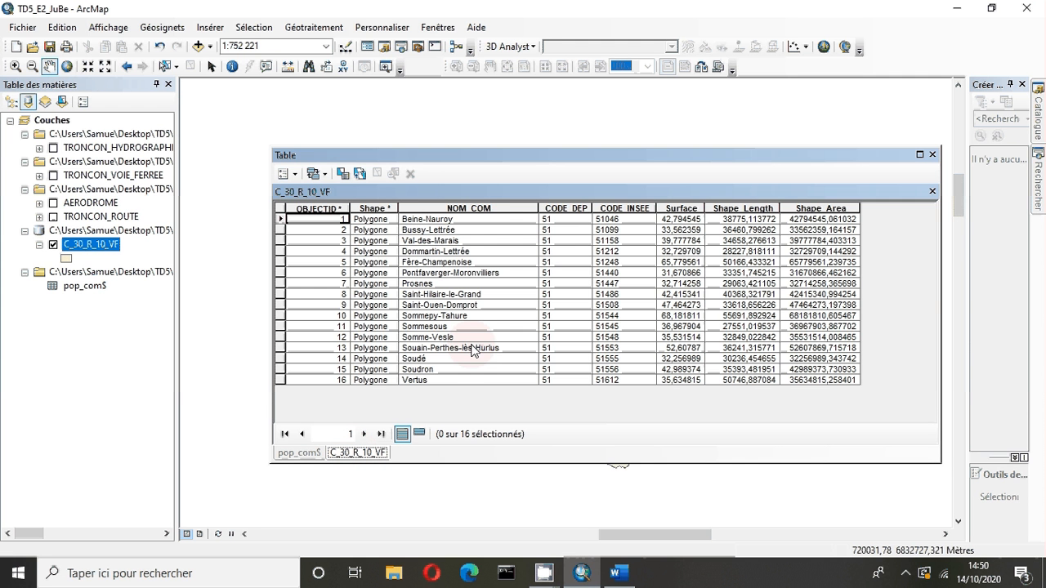
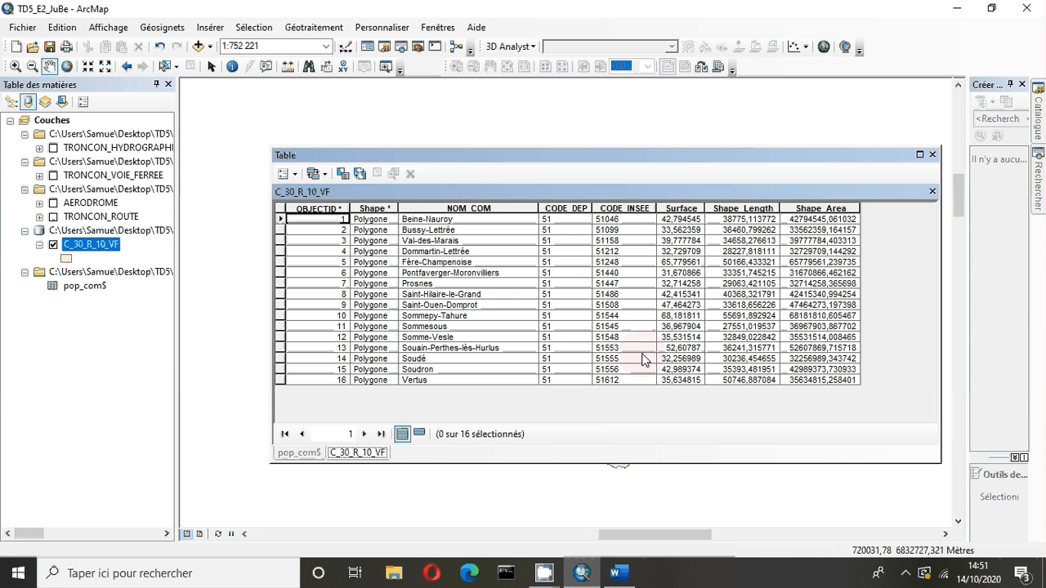
Step: Examine the CODE_INSEE and POP_TOT columns in pop_com$ and the NOM_COM and CODE_INSEE columns in C_30_R_10_VF by highlighting each
left_click(299, 453)
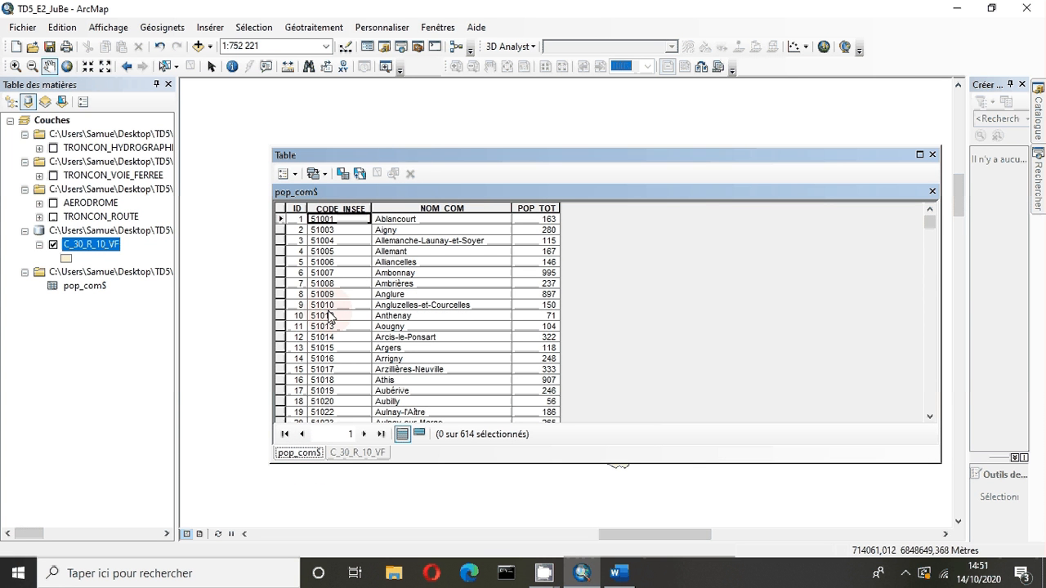
left_click(325, 208)
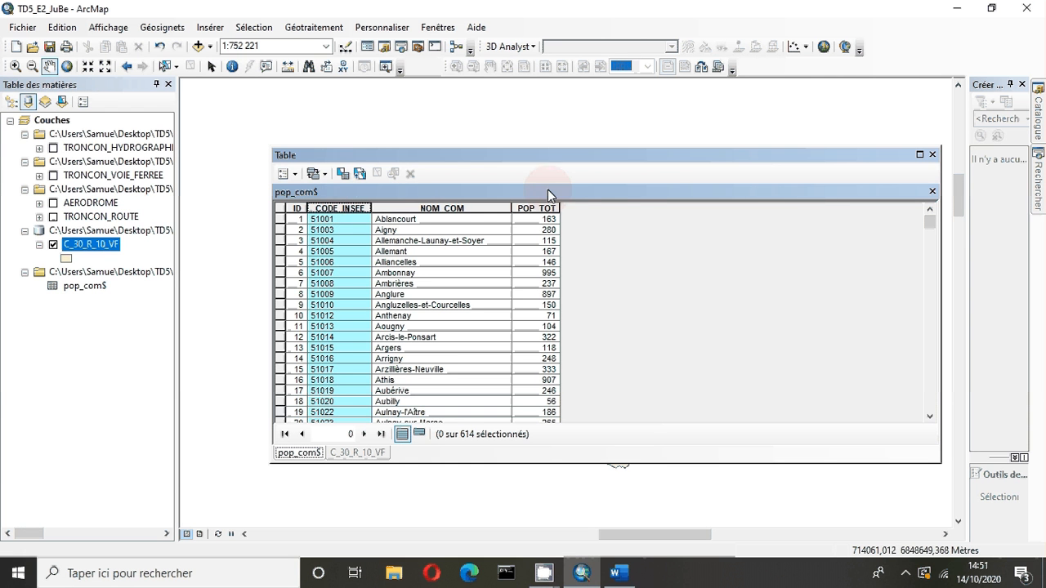
left_click(536, 209)
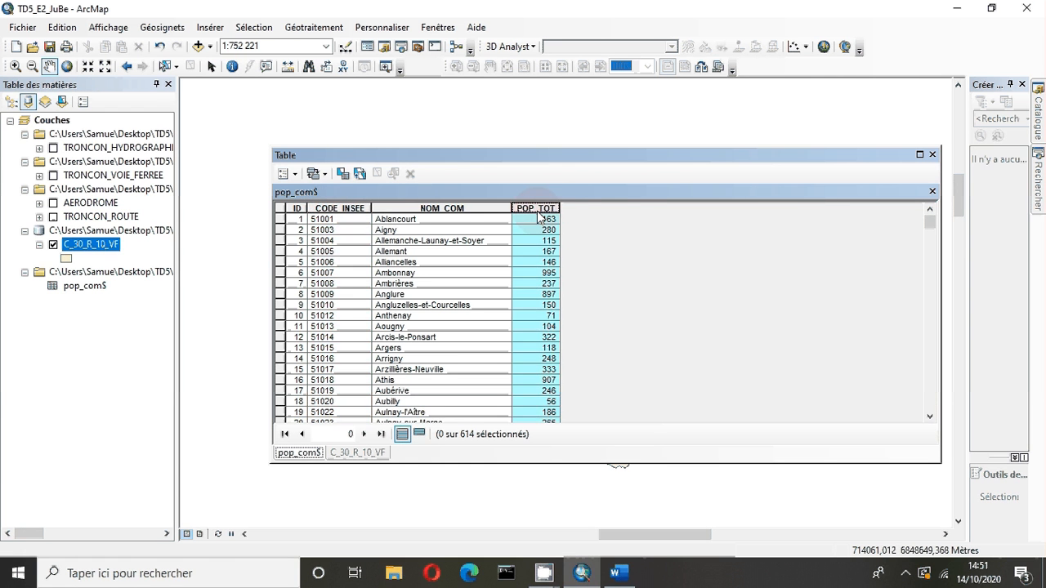
left_click(342, 453)
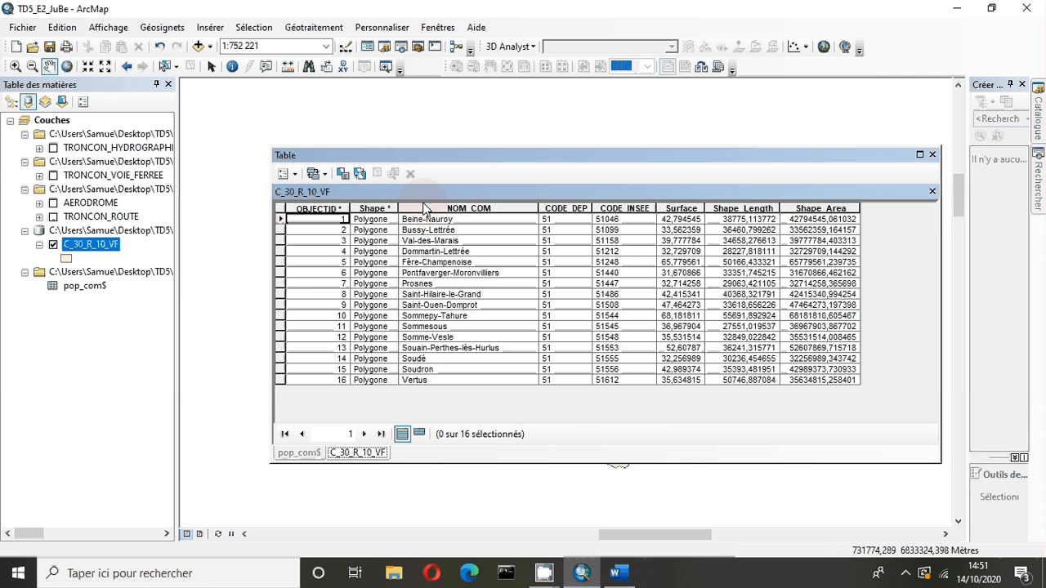
left_click(451, 208)
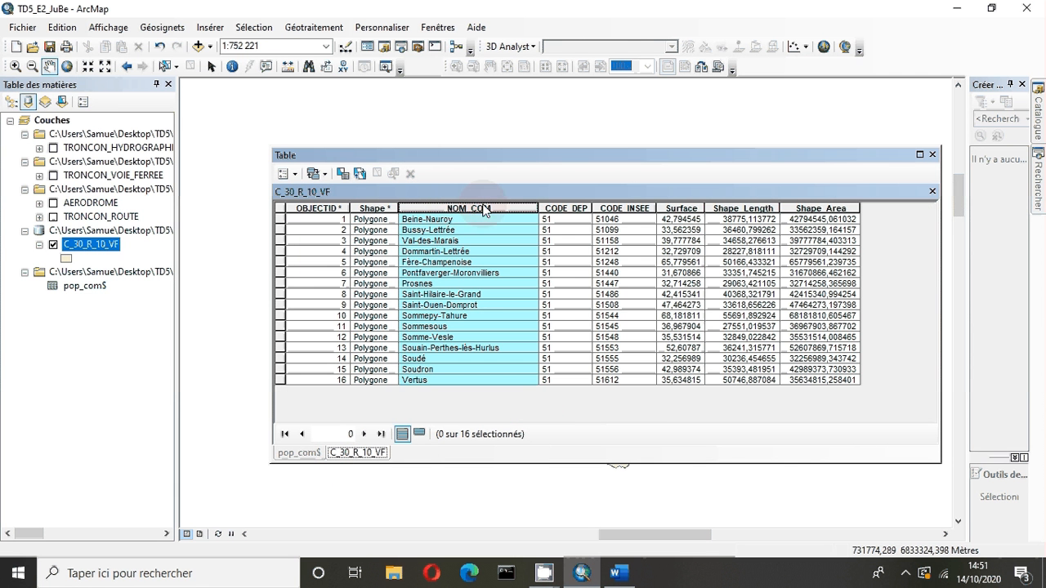
left_click(623, 208)
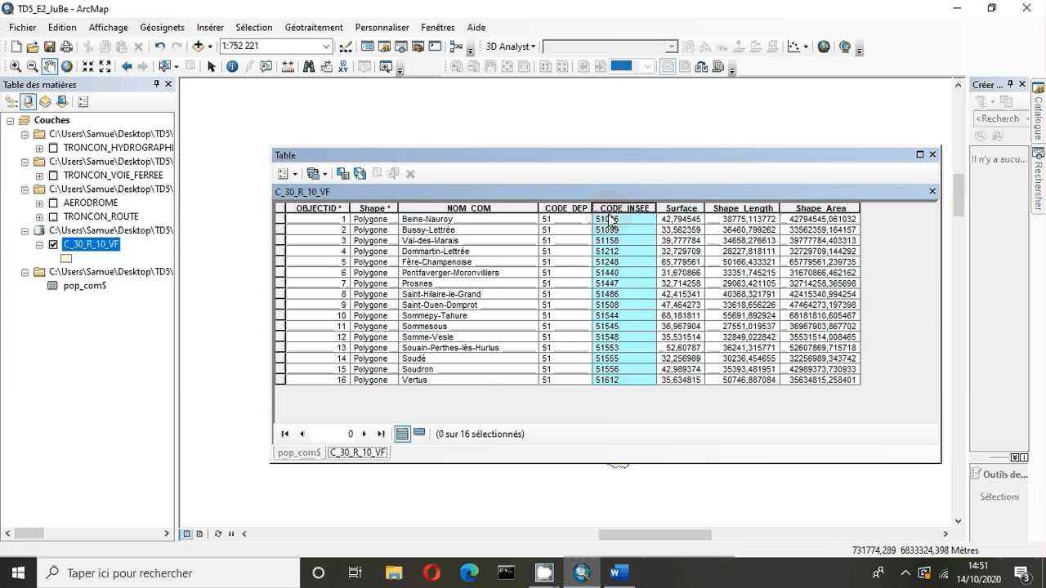
left_click(300, 453)
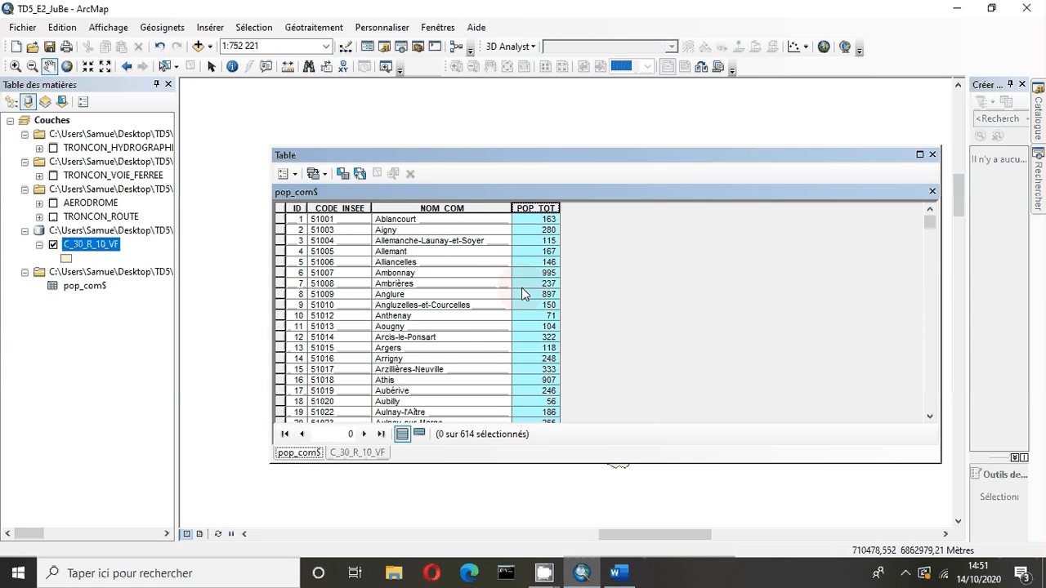
left_click(357, 453)
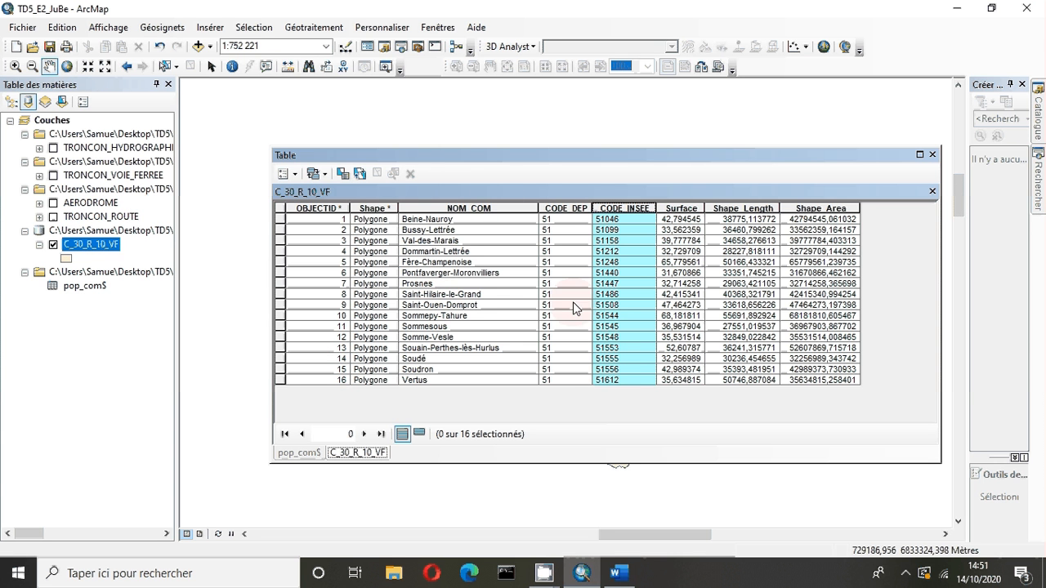
Step: Start an attribute join on the C_30_R_10_VF layer with pop_com$ as the table to join
right_click(91, 244)
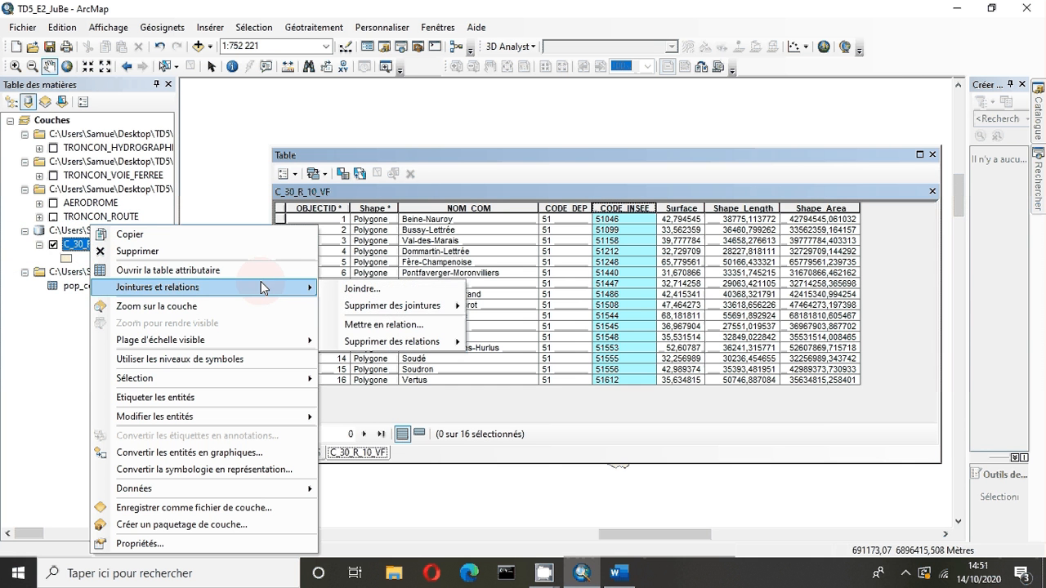
right_click(65, 245)
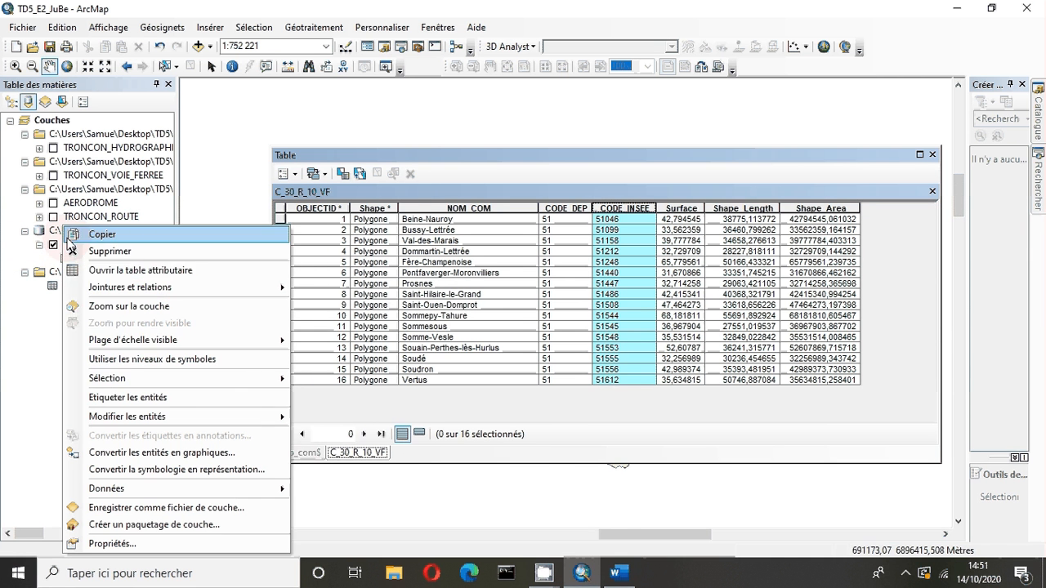
mouse_move(209, 287)
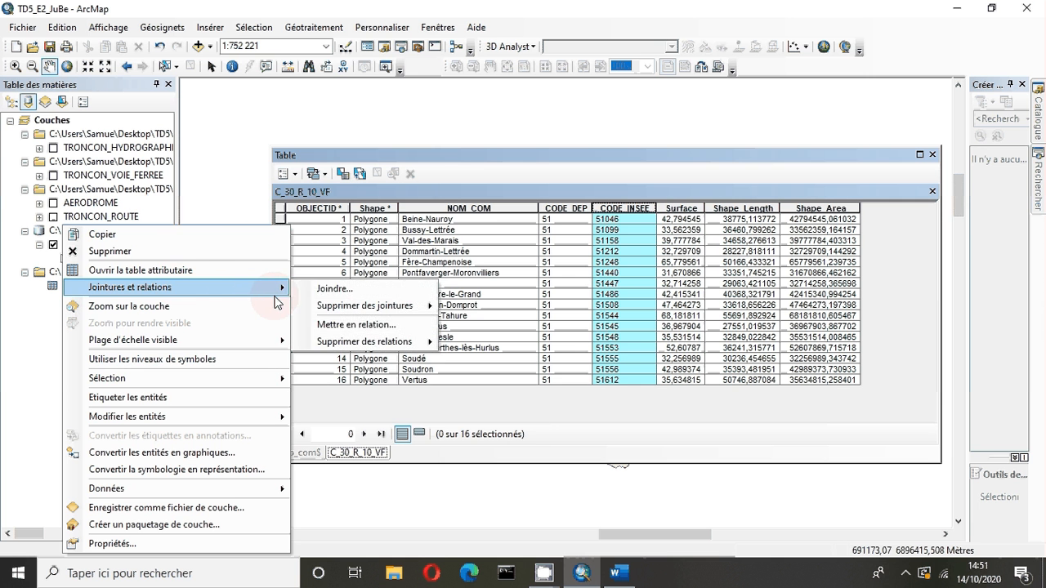
left_click(324, 290)
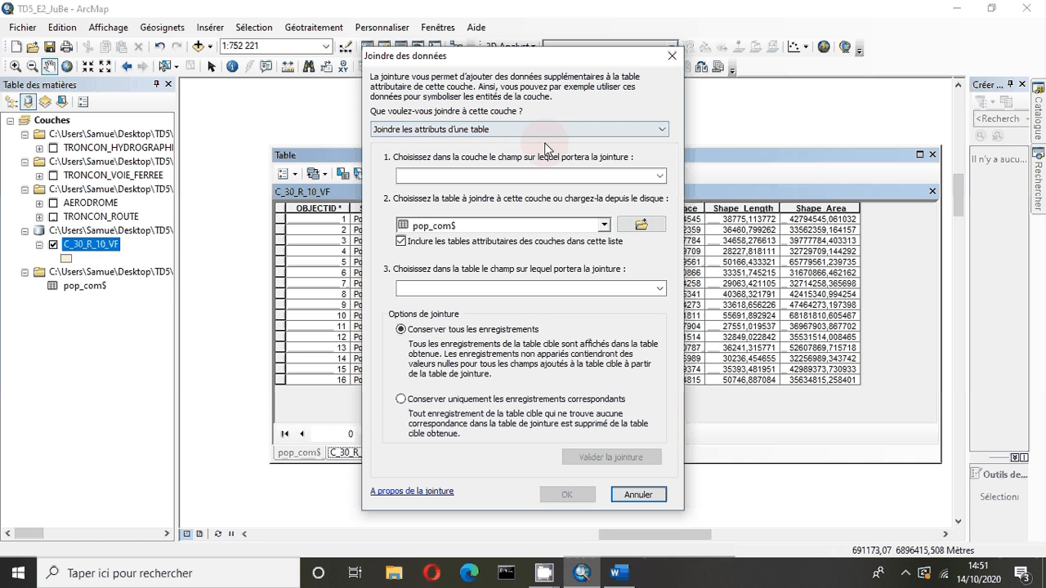
left_click(554, 176)
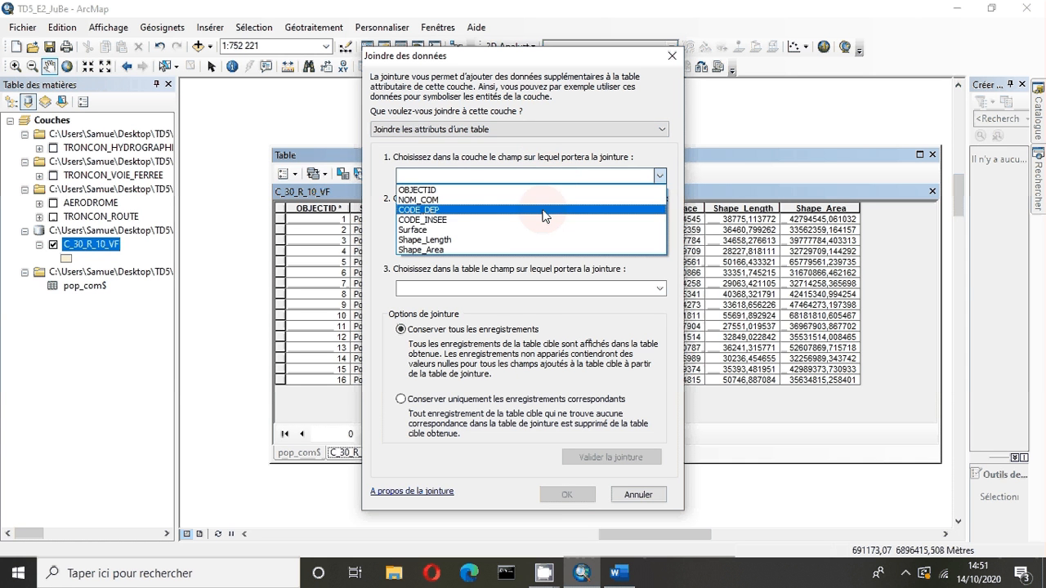
left_click(455, 158)
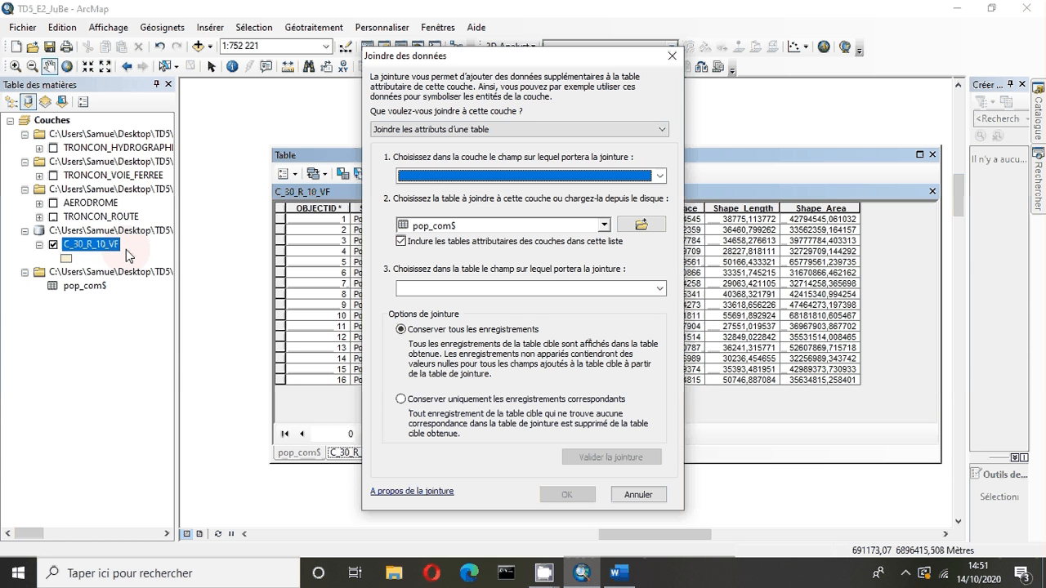
left_click(544, 226)
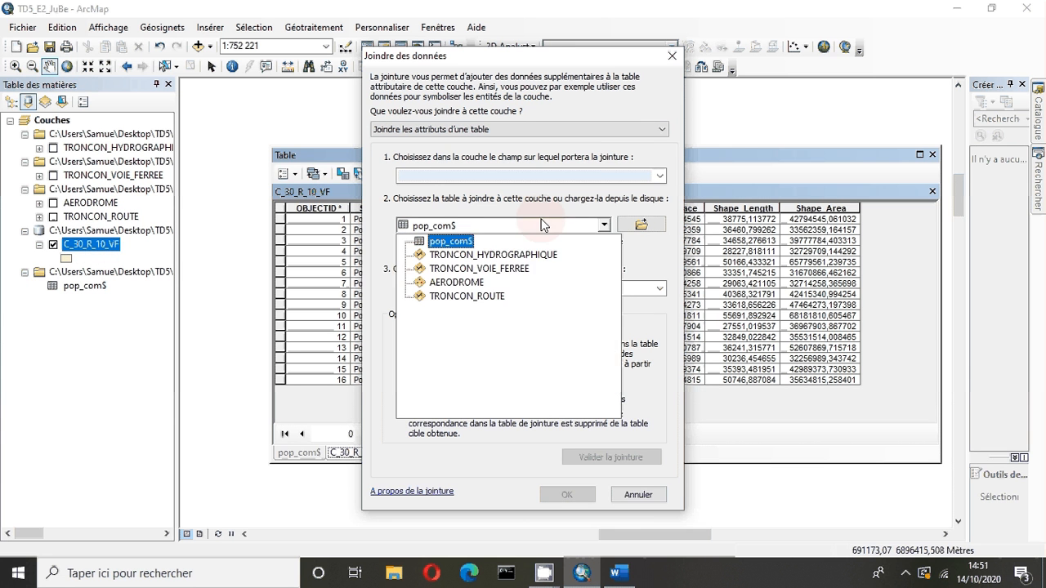
left_click(468, 245)
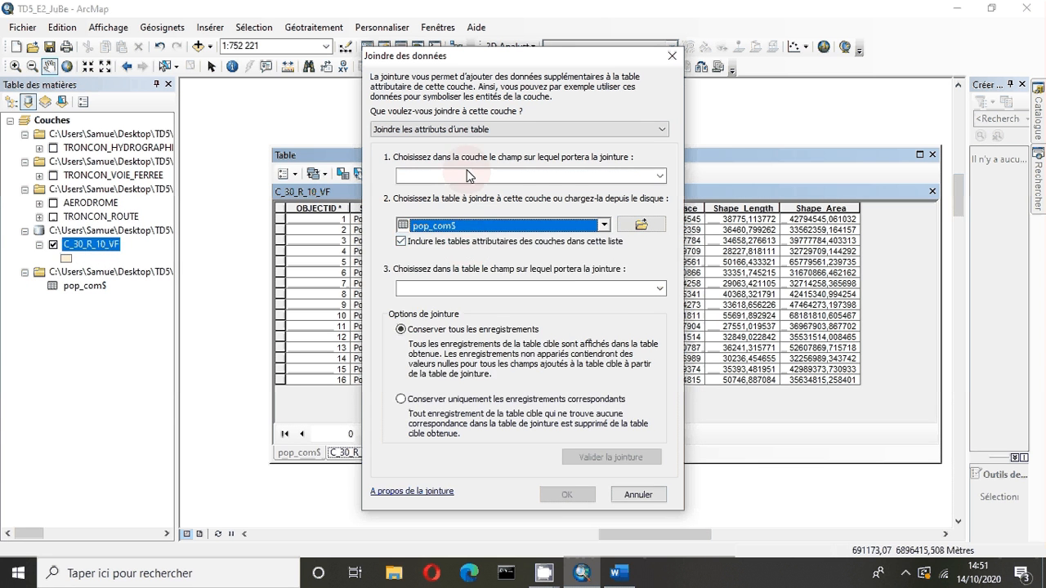
Step: Use CODE_INSEE as the join field in both the layer and the table, apply the join keeping all records, and review the appended columns
left_click(467, 175)
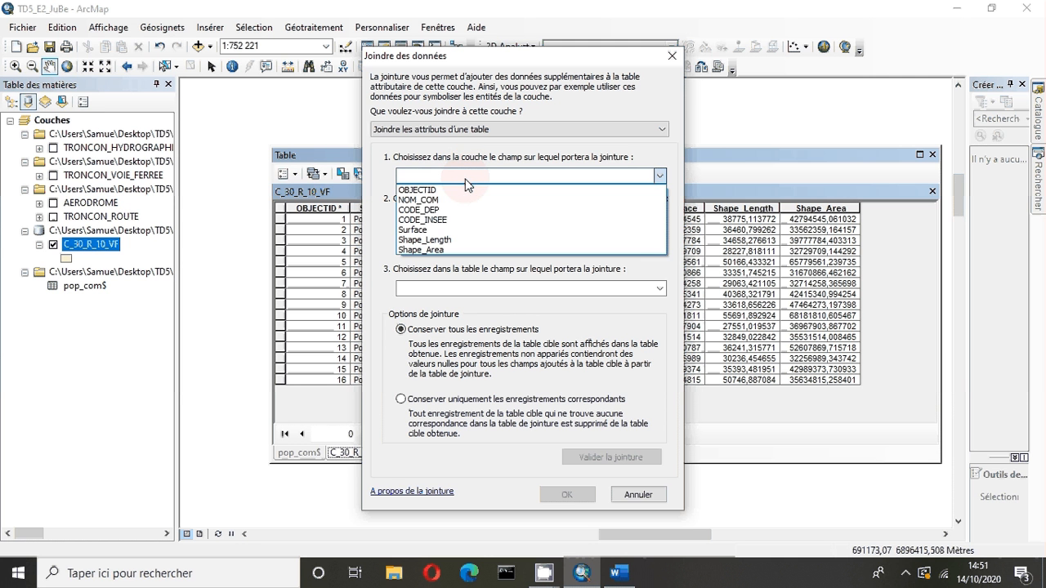
left_click(450, 219)
left_click(470, 289)
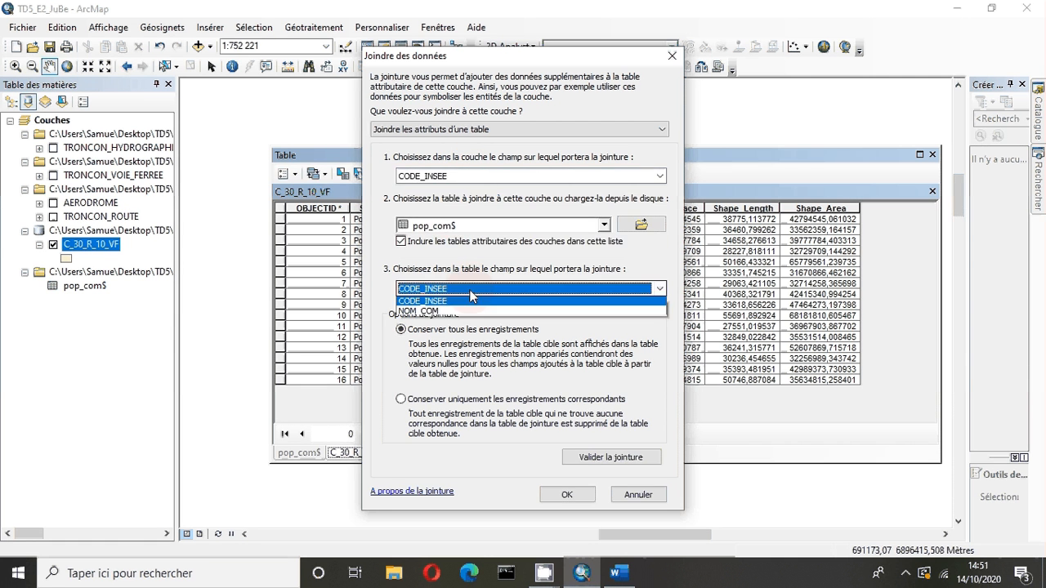
left_click(467, 308)
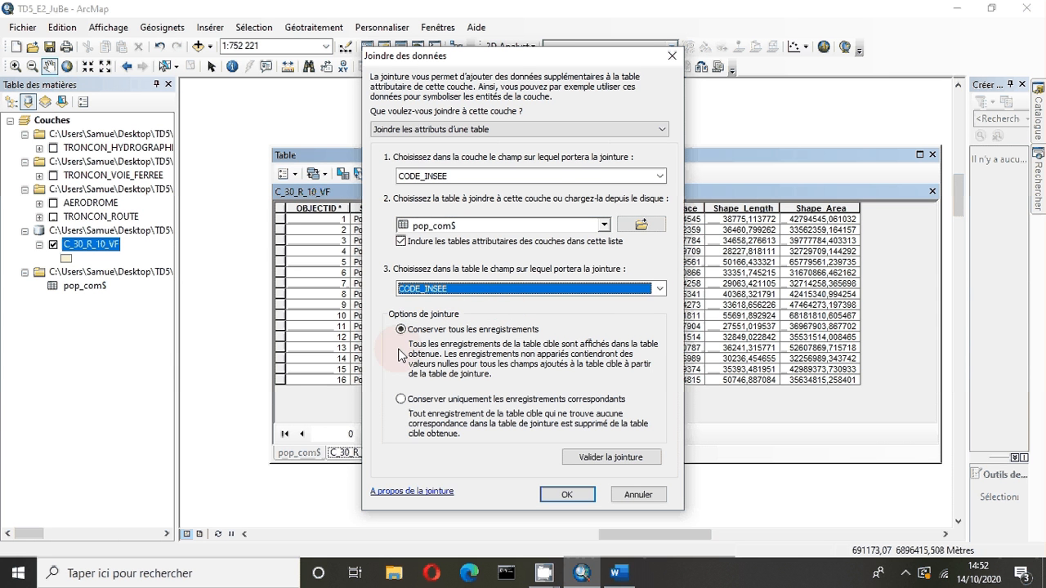
left_click(565, 496)
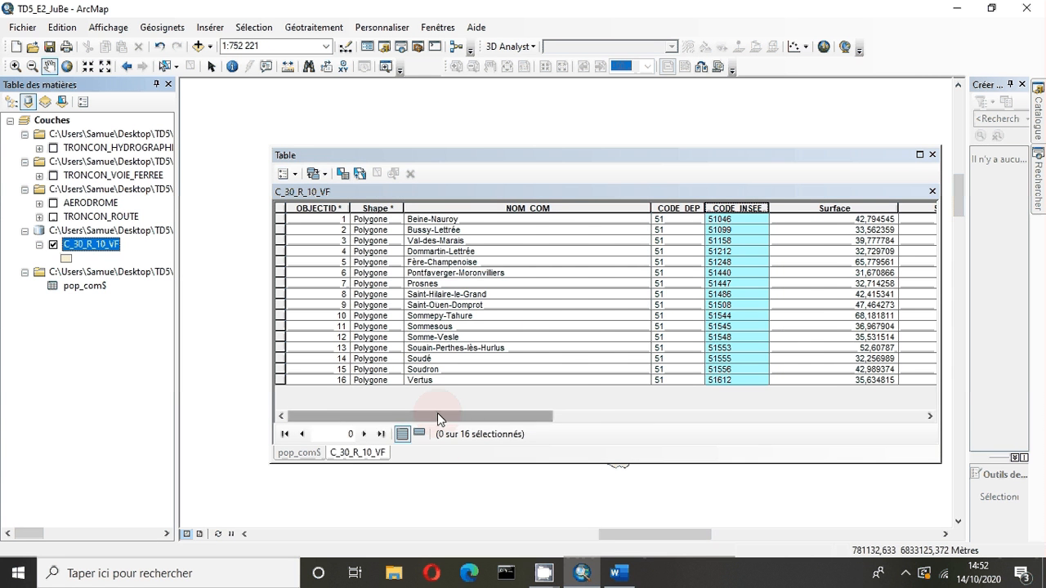
left_click_drag(437, 415, 812, 406)
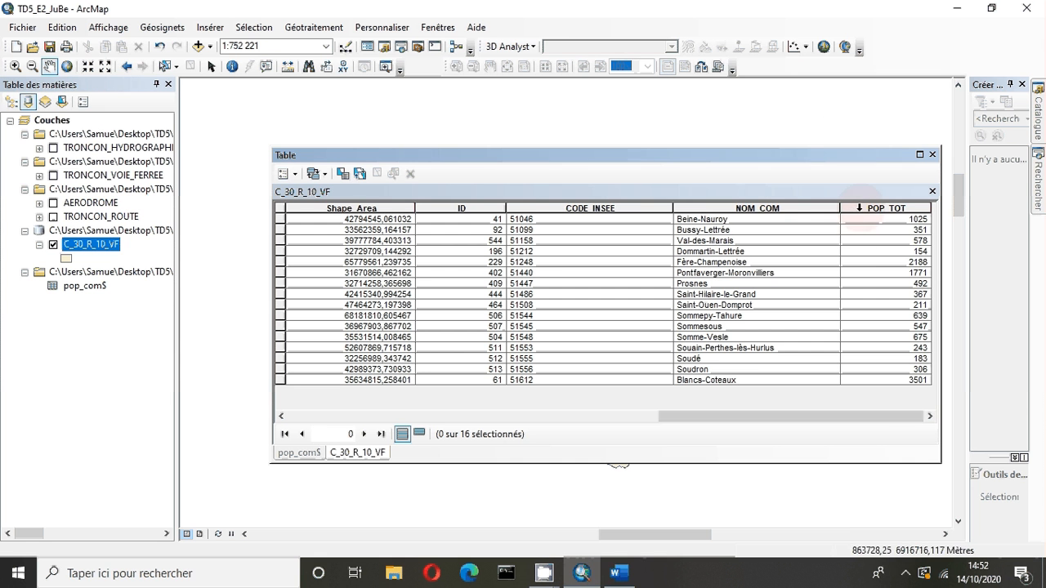
left_click_drag(714, 417, 549, 420)
Step: Inspect the field properties of CODE_INSEE in the pop_com$ table
right_click(85, 286)
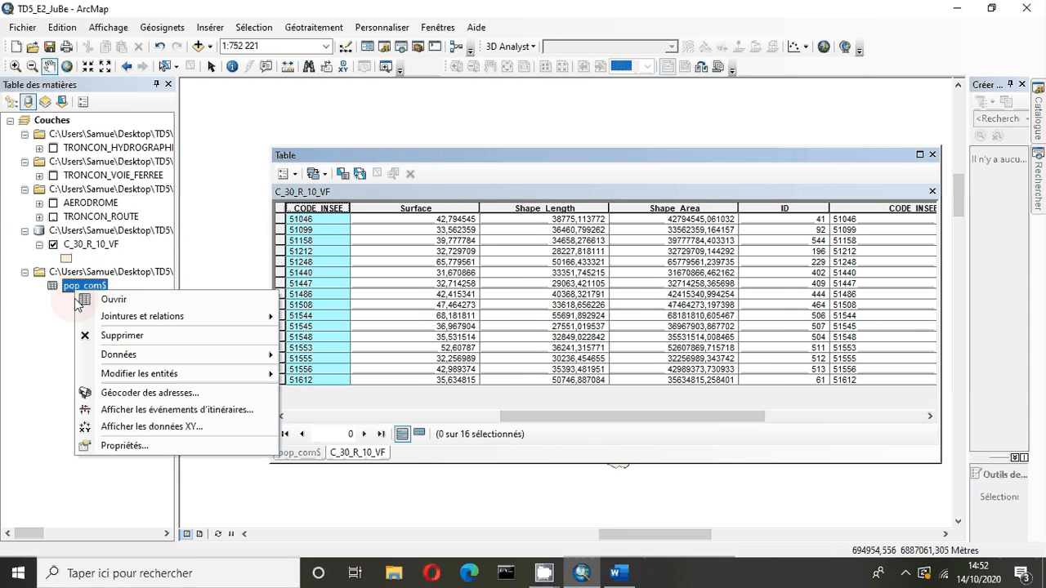
left_click(88, 302)
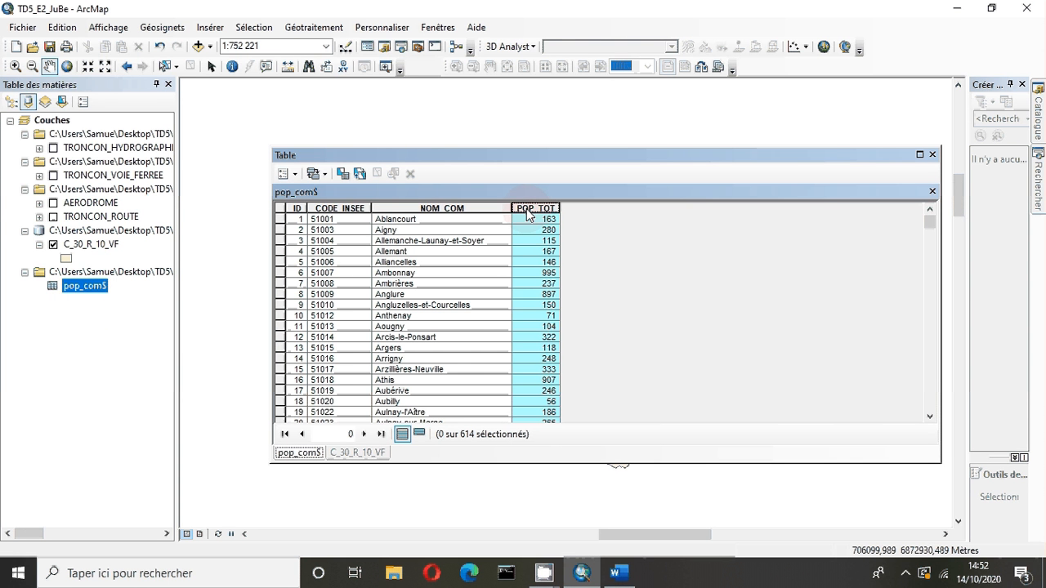
right_click(527, 214)
left_click(327, 210)
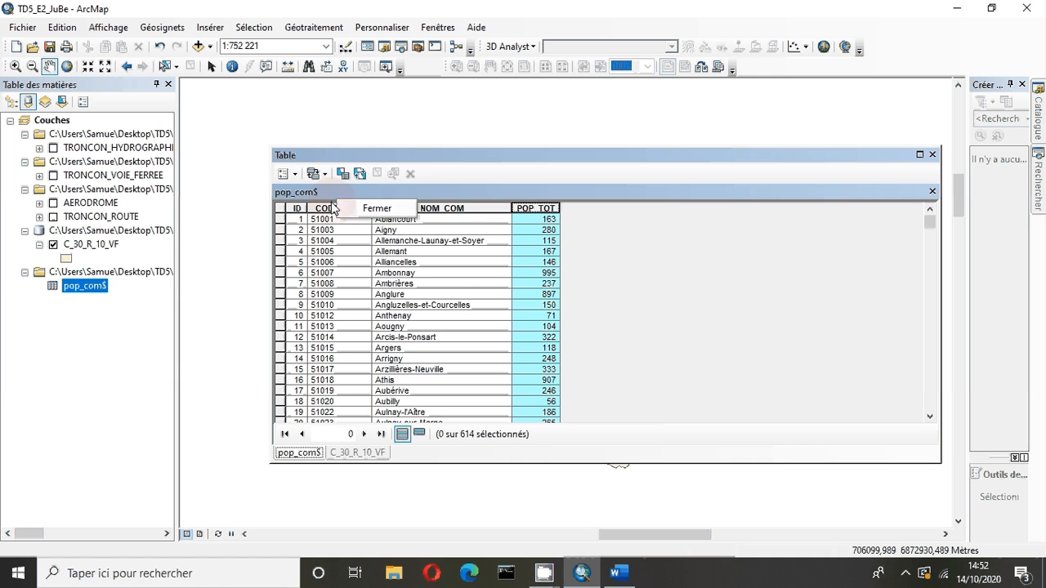
right_click(327, 219)
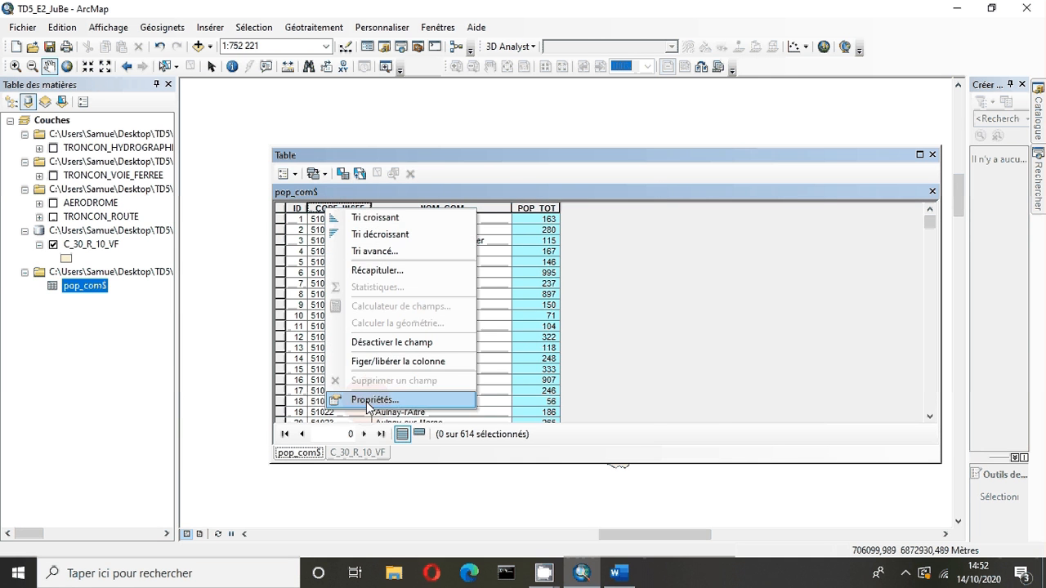
left_click(366, 401)
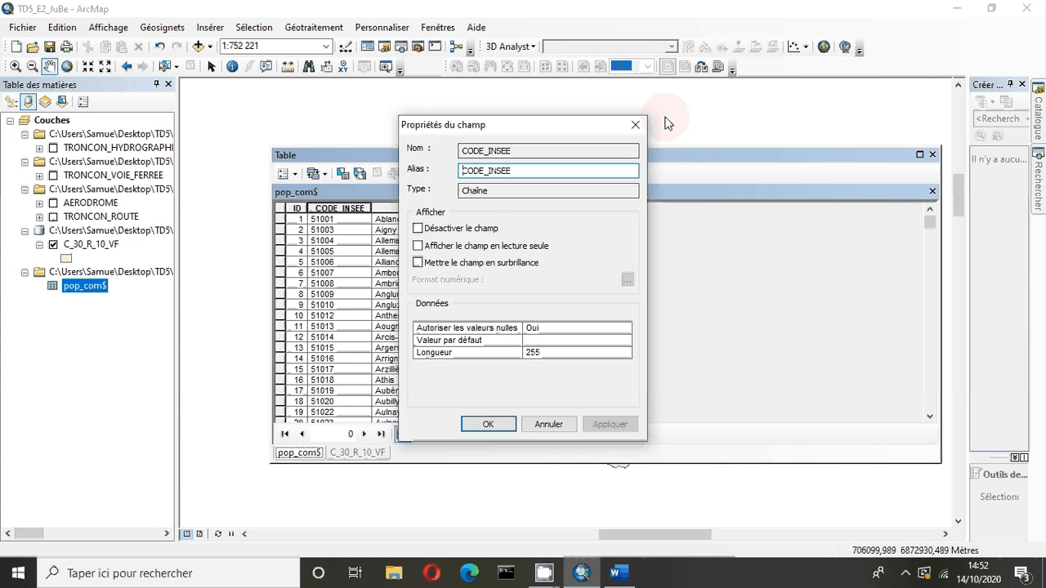
left_click(636, 125)
Step: Inspect the field properties of the layer's own CODE_INSEE field in the C_30_R_10_VF attribute table
left_click(356, 452)
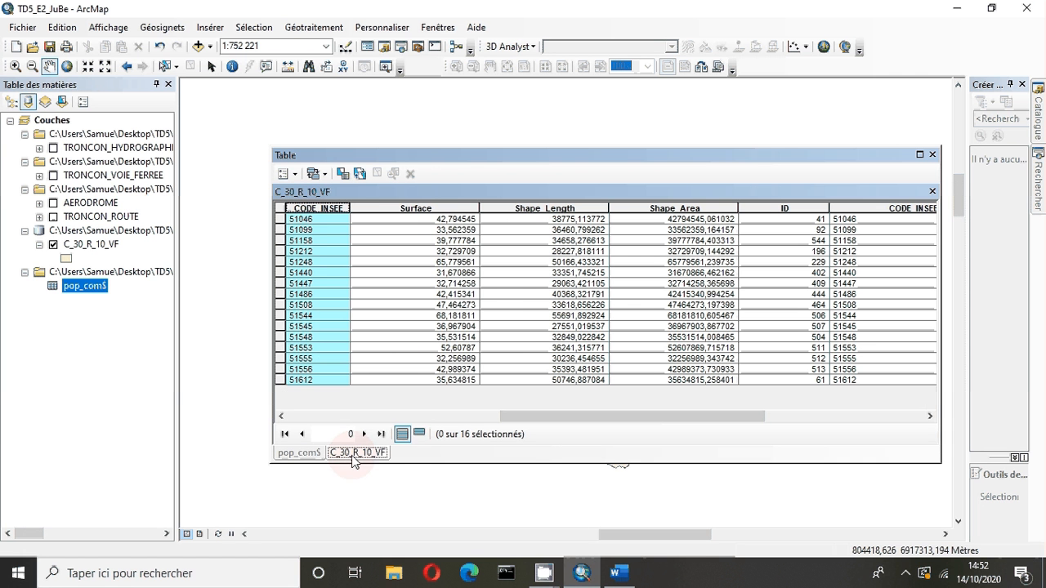
right_click(313, 211)
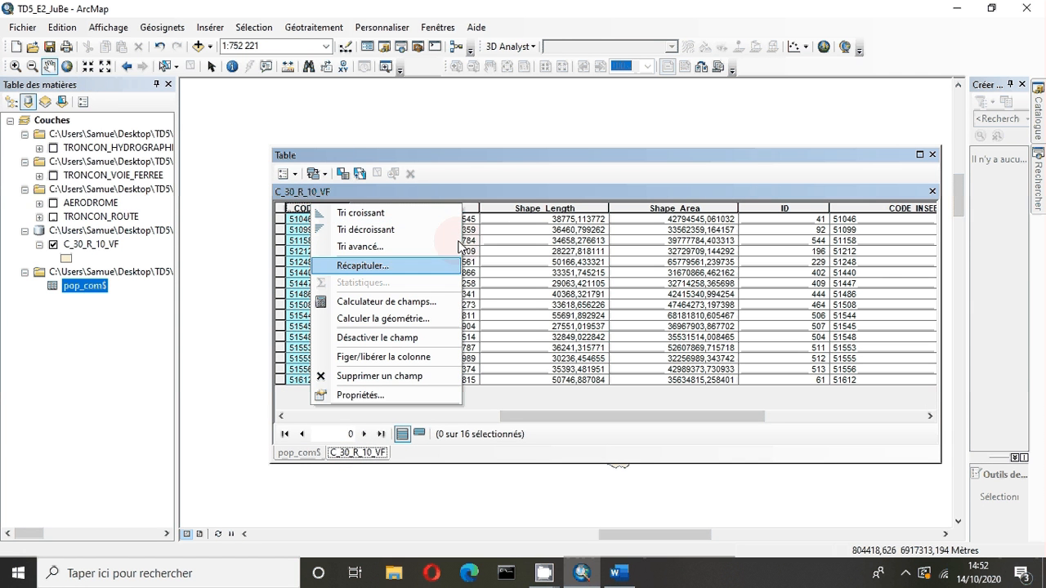
left_click(350, 396)
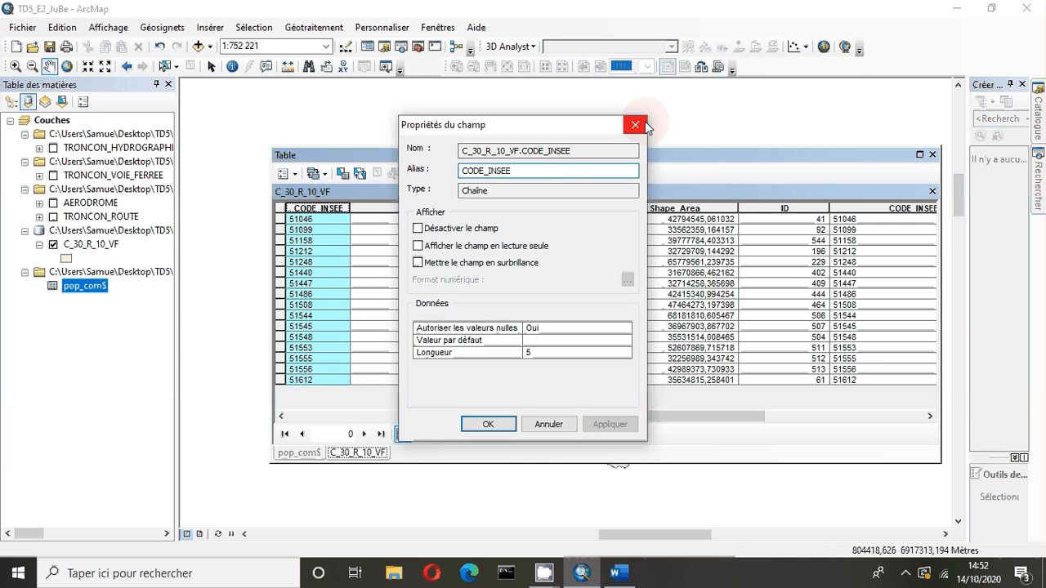
left_click(635, 125)
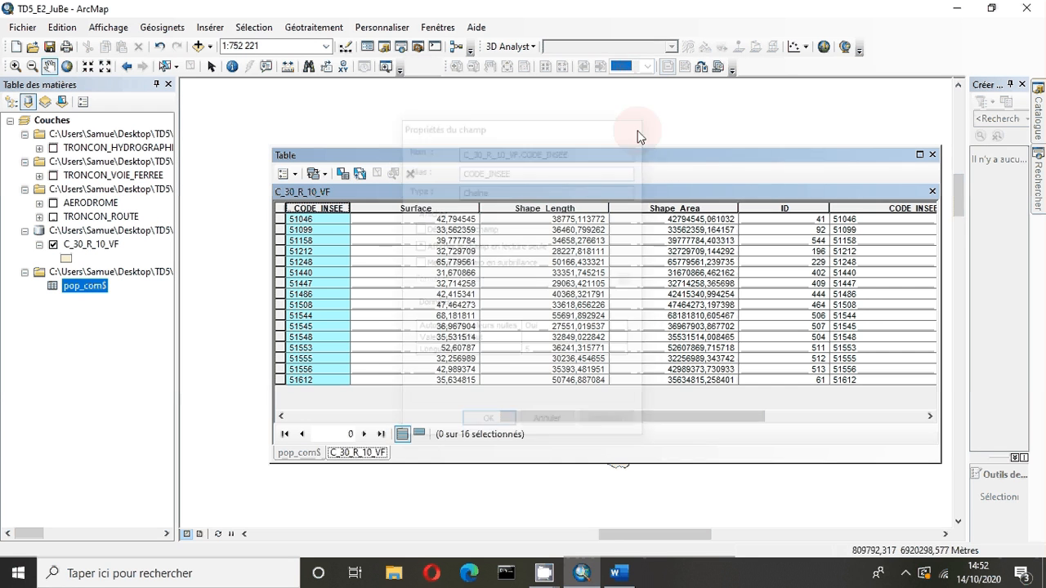
Step: Check in the table options whether a field can be added to the pop_com$ table
left_click(288, 455)
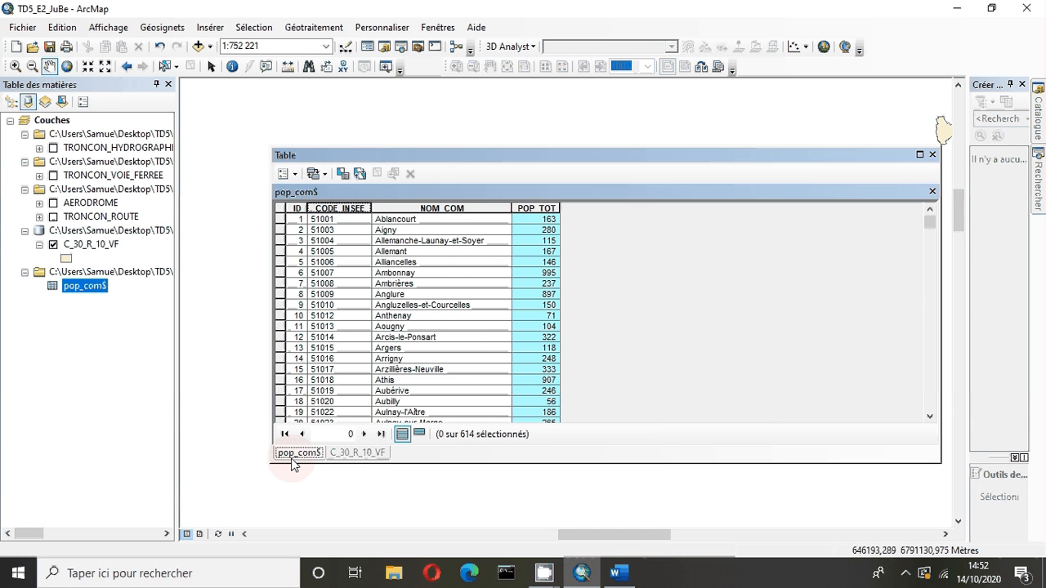
left_click(358, 452)
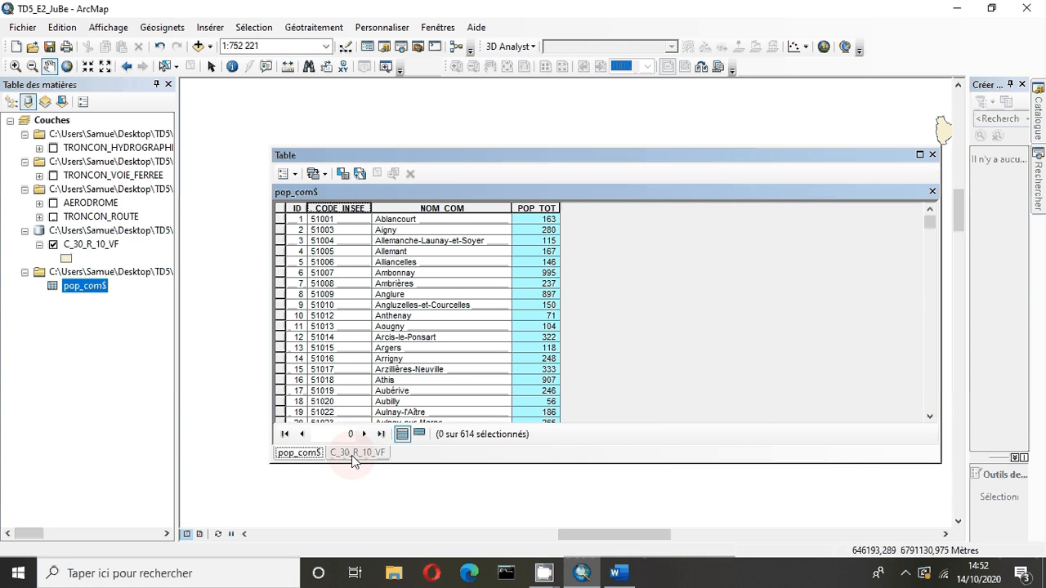
left_click(314, 456)
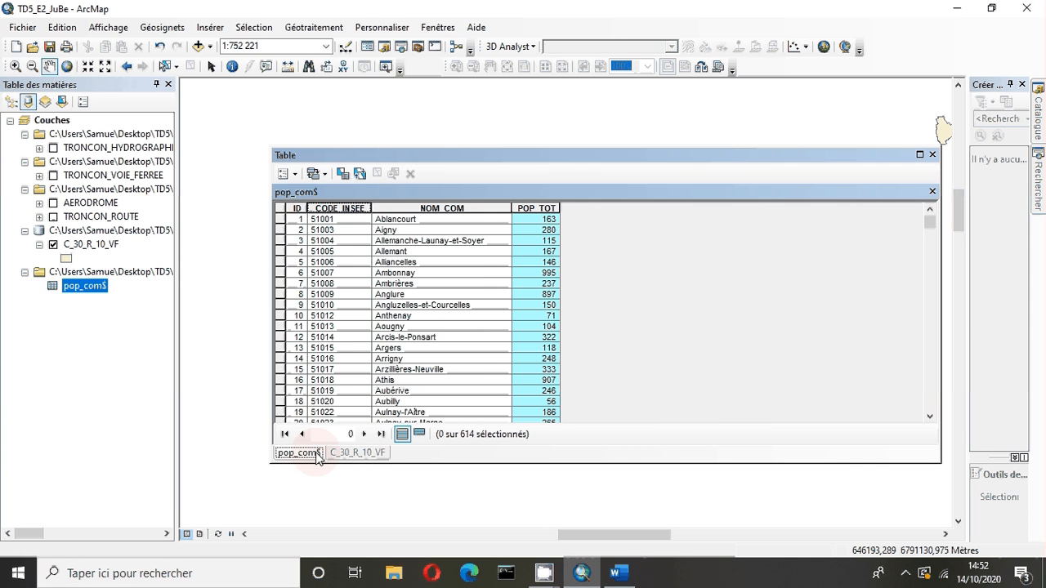
left_click(284, 173)
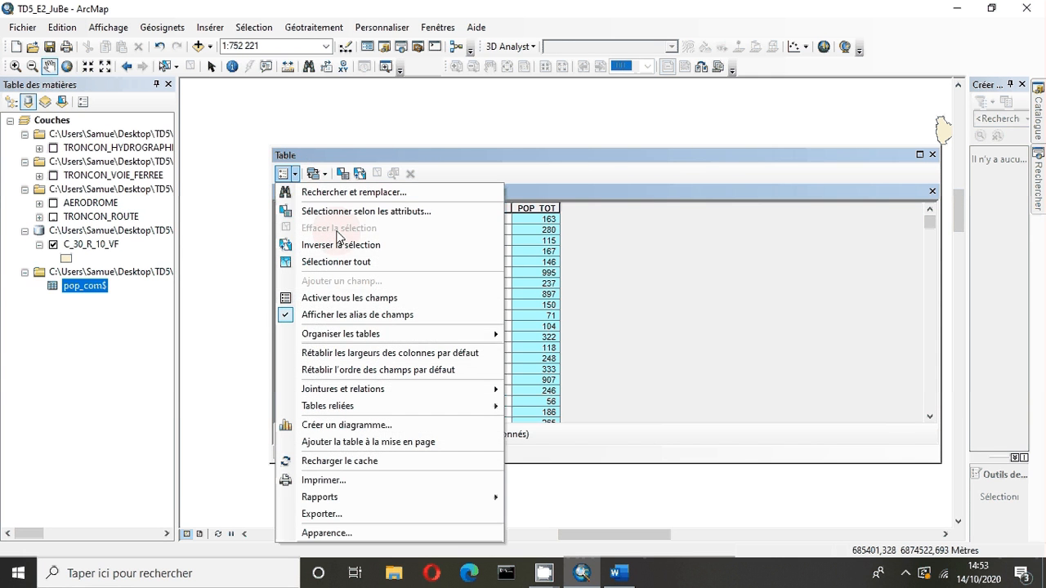
left_click(645, 251)
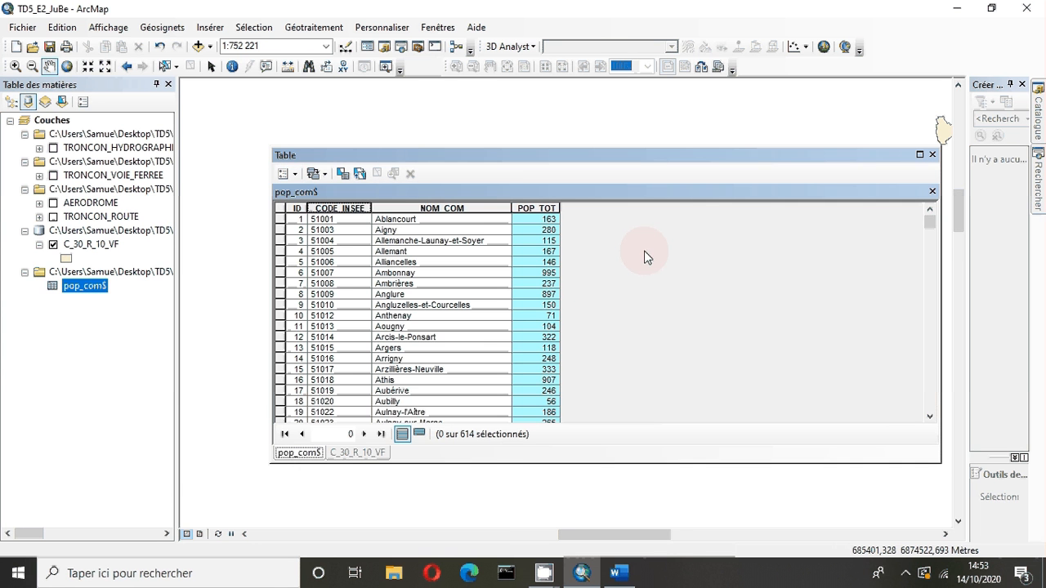
Step: View the Add Field settings for the C_30_R_10_VF attribute table without adding a field
left_click(346, 464)
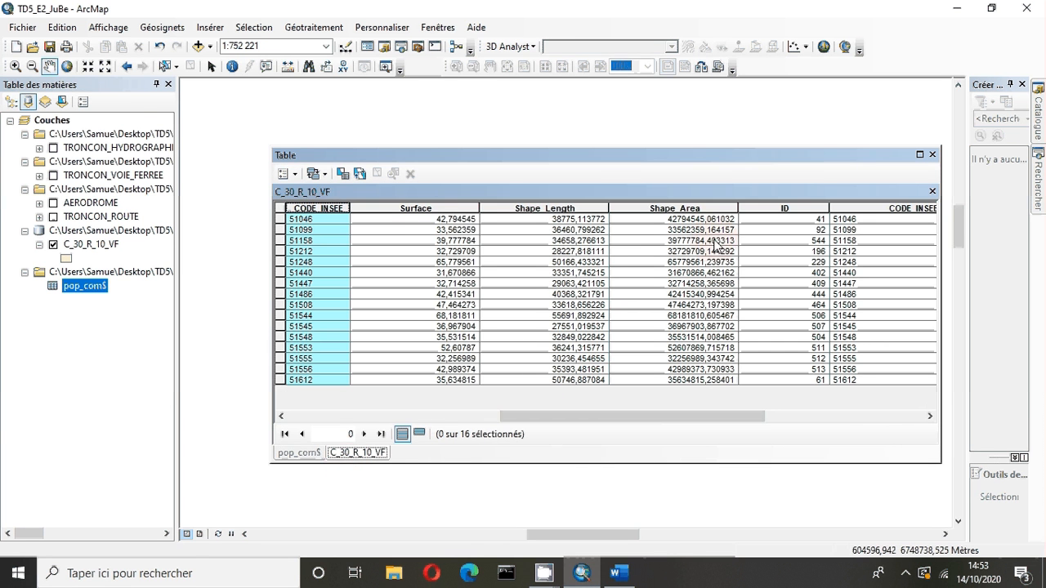
left_click(284, 174)
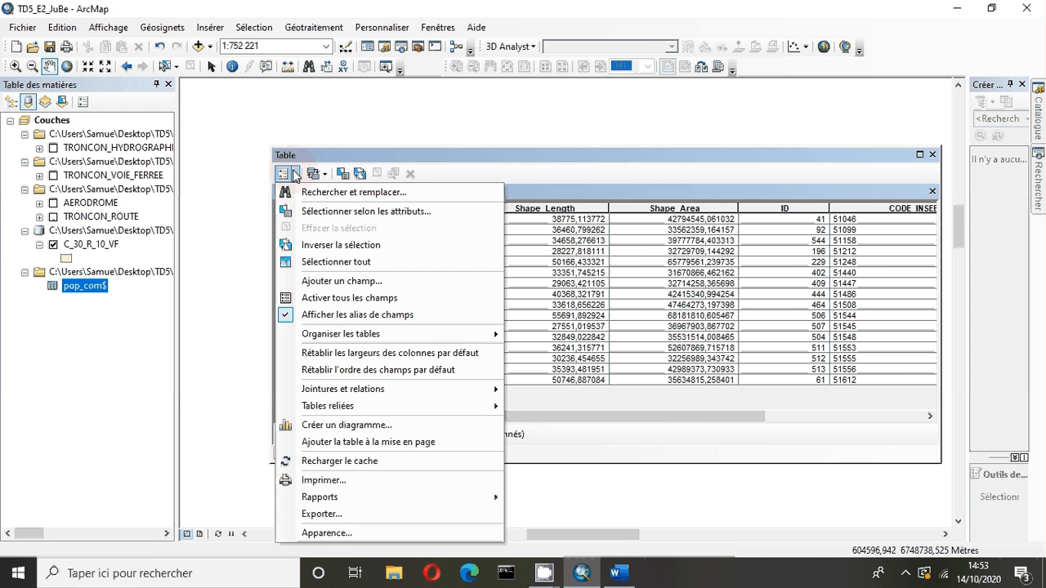
left_click(344, 280)
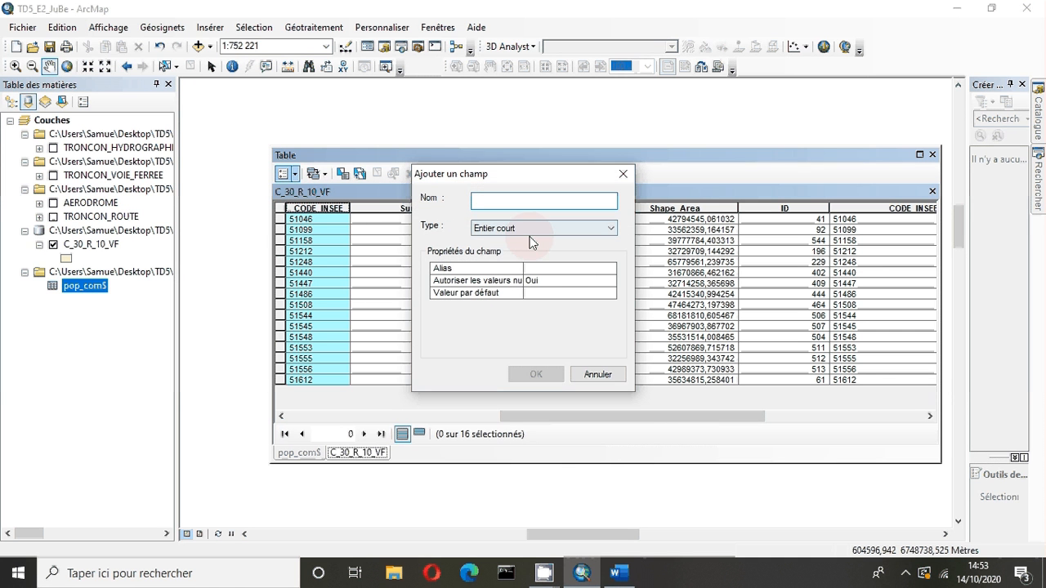
left_click(623, 173)
Step: Check the data type of the CODE_INSEE join field in pop_com$ again
left_click(299, 453)
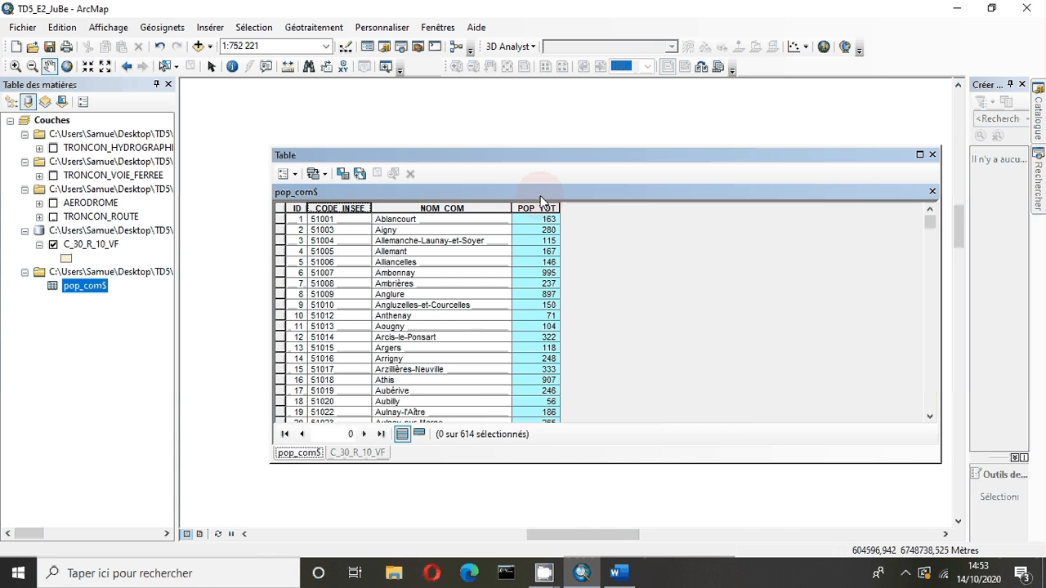
right_click(327, 209)
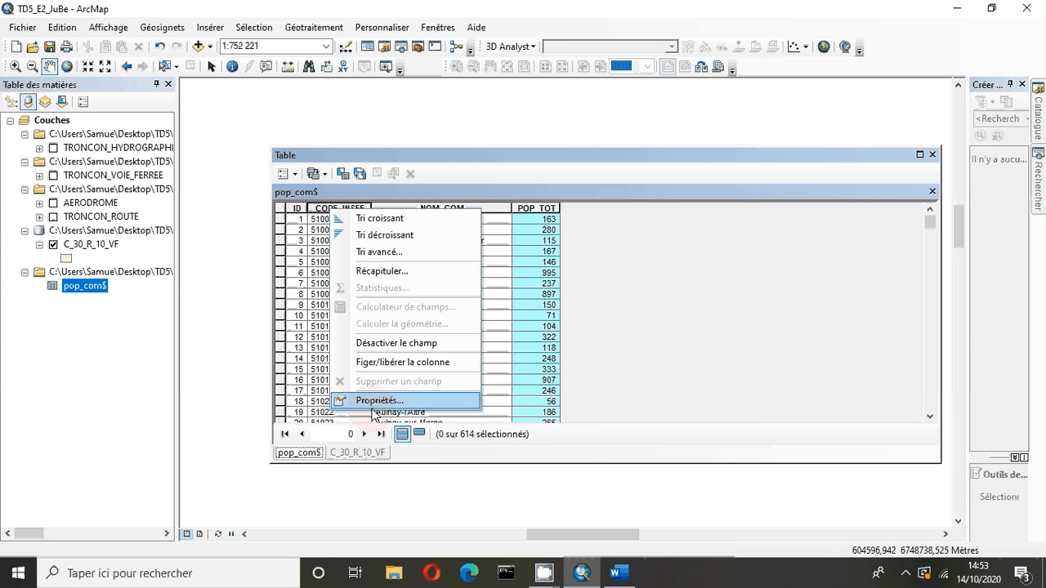
left_click(376, 400)
double_click(456, 191)
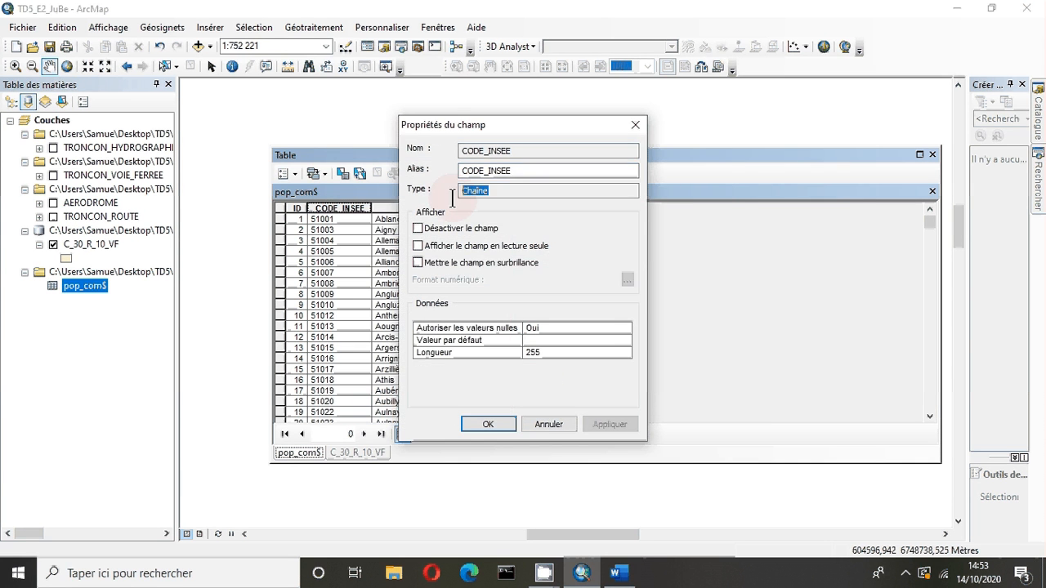
left_click(636, 126)
left_click(401, 437)
Step: Add a field named codeinsse_LB of type Réel double to the C_30_R_10_VF attribute table
left_click(357, 452)
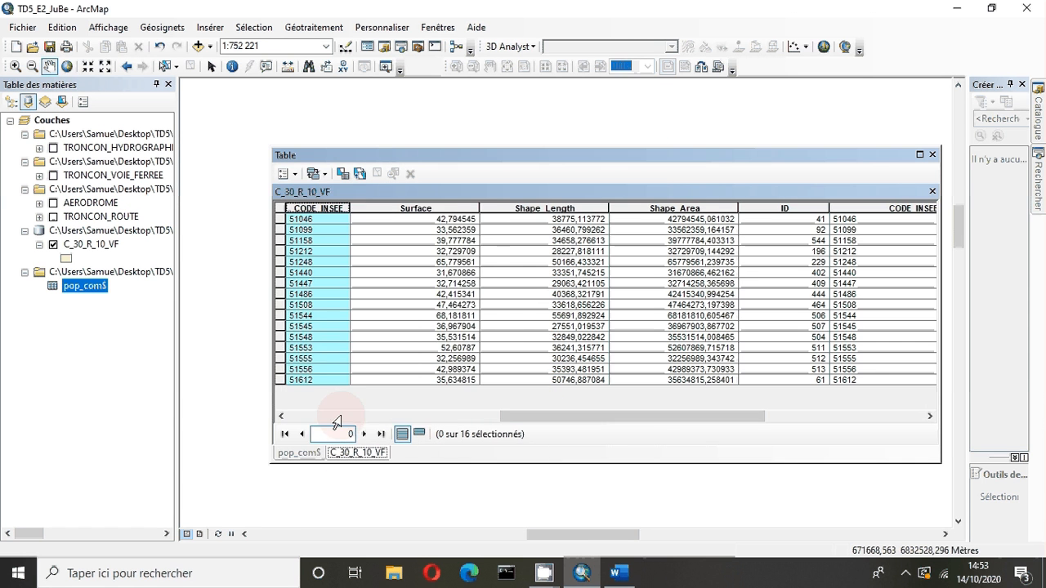
left_click(293, 174)
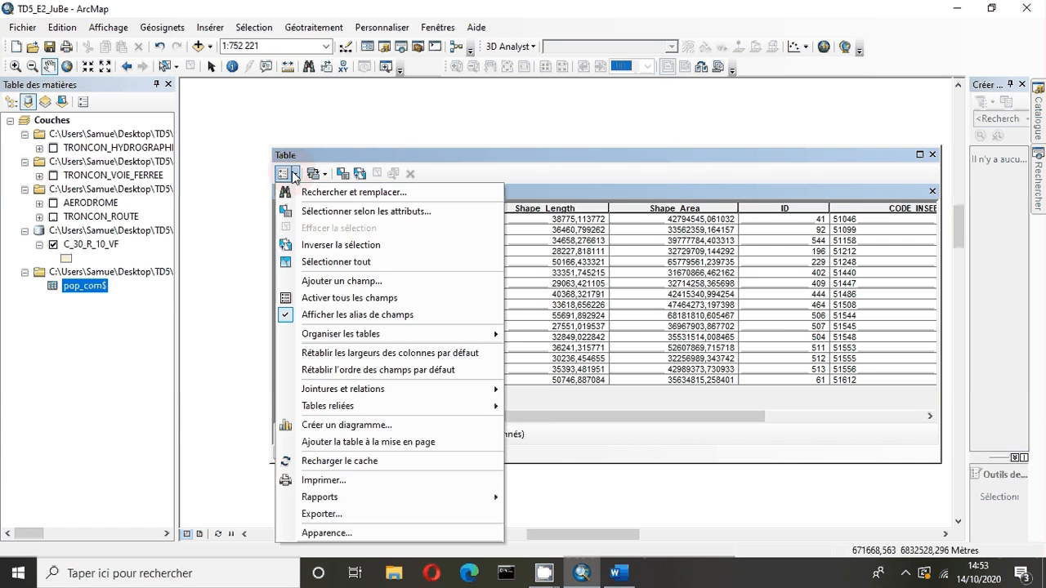
left_click(319, 280)
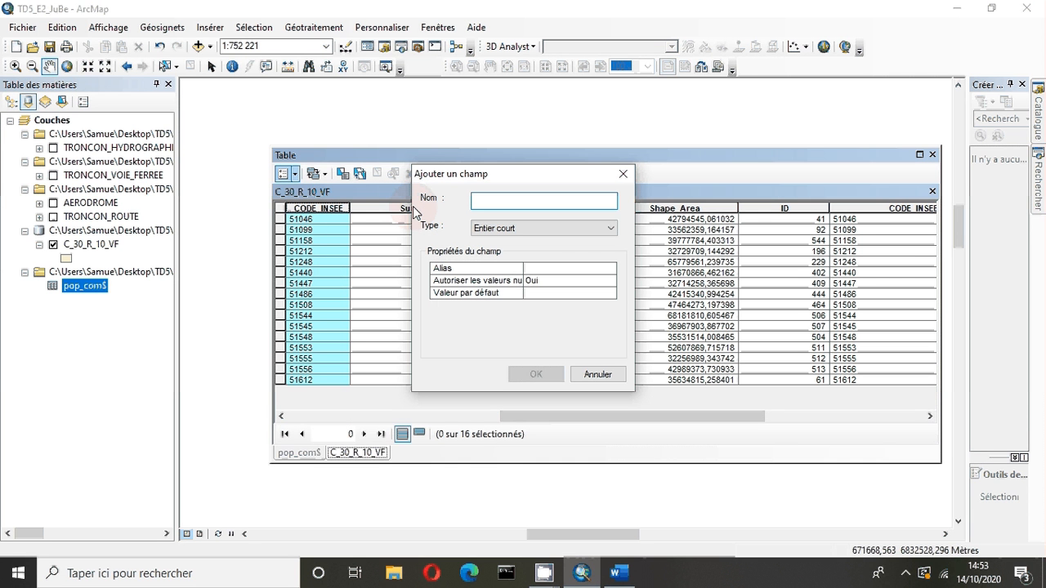
type("codeinsse_LB")
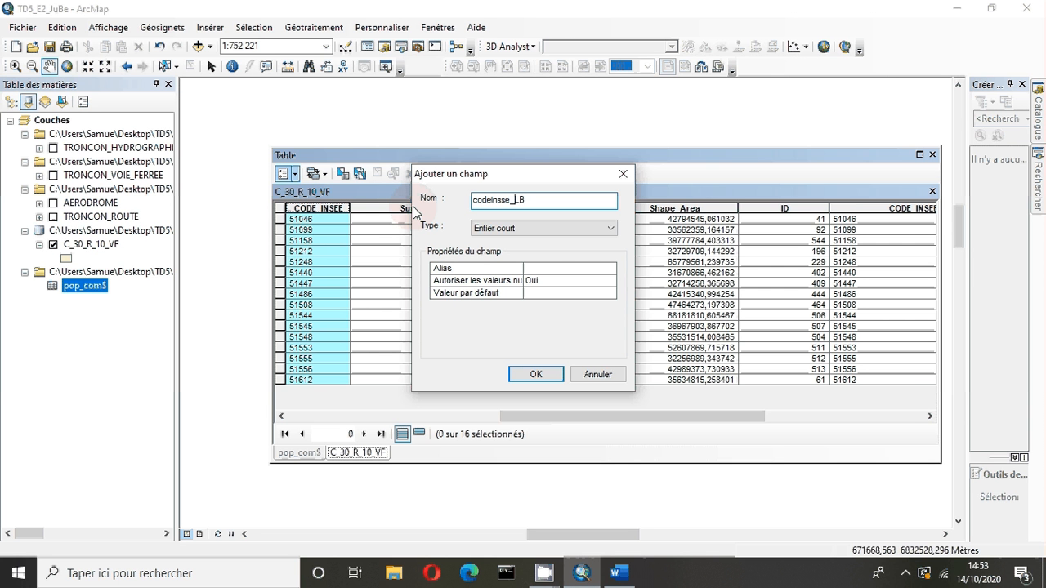
left_click(482, 229)
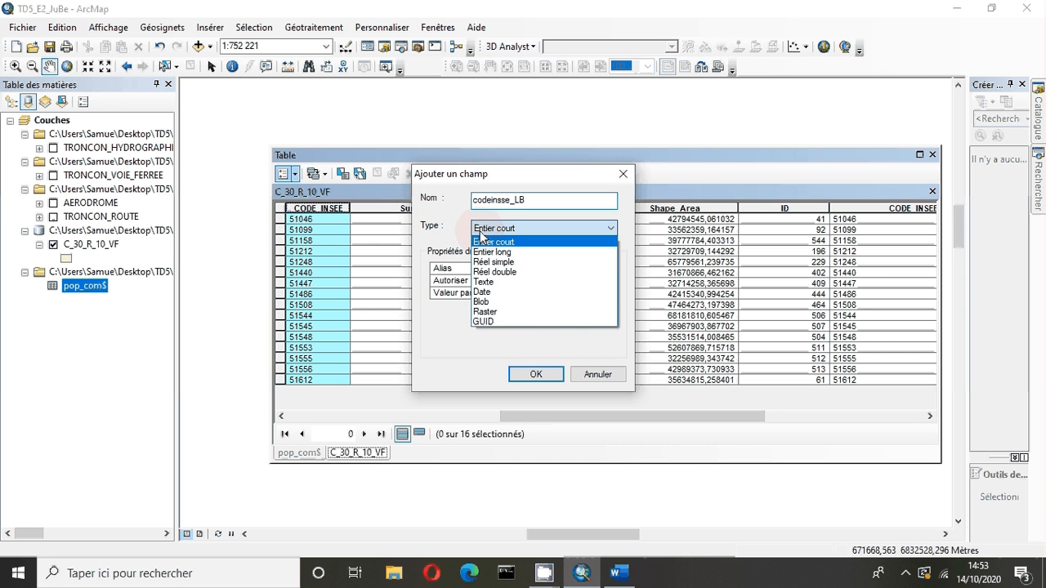
left_click(485, 271)
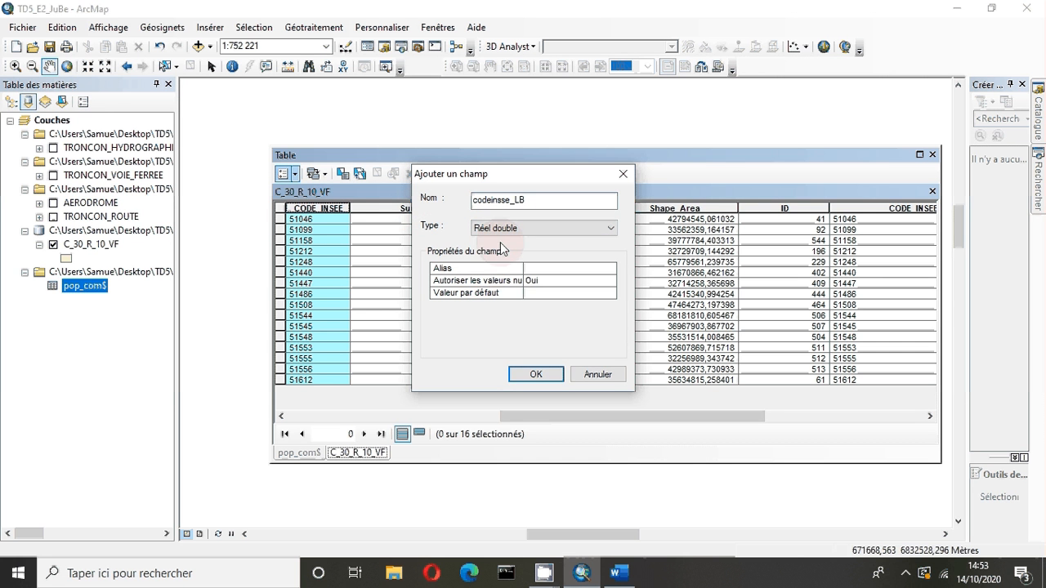
left_click(561, 377)
Step: Fill the codeinsse_LB field with the values of C_30_R_10_VF.CODE_INSEE using the Field Calculator
left_click_drag(597, 416, 855, 411)
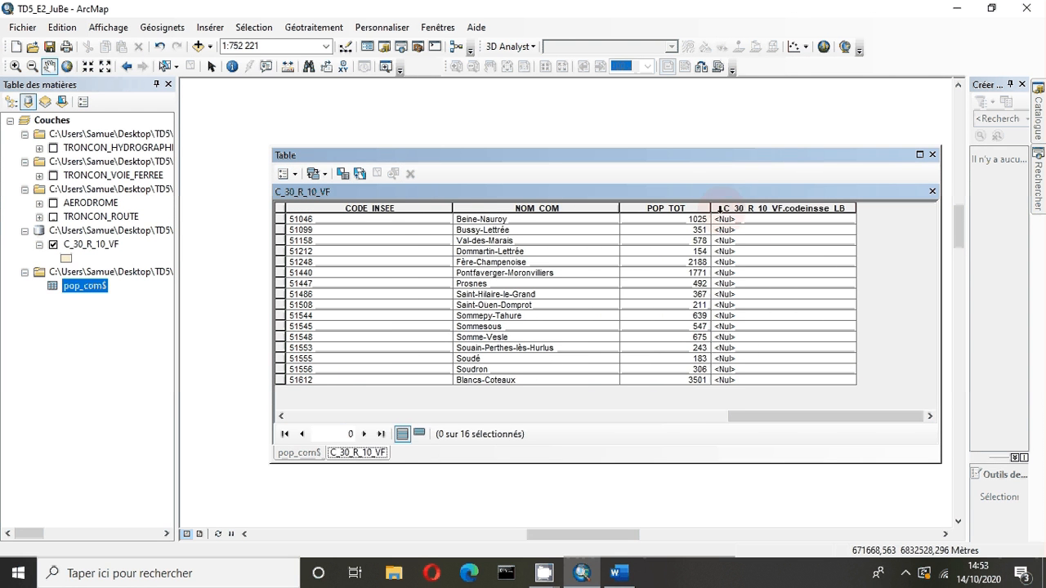
right_click(740, 208)
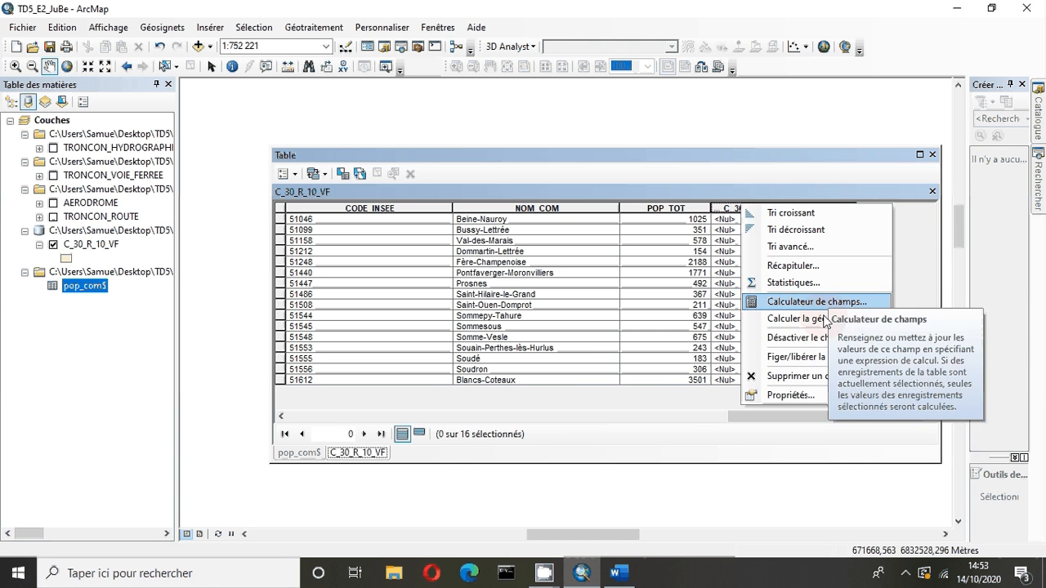
left_click(826, 304)
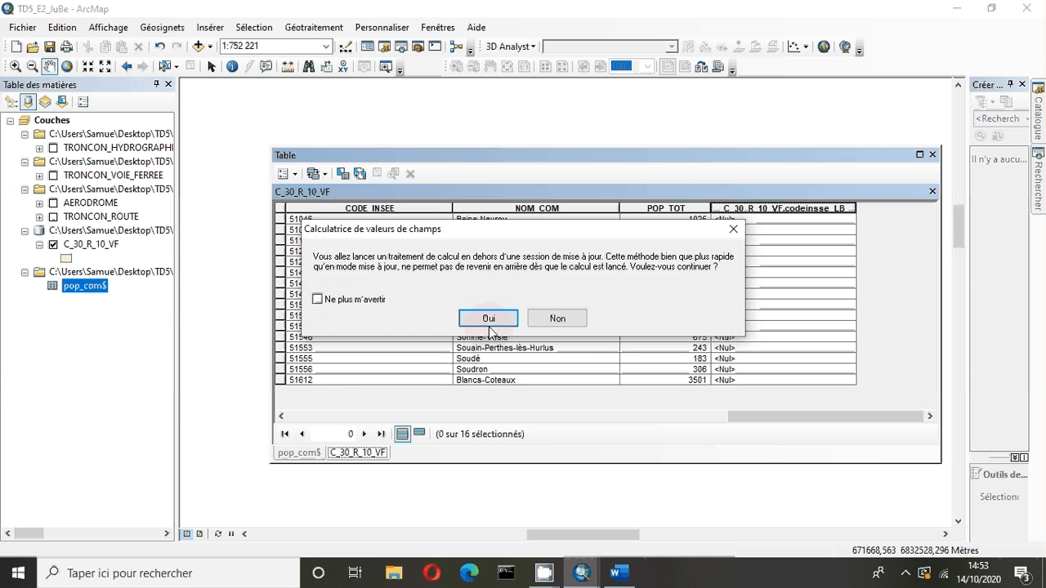
left_click(489, 321)
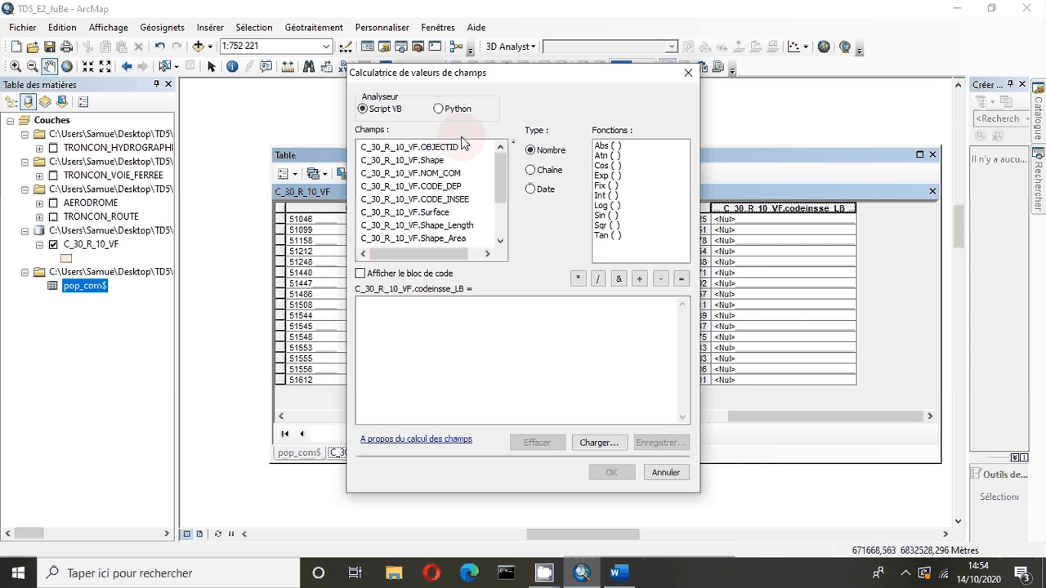
double_click(447, 200)
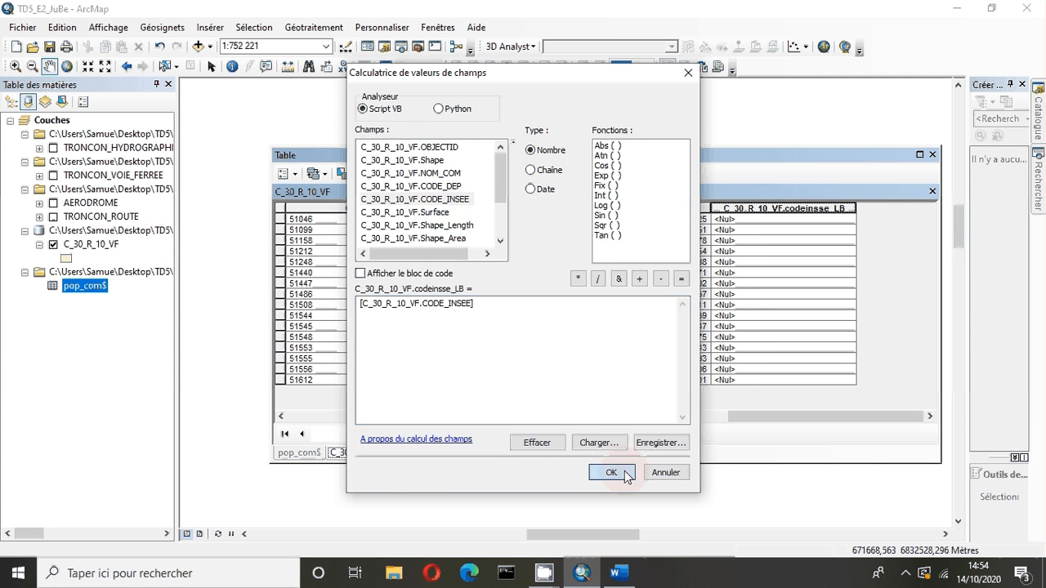
left_click(625, 474)
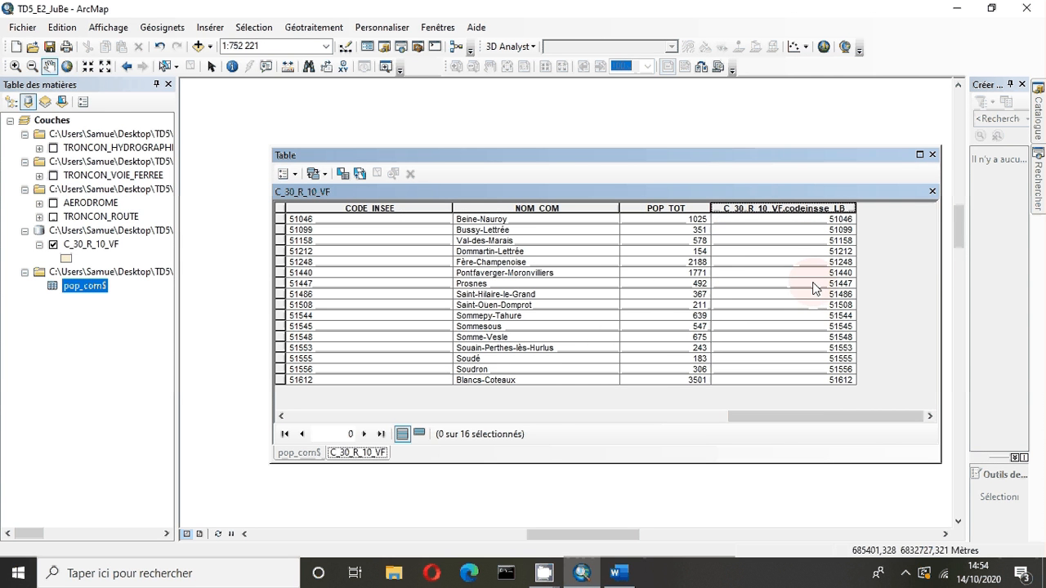
Step: Sort the C_30_R_10_VF table by ascending POP_TOT and select the rows with fewer than 200 inhabitants
left_click_drag(784, 417, 304, 442)
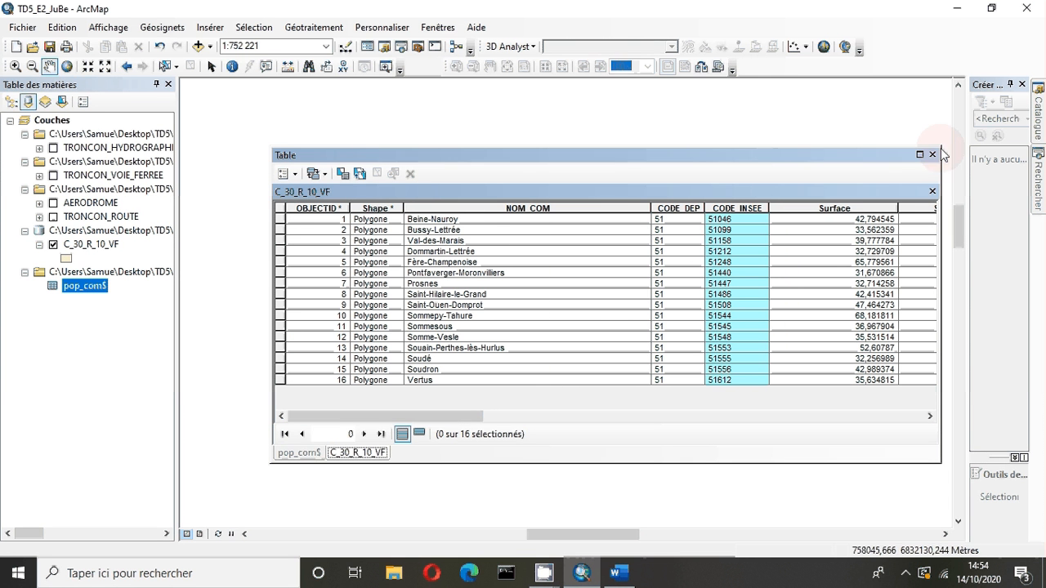
left_click_drag(455, 413, 867, 414)
double_click(689, 207)
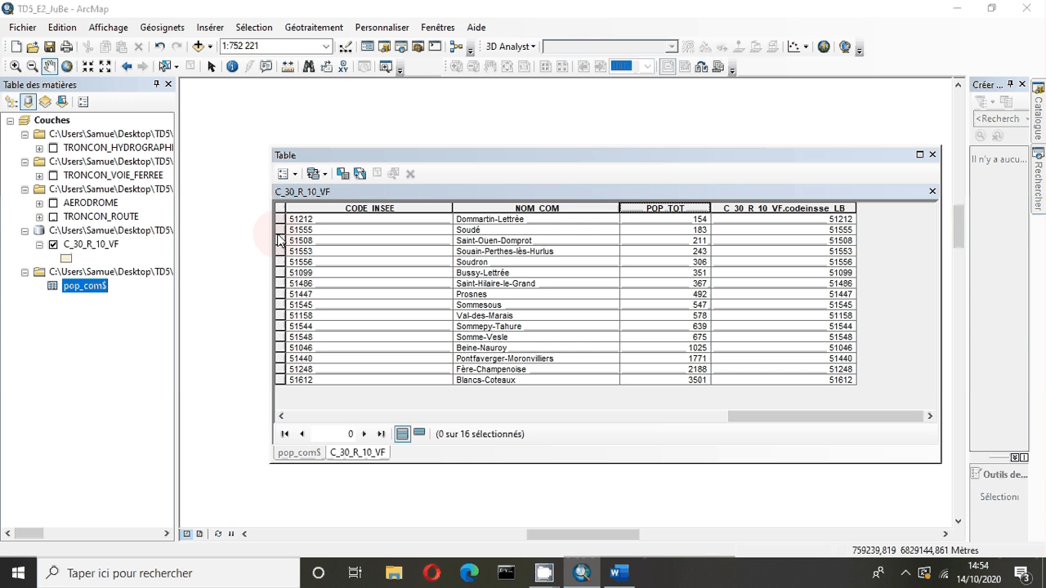
mouse_move(280, 232)
left_mouse_down()
mouse_move(281, 210)
mouse_move(281, 230)
left_mouse_up()
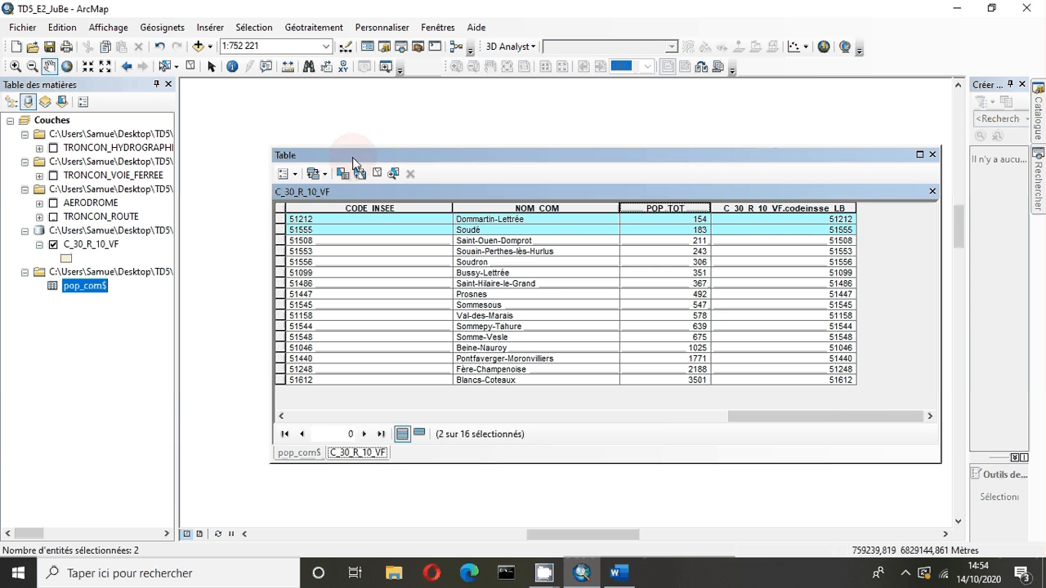
left_click_drag(342, 158, 228, 156)
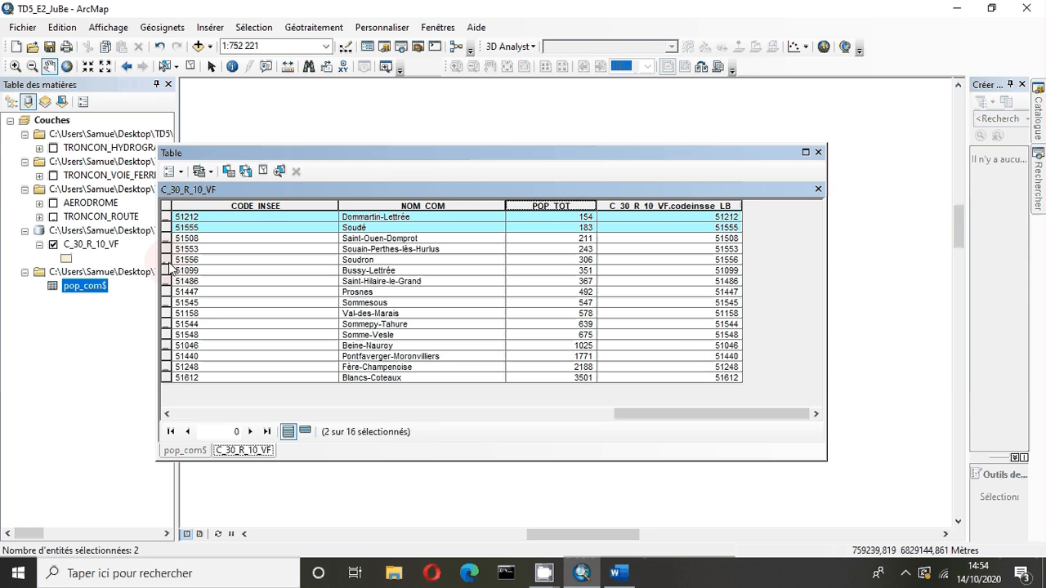
left_click_drag(167, 219, 167, 233)
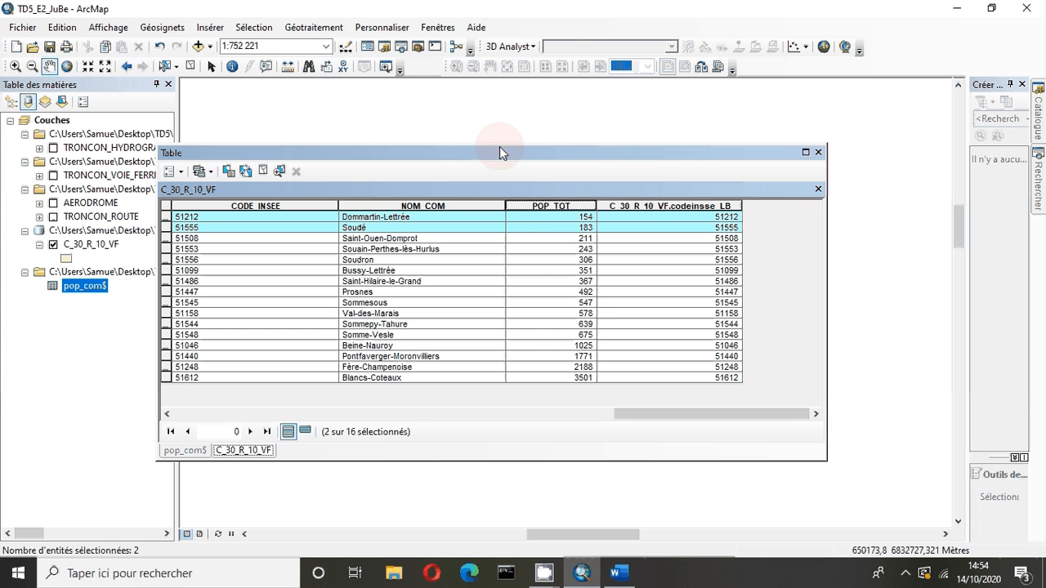
Step: Zoom the map to the C_30_R_10_VF layer and close its attribute table
left_click_drag(499, 148, 524, 412)
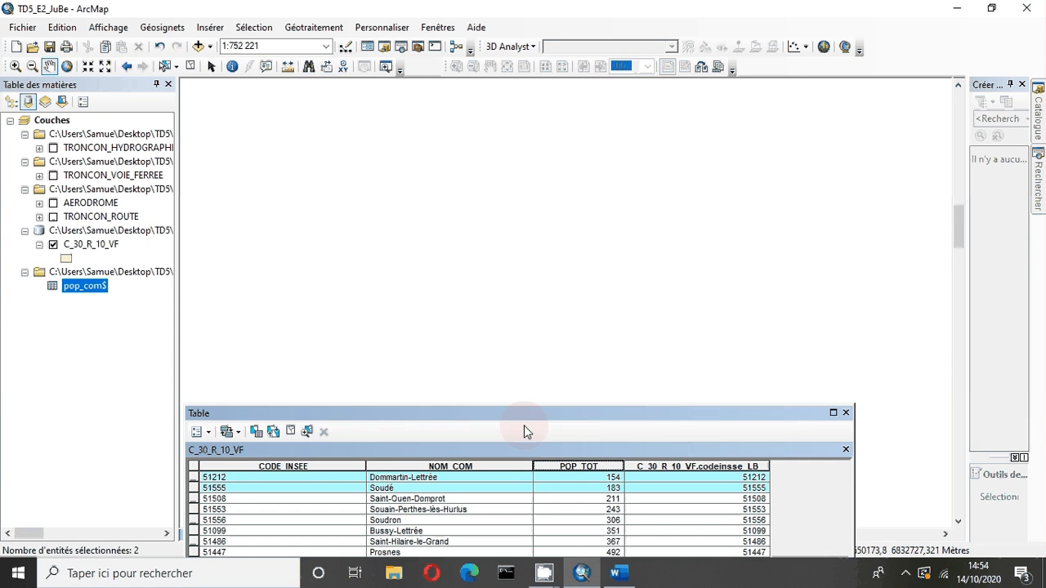
right_click(84, 245)
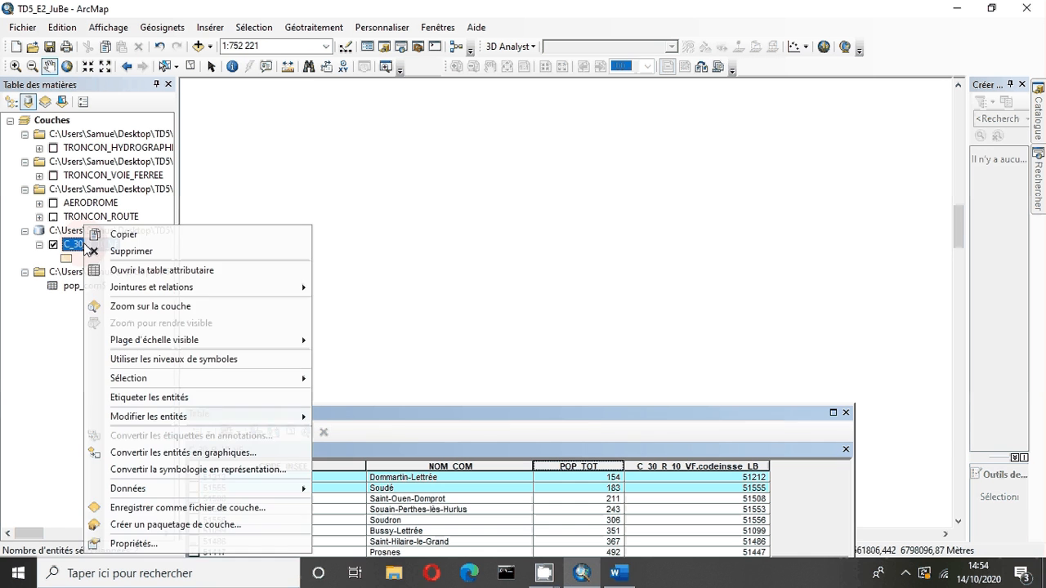
left_click(122, 307)
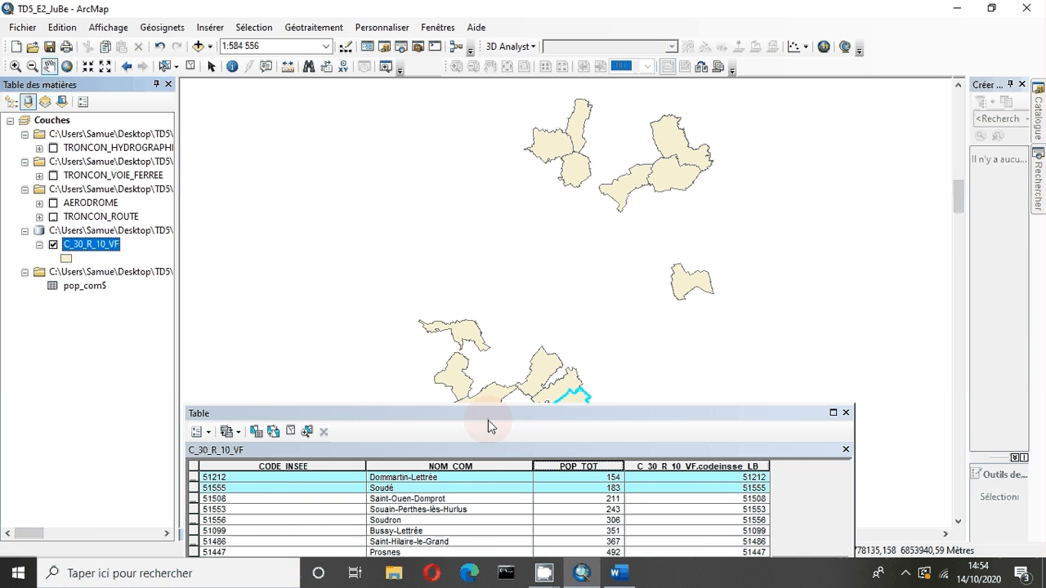
left_click_drag(484, 417, 551, 131)
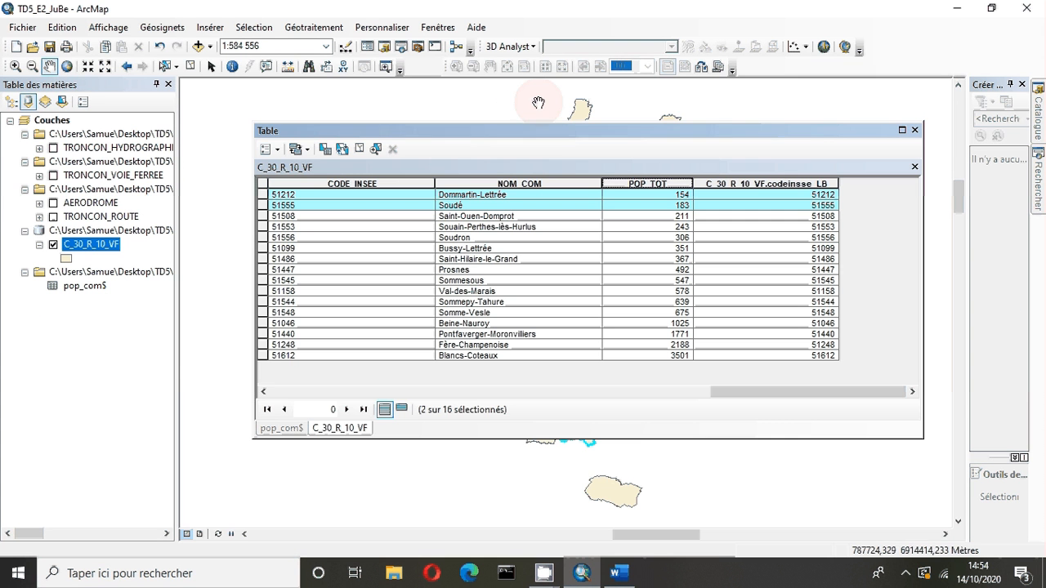
left_click(915, 130)
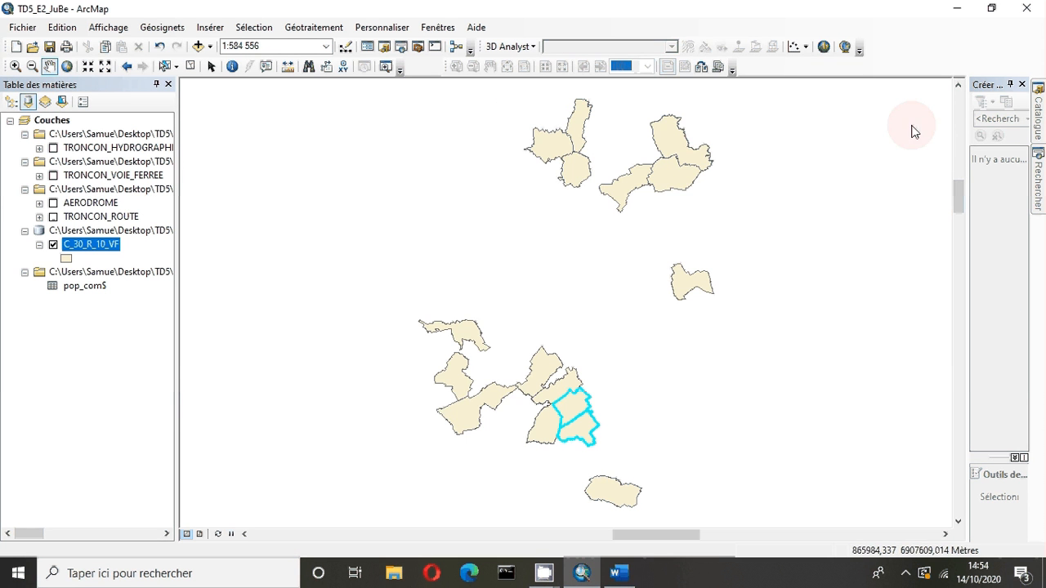
Step: Clear the current selection and set up a selection by attributes on the C_30_R_10_VF layer
left_click(190, 67)
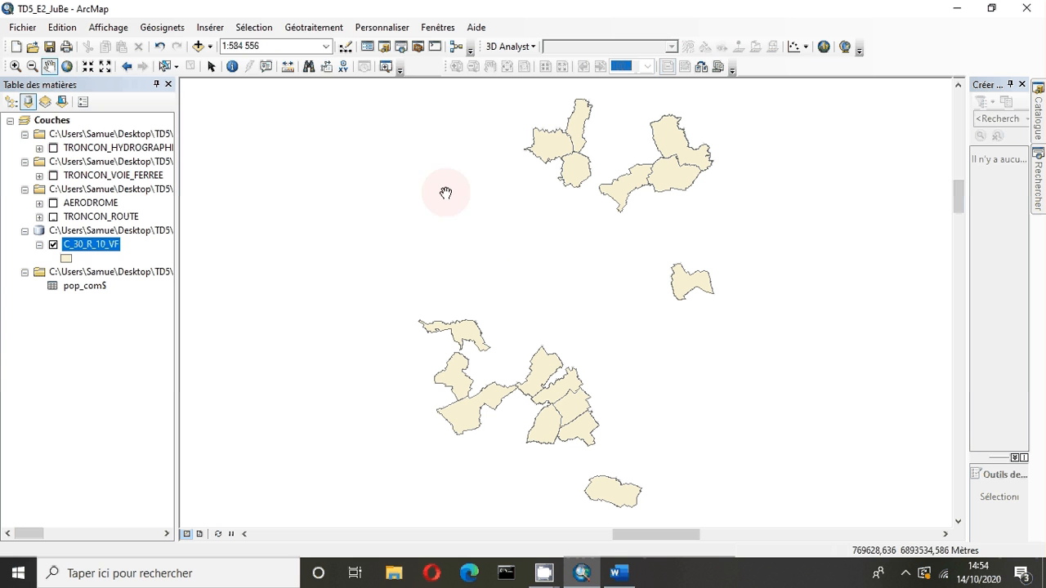
left_click(253, 27)
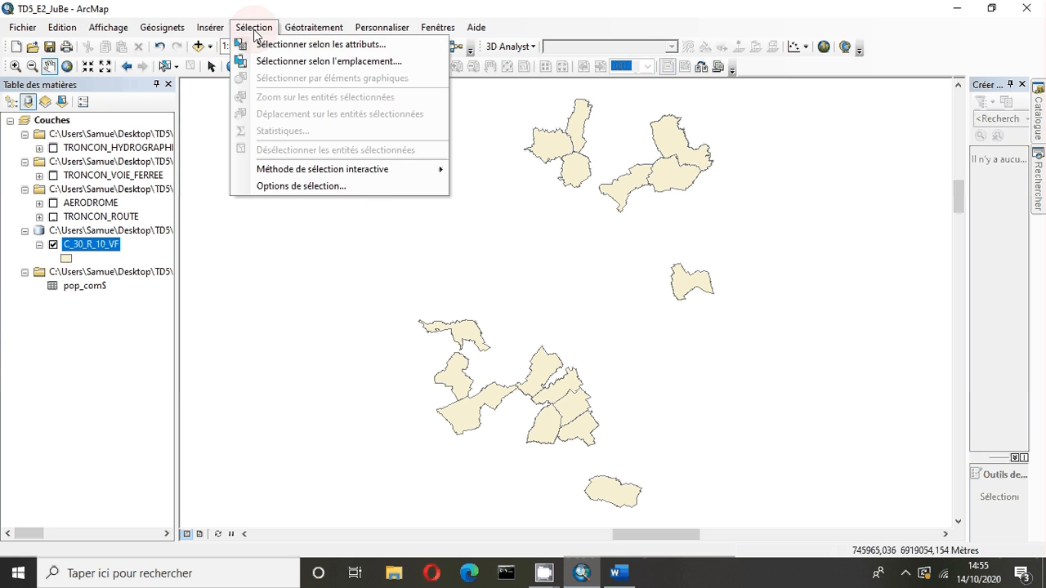
left_click(275, 49)
left_click_drag(90, 87, 287, 91)
left_click(396, 121)
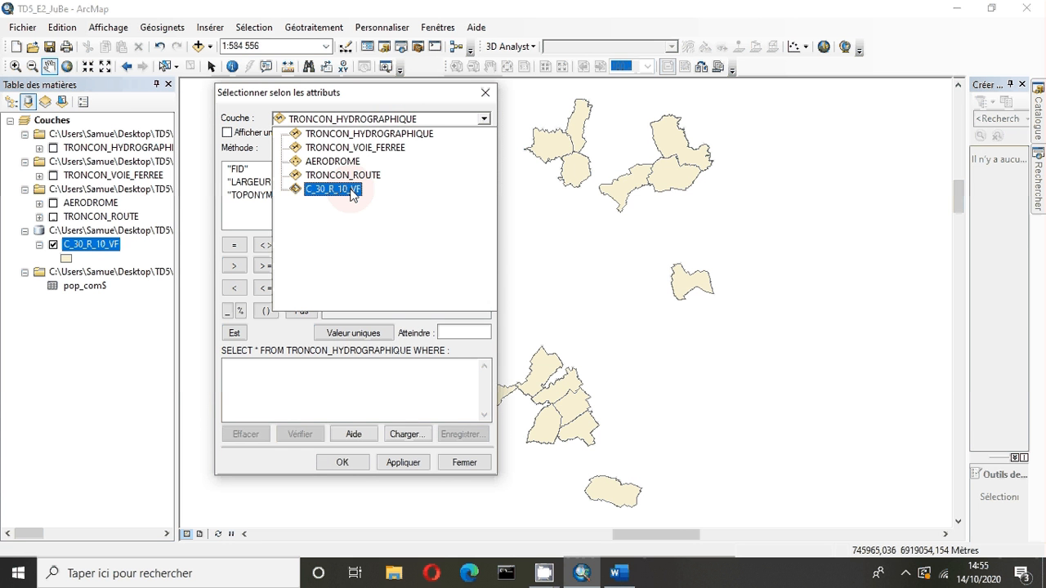
left_click(333, 189)
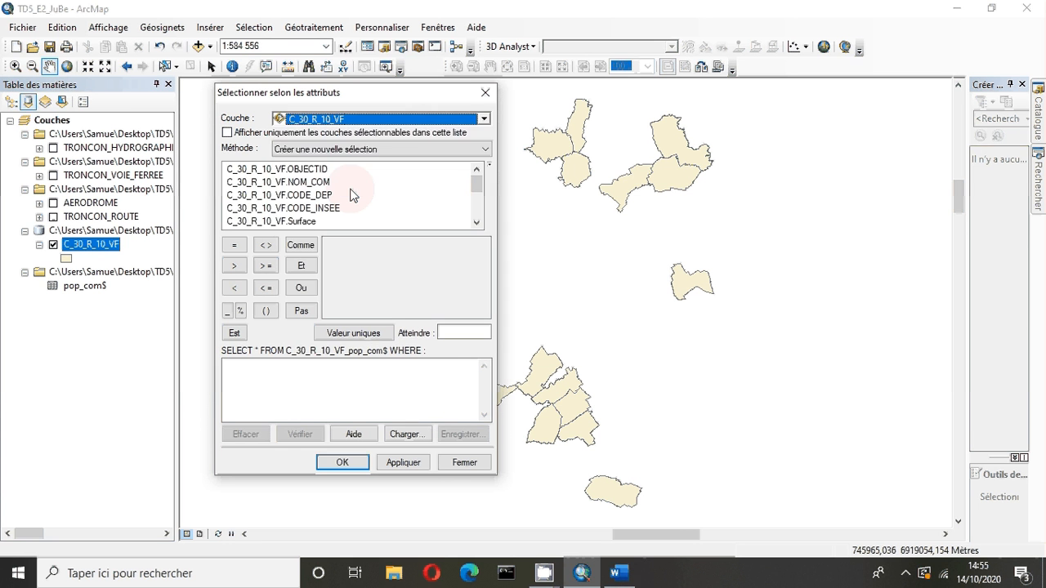
Step: Select the communes matching the expression "pop_com$.POP_TOT" < 200
scroll(340, 181, "down", 3)
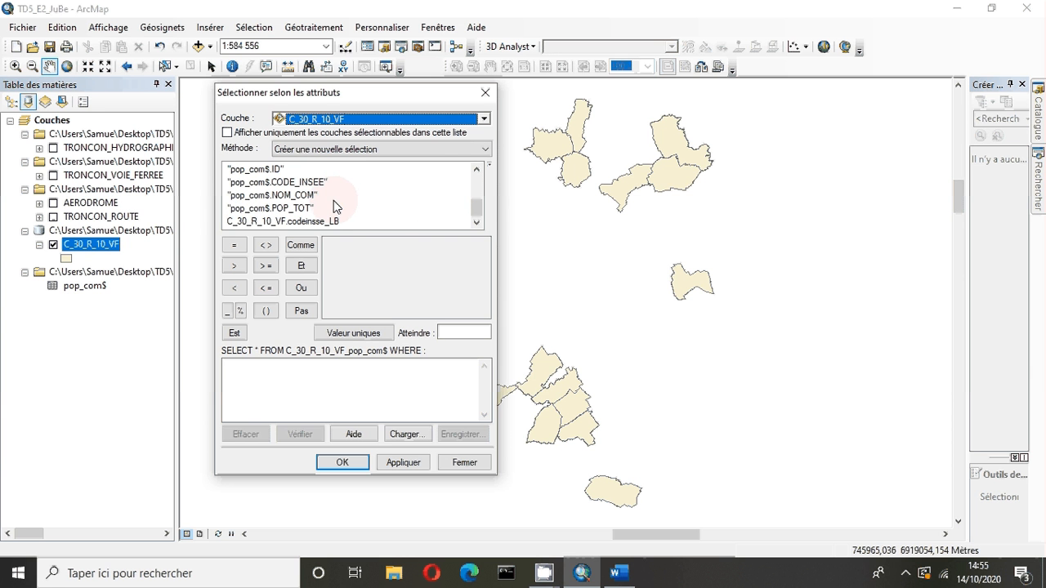
double_click(270, 208)
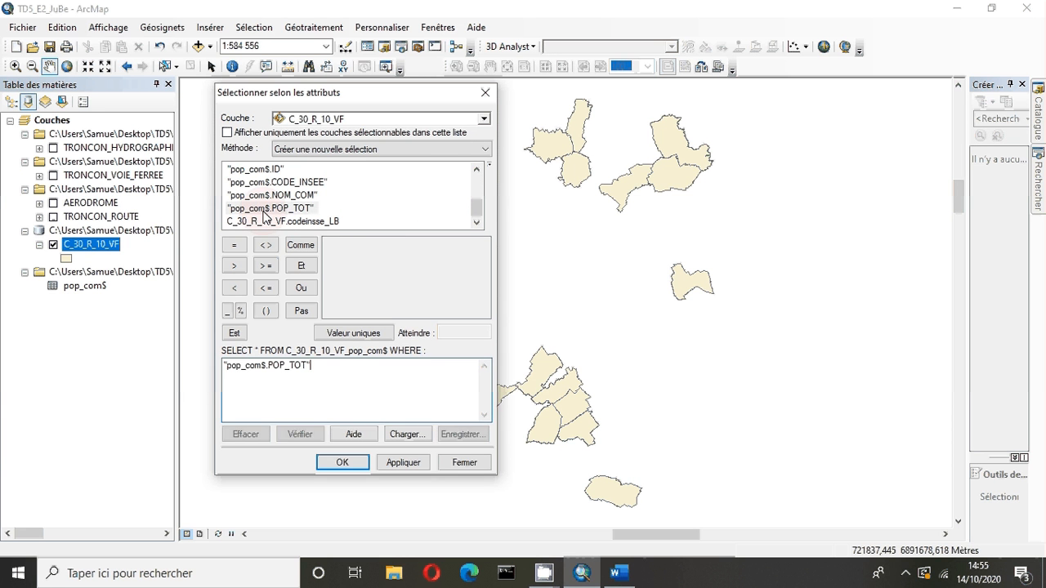
left_click(235, 290)
left_click(327, 332)
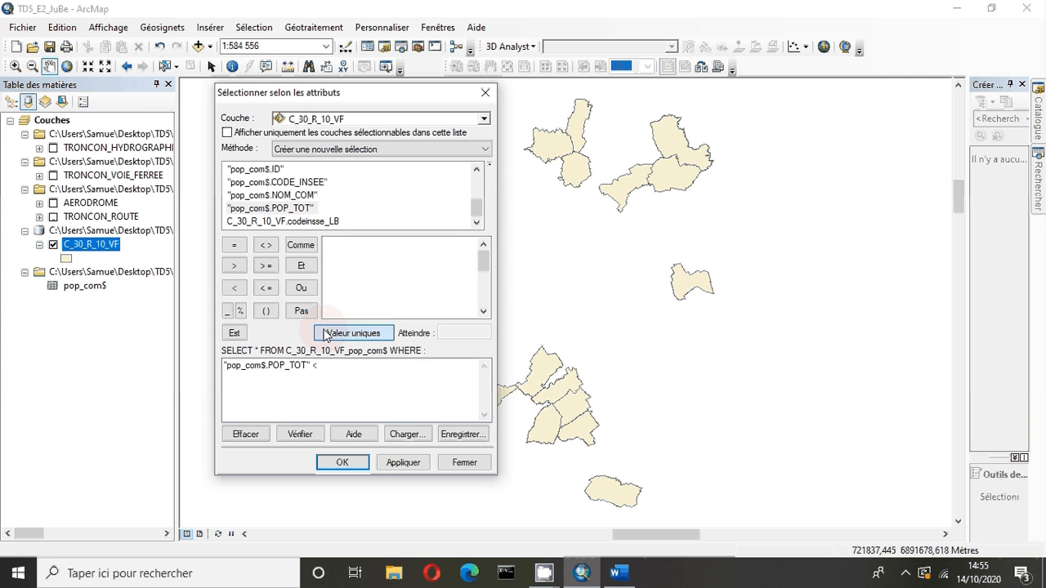
left_click(336, 271)
double_click(334, 271)
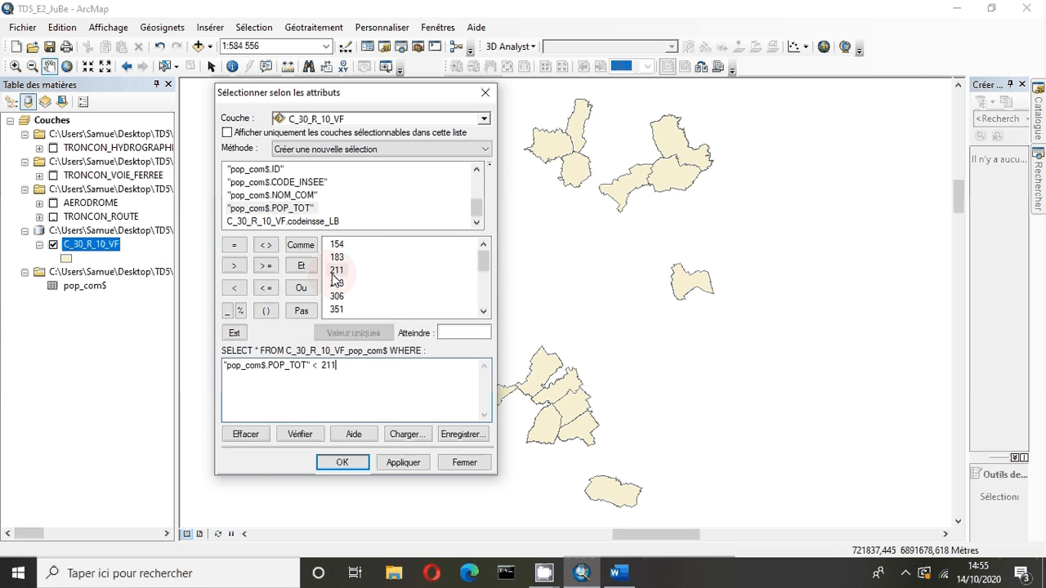
key("BackSpace")
key("BackSpace")
type("00")
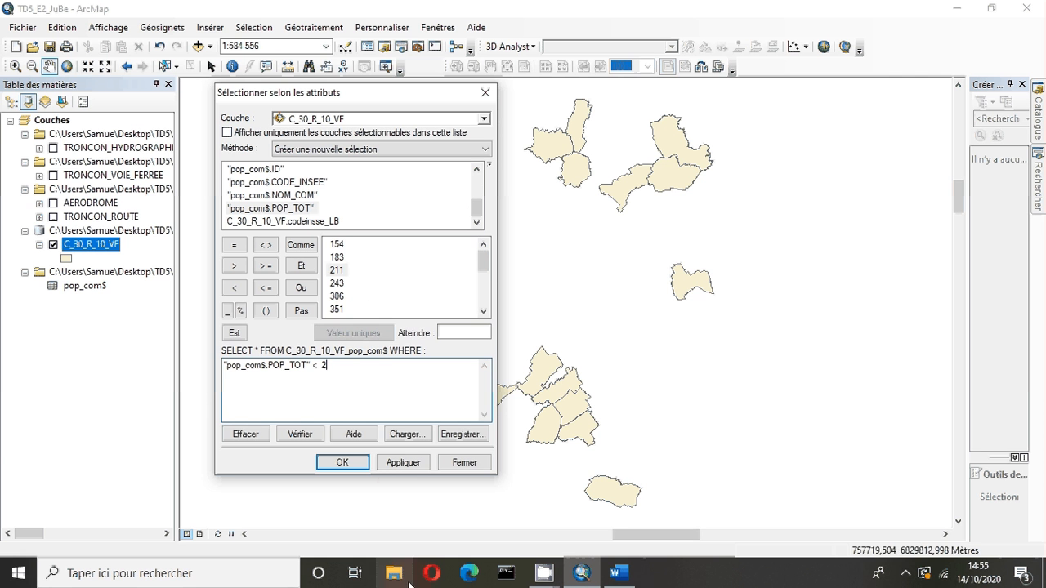
left_click(342, 463)
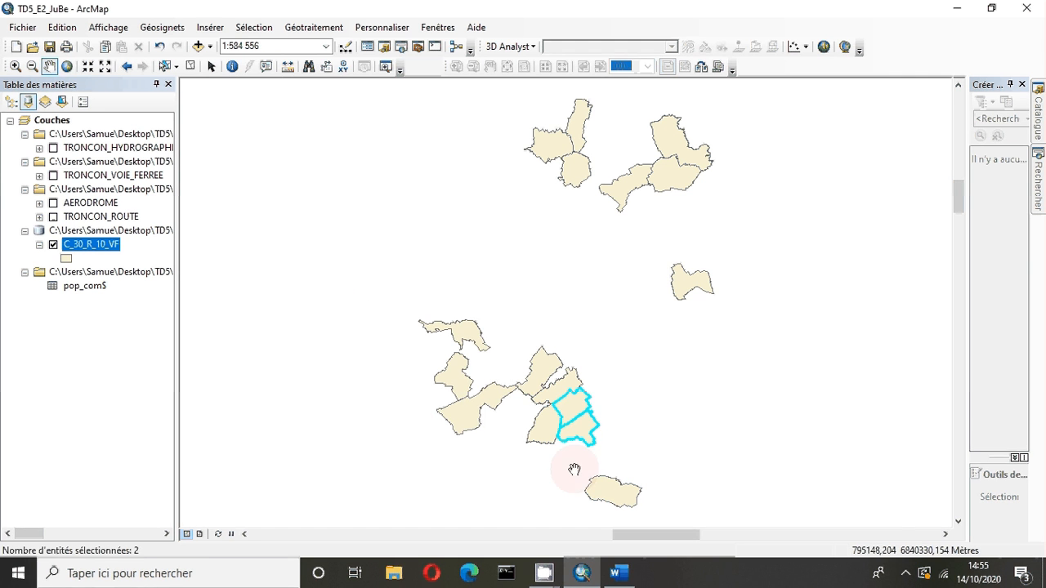
Step: Export the selected C_30_R_10_VF communes to DONNEE.gdb as C_30_R_10_VF_200 and add the exported data to the map as a layer
right_click(101, 245)
mouse_move(198, 488)
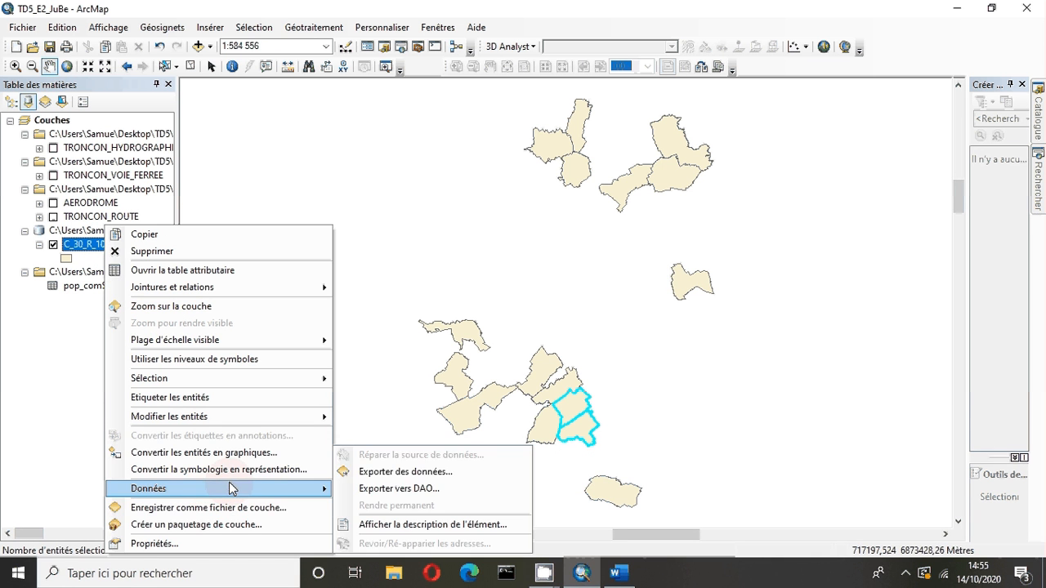
left_click(403, 476)
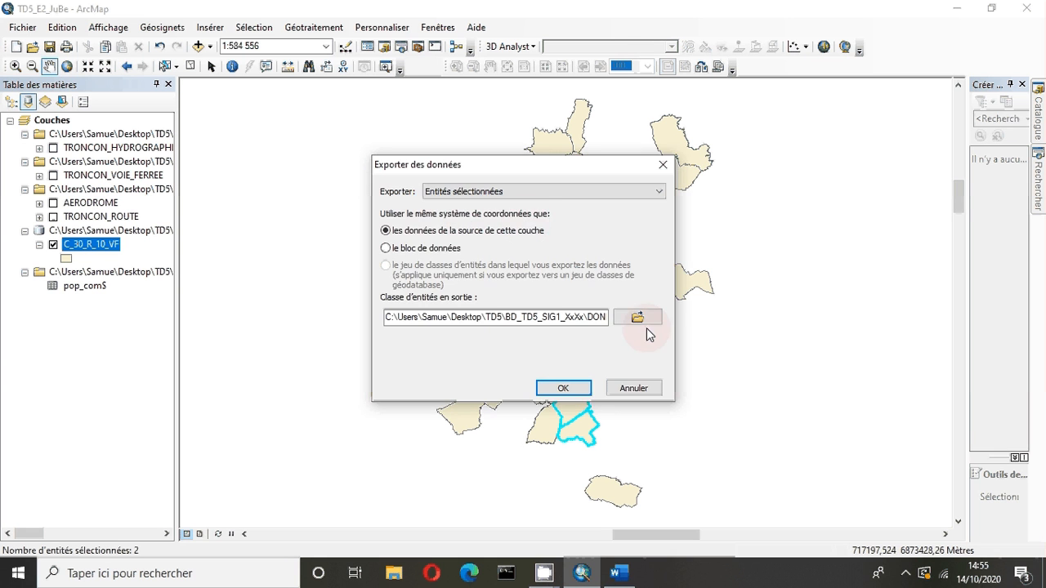
left_click(636, 317)
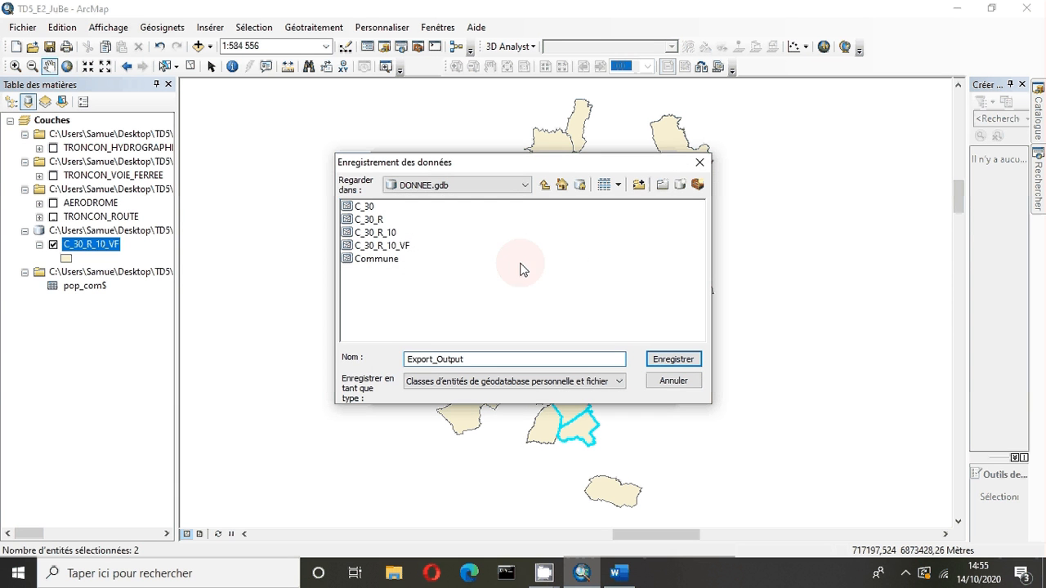
left_click(397, 244)
left_click(471, 359)
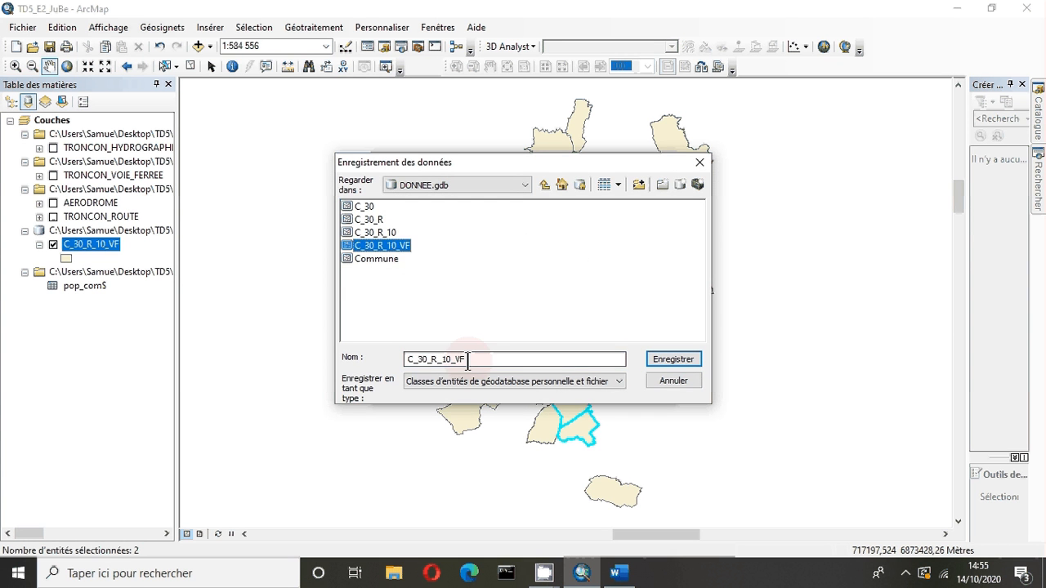
type("_200")
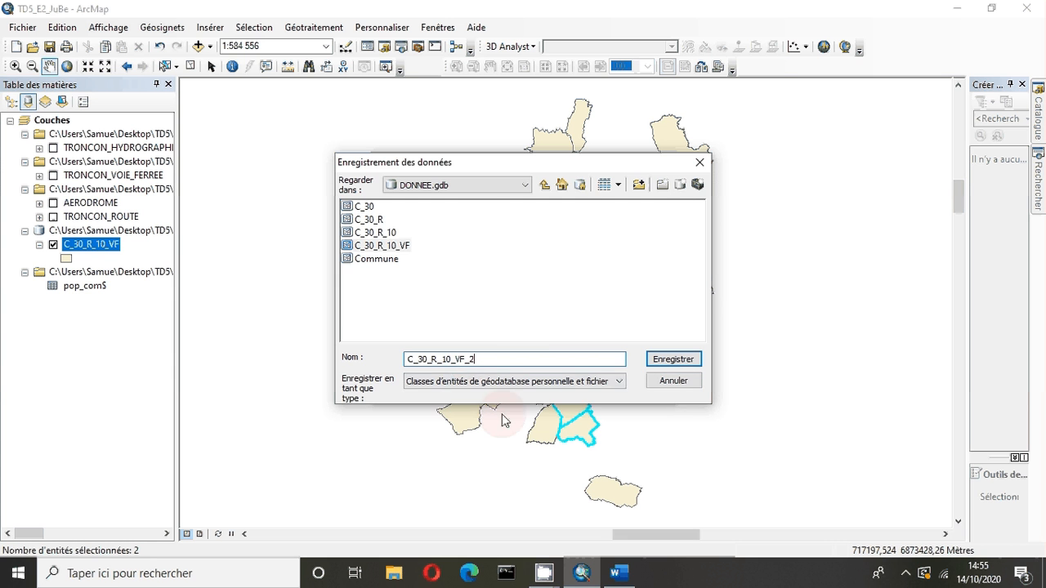
left_click(660, 361)
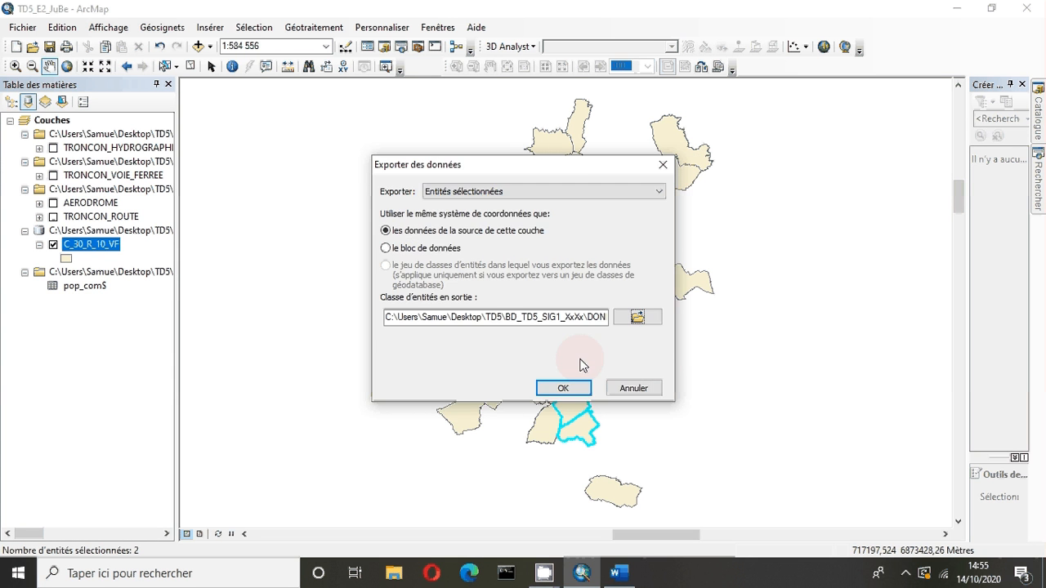
left_click(572, 390)
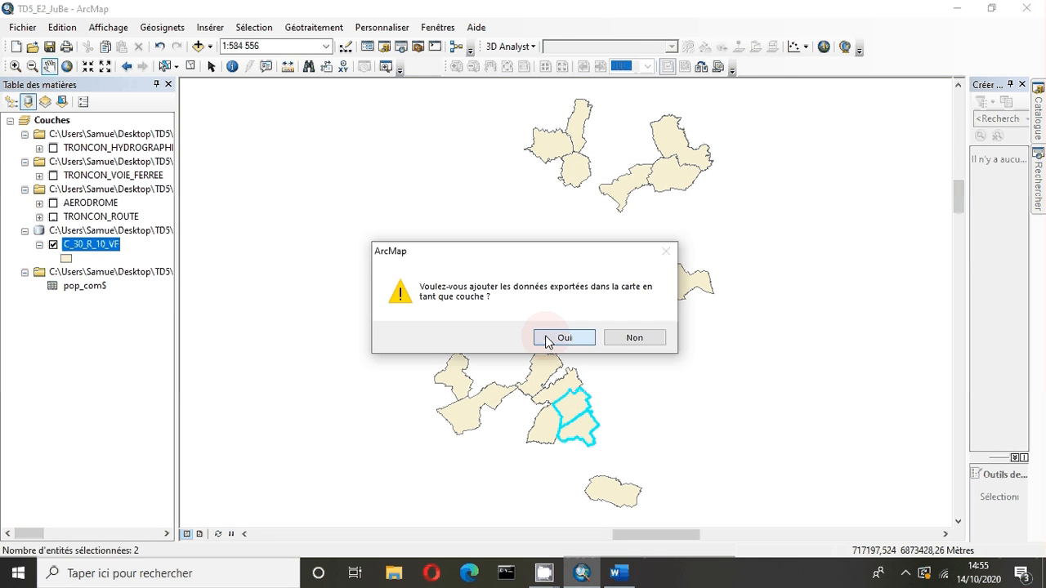
left_click(543, 339)
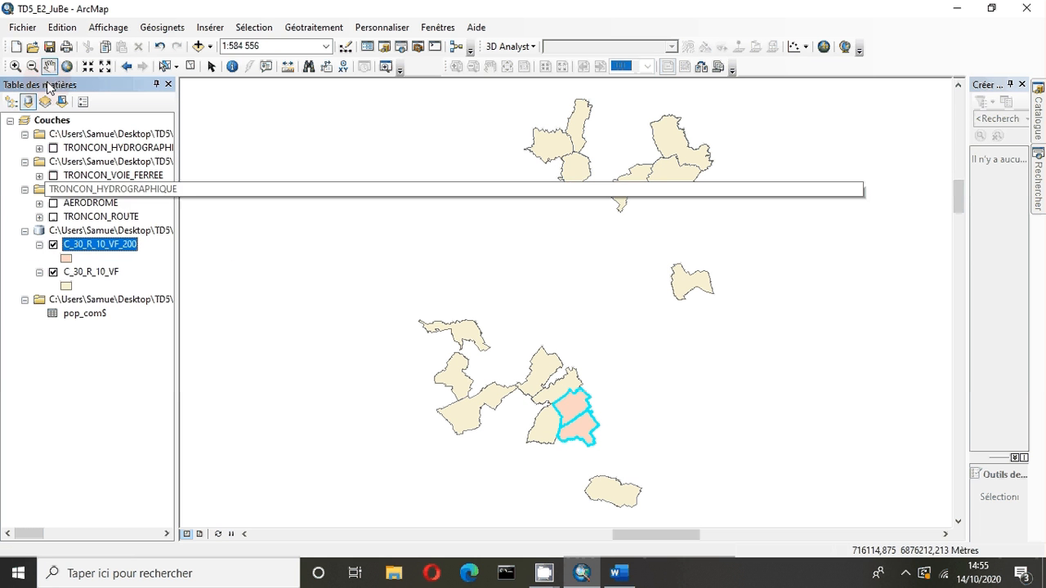
Step: List the layers by drawing order and remove the C_30_R_10_VF layer from the map
left_click(11, 101)
left_click(76, 216)
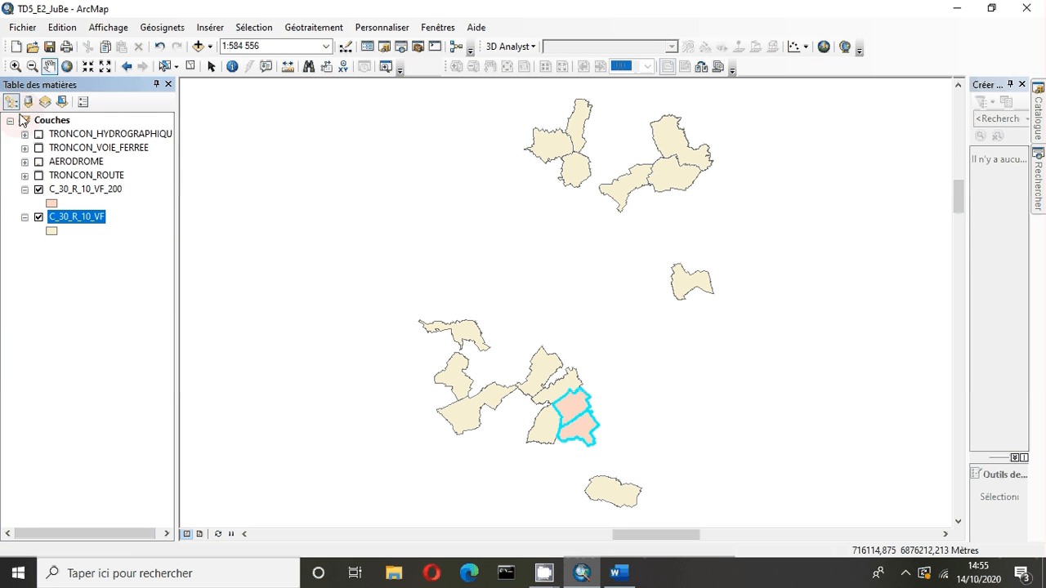
right_click(72, 217)
left_click(110, 241)
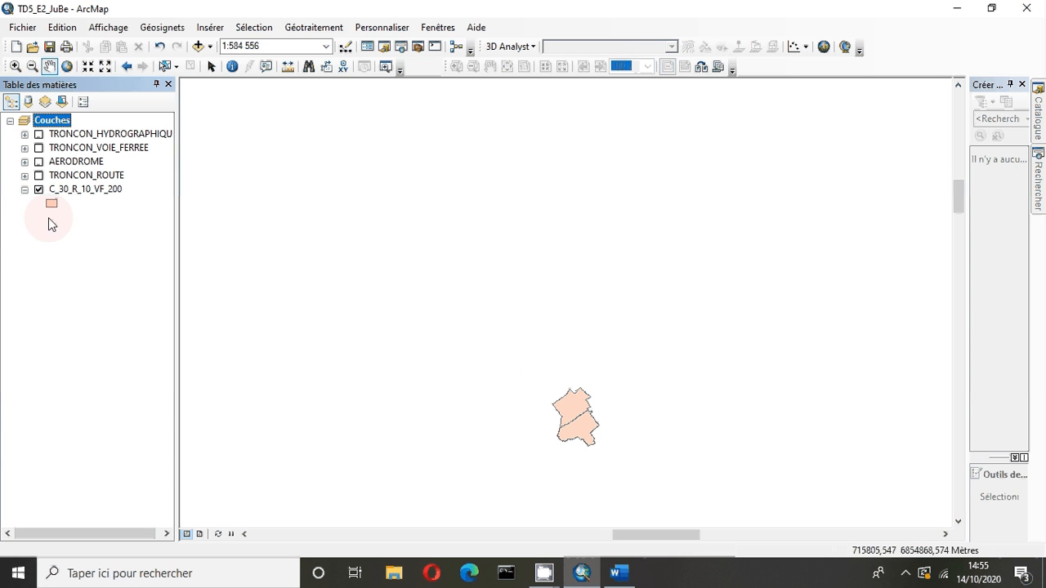
Step: Switch to the TD 5 Word document, read the protocol for the 60 km buffer around the Reims-Prunay aerodrome, and return to ArcMap
left_click(613, 585)
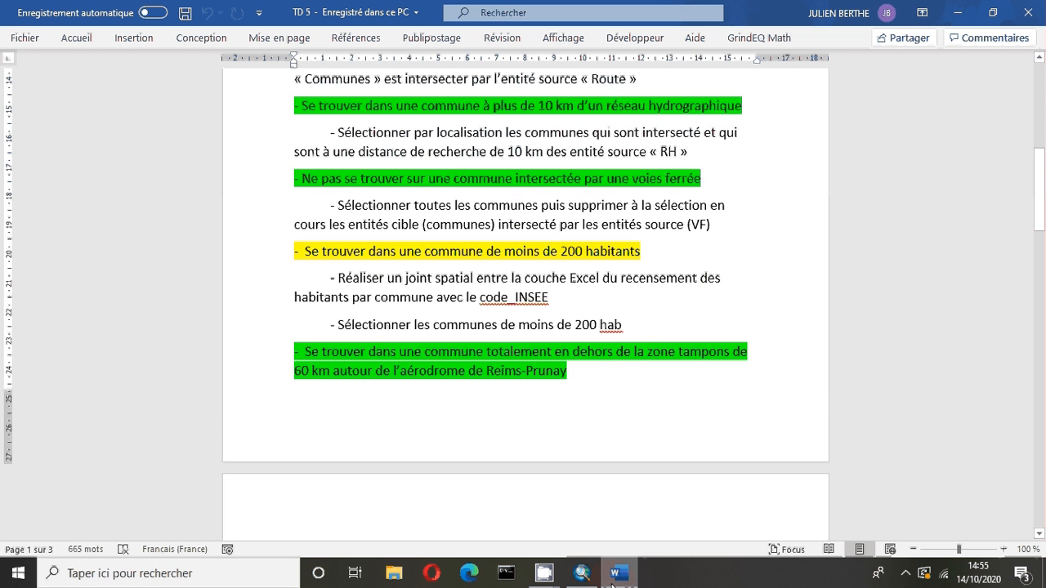
scroll(346, 331, "down", 3)
scroll(346, 332, "down", 1)
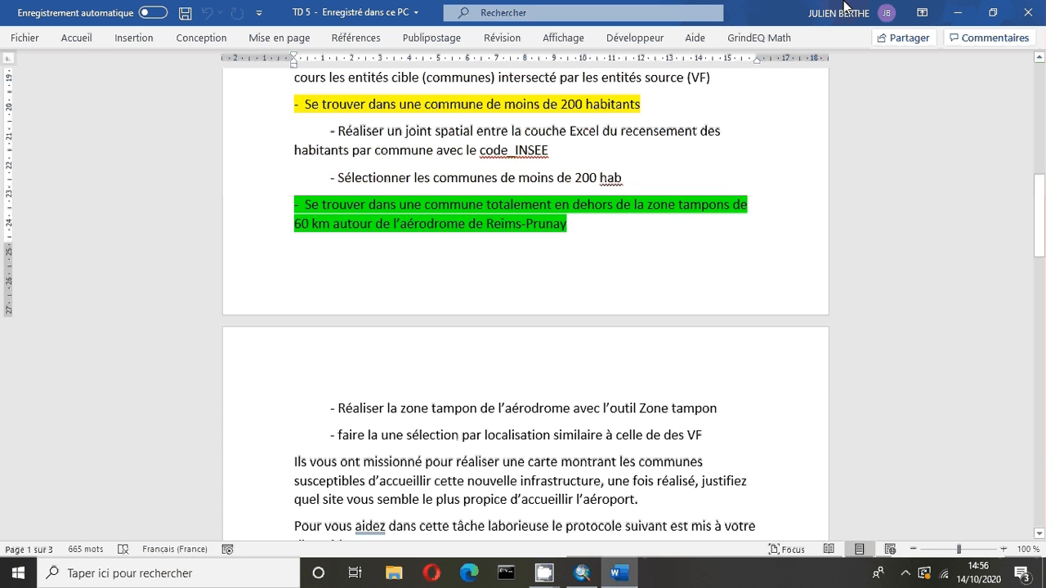
left_click(958, 12)
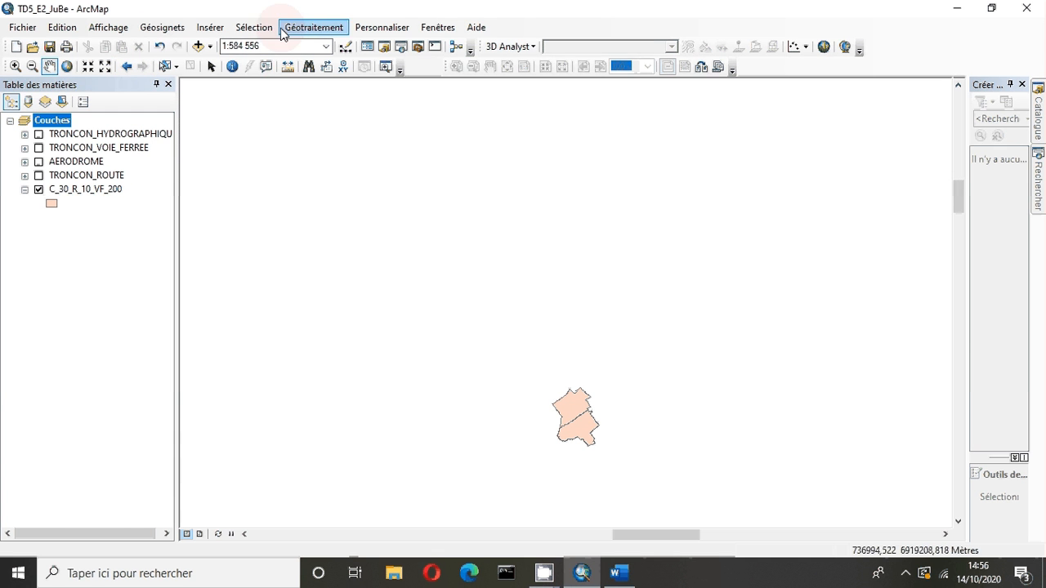
Step: Select by location the C_30_R_10_VF_200 communes that intersect AERODROME features, applying a search distance in kilometres
left_click(247, 28)
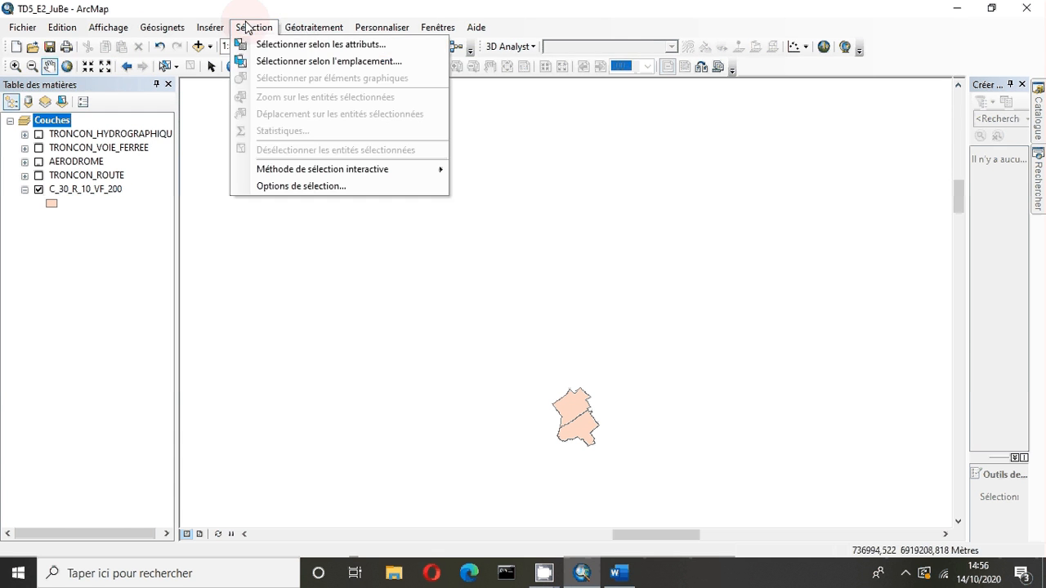
left_click(275, 64)
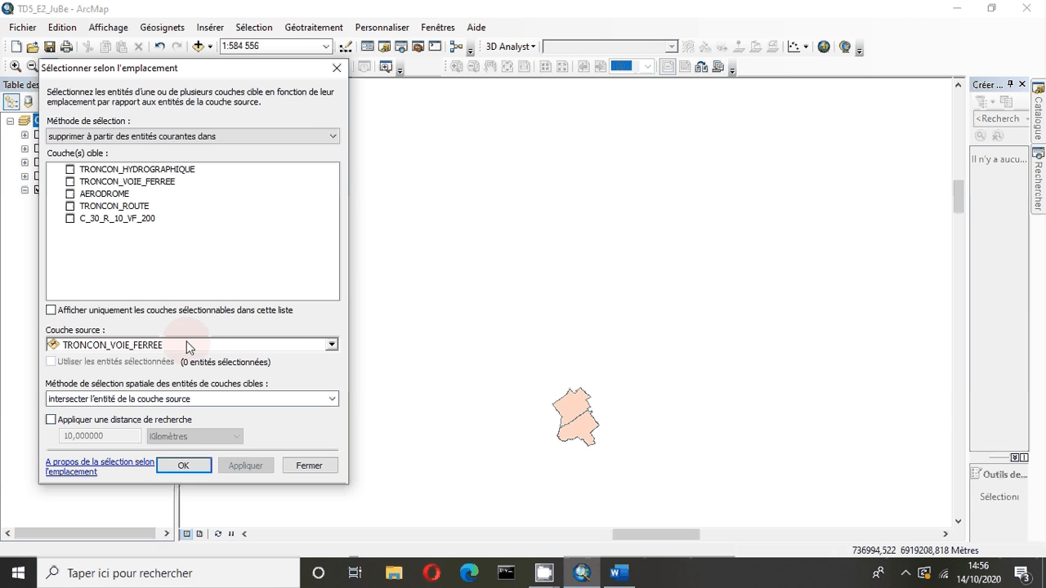
left_click(74, 136)
left_click(90, 150)
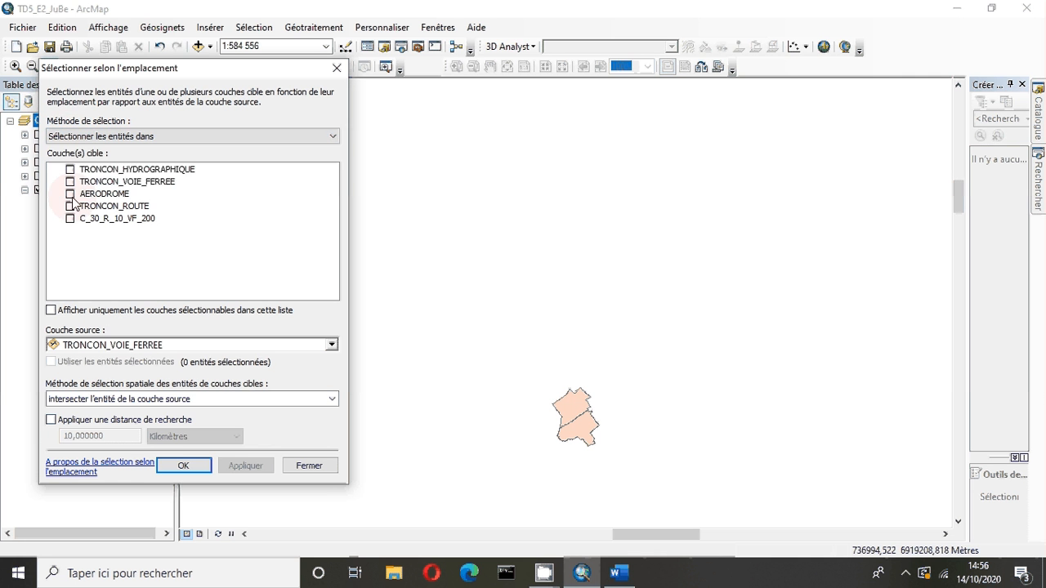
left_click(71, 218)
left_click(81, 344)
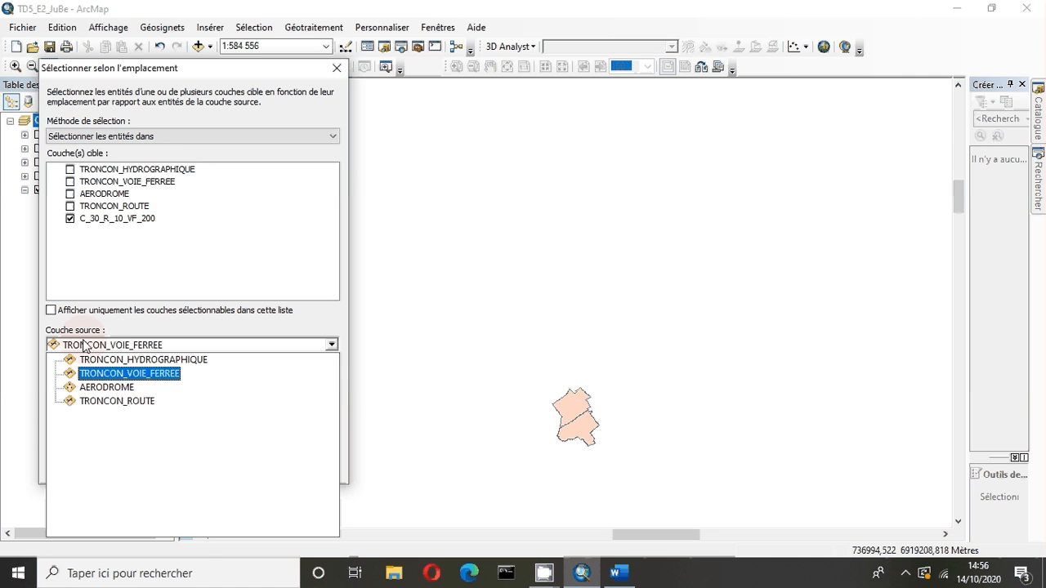
left_click(90, 385)
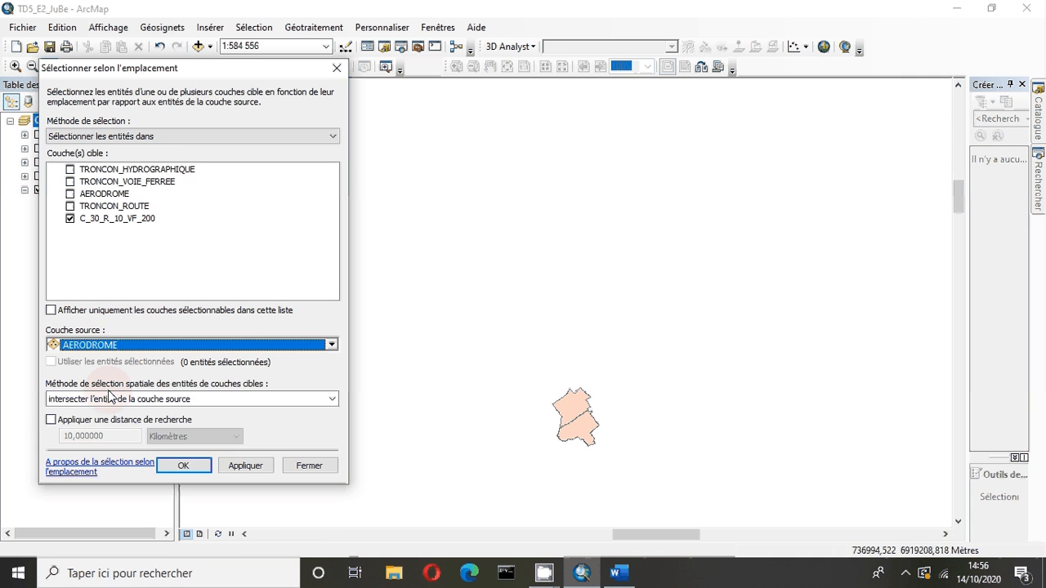
left_click(54, 420)
left_click(79, 438)
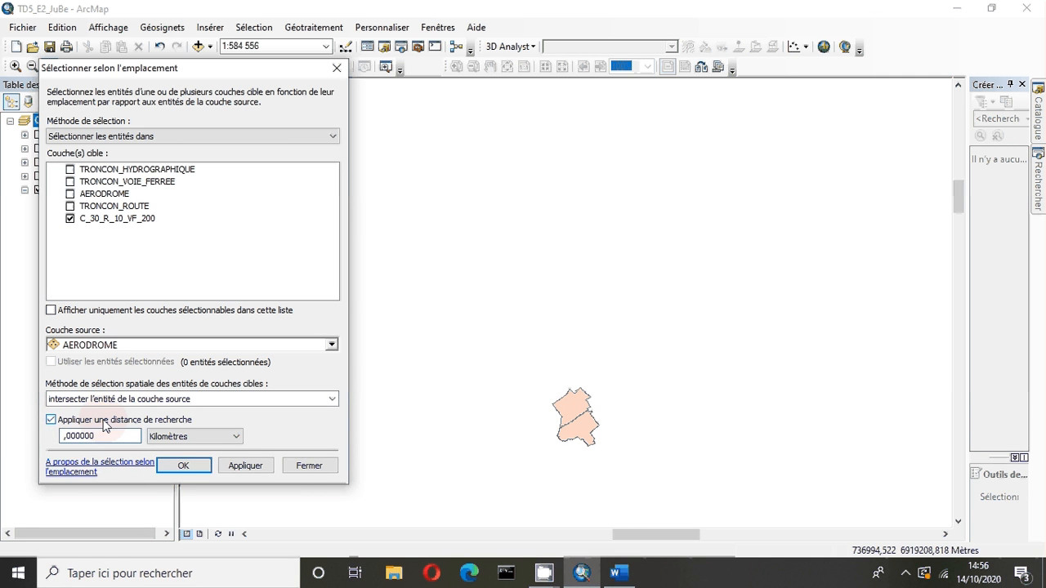
left_click(182, 465)
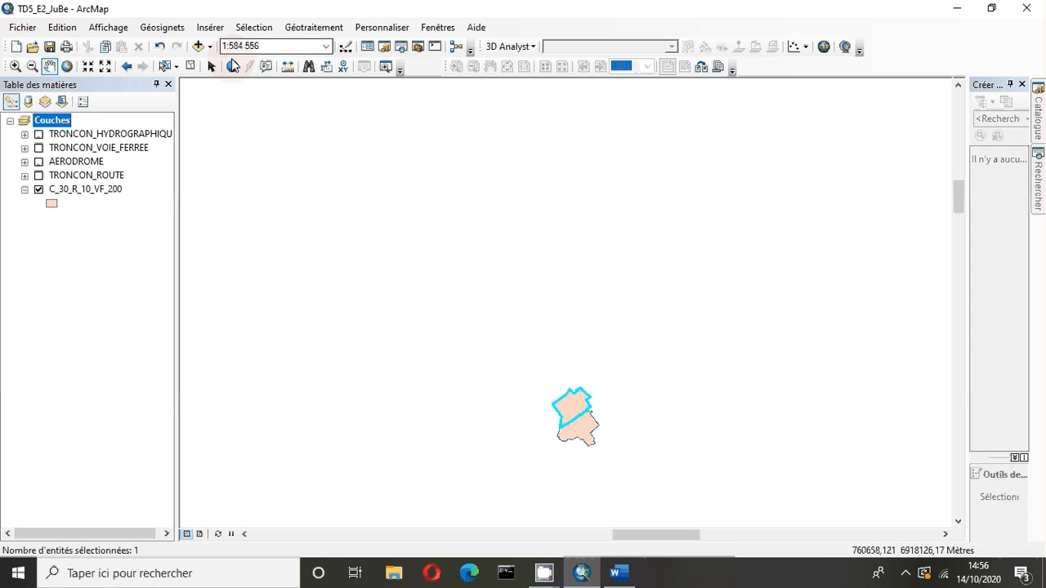
Step: Clear the current feature selection and show the AERODROME layer on the map
right_click(69, 193)
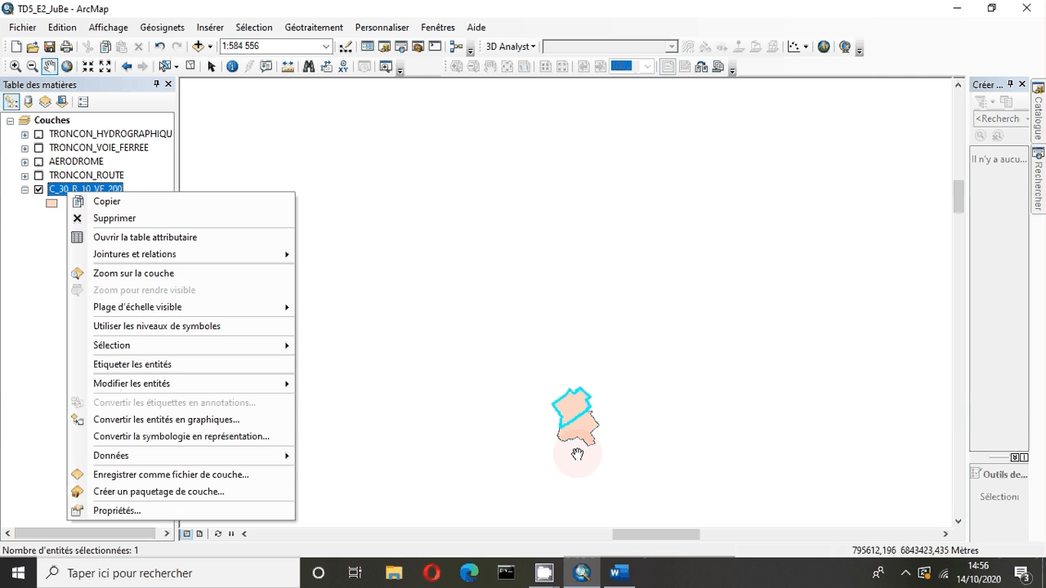
left_click(256, 6)
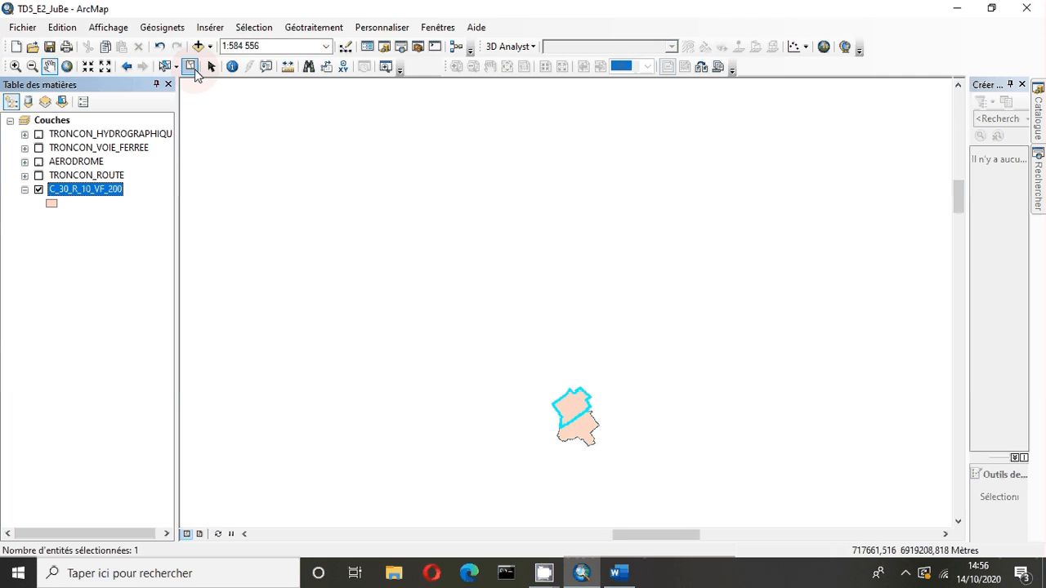
left_click(190, 66)
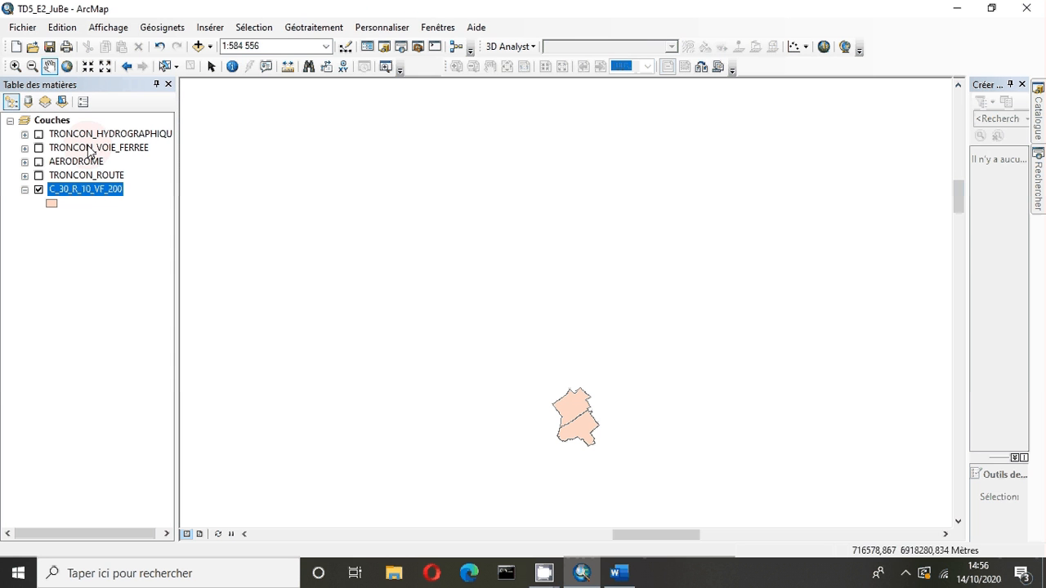
left_click(39, 162)
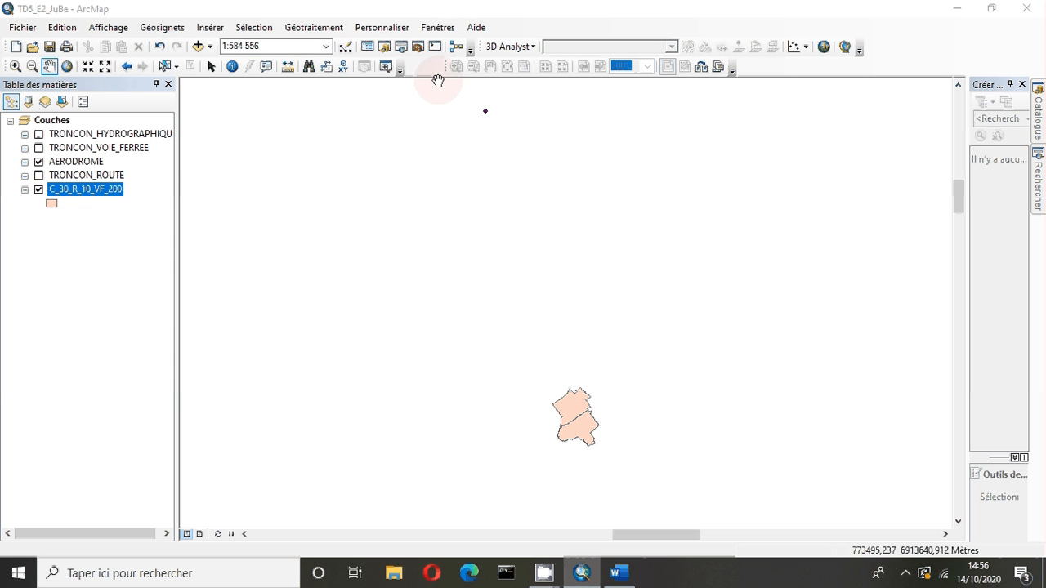
left_click(381, 27)
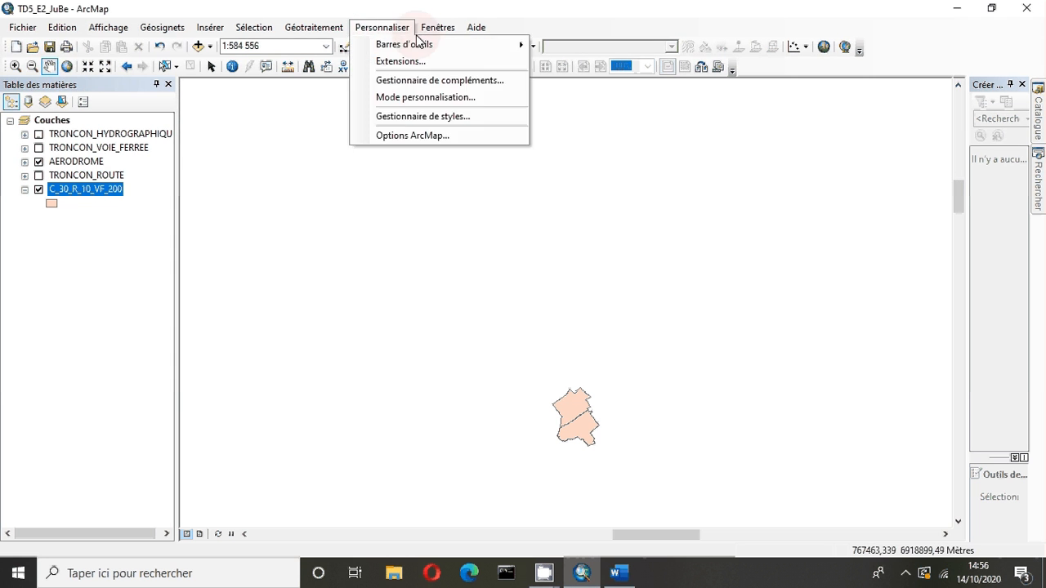
left_click(310, 27)
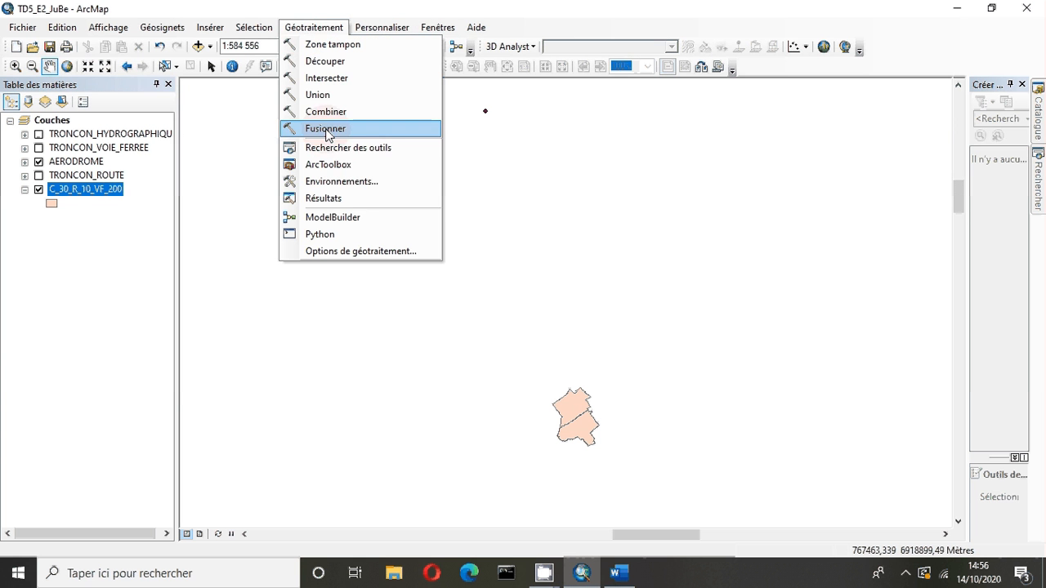
left_click(344, 45)
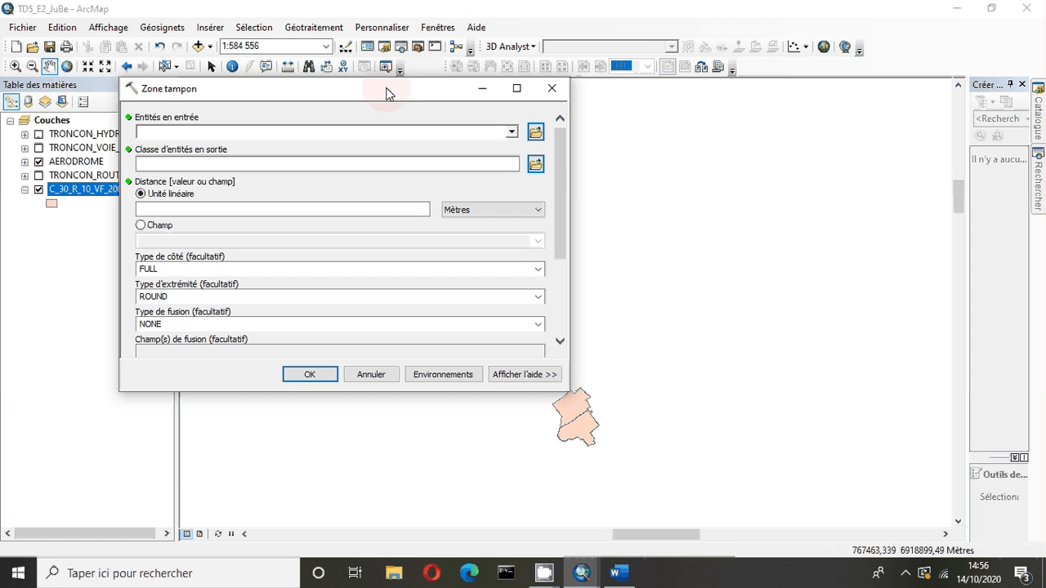
left_click(512, 132)
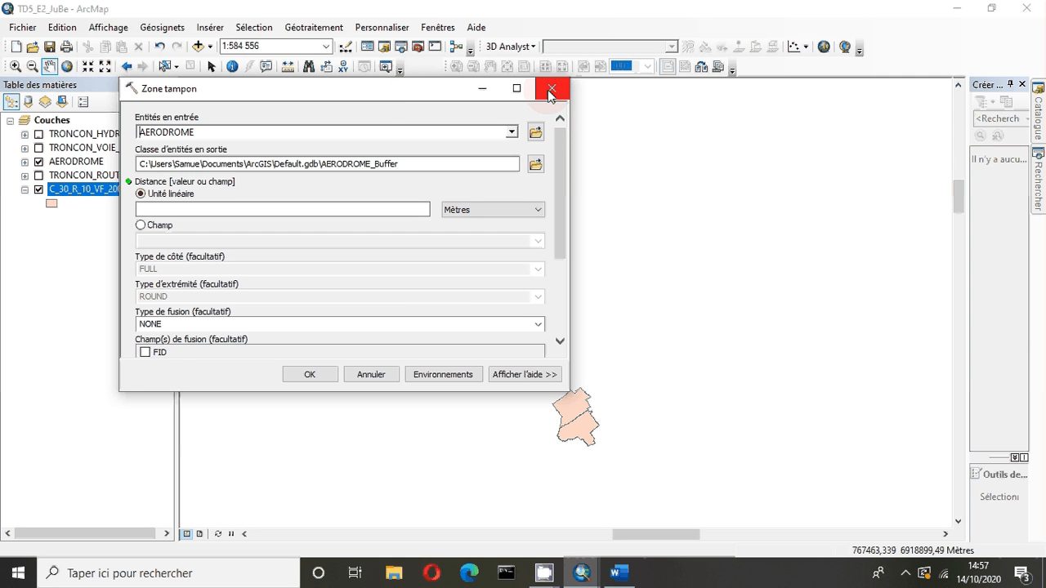
left_click(554, 87)
Step: Add COMMUNE.shp from the 1_DONNEES_LIVRAISON folder of BDPARCELLAIRE to the map as a layer
scroll(463, 281, "up", 5)
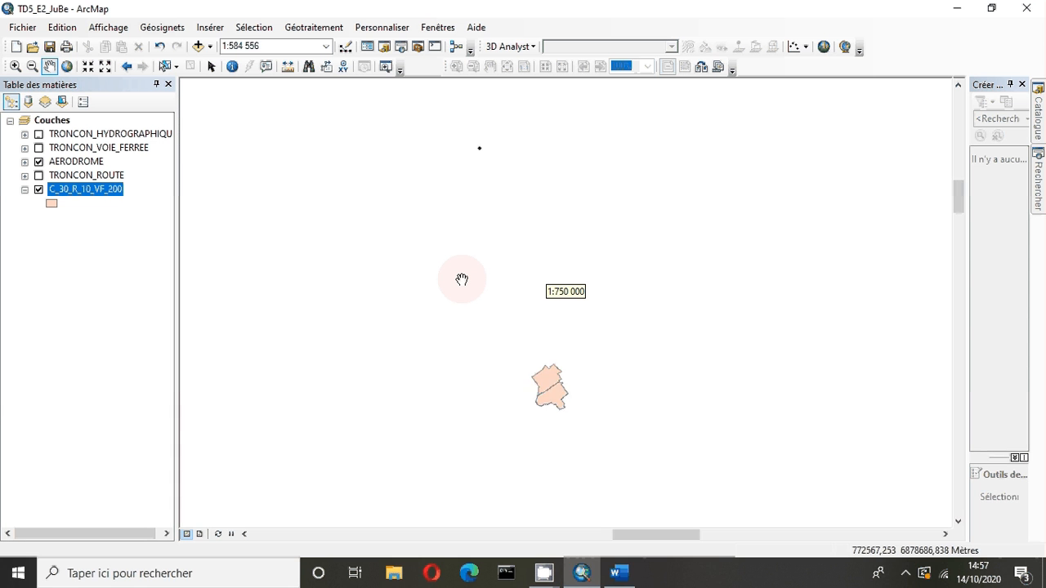
left_click(1035, 124)
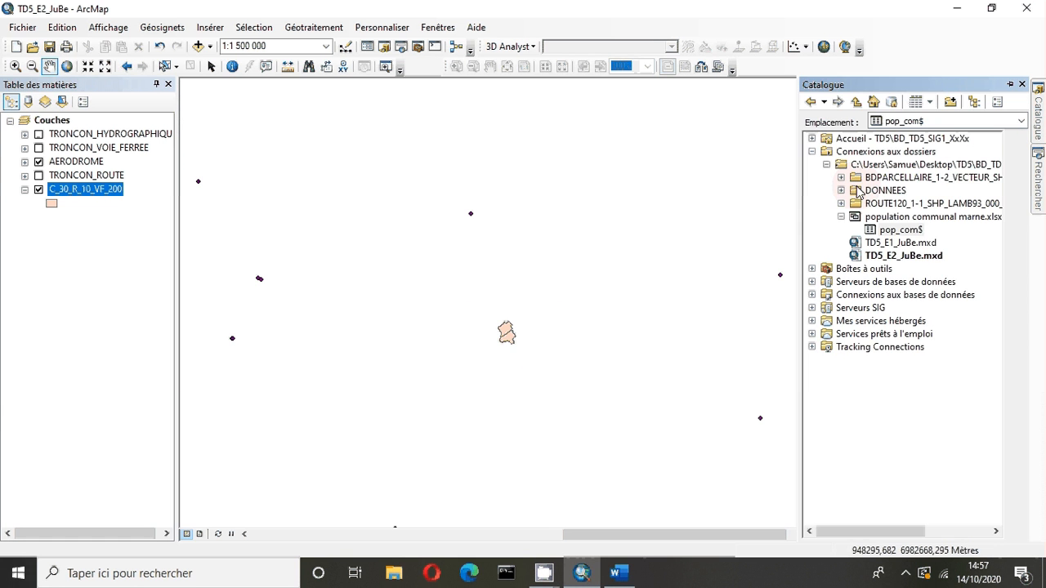
left_click(842, 191)
left_click(841, 190)
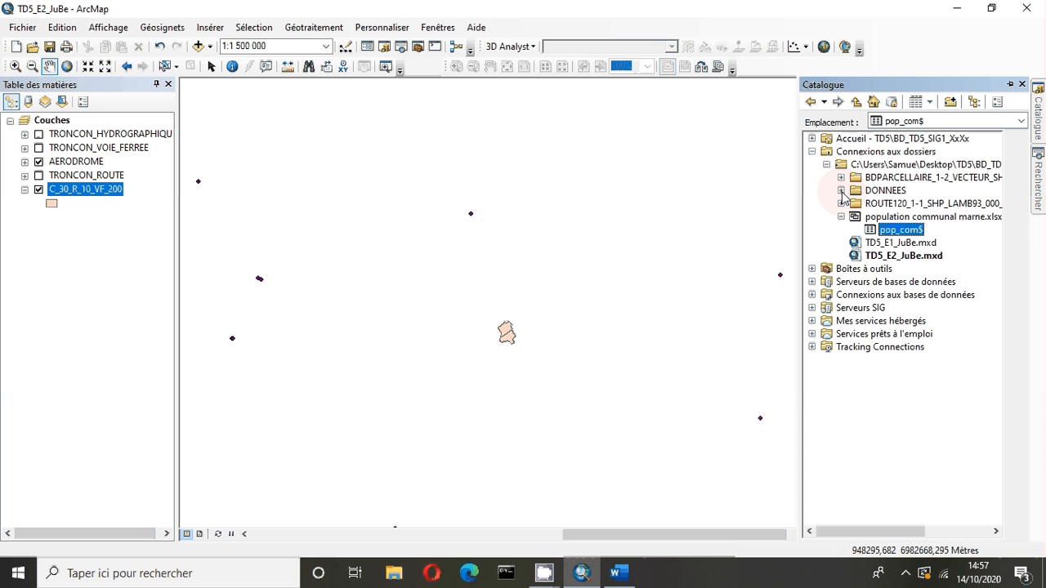
left_click(841, 177)
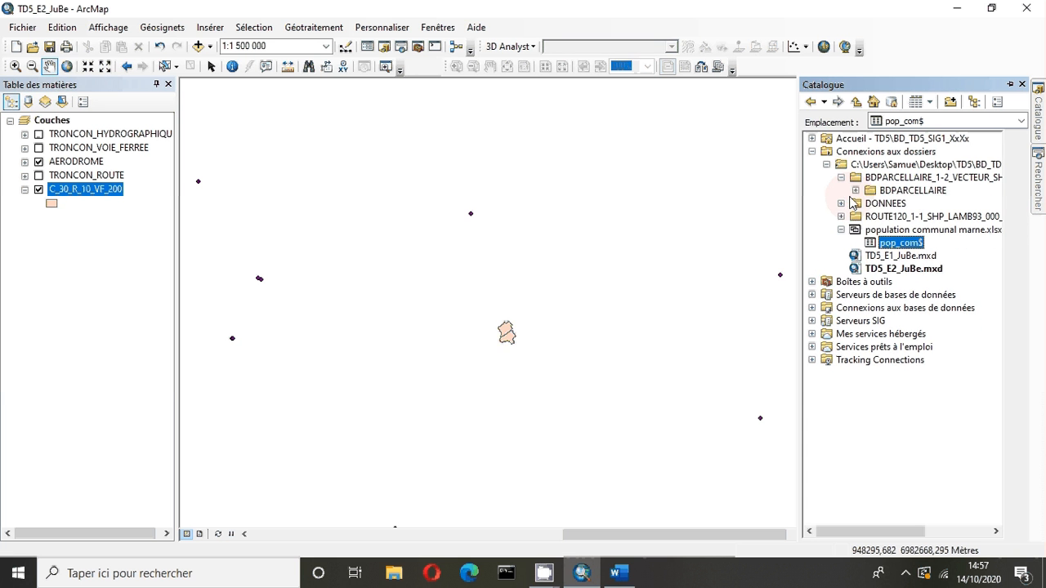
left_click(856, 191)
left_click(871, 204)
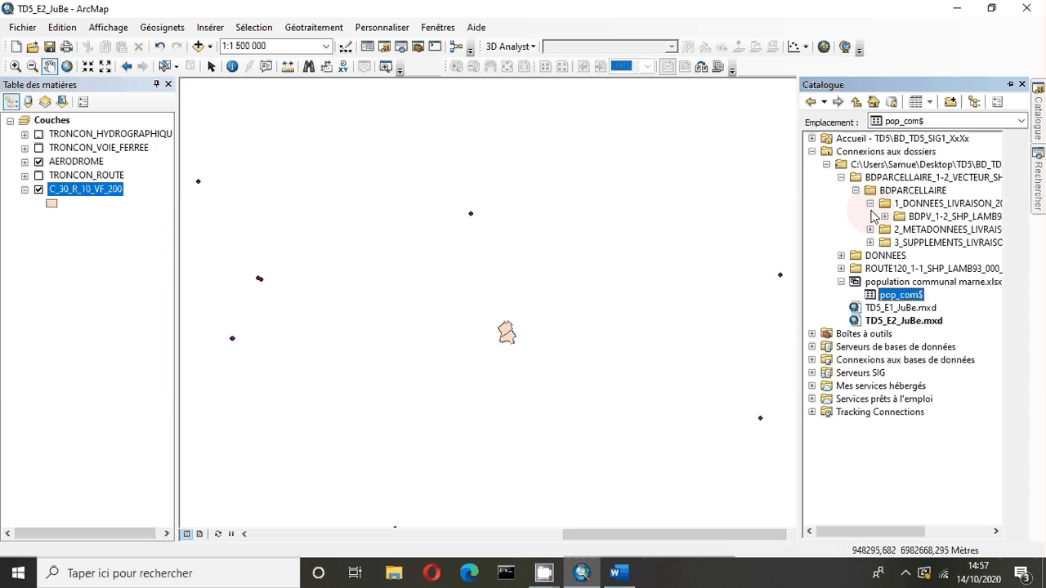
left_click(885, 217)
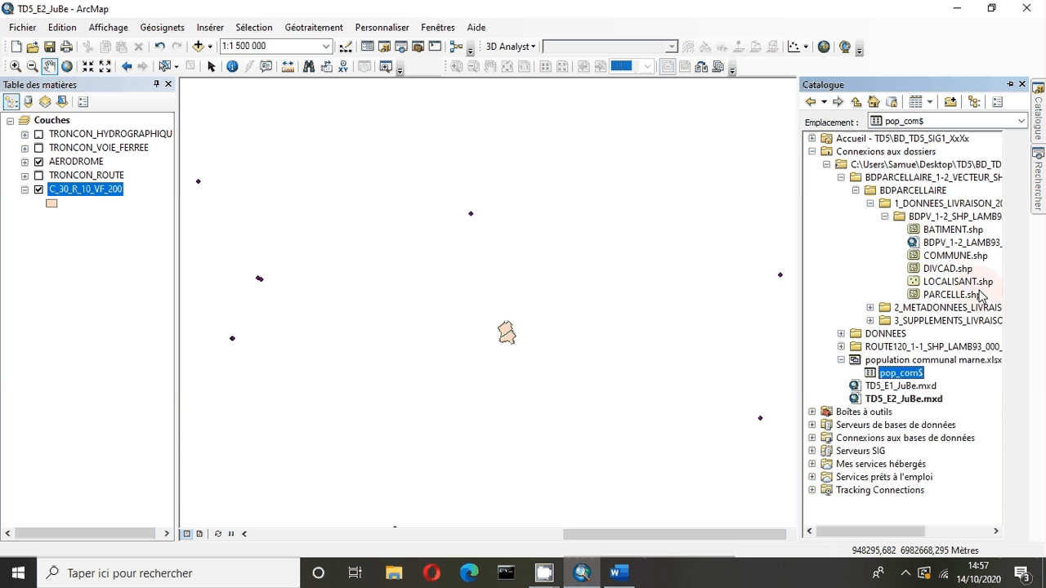
mouse_move(955, 255)
left_mouse_down()
mouse_move(759, 260)
mouse_move(33, 131)
mouse_move(28, 102)
left_mouse_up()
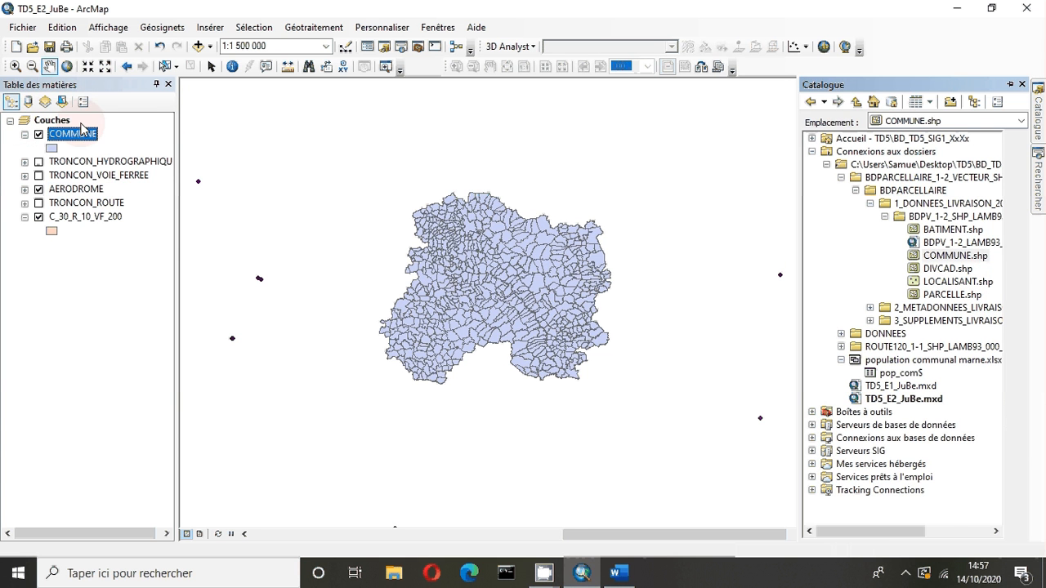
Step: Move the COMMUNE layer below all other layers and collapse the C_30_R_10_VF_200 legend
left_click_drag(72, 135, 81, 237)
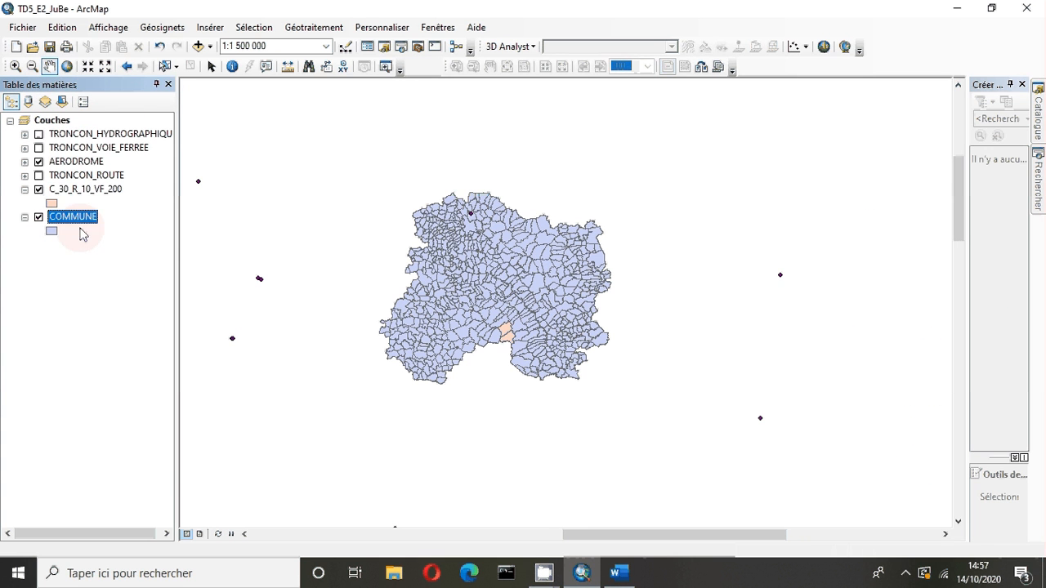
left_click(34, 189)
left_click(24, 189)
left_click(38, 189)
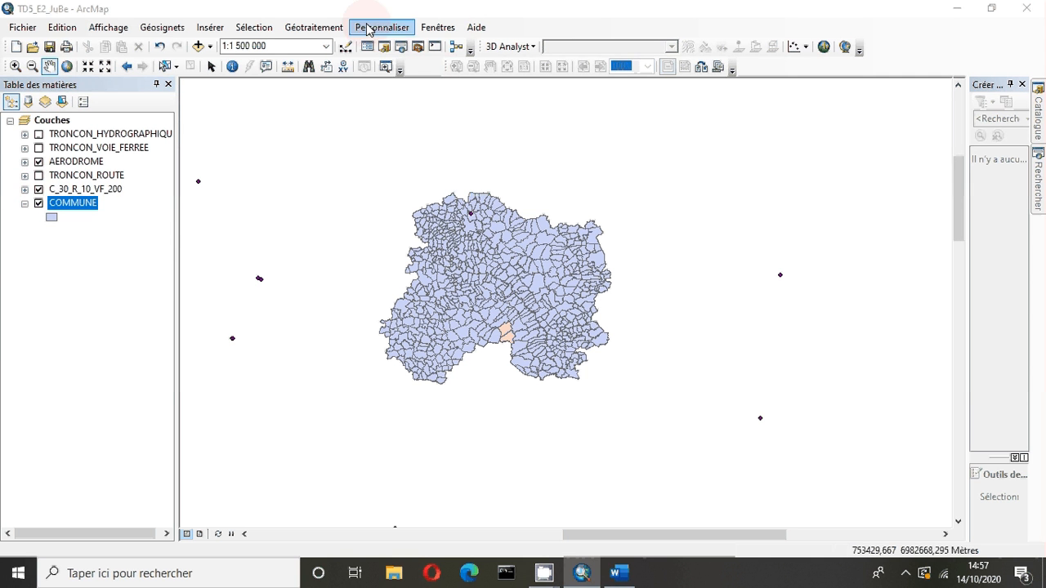
Step: Set up a Clip (Découper) with AERODROME as the input features and COMMUNE as the clip features
left_click(313, 29)
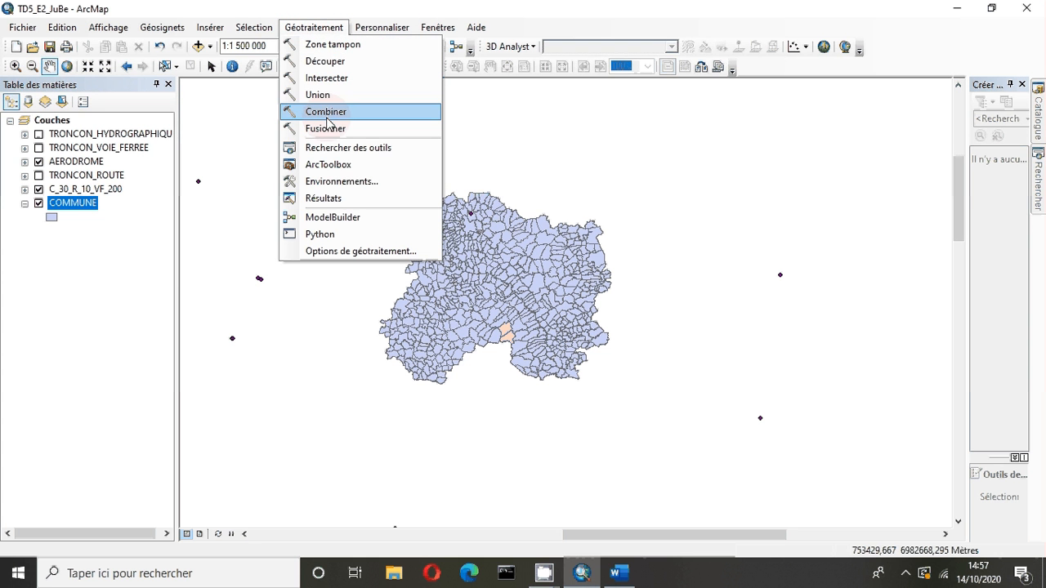
left_click(325, 64)
left_click(512, 132)
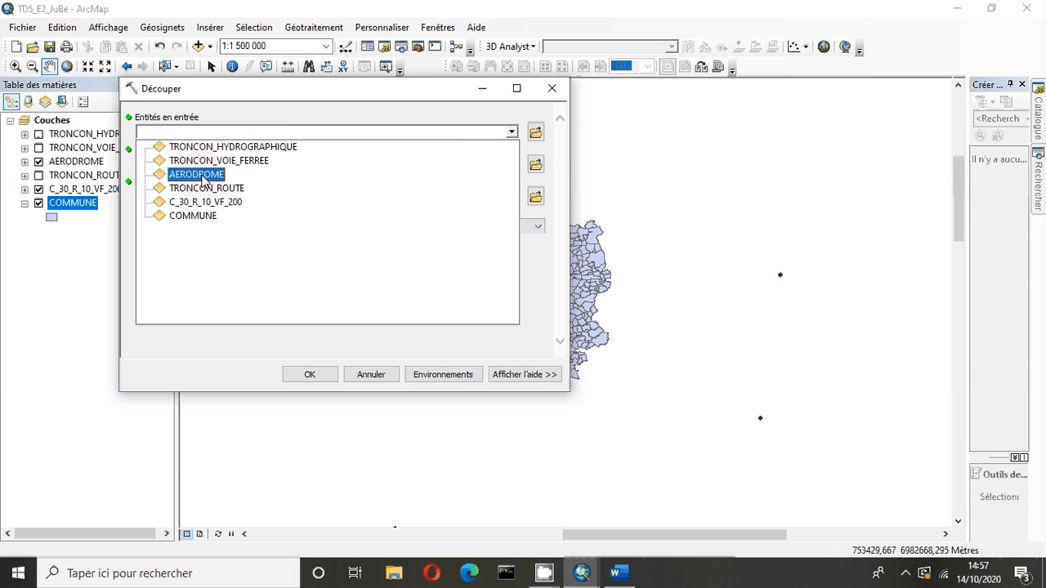
left_click(196, 174)
left_click(476, 191)
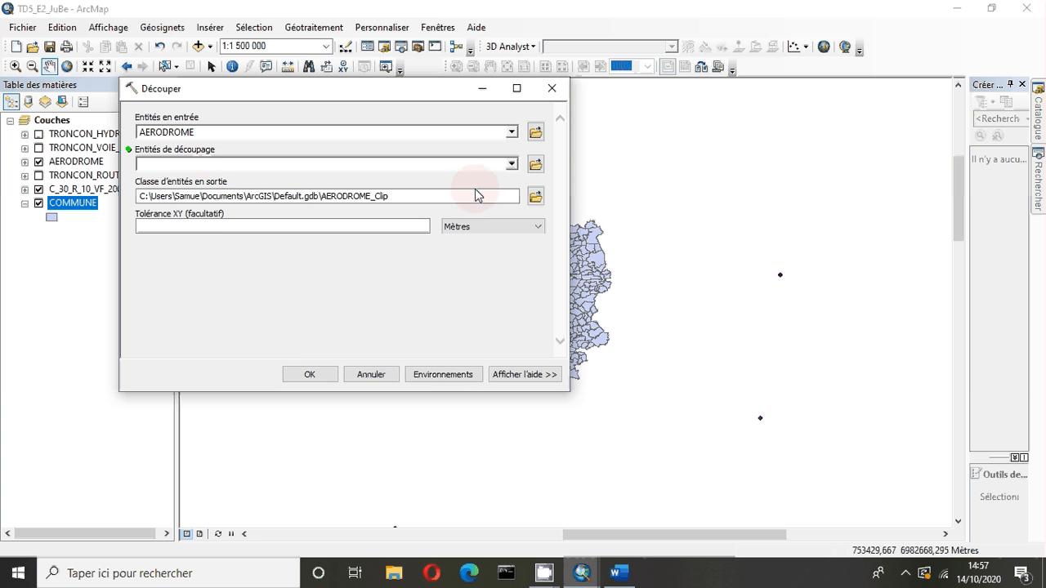
left_click(511, 164)
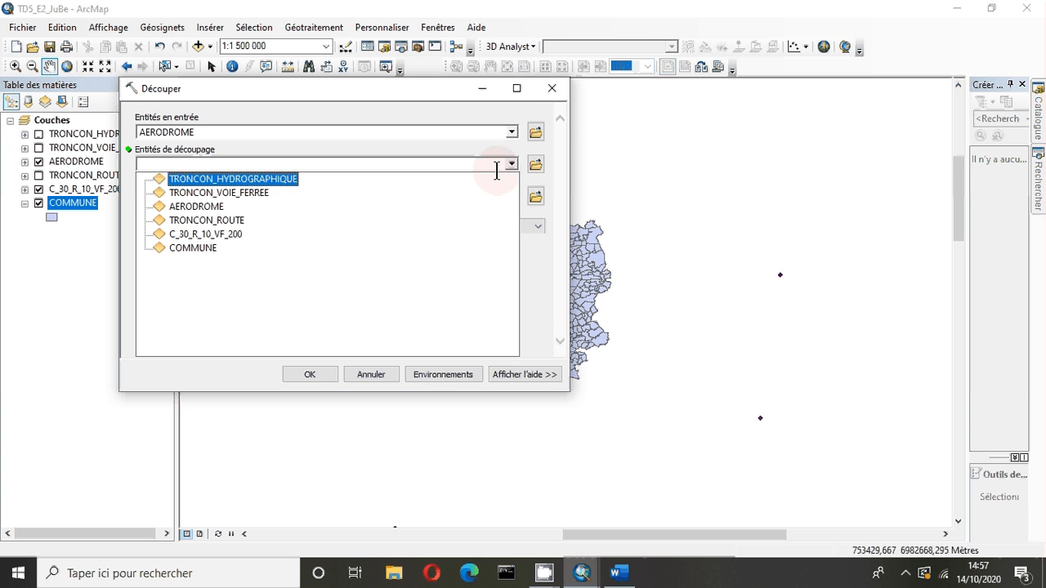
left_click(240, 247)
left_click_drag(217, 88, 446, 401)
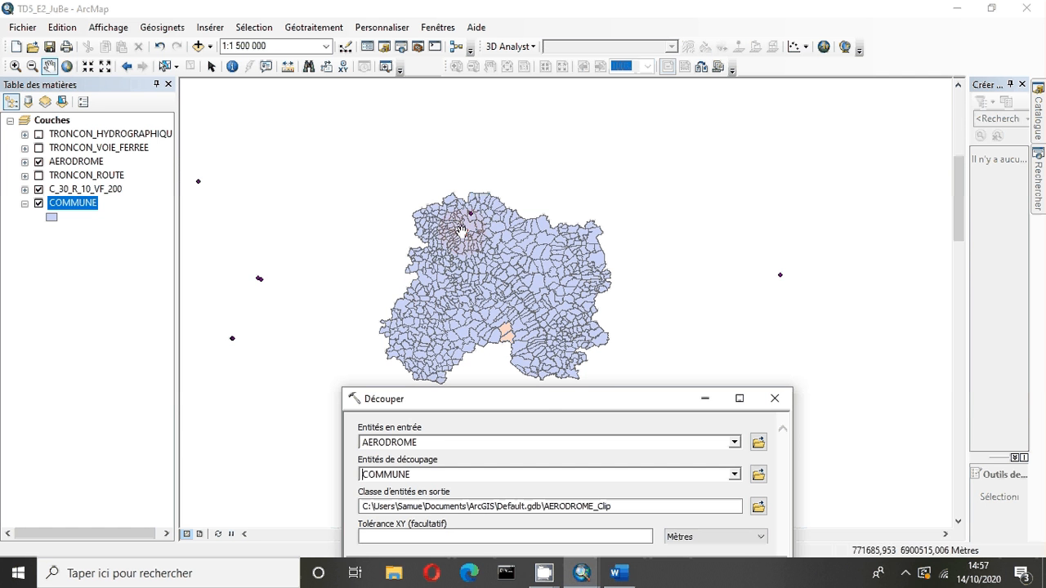
left_click_drag(505, 402, 463, 123)
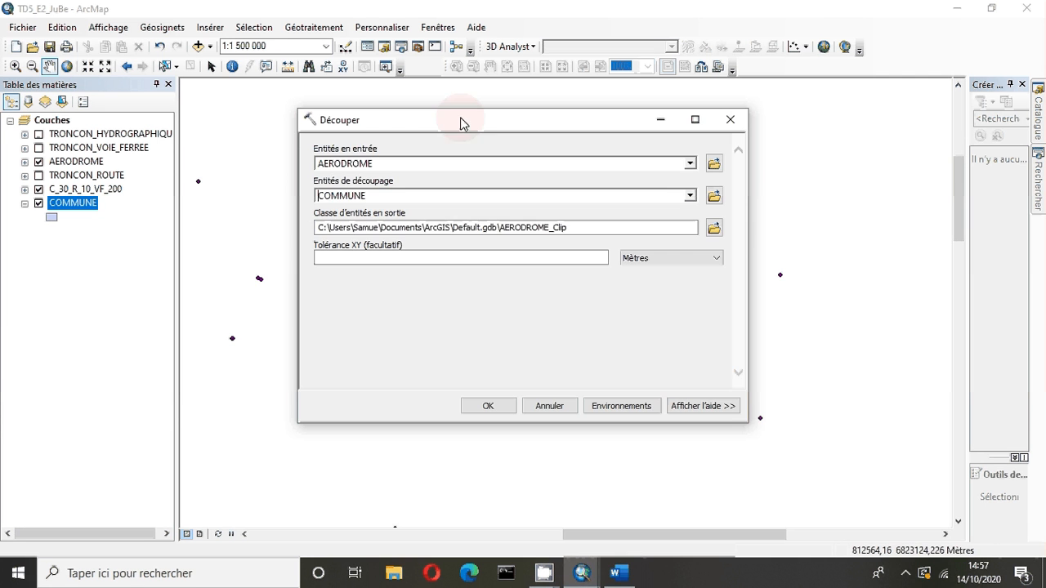
Step: Save the clip output as aerodrome_marne in DONNEE.gdb of the DONNEES folder and run the clip
left_click(715, 228)
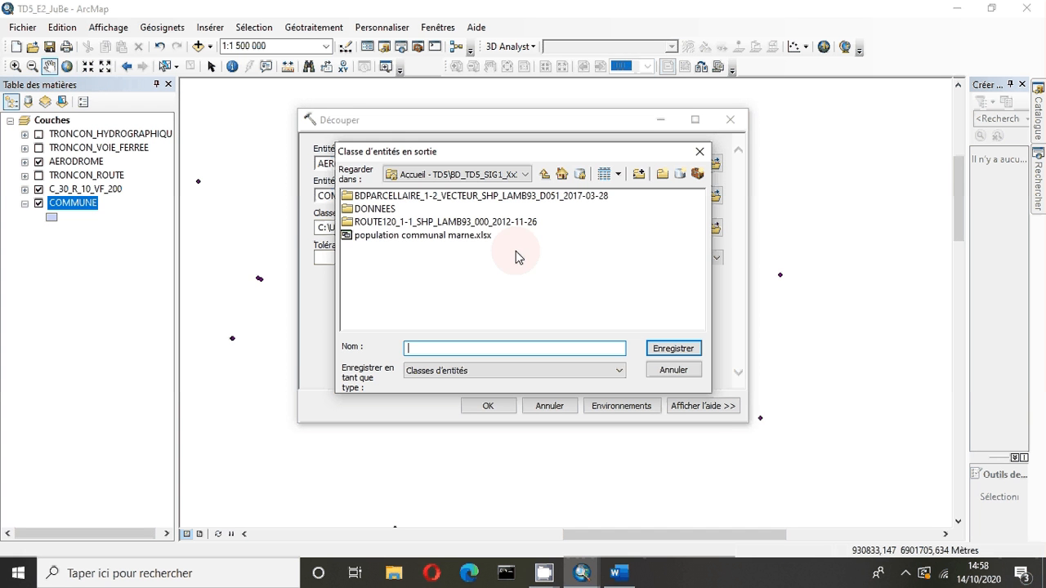
double_click(367, 211)
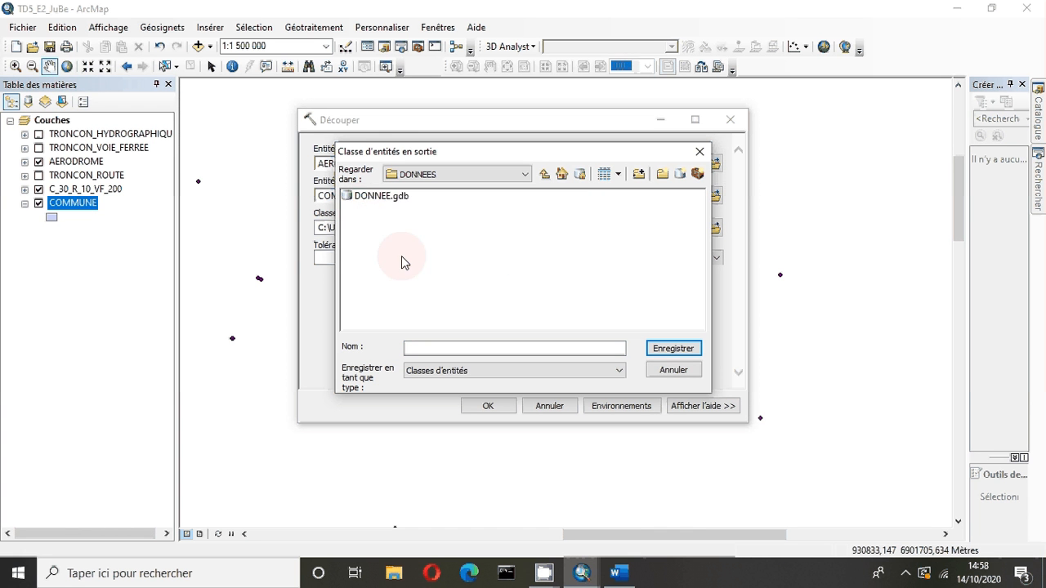
double_click(367, 197)
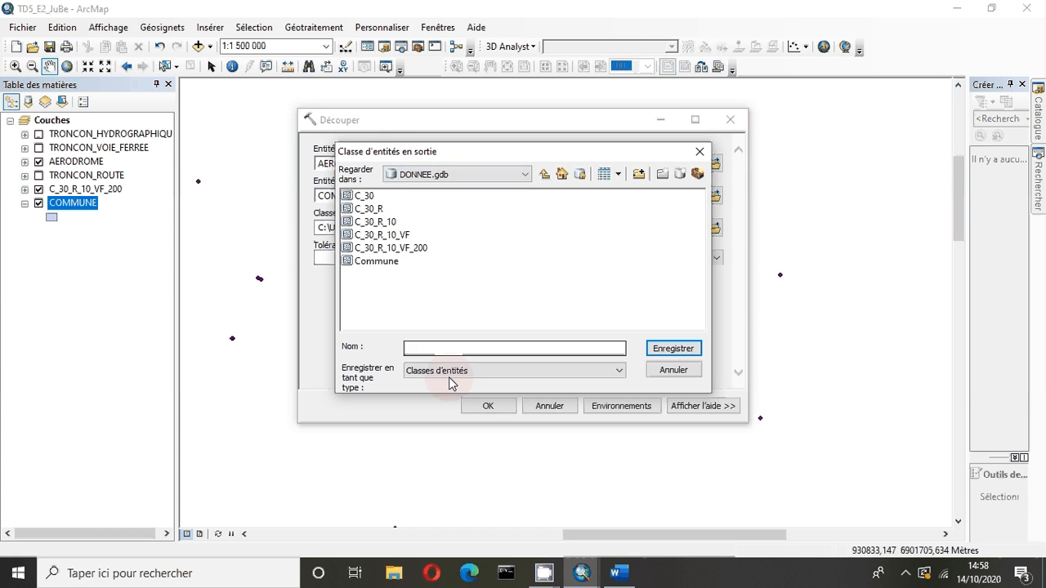
left_click(413, 348)
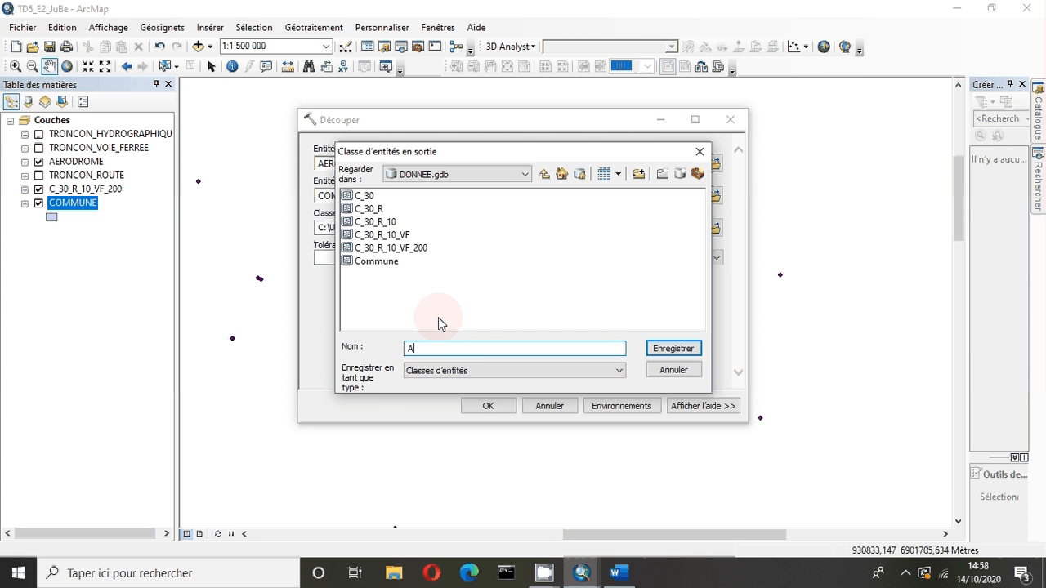
type("aerodrome_marne")
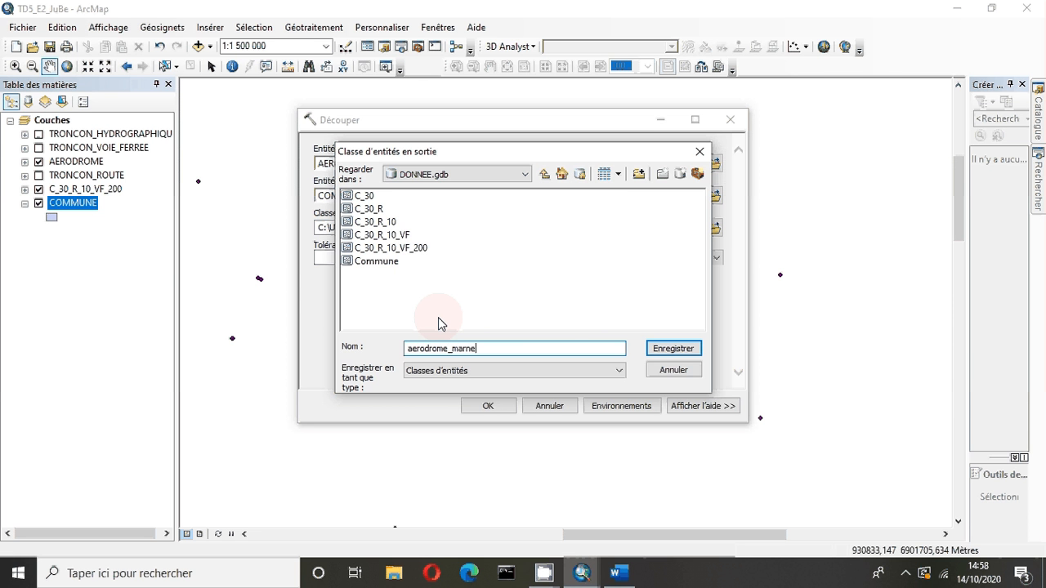
left_click(664, 351)
left_click(491, 407)
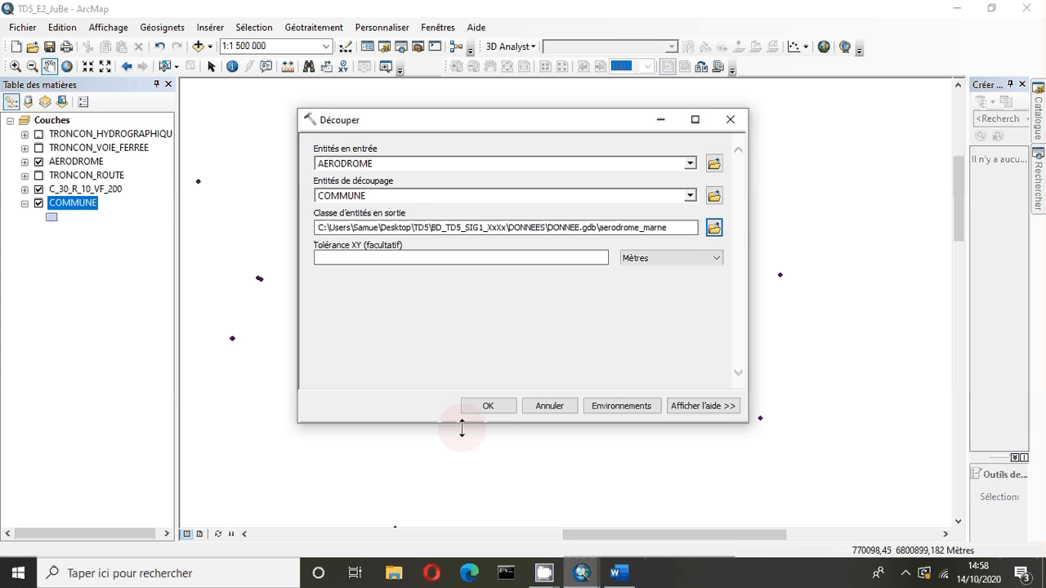
left_click(488, 406)
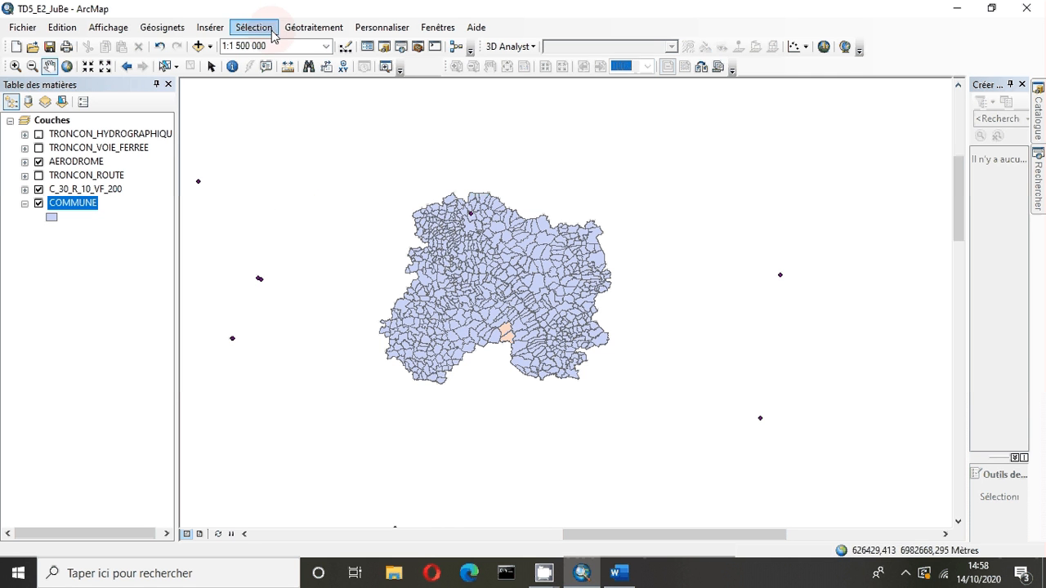
Step: Show the geoprocessing results and inspect the current session's Découper entry, keeping the results pane narrow
left_click(314, 27)
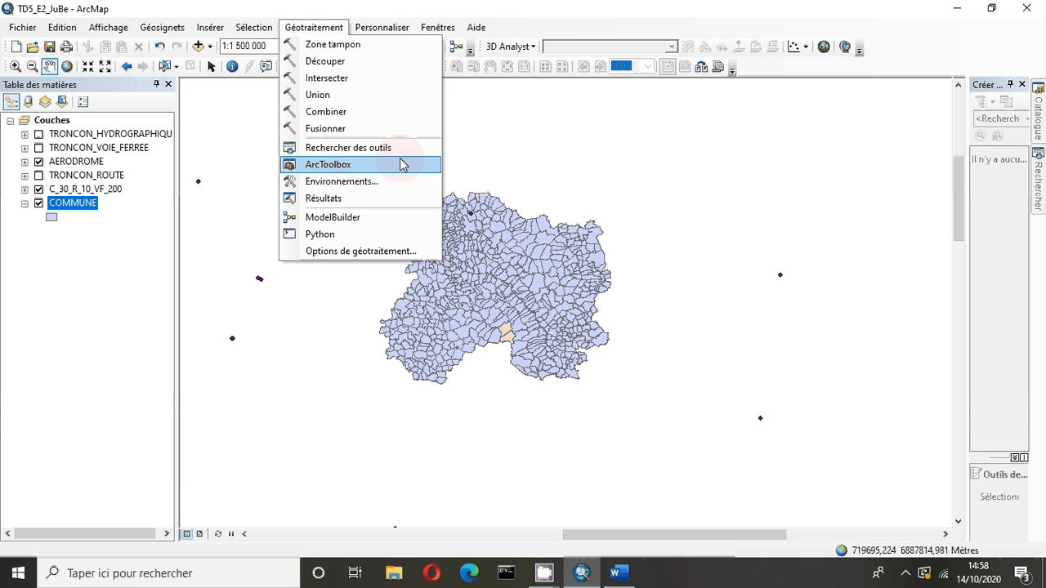
left_click(331, 199)
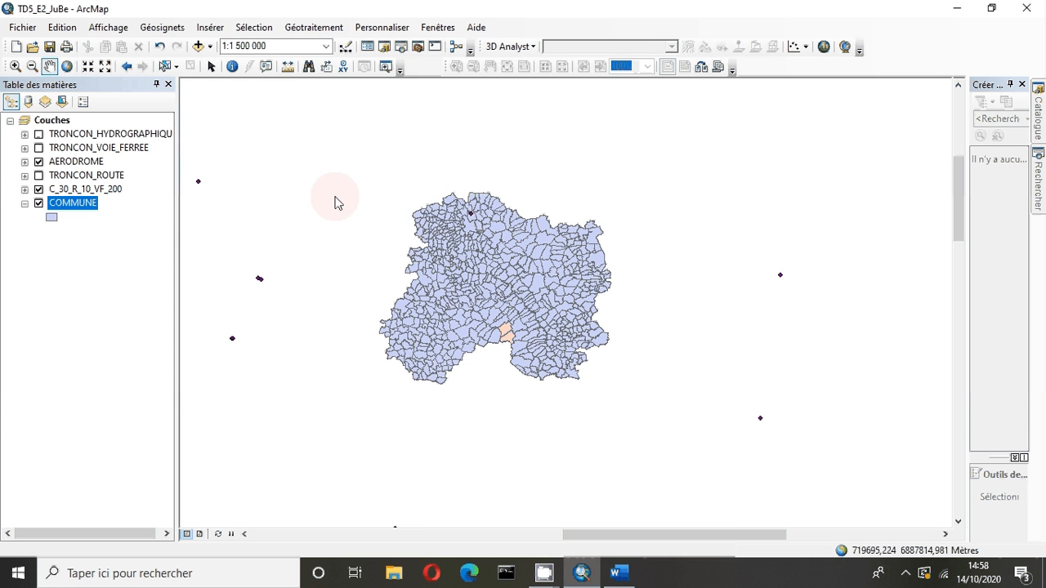
left_click(9, 101)
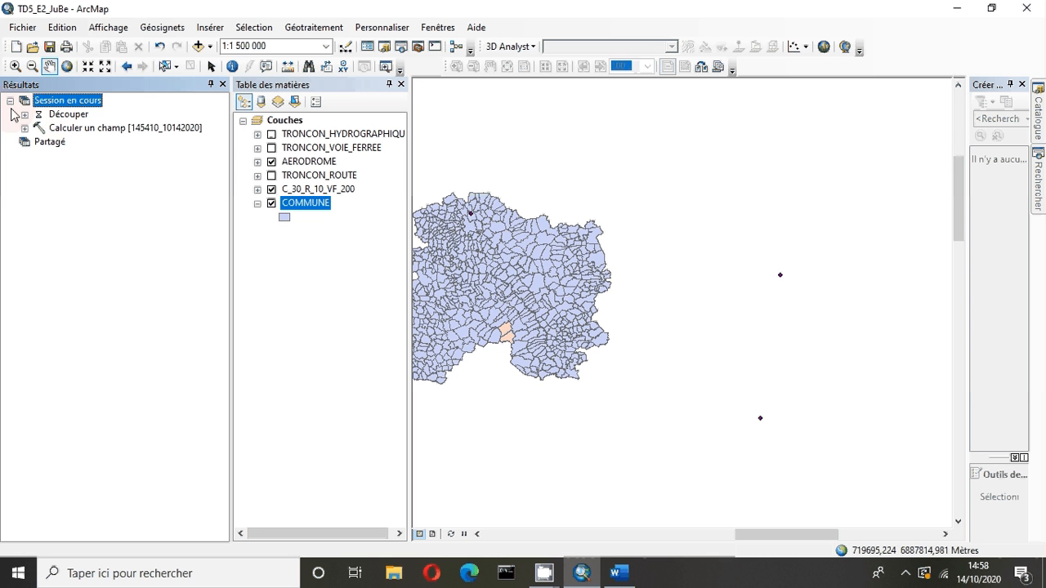
left_click(25, 115)
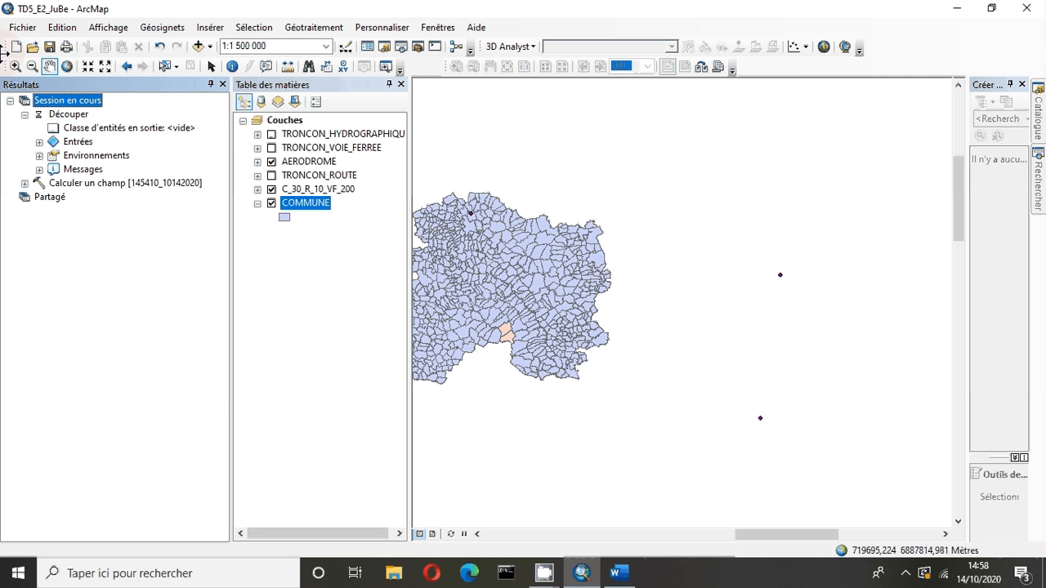
left_click(25, 115)
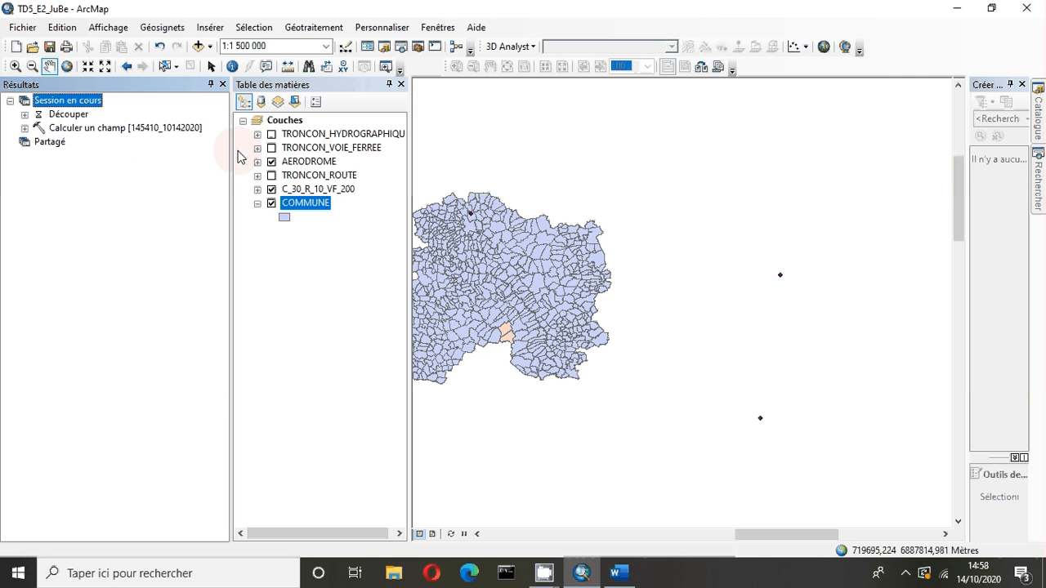
left_click_drag(230, 159, 94, 173)
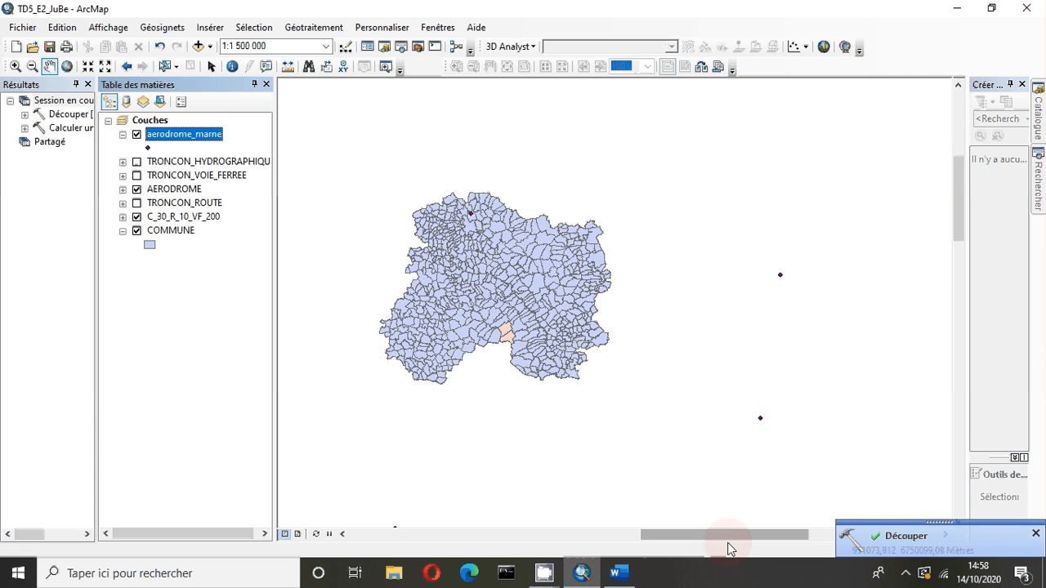
Step: Remove the original AERODROME layer from the map
right_click(175, 191)
left_click(199, 219)
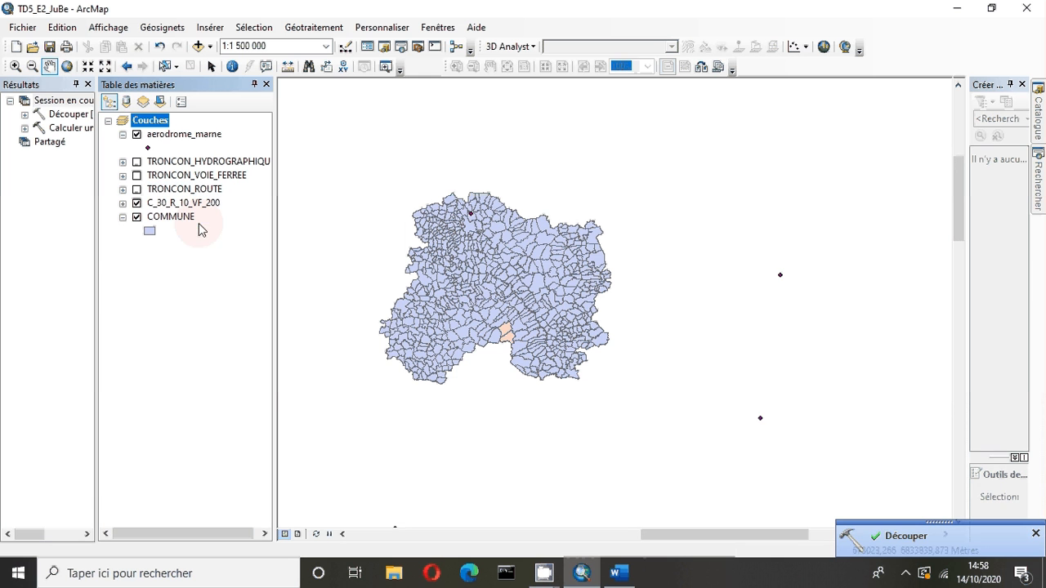
left_click(384, 245)
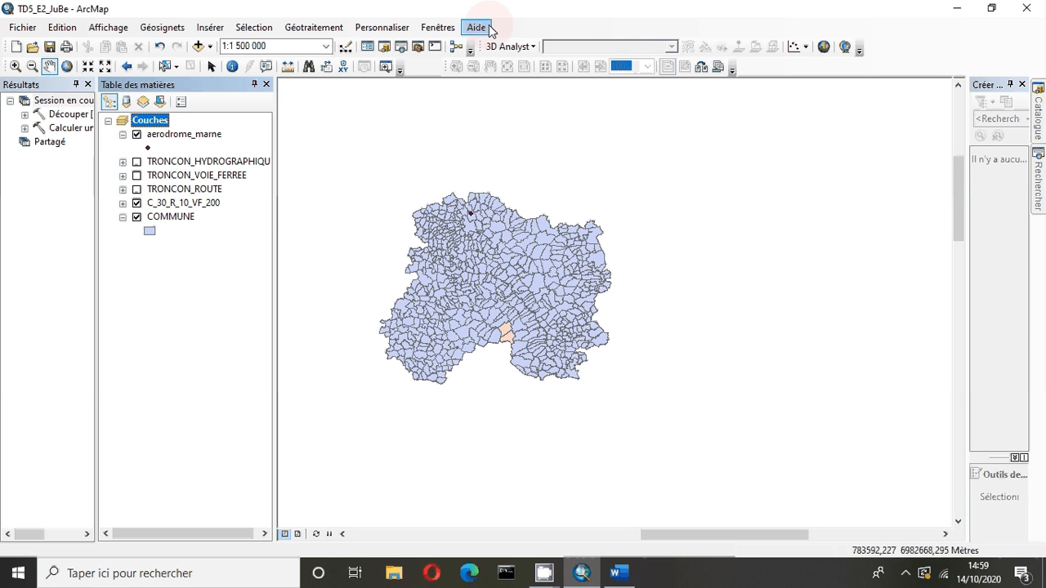
Step: Set up a Buffer (Zone tampon) on aerodrome_marne with the output saved as ZT_aerodrome in DONNEE.gdb
left_click(328, 31)
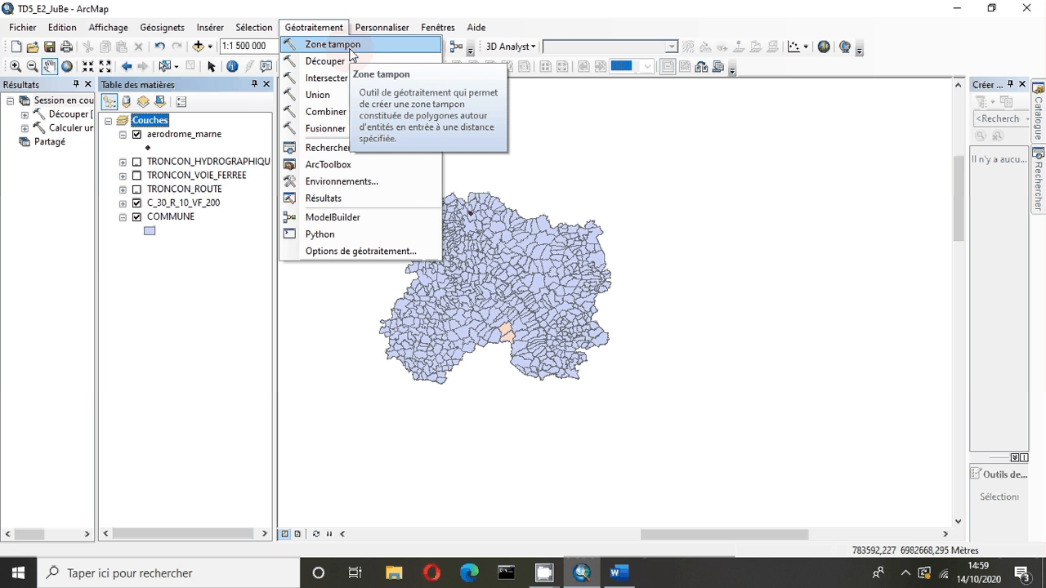
left_click(352, 47)
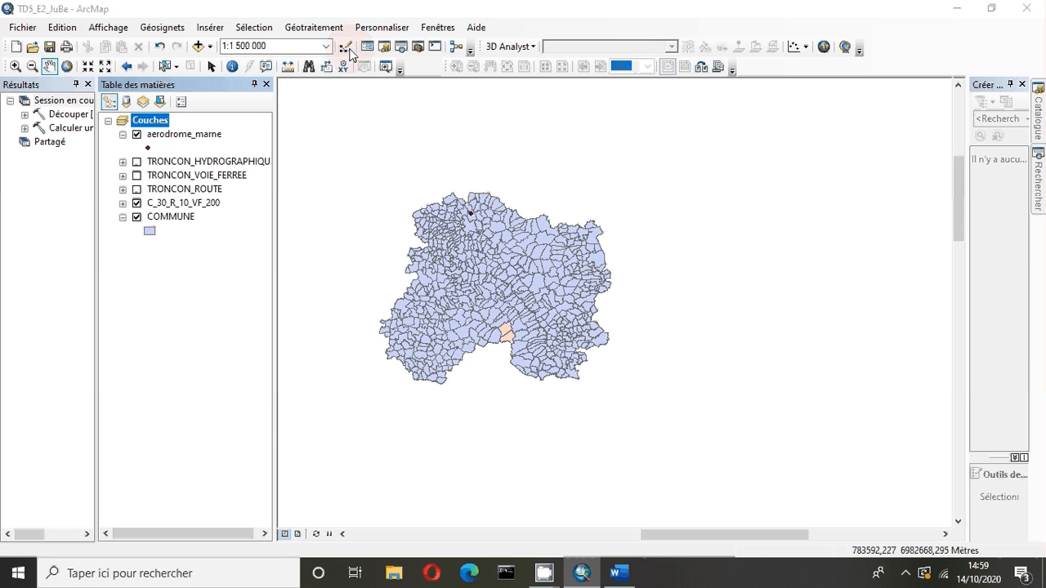
left_click(689, 166)
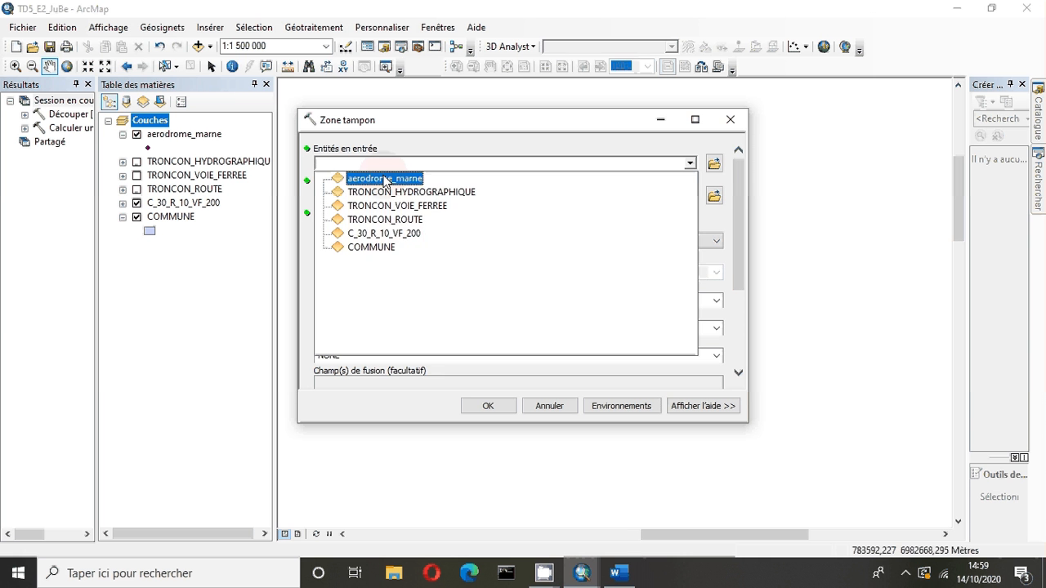
left_click(385, 178)
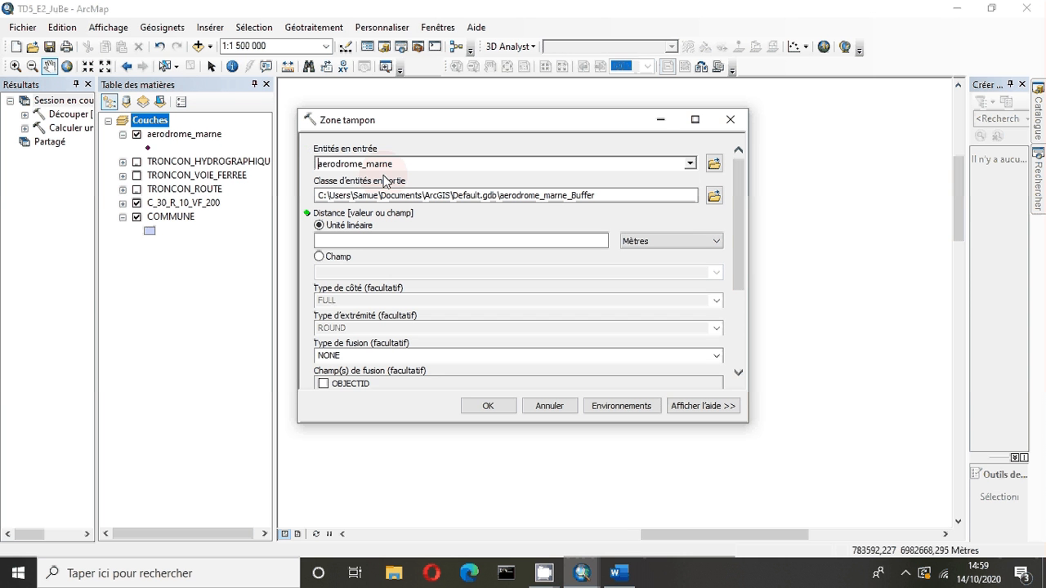
left_click(717, 199)
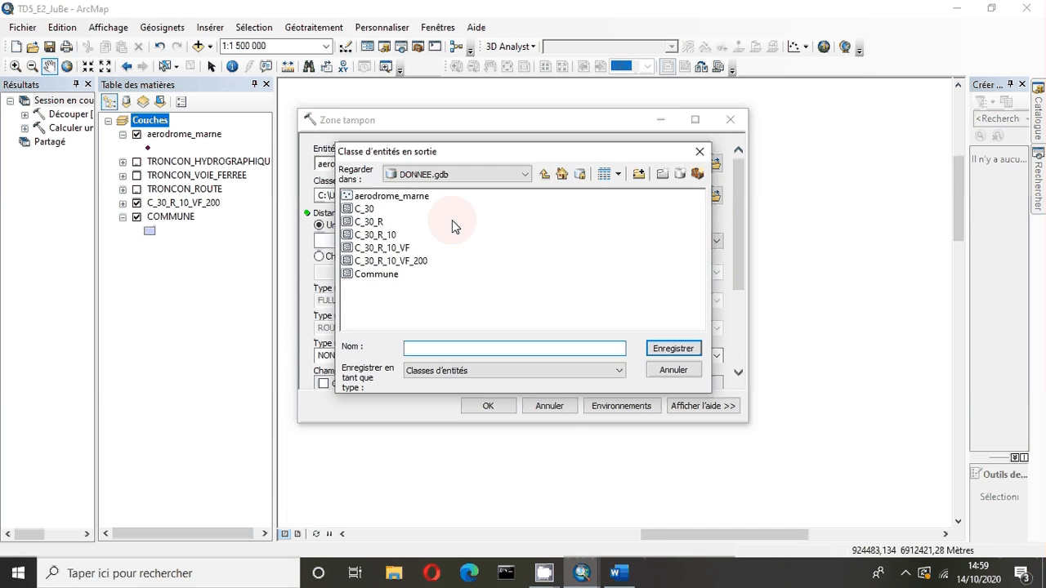
left_click(430, 179)
left_click(376, 312)
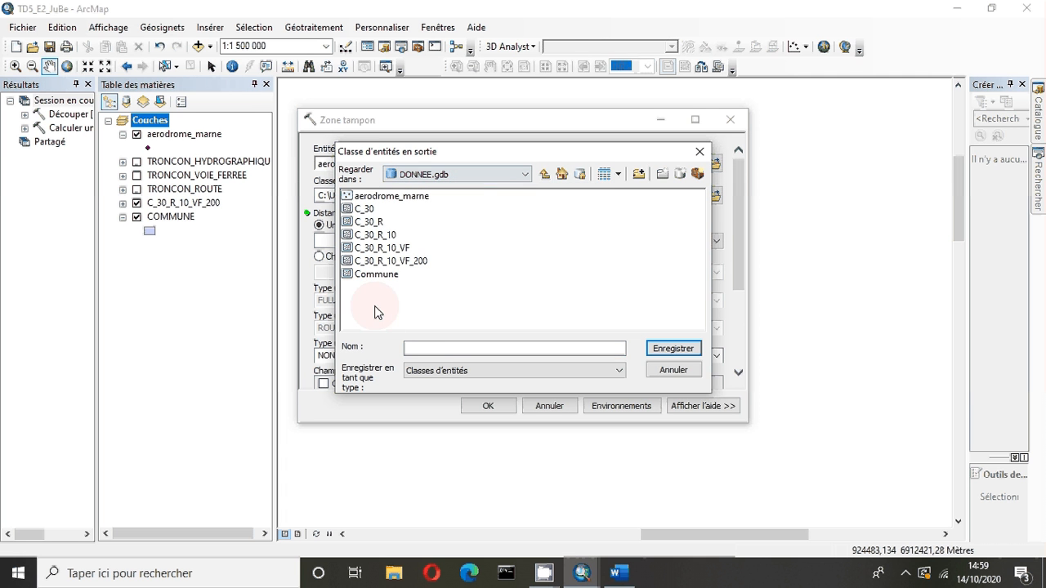
left_click(443, 351)
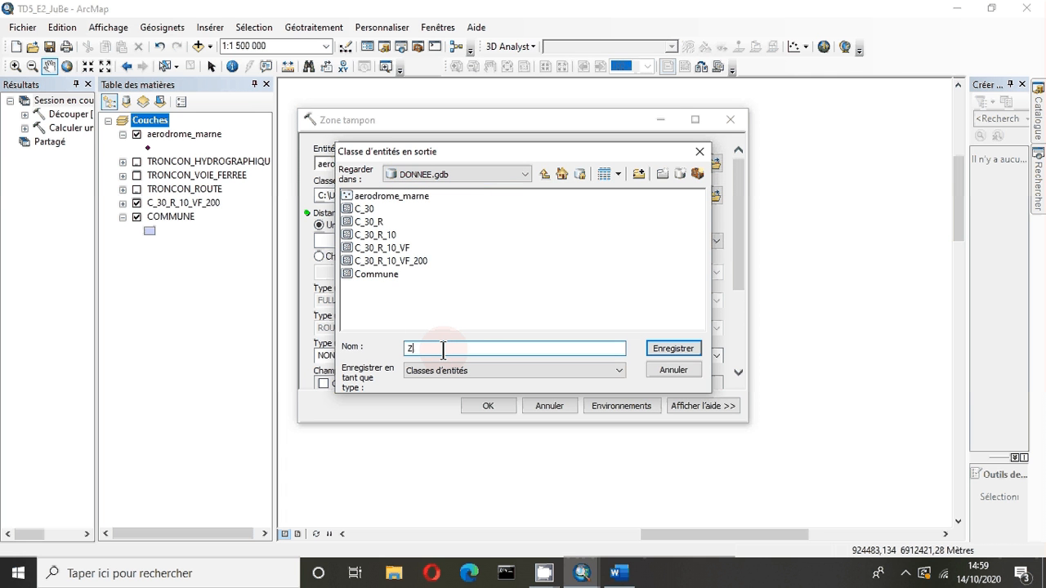
type("ZT_aerodrome")
left_click(674, 348)
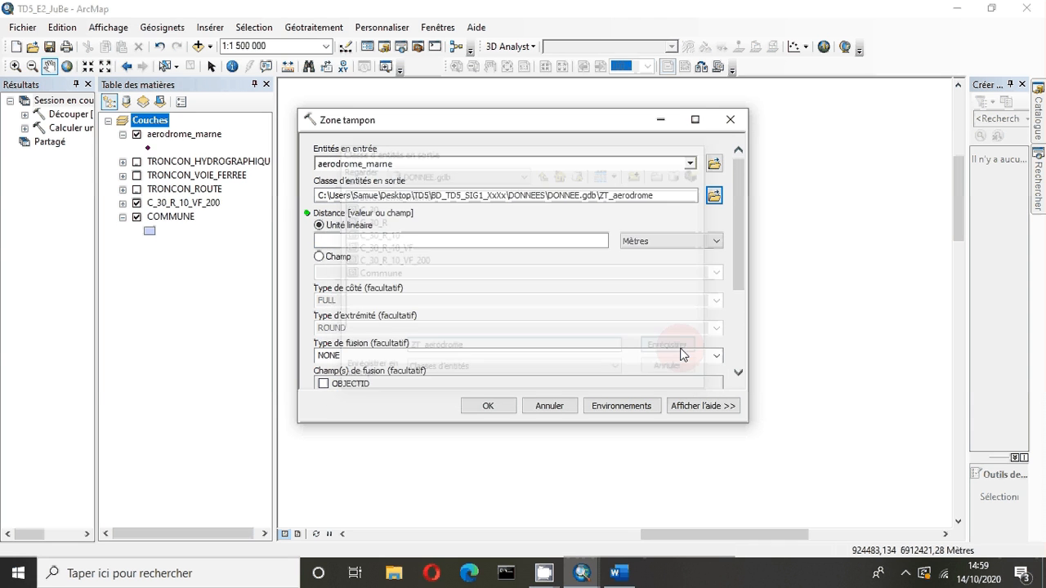
Step: Set the buffer's linear distance to 60 kilometres
left_click(453, 240)
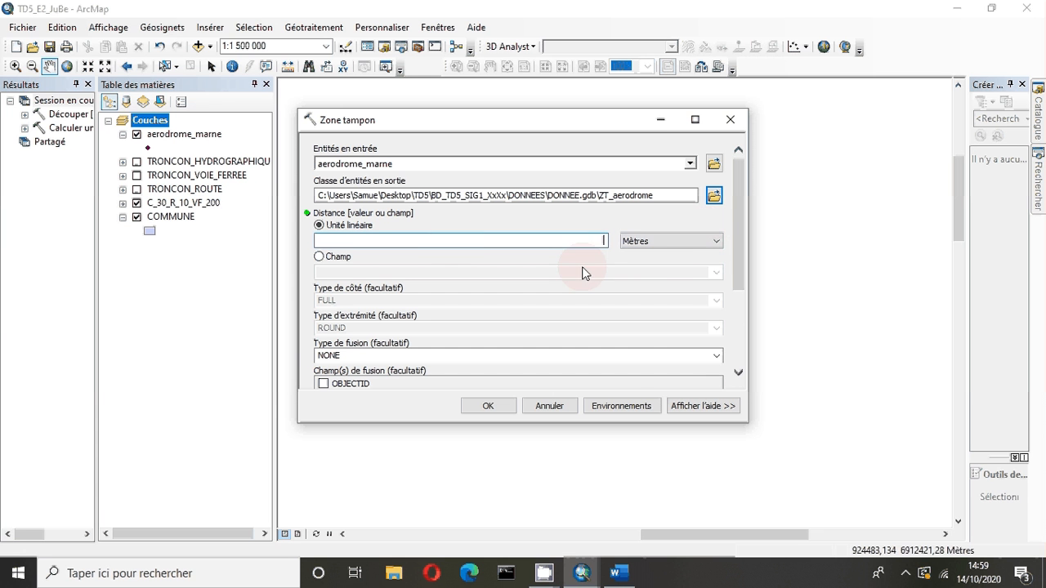
left_click(679, 241)
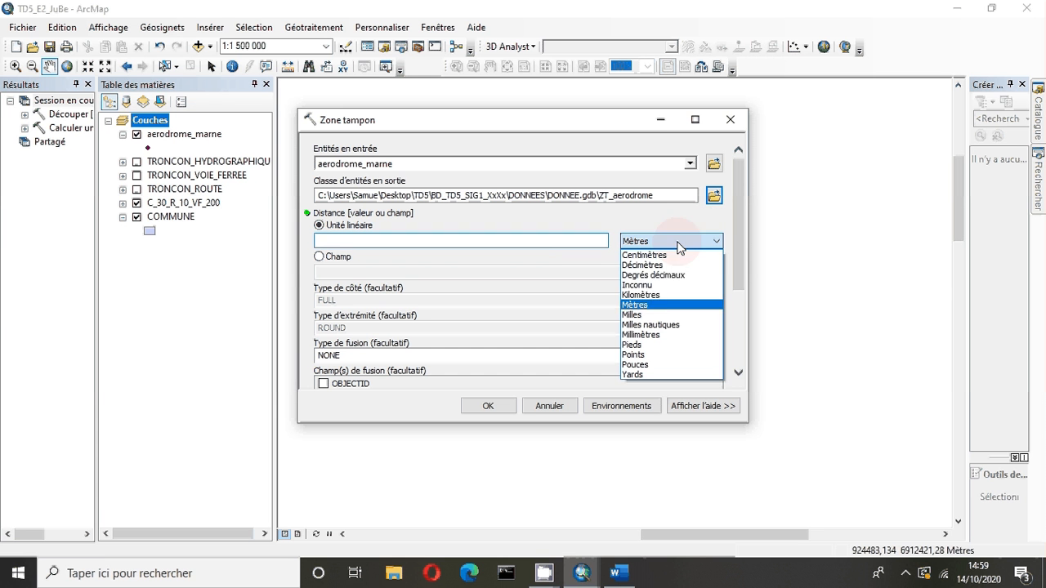
left_click(642, 295)
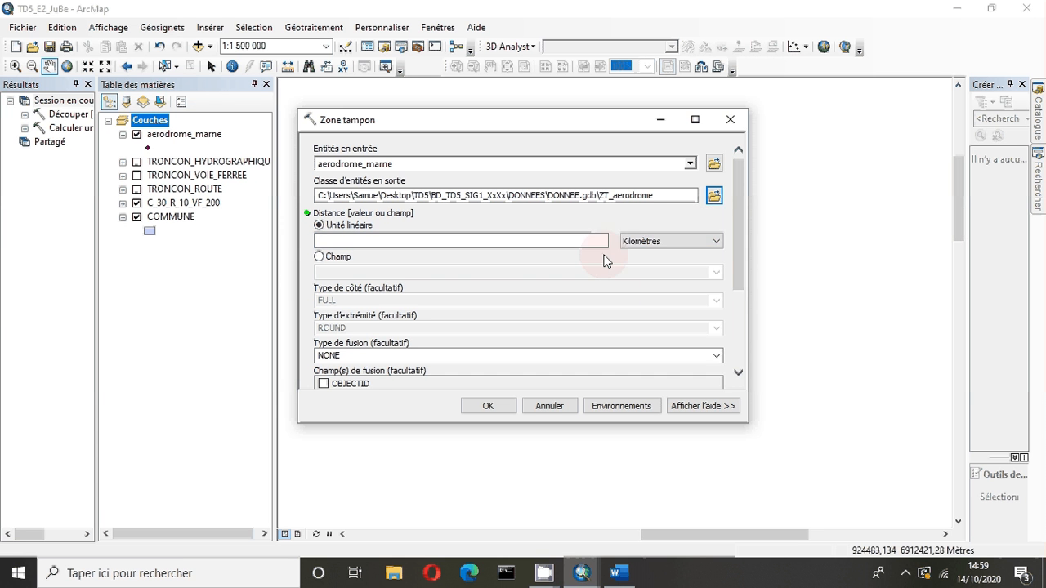
left_click(600, 239)
type("60")
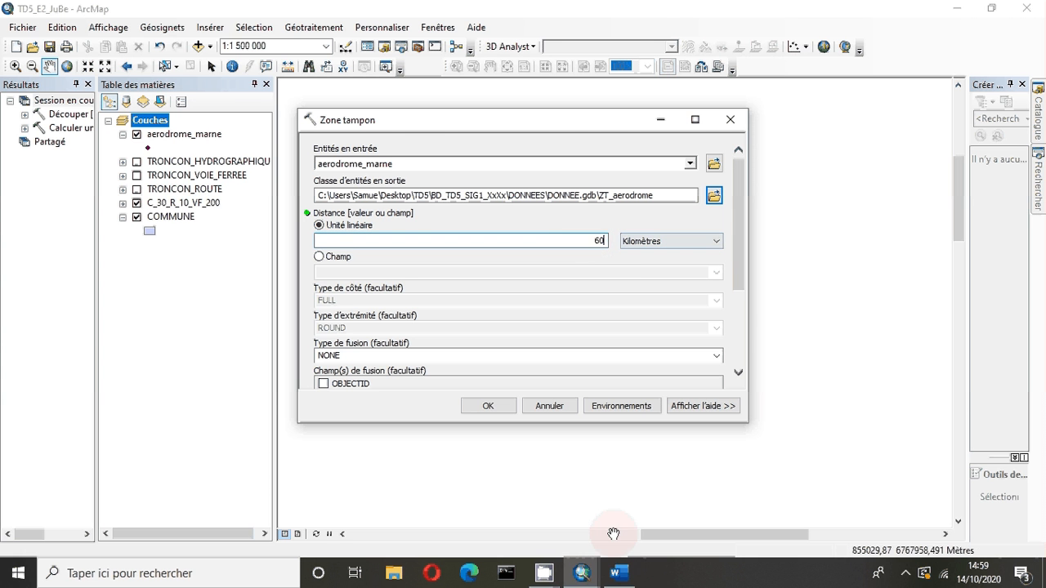
Step: Set the buffer's dissolve type to NONE with no dissolve fields and run the 60 km buffer on aerodrome_marne
left_click(617, 573)
left_click(617, 574)
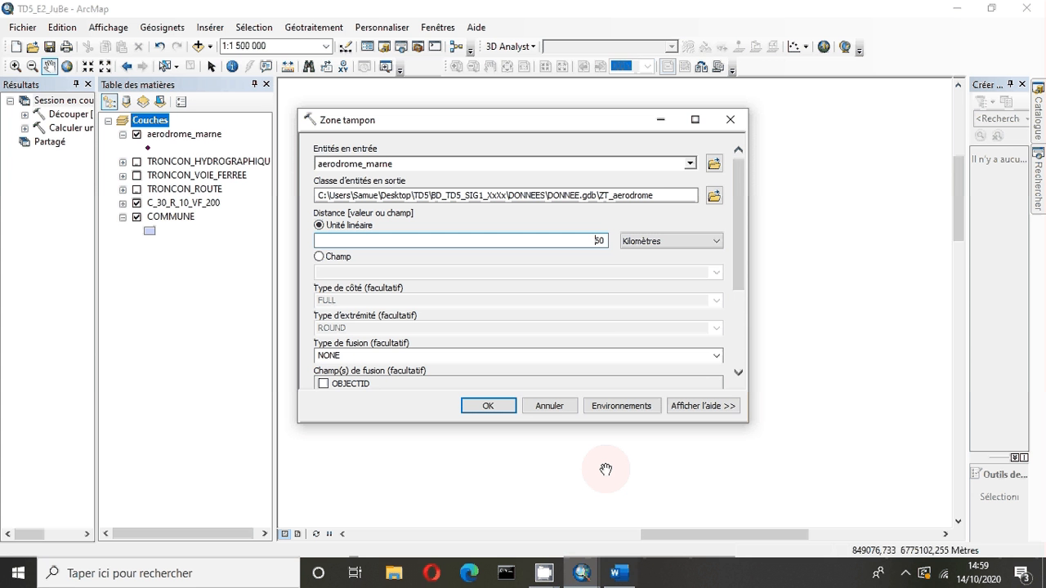
scroll(662, 289, "down", 2)
left_click(596, 315)
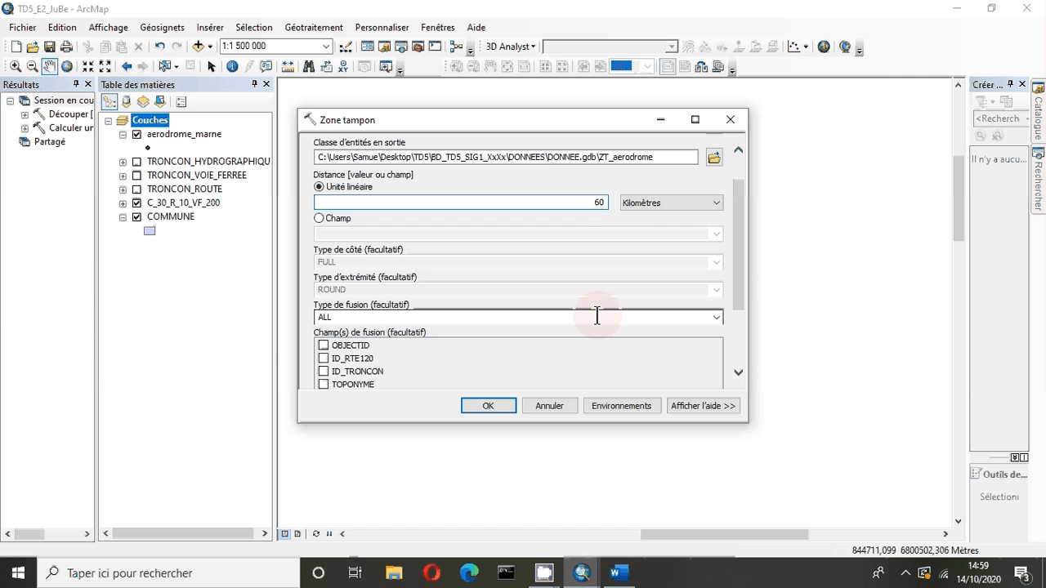
left_click(719, 316)
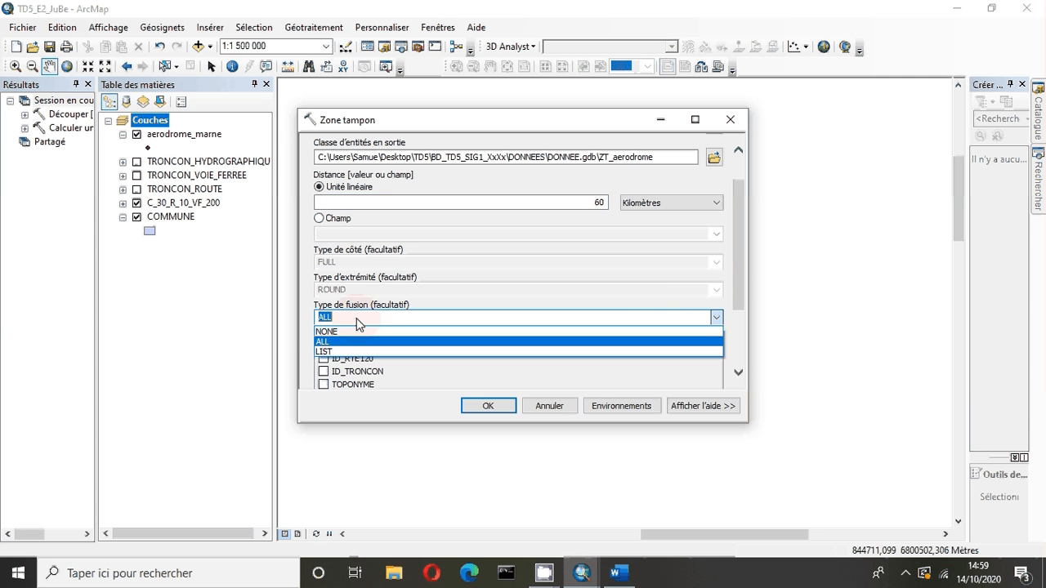
left_click(339, 330)
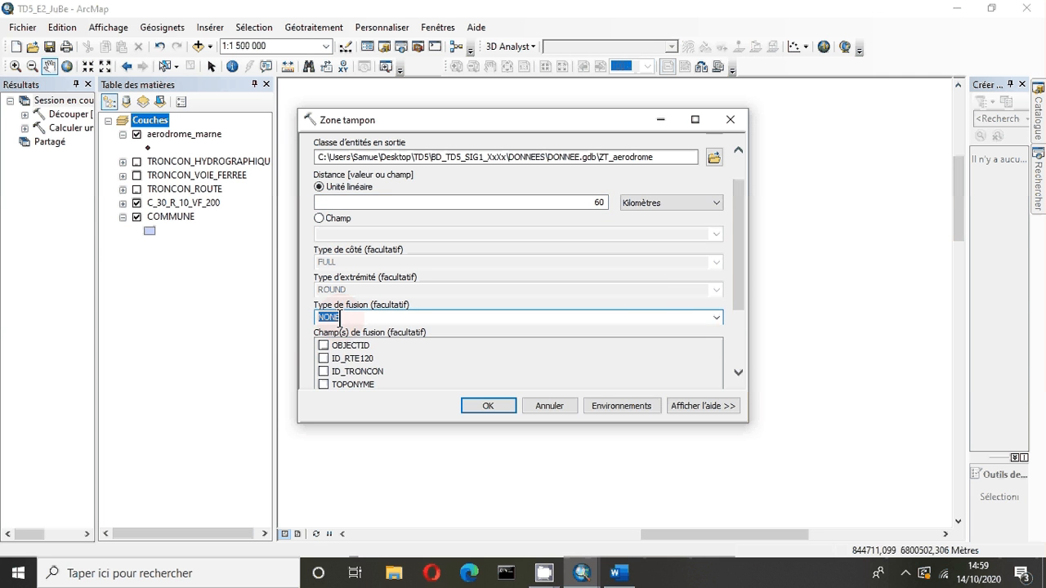
left_click(719, 327)
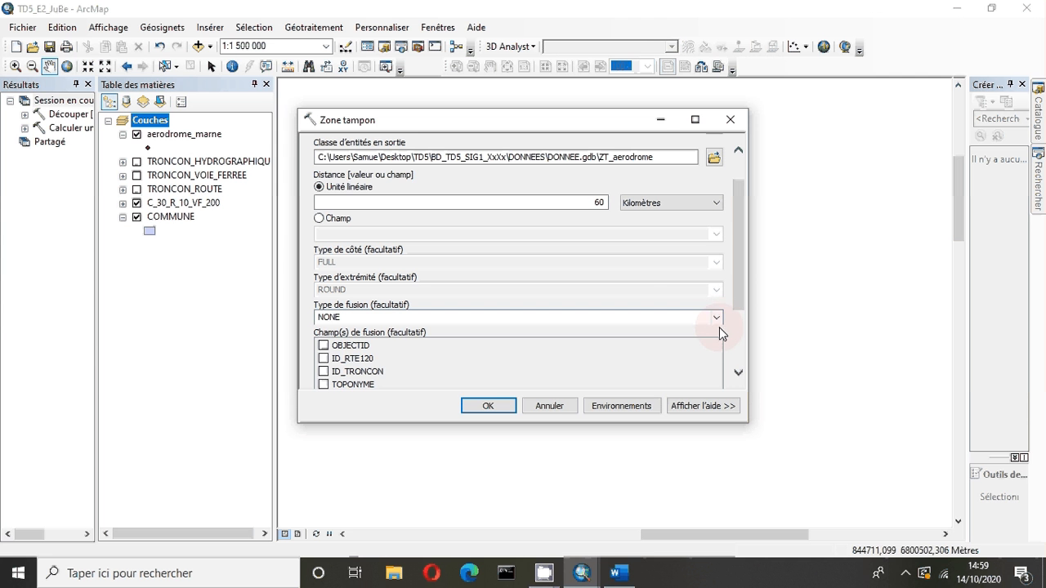
left_click(717, 317)
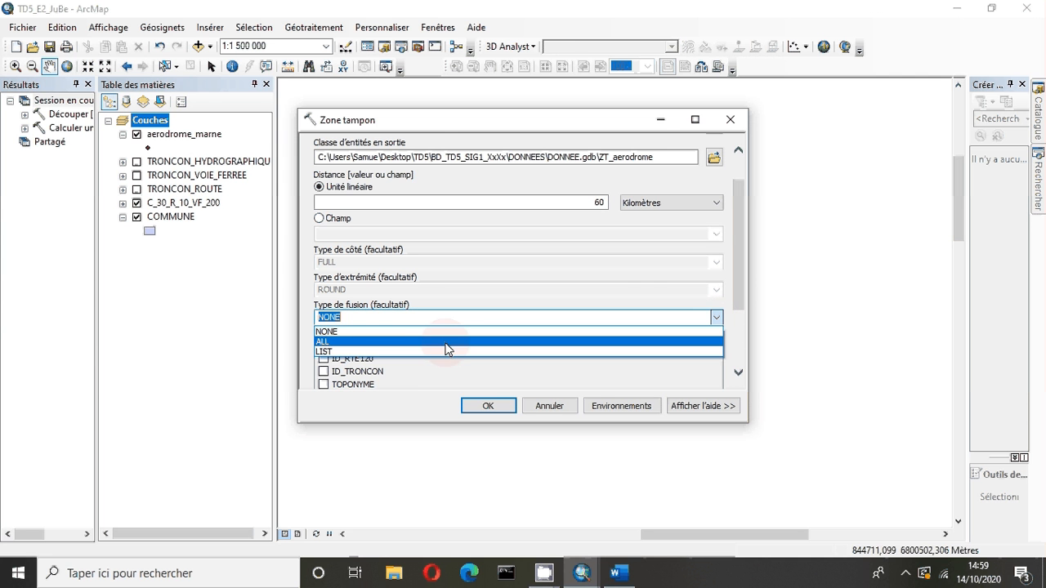
left_click(479, 316)
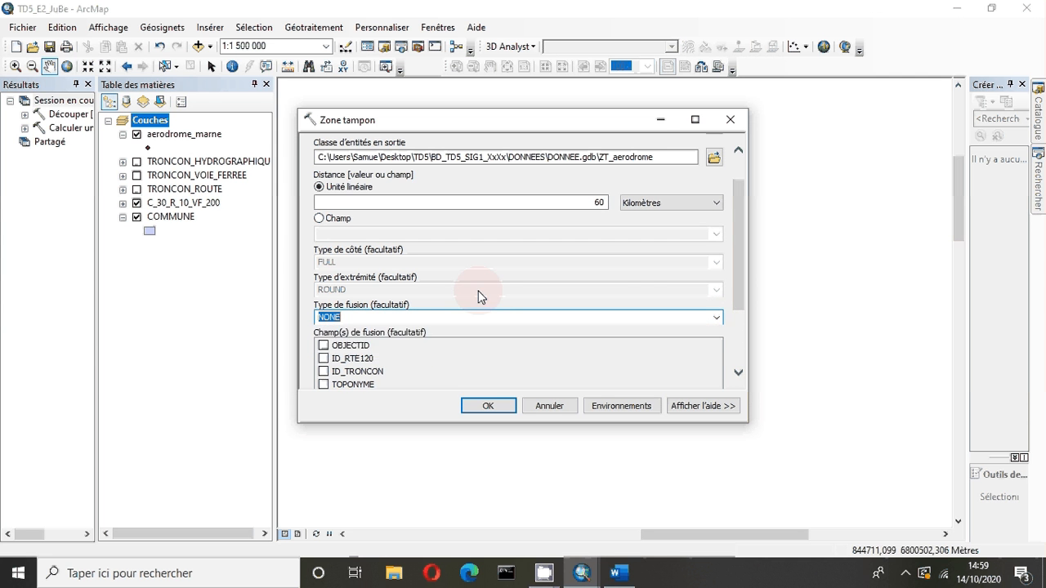
left_click_drag(731, 269, 735, 324)
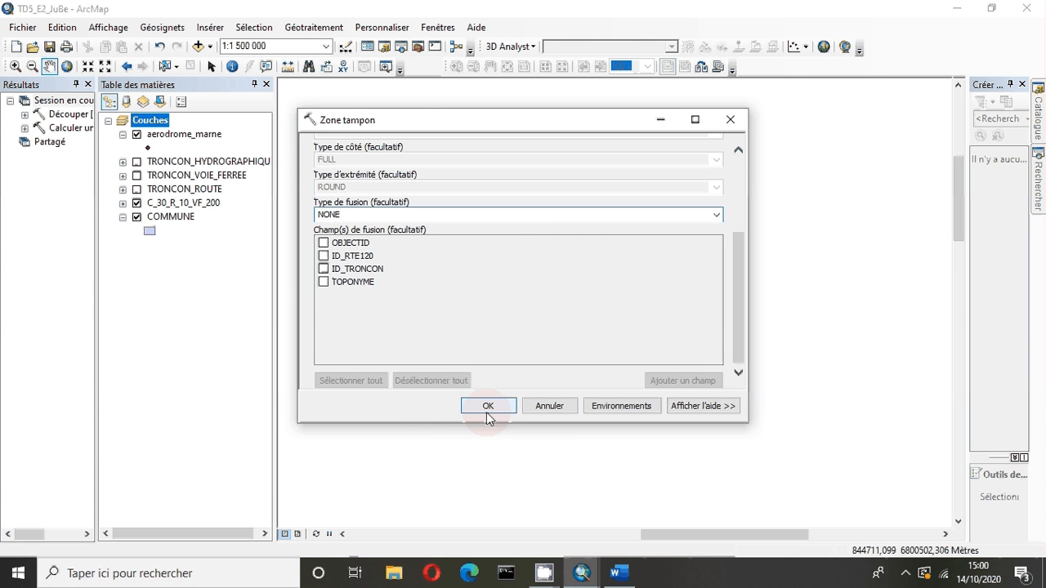
left_click(488, 407)
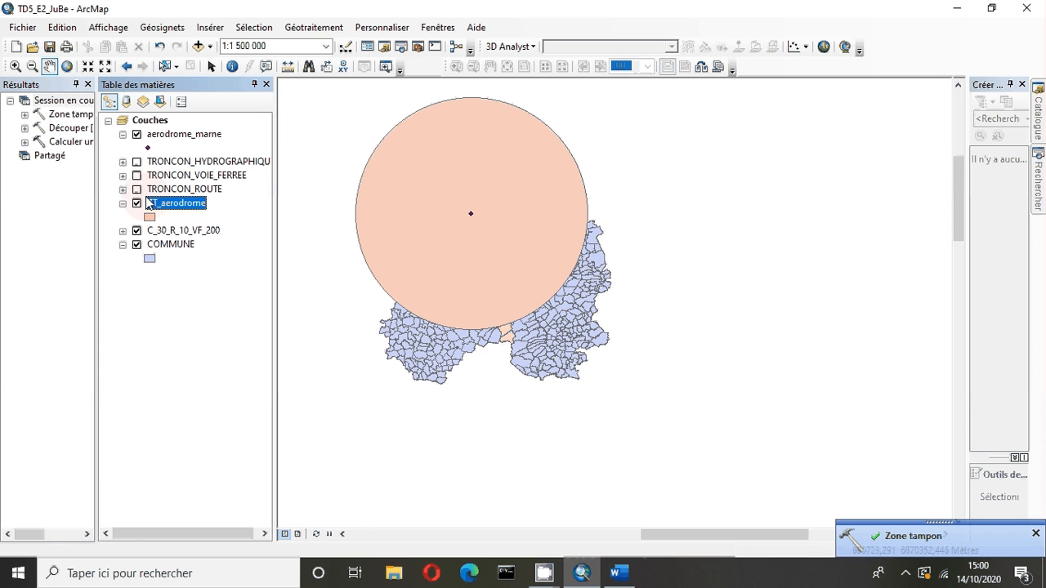
Step: Hide and collapse the aerodrome_marne layer, and remove the COMMUNE layer from the map
left_click(137, 135)
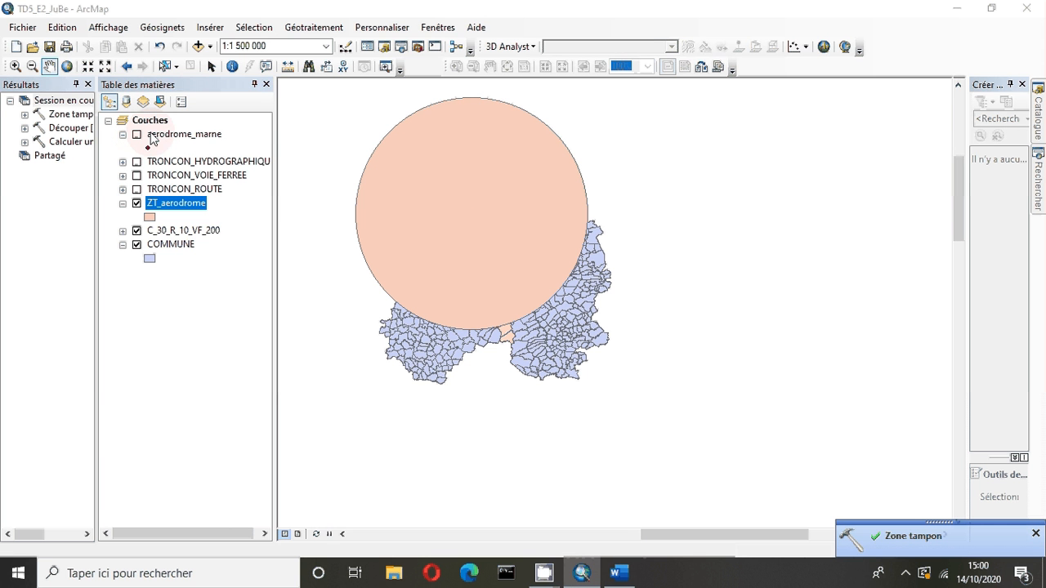
left_click(123, 135)
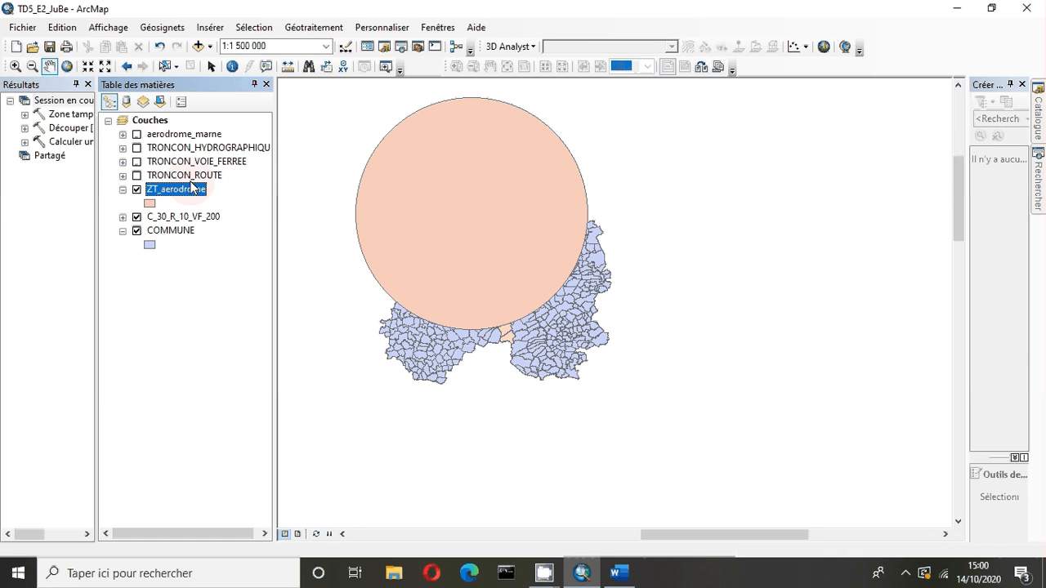
left_click(154, 233)
right_click(153, 233)
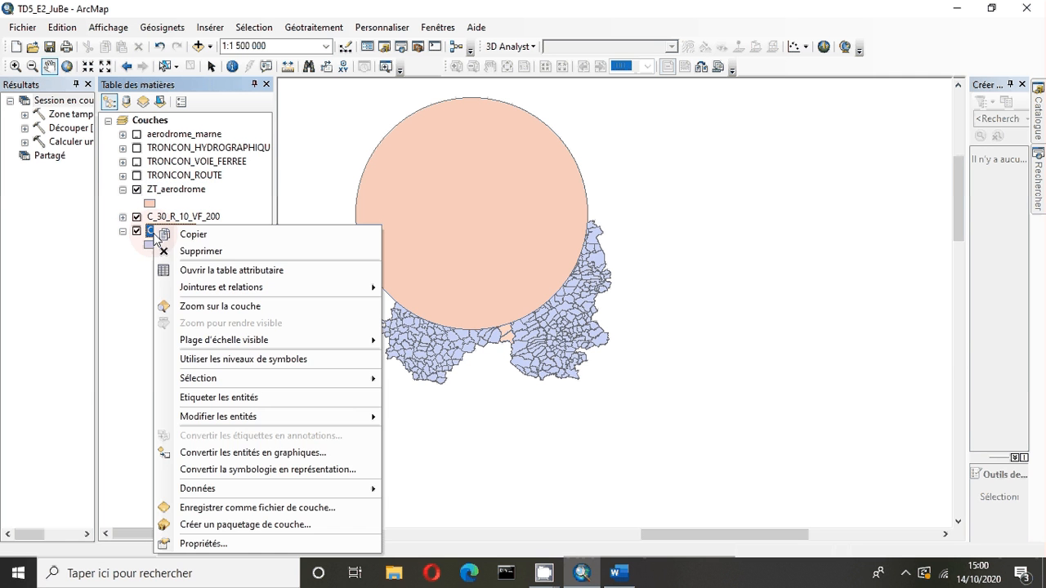
left_click(195, 253)
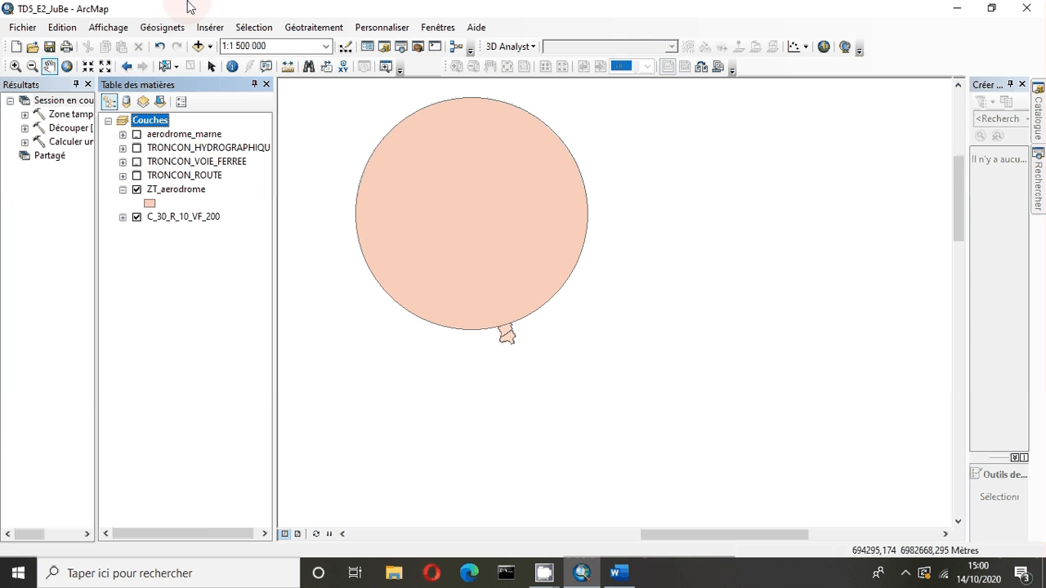
Step: Select all features of the C_30_R_10_VF_200 layer
right_click(165, 220)
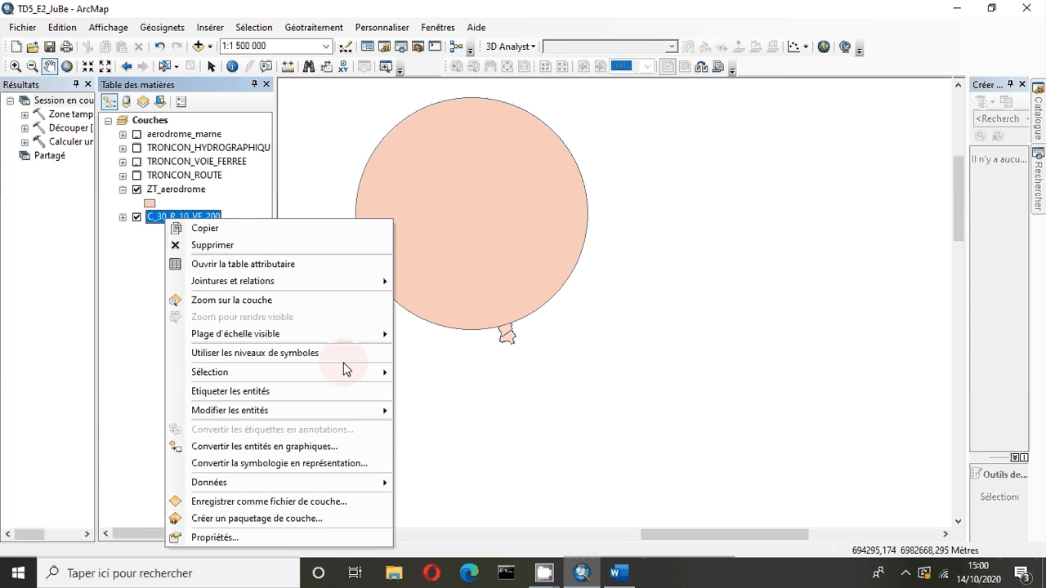
mouse_move(364, 411)
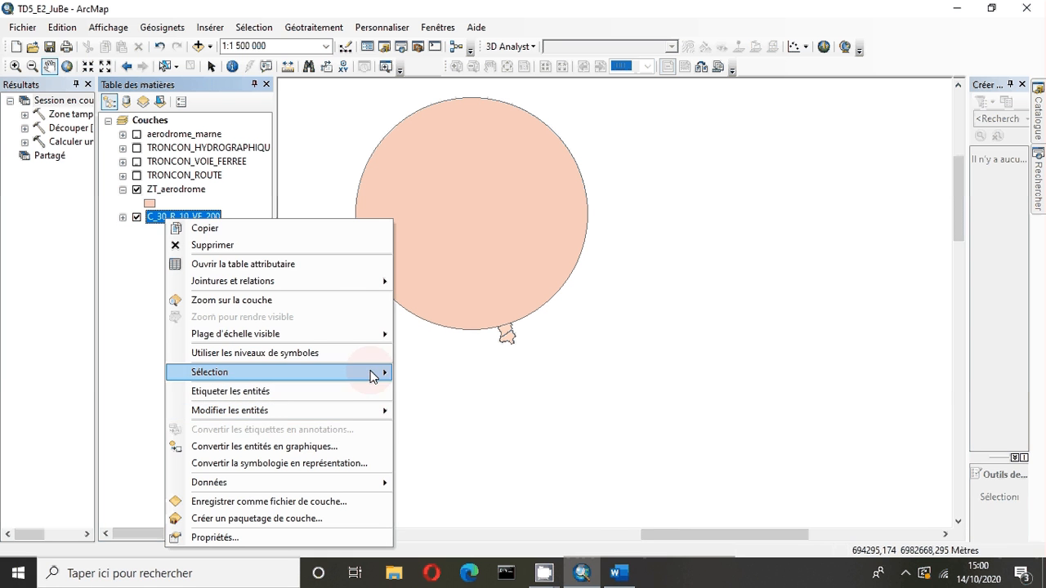
mouse_move(374, 371)
left_click(436, 443)
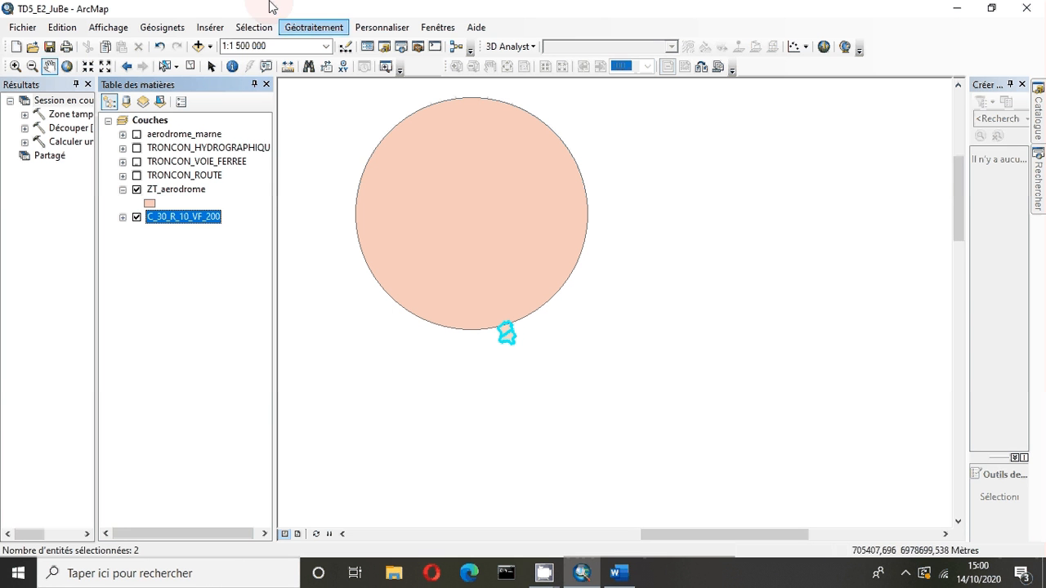
Step: Remove from the current selection, by location, the C_30_R_10_VF_200 features that intersect ZT_aerodrome, with no search distance applied
left_click(268, 28)
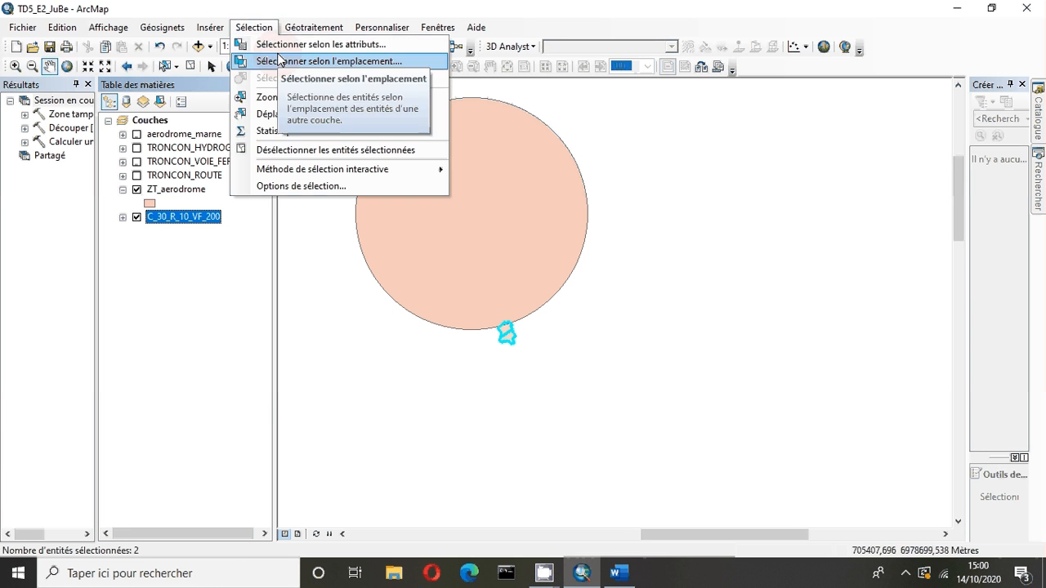
left_click(281, 63)
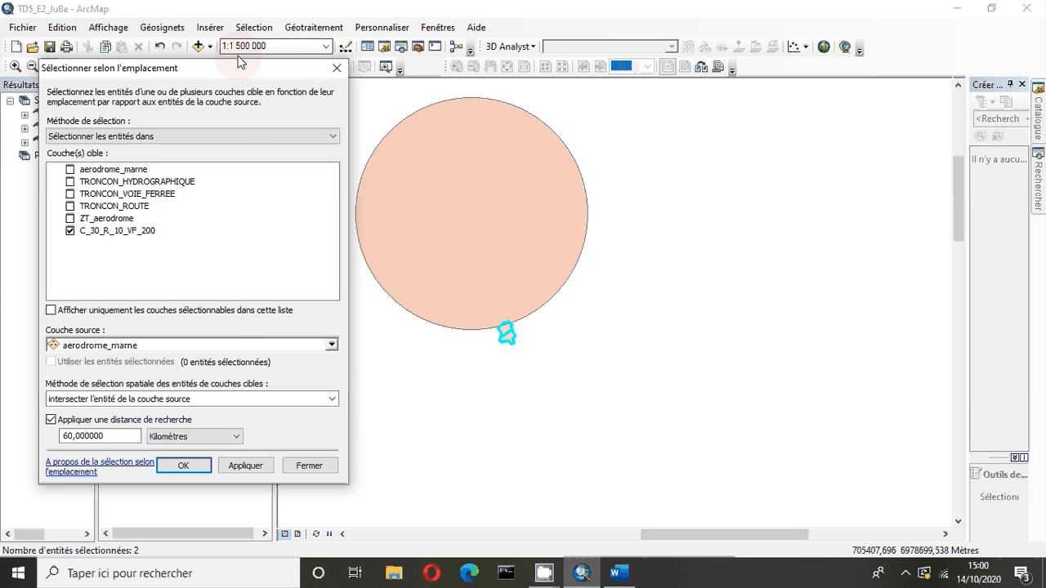
left_click_drag(243, 69, 437, 37)
left_click(372, 101)
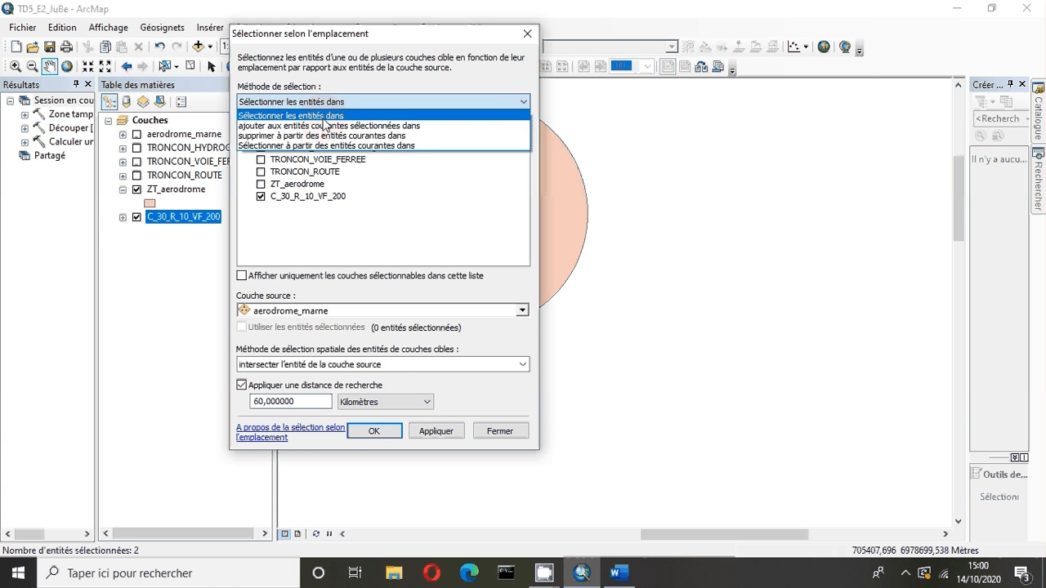
left_click(327, 135)
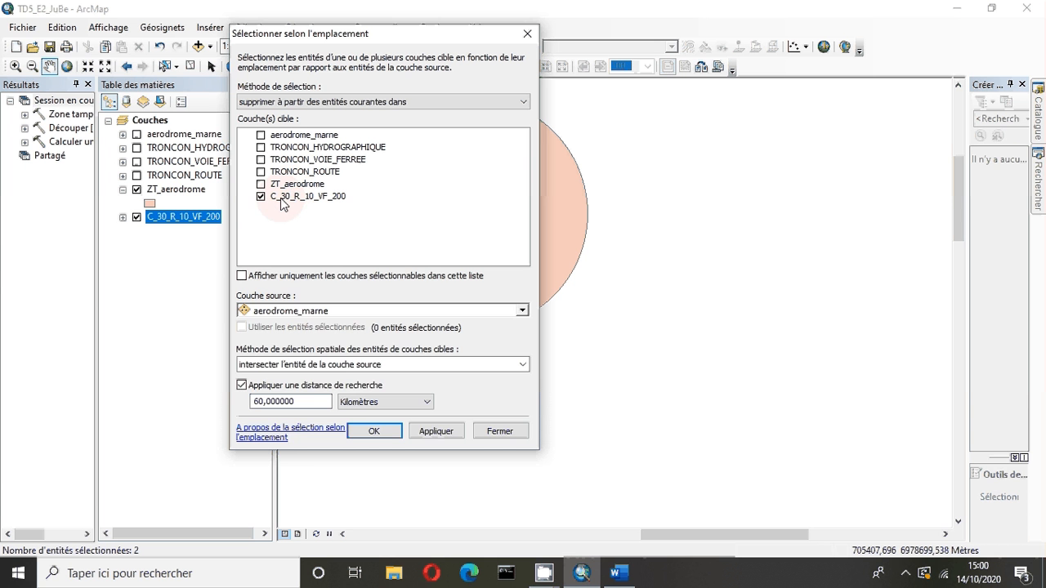
left_click(282, 311)
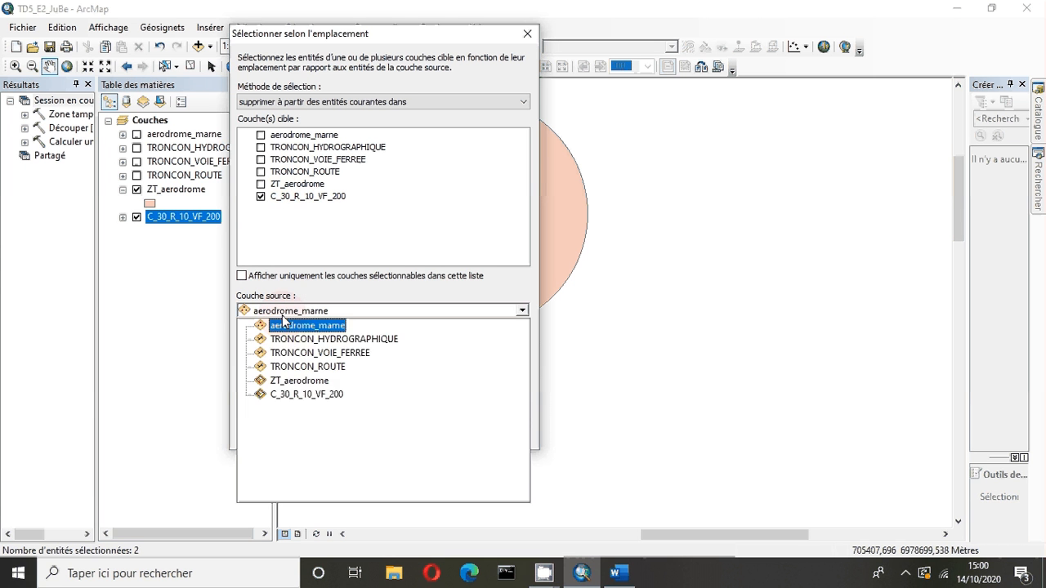
left_click(309, 384)
left_click(242, 385)
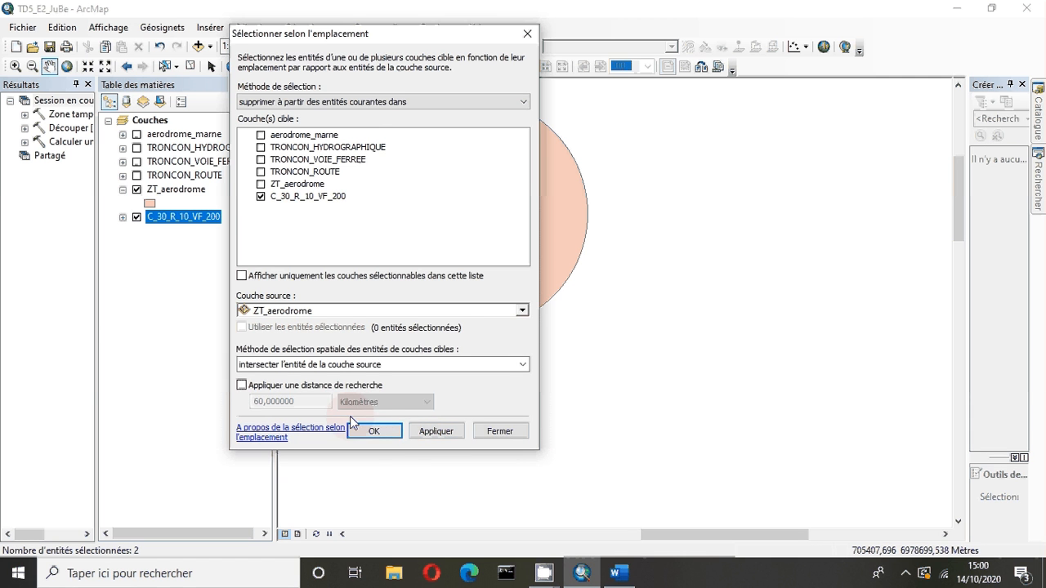
left_click(380, 438)
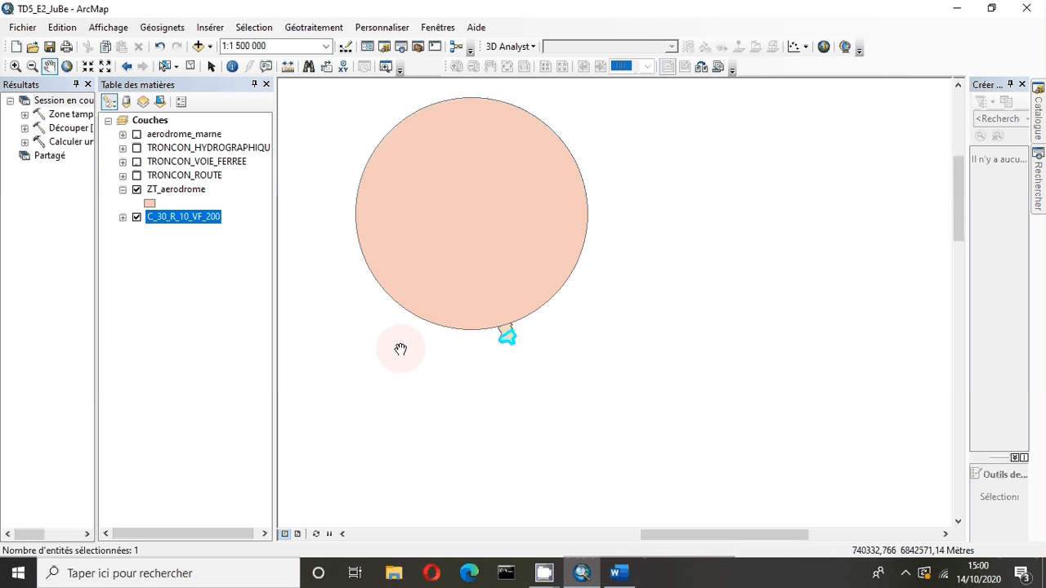
Step: Export the selected C_30_R_10_VF_200 features to DONNEE.gdb as C_30_R_10_VF_200_60 and add the result to the map
right_click(174, 220)
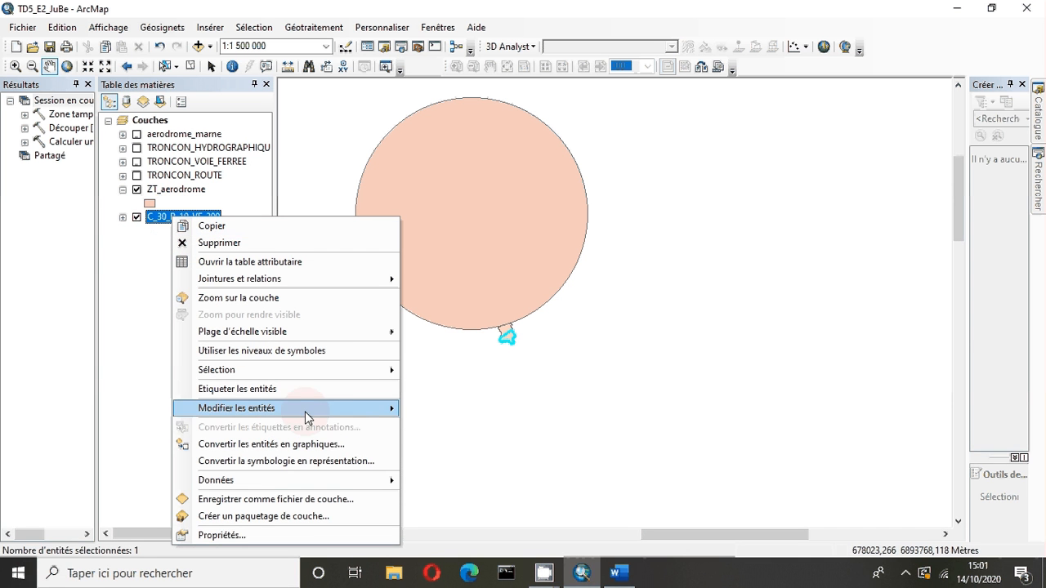
mouse_move(345, 419)
mouse_move(372, 480)
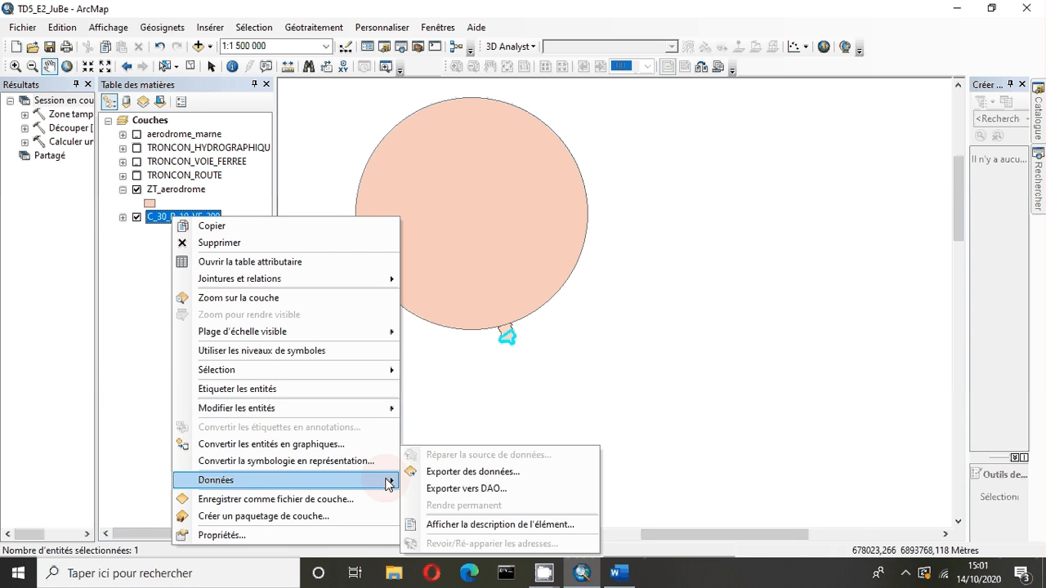
left_click(438, 477)
left_click(643, 316)
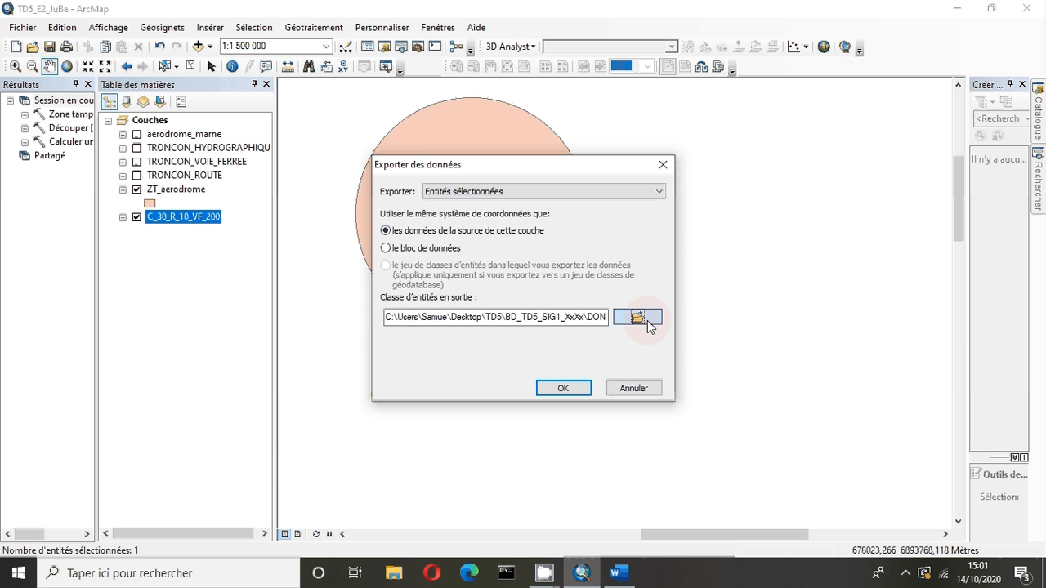
left_click(391, 271)
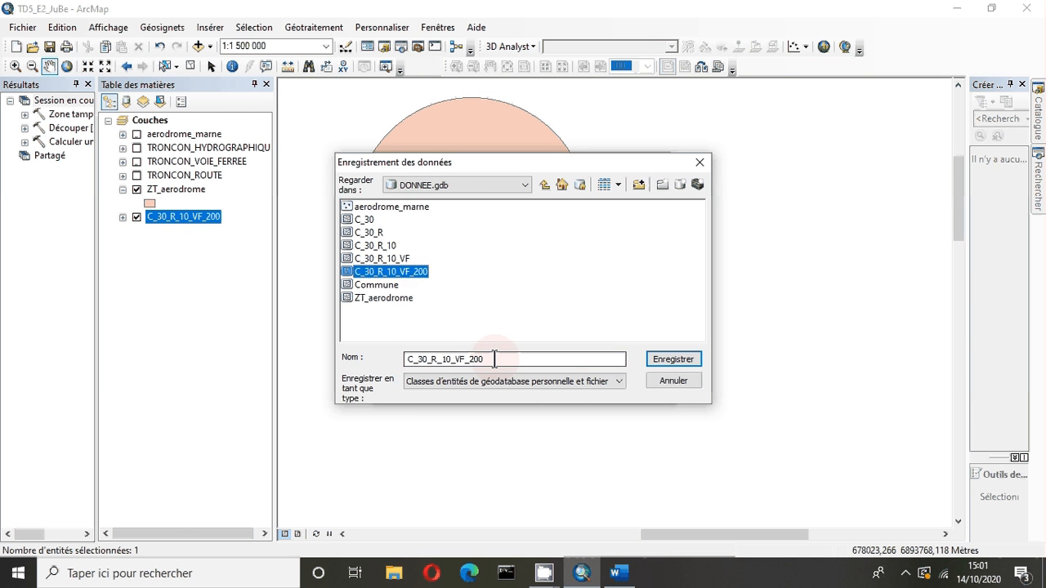
left_click(496, 356)
type("_")
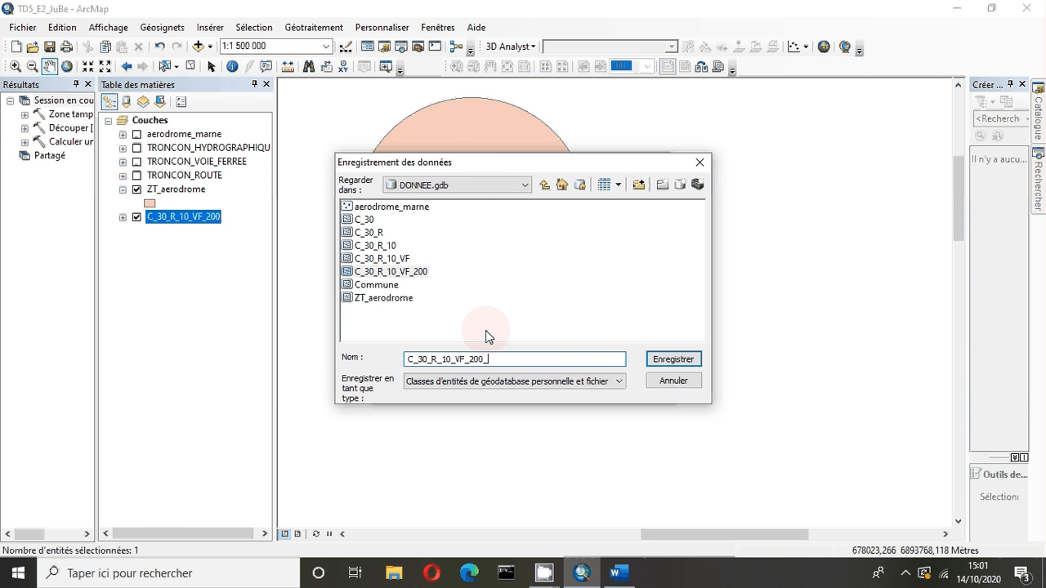
type("60")
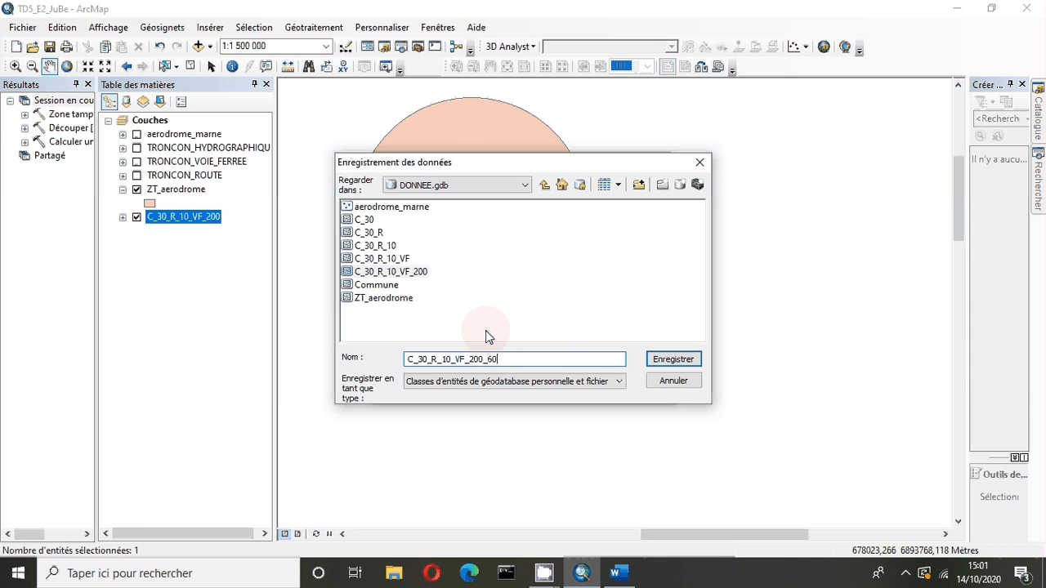
left_click(685, 365)
left_click(573, 393)
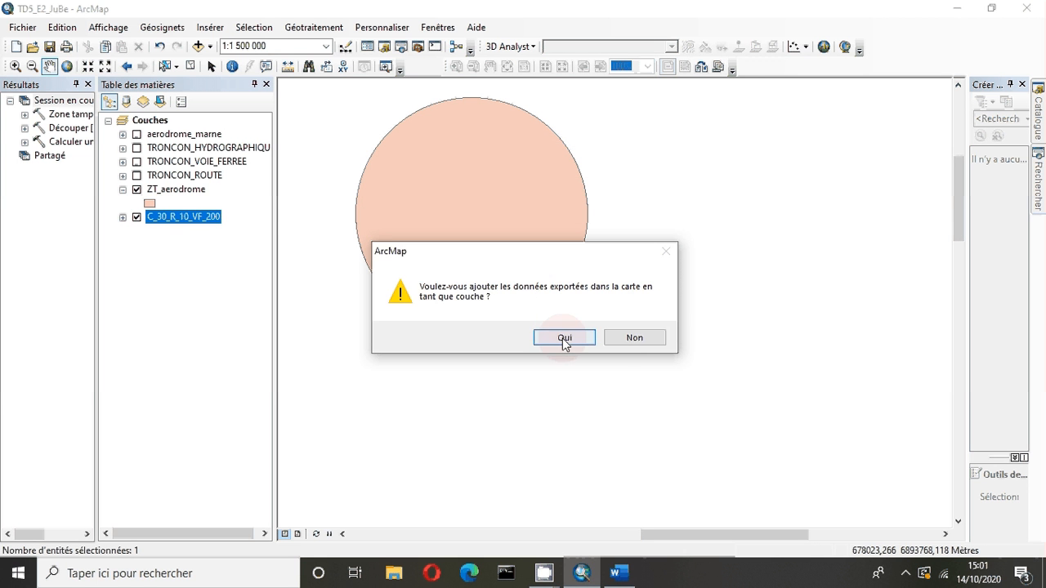
left_click(564, 338)
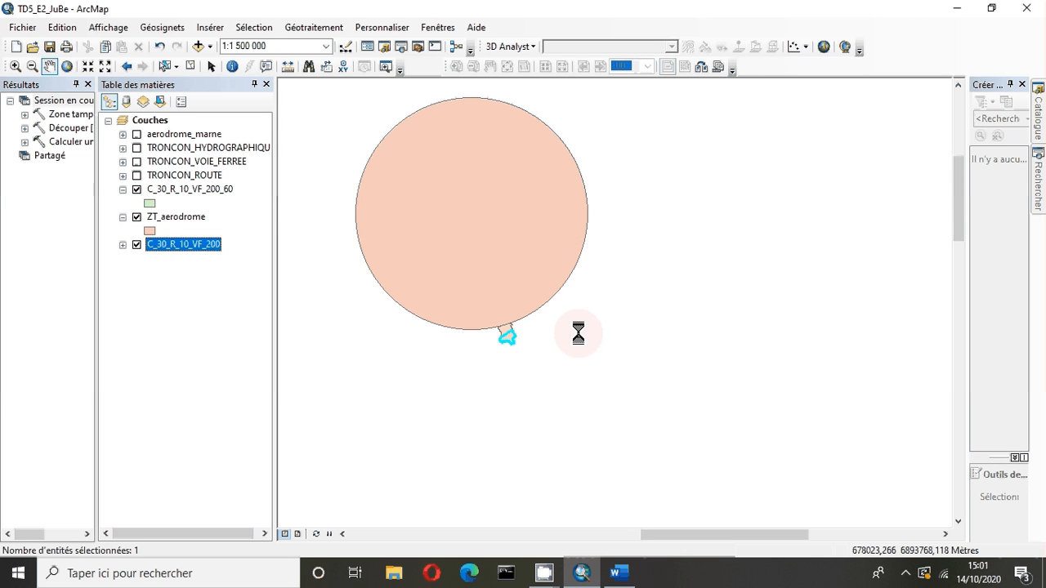
Step: Remove the C_30_R_10_VF_200 layer and check the commune listed in the attribute table of C_30_R_10_VF_200_60
right_click(188, 246)
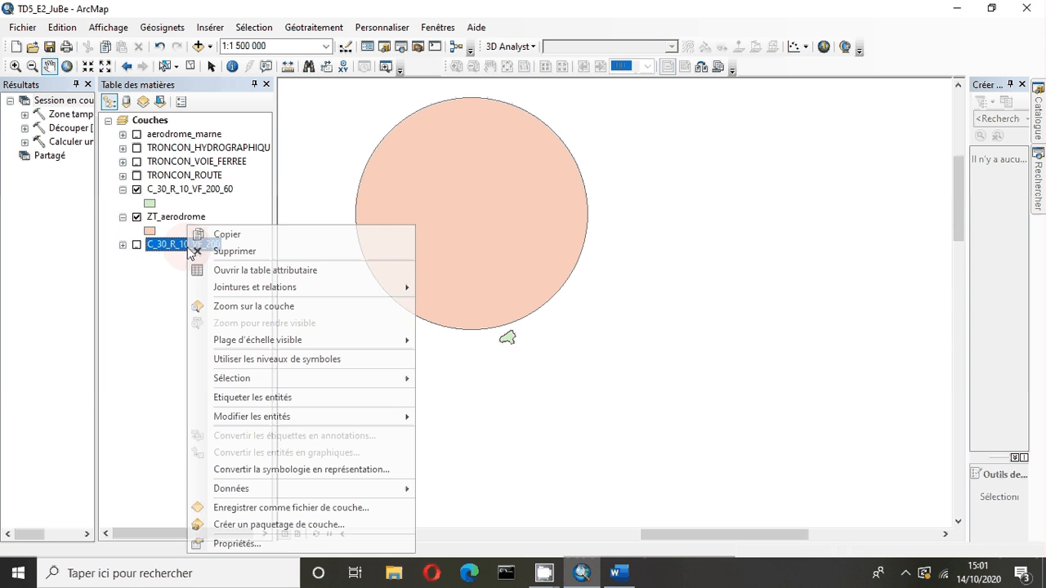
left_click(219, 252)
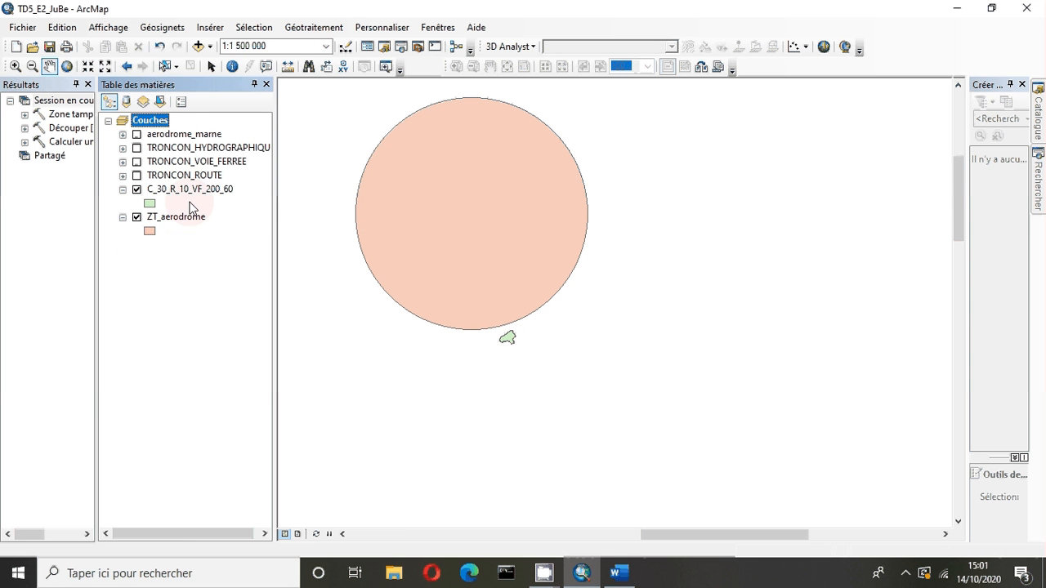
right_click(177, 196)
left_click(188, 240)
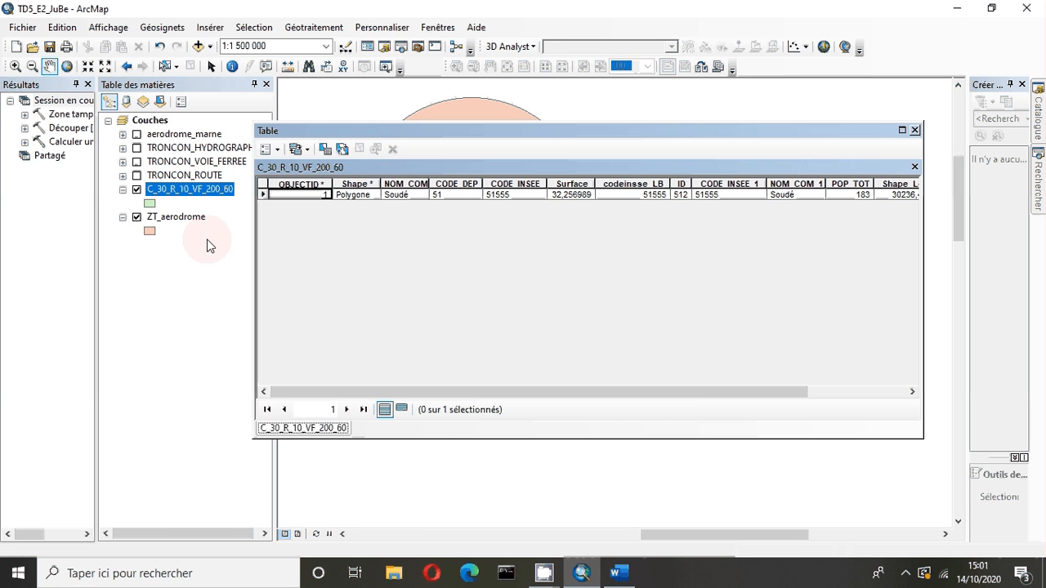
left_click(799, 196)
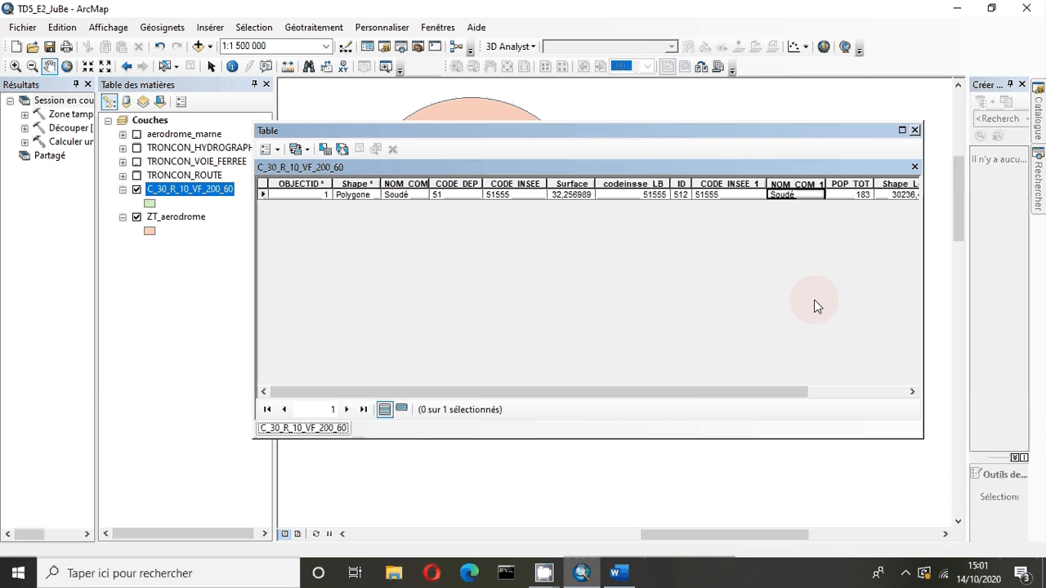
left_click(914, 131)
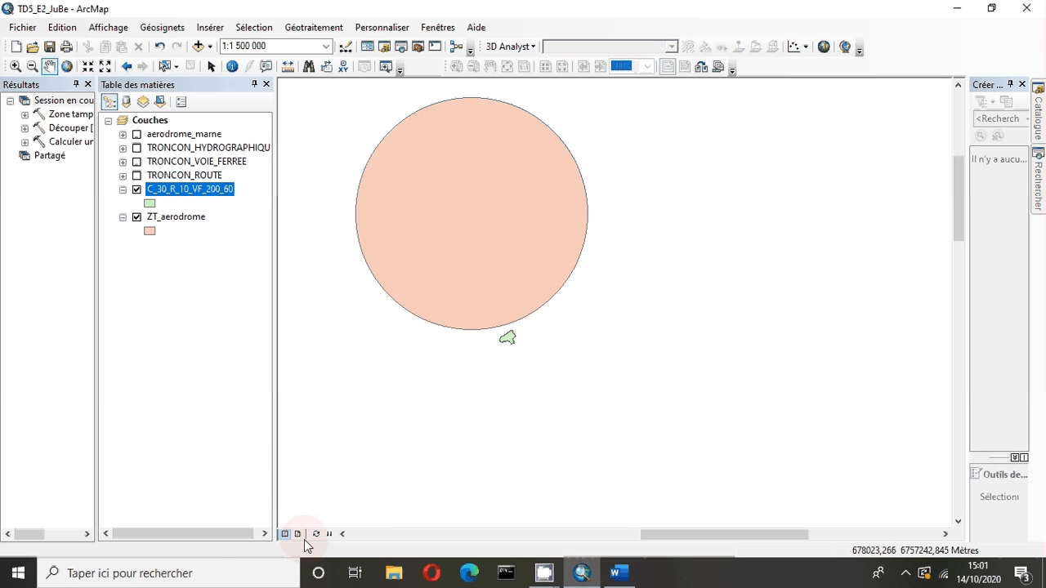
Step: Switch the map to layout view, then hide and collapse the ZT_aerodrome layer
left_click(297, 534)
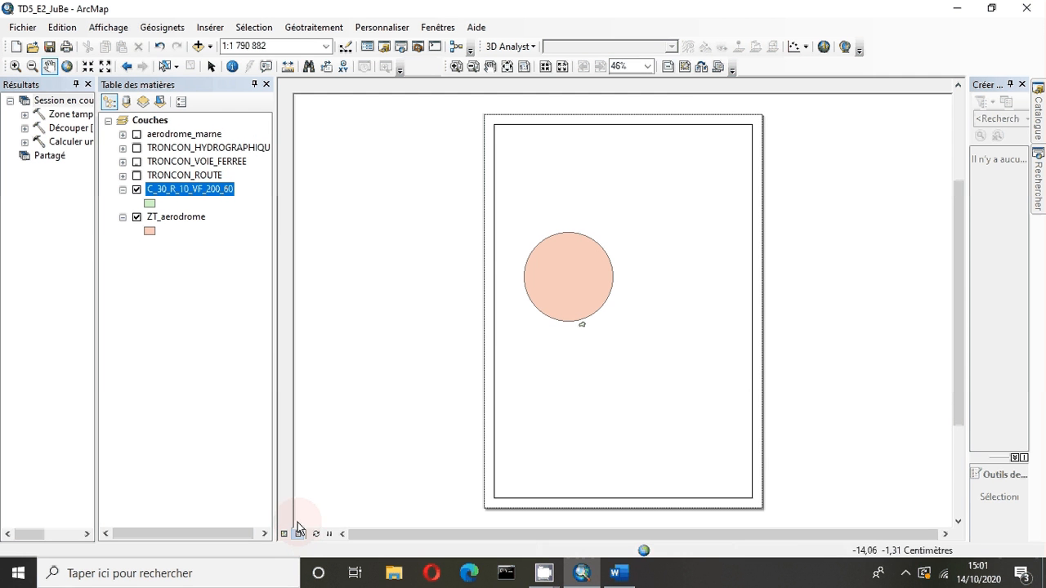
left_click(136, 217)
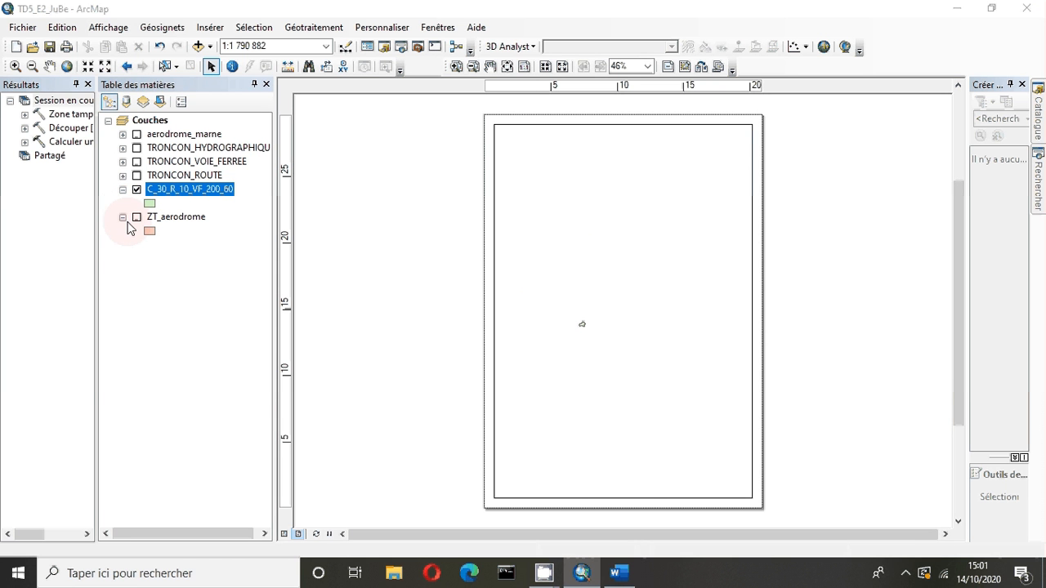
left_click(123, 218)
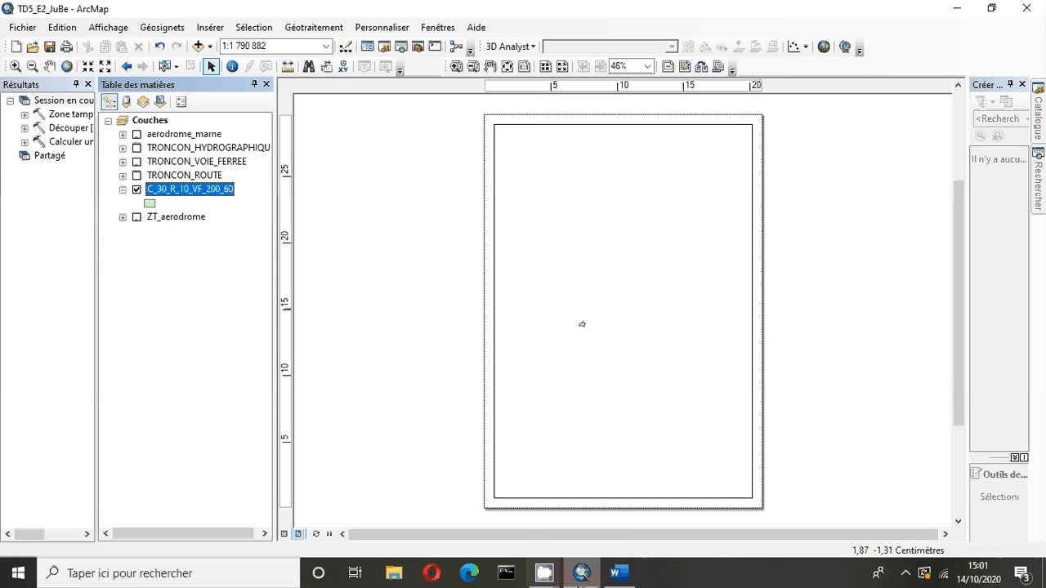
left_click(541, 577)
left_click(591, 458)
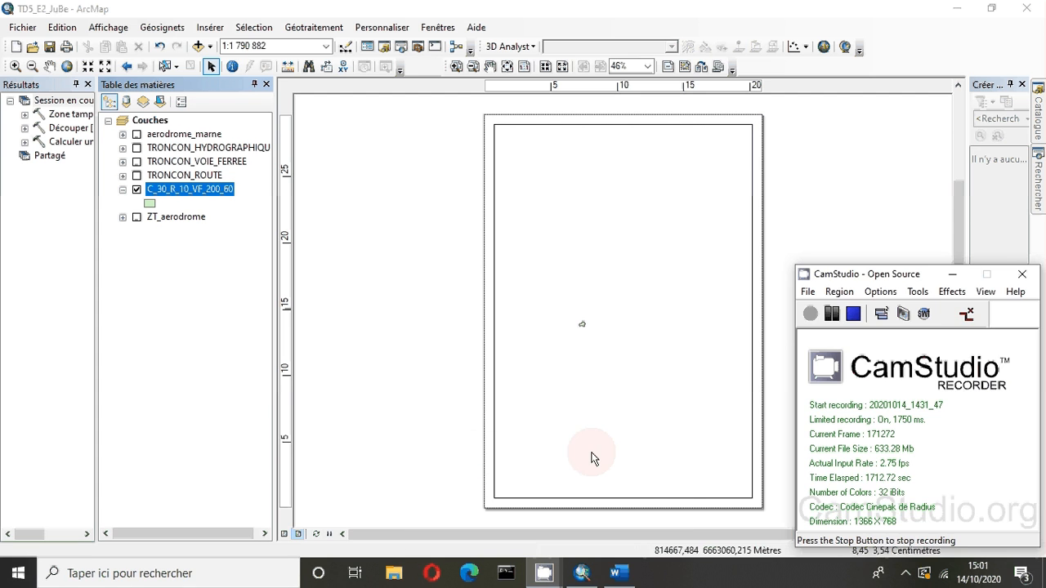